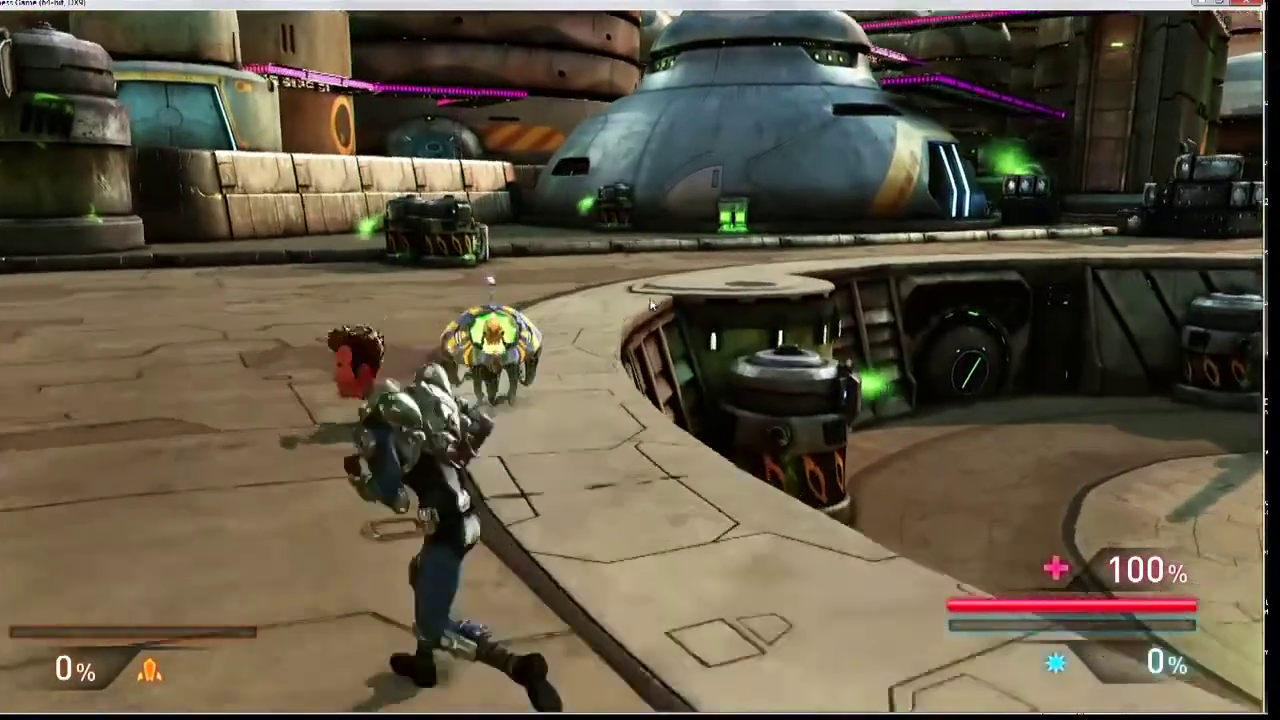
- Test the character's running, jumping and weapon firing in the running SpaceMadness game
key("a")
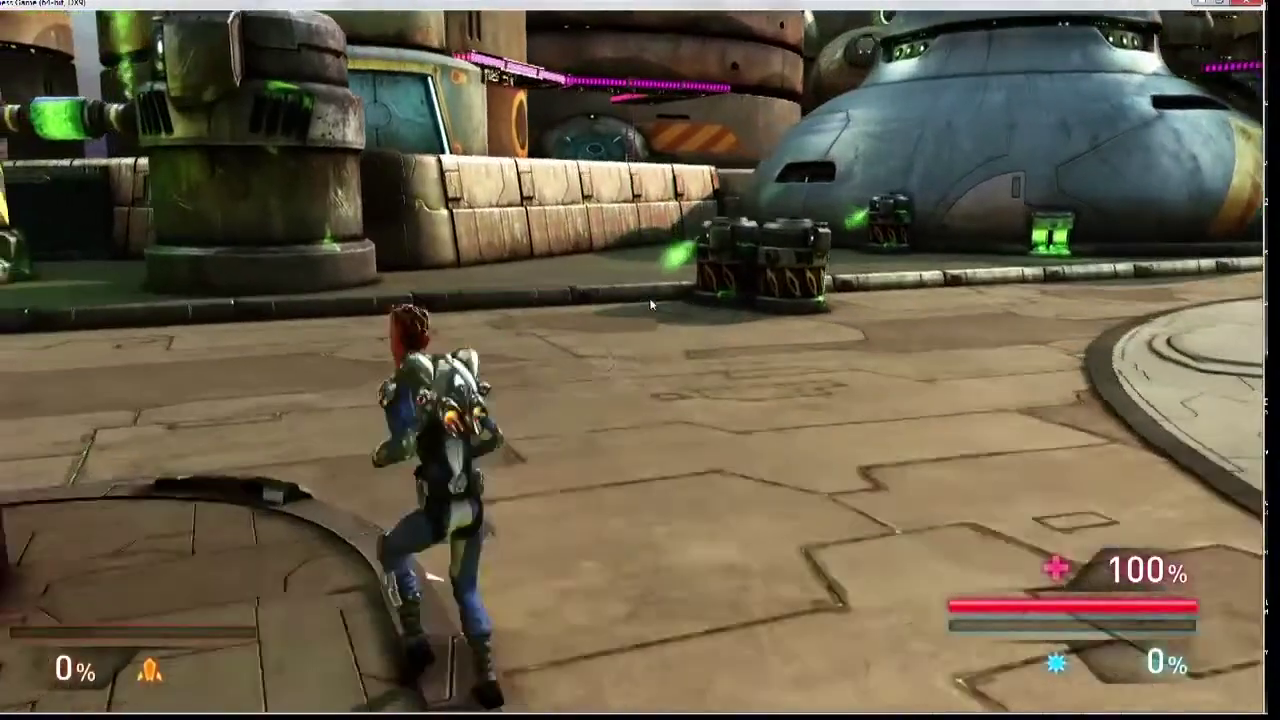
key("w")
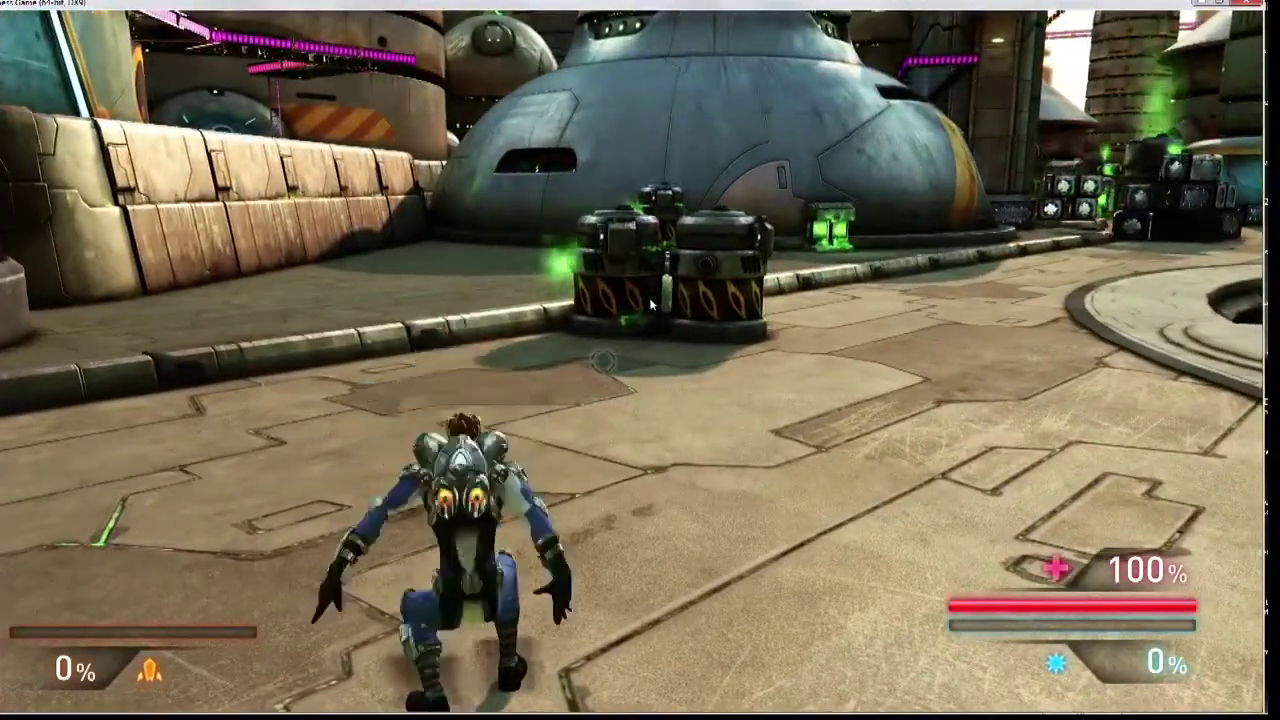
key("space")
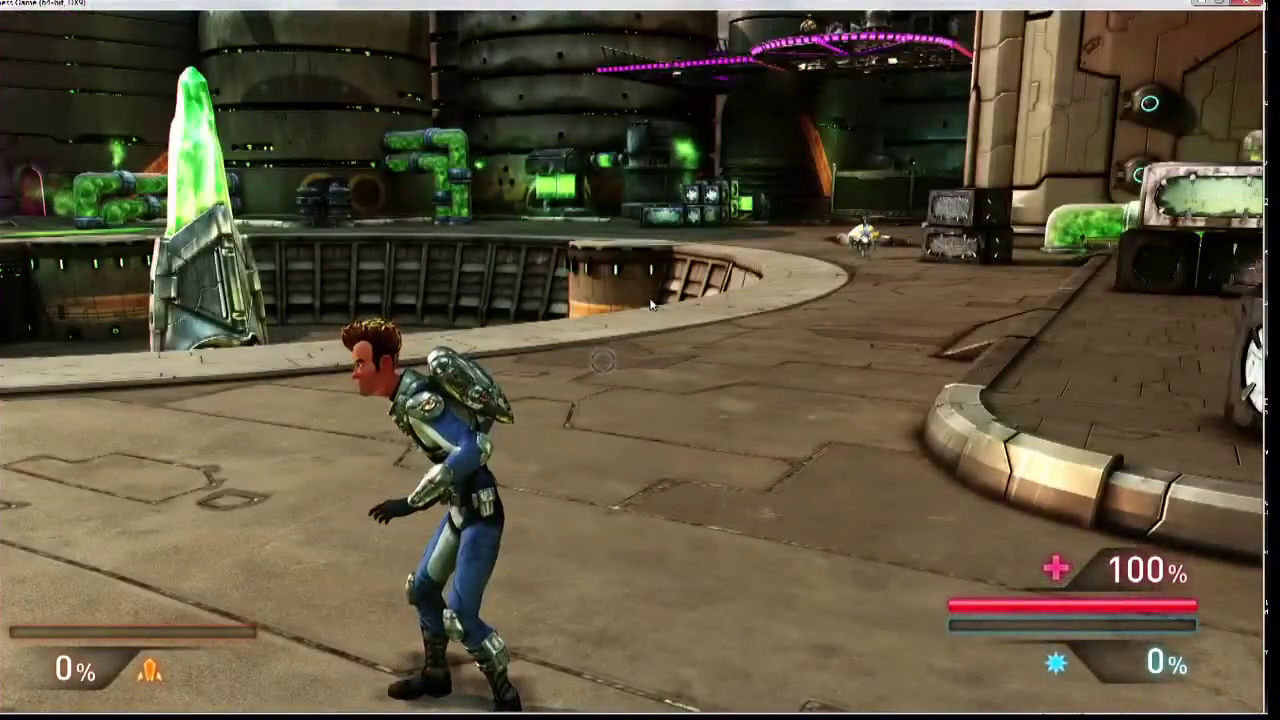
key("space")
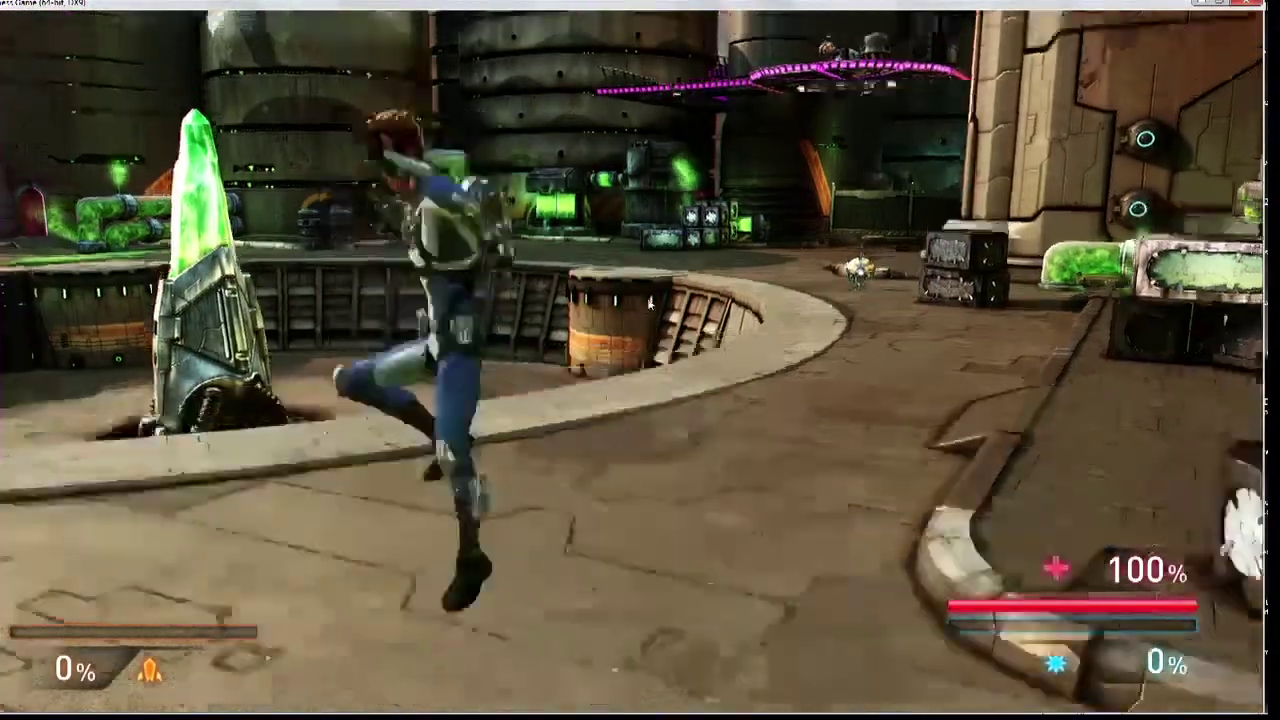
key("space")
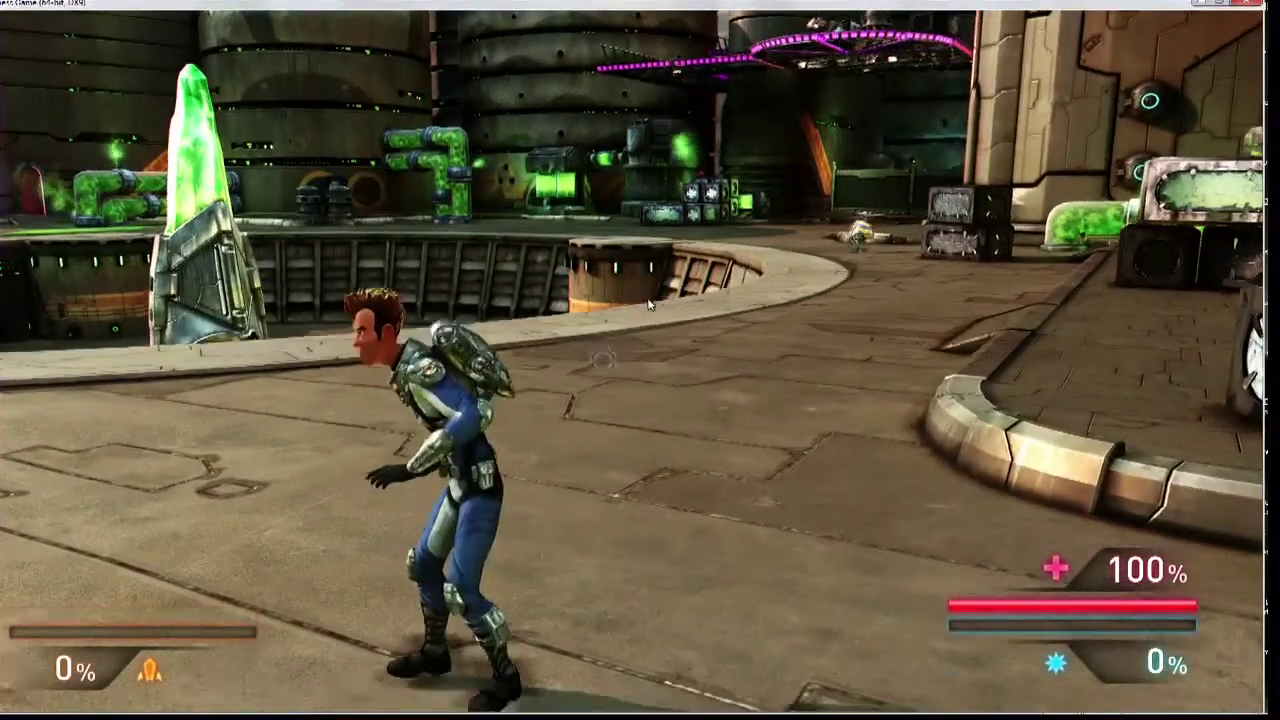
key("w")
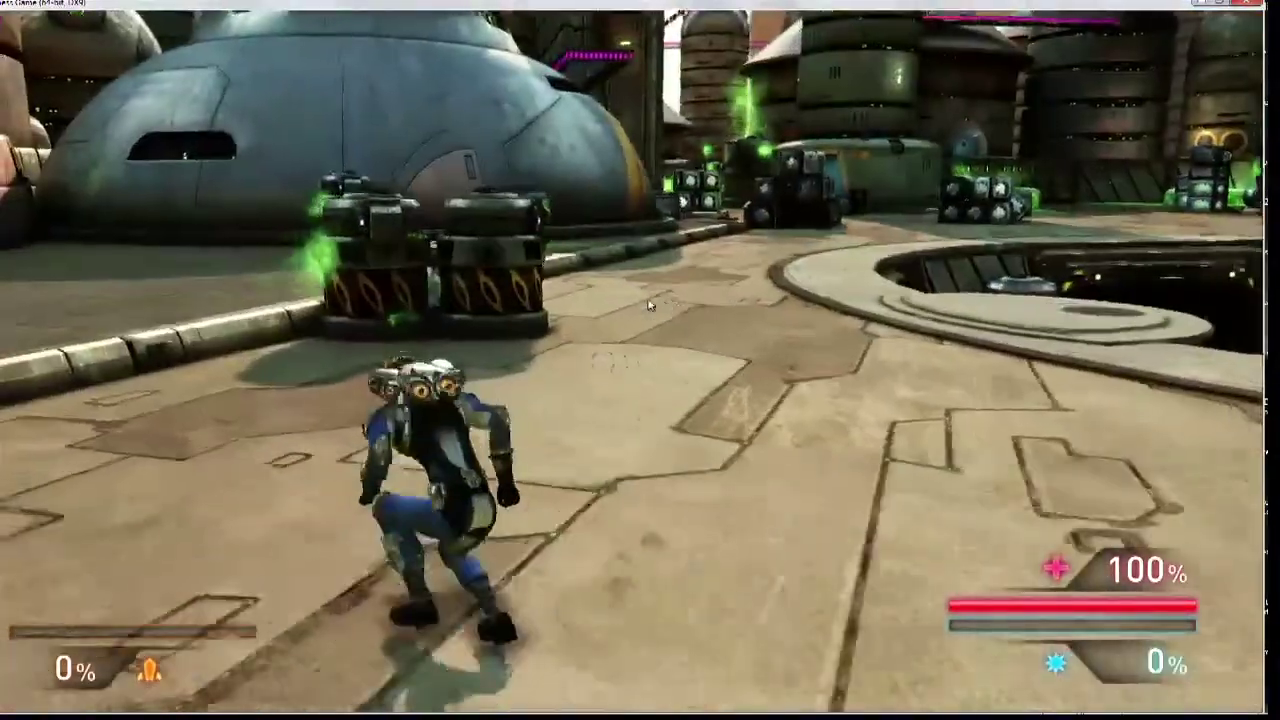
key("w")
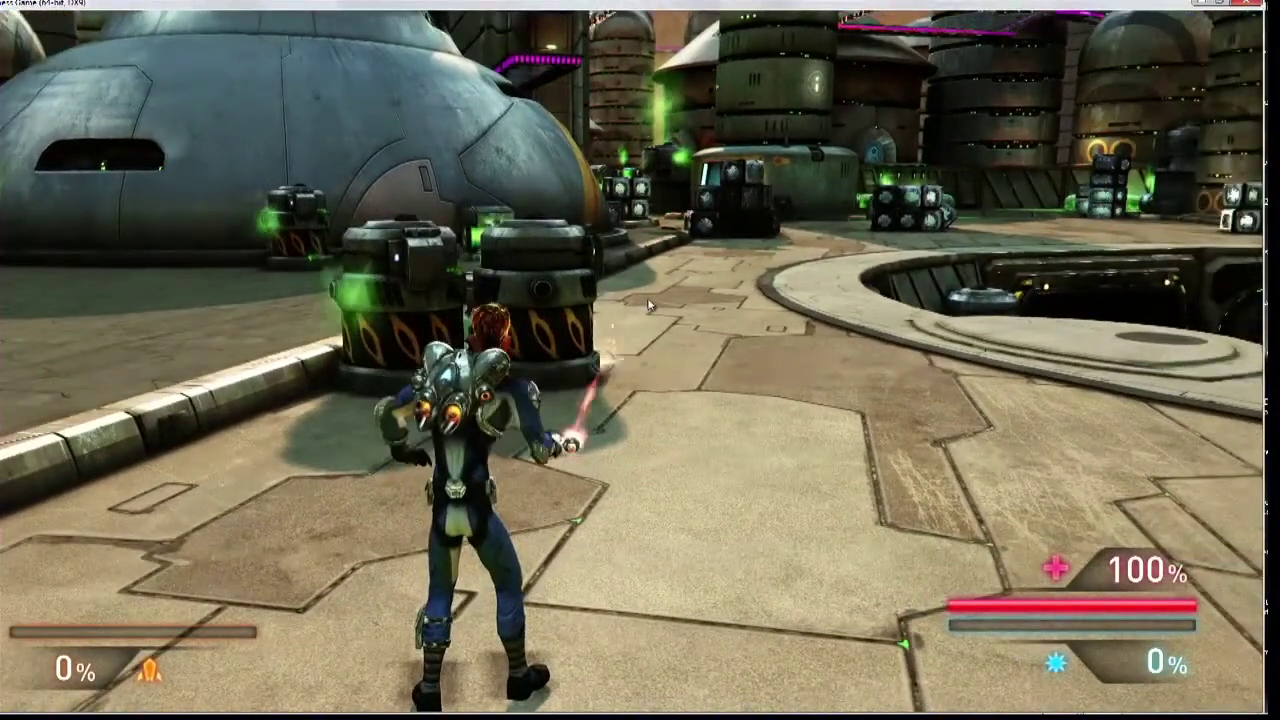
left_click(648, 304)
left_click(648, 304)
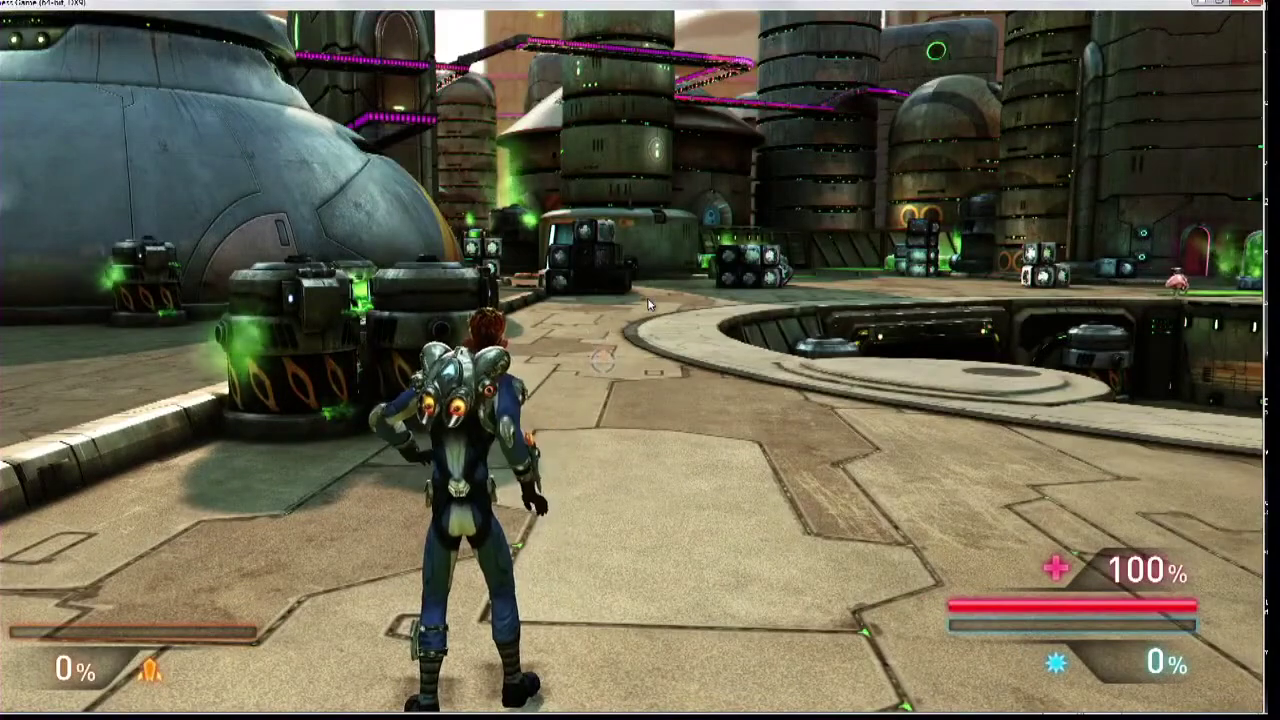
- Restore the game to a smaller window beside Maya and float the Skyline Project panel, resized to fit above the game
double_click(502, 3)
left_click_drag(483, 38, 1053, 349)
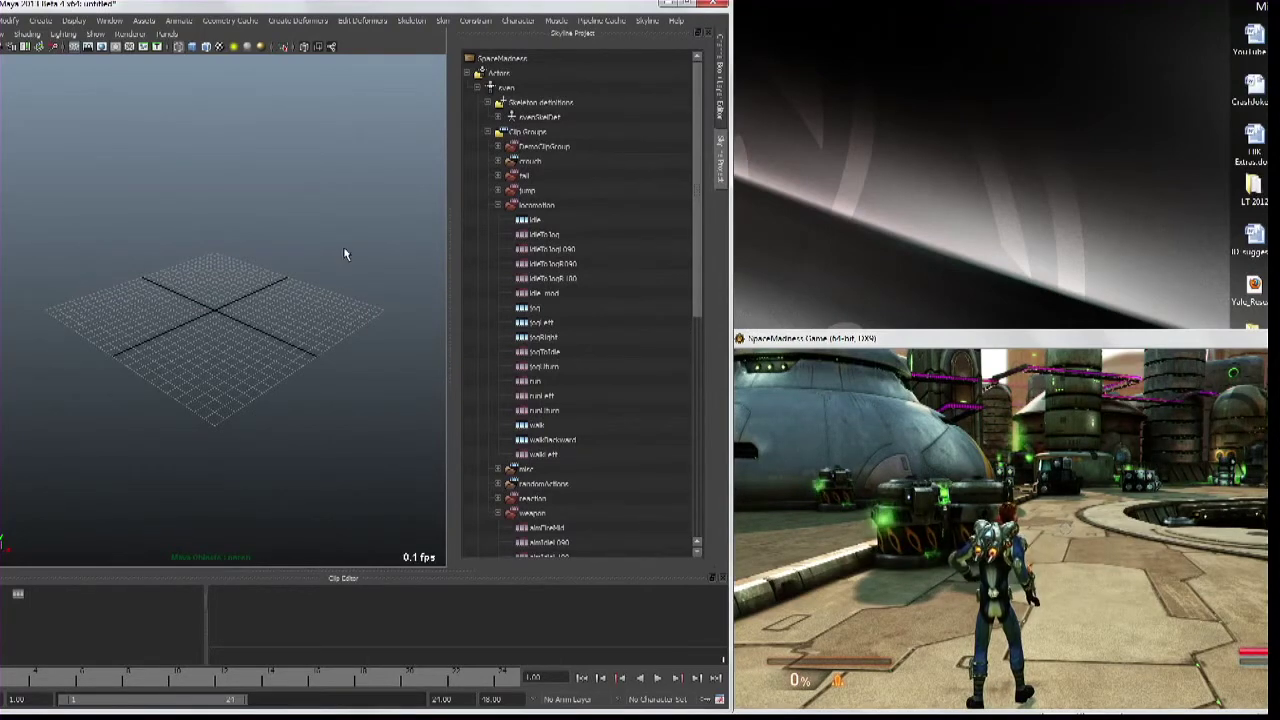
left_click_drag(592, 40, 866, 5)
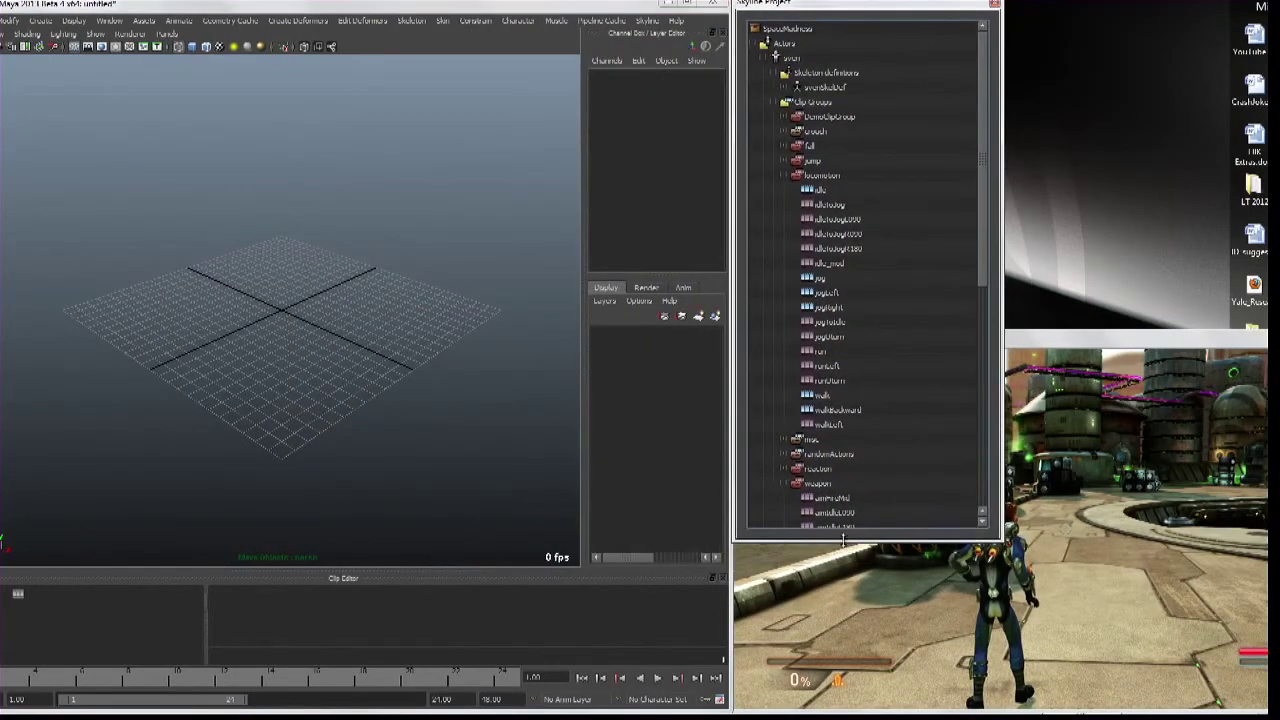
left_click_drag(843, 540, 880, 344)
left_click_drag(998, 263, 1263, 267)
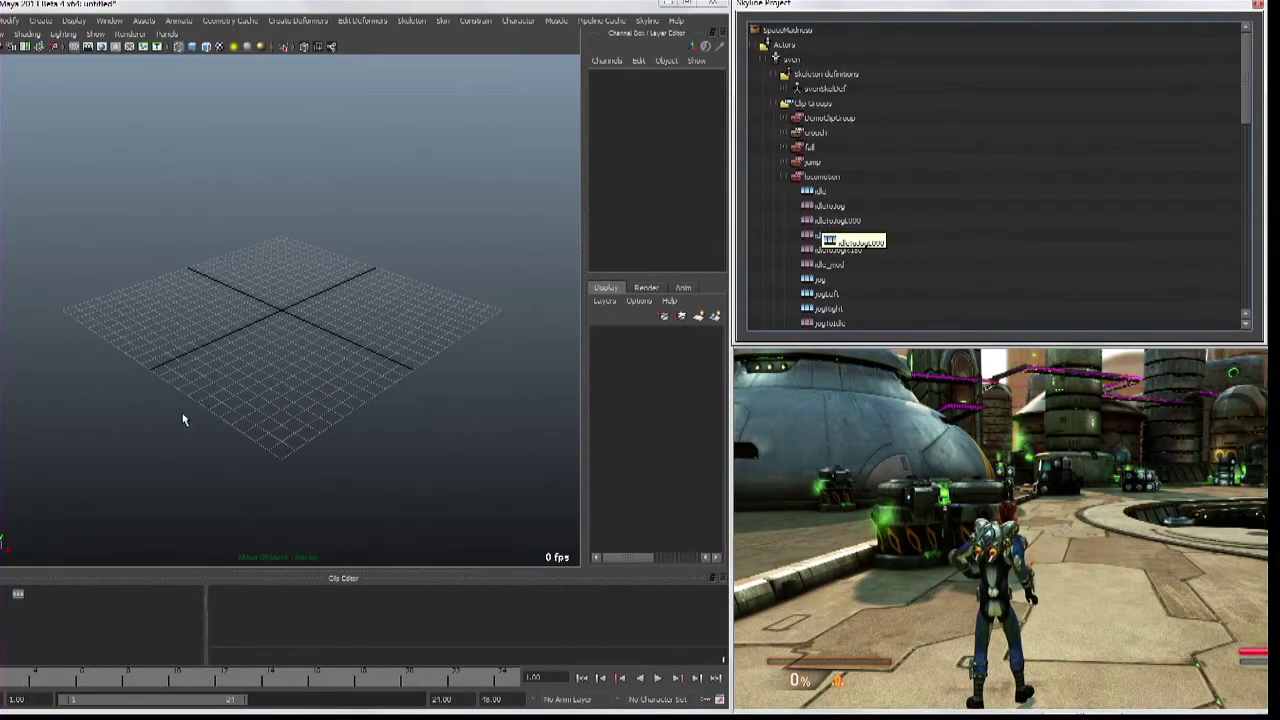
- Collapse the locomotion and weapon clip groups in the project tree to expose the animation banks and behaviors
left_click(784, 177)
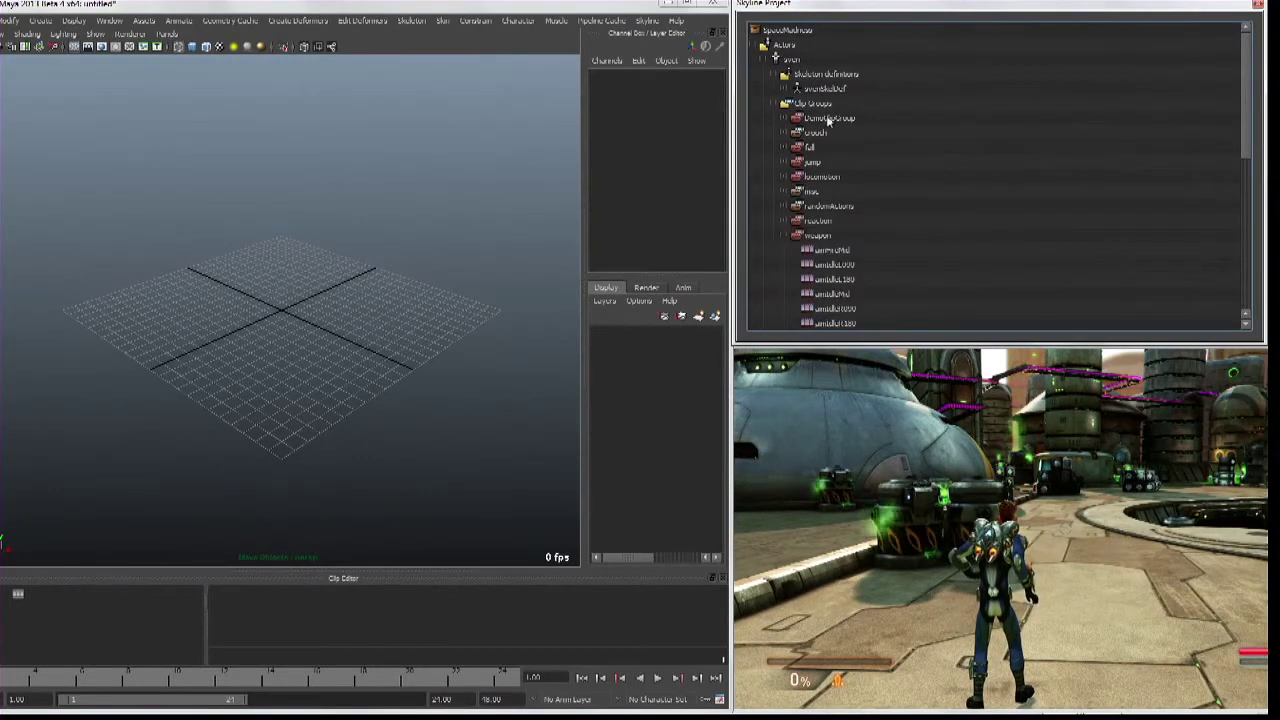
left_click(783, 235)
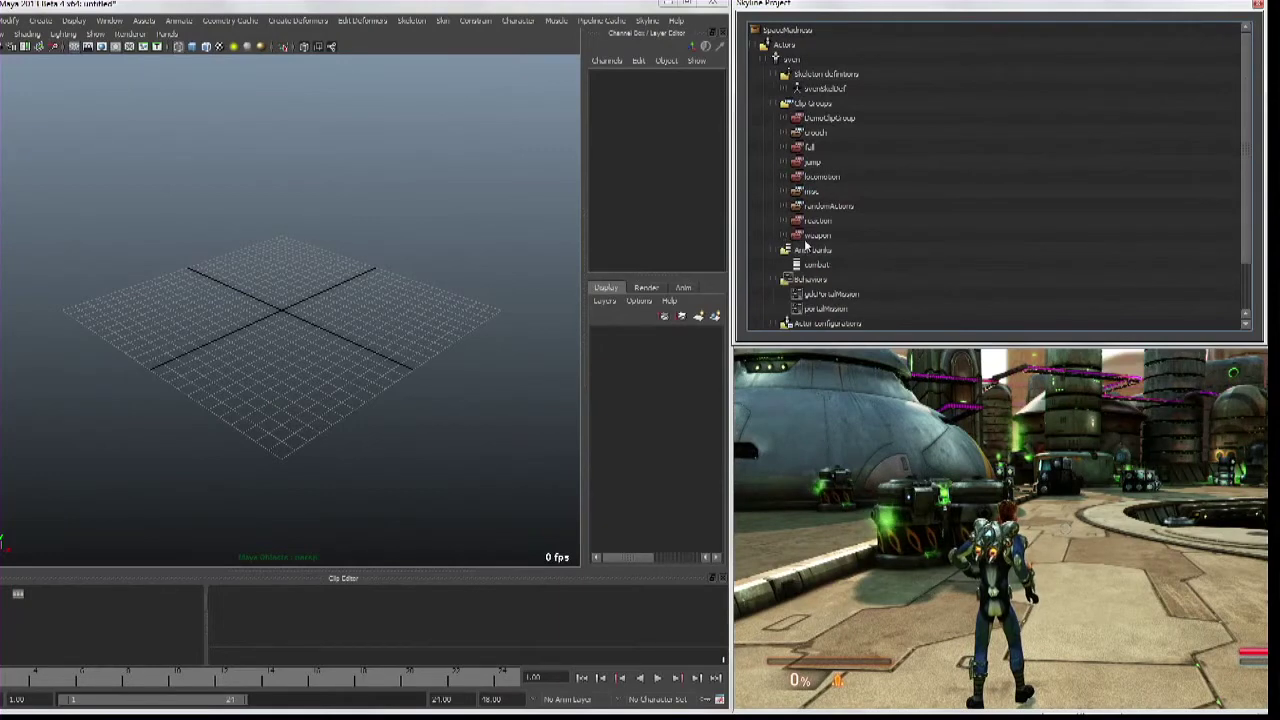
left_click_drag(797, 117, 835, 104)
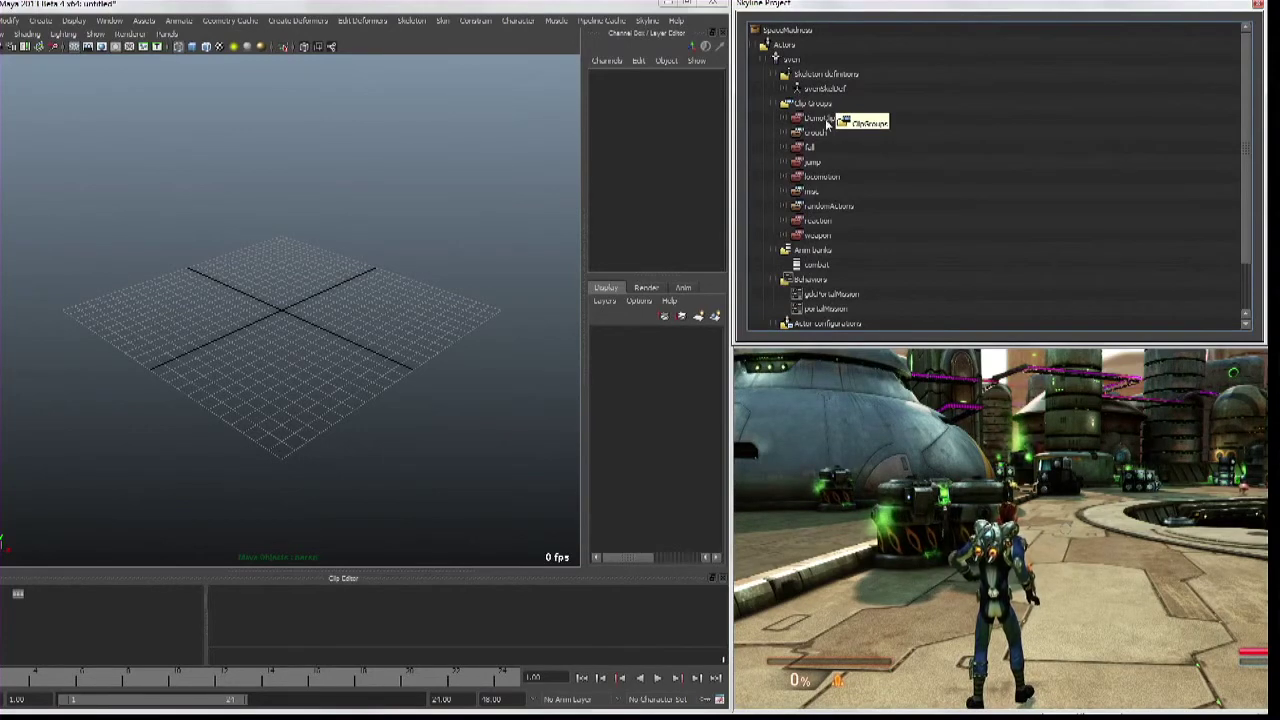
left_click_drag(870, 252, 846, 304)
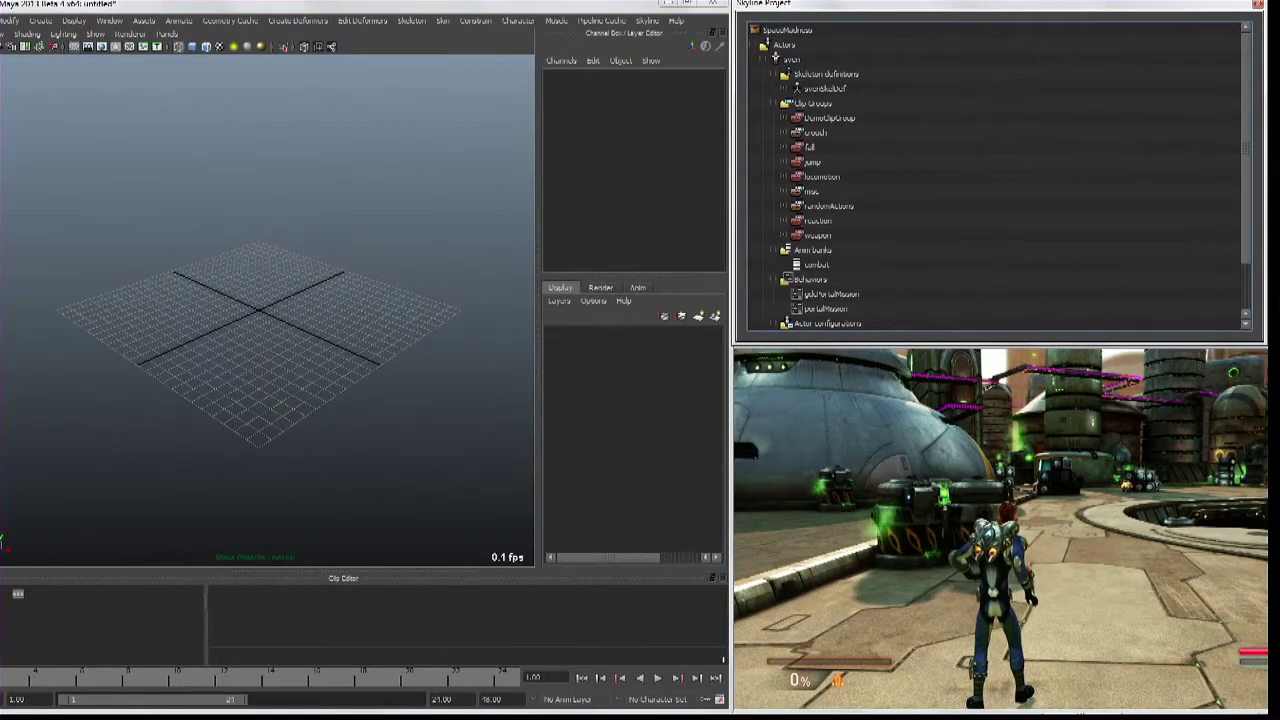
- Fit the actor watch window into the space beside the game and connect it to the LocalHost game engine
left_click_drag(263, 311, 315, 290, "alt")
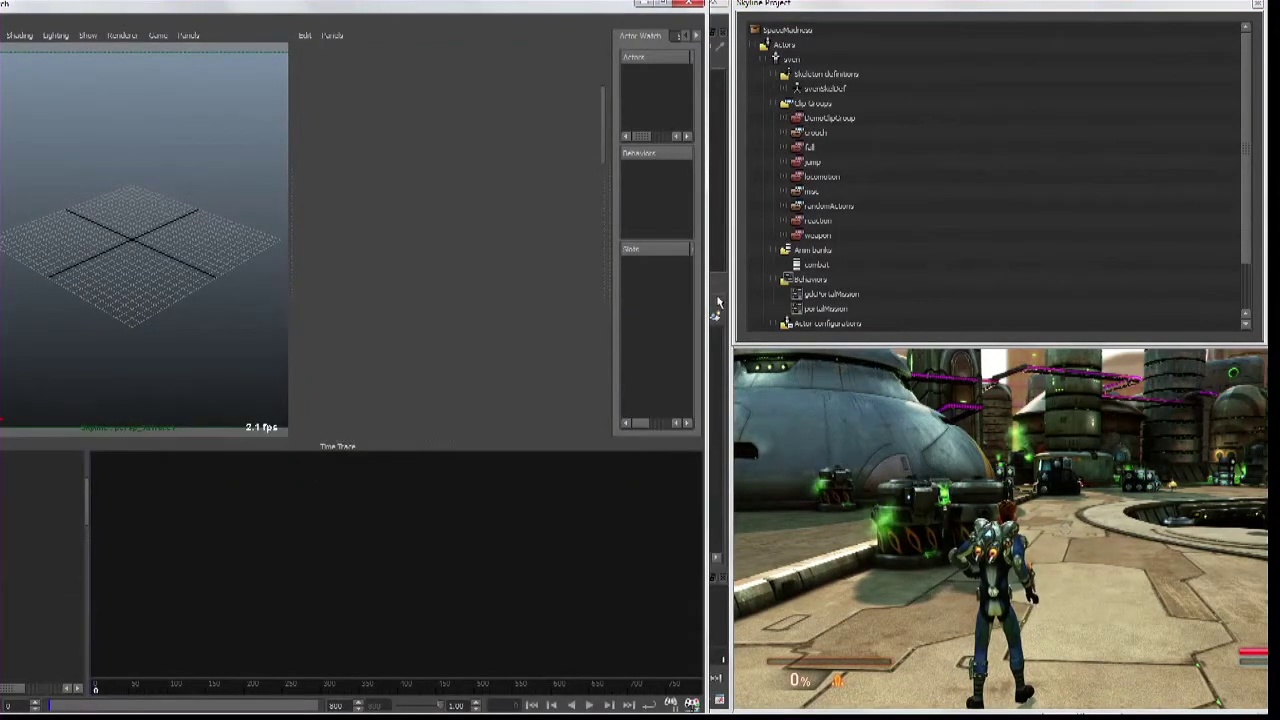
left_click_drag(706, 300, 729, 300)
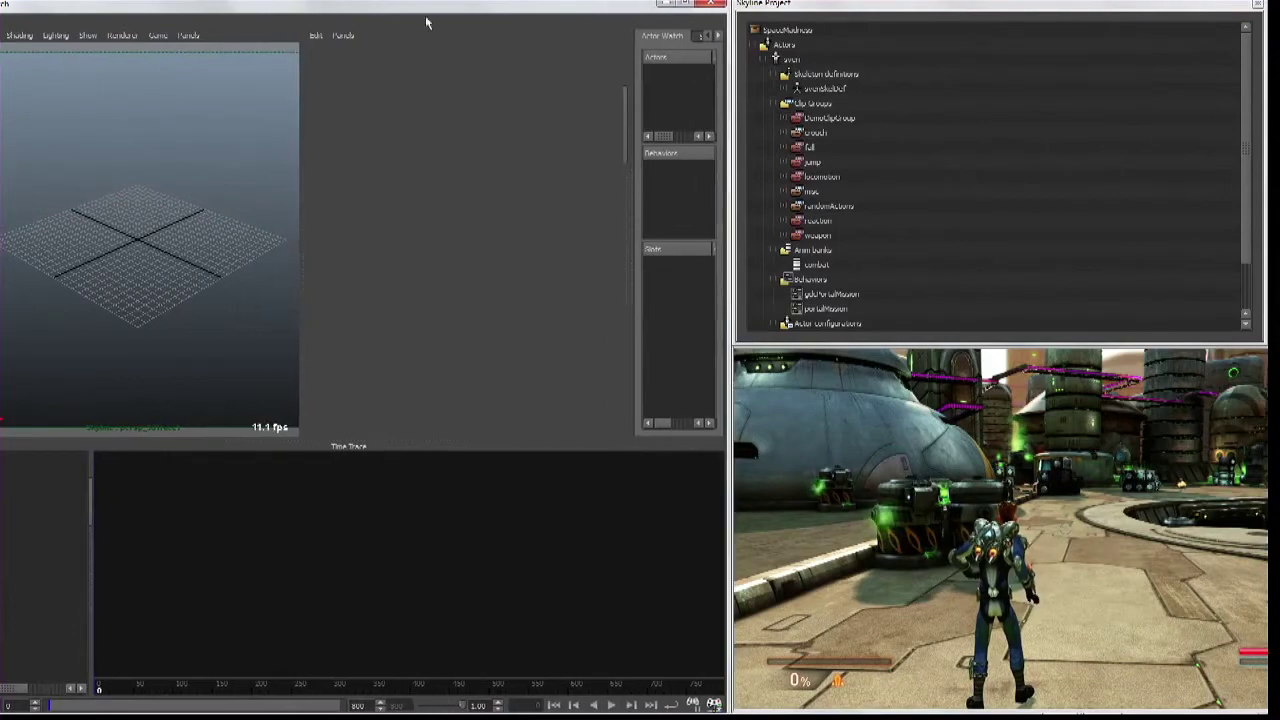
mouse_move(425, 12)
left_mouse_down()
mouse_move(658, 147)
mouse_move(425, 9)
left_mouse_up()
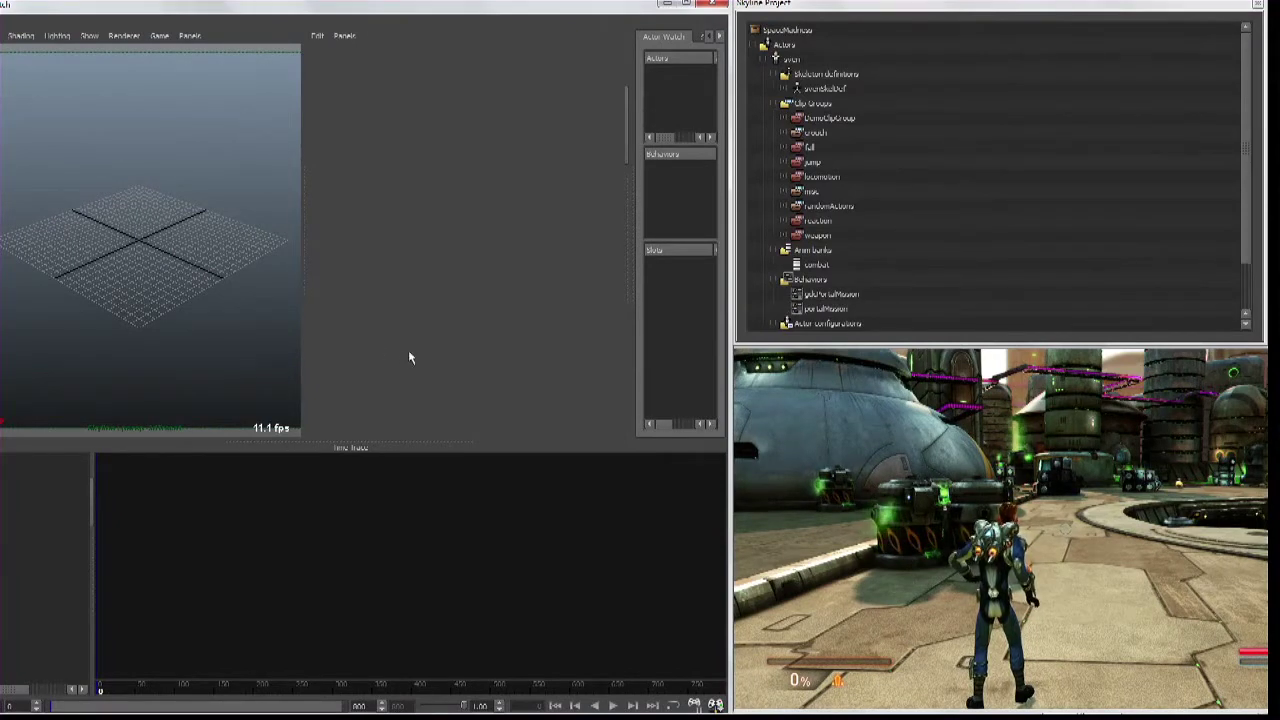
left_click(716, 705)
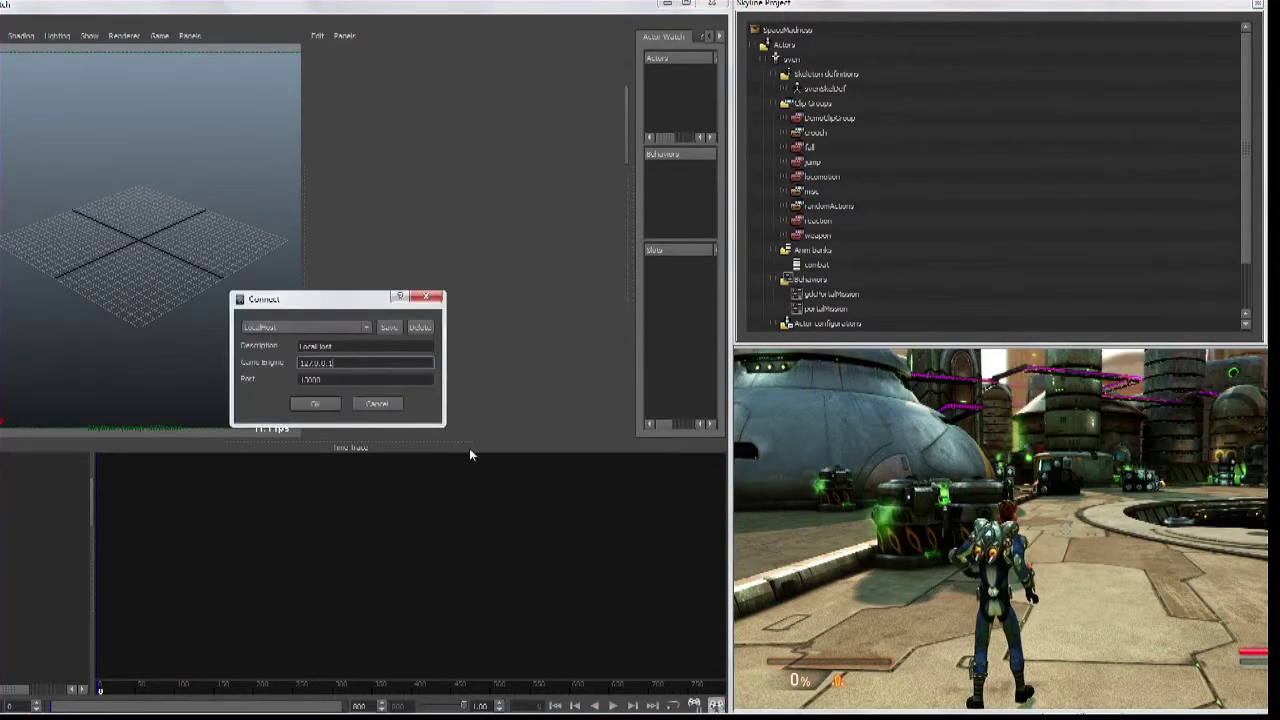
left_click(316, 404)
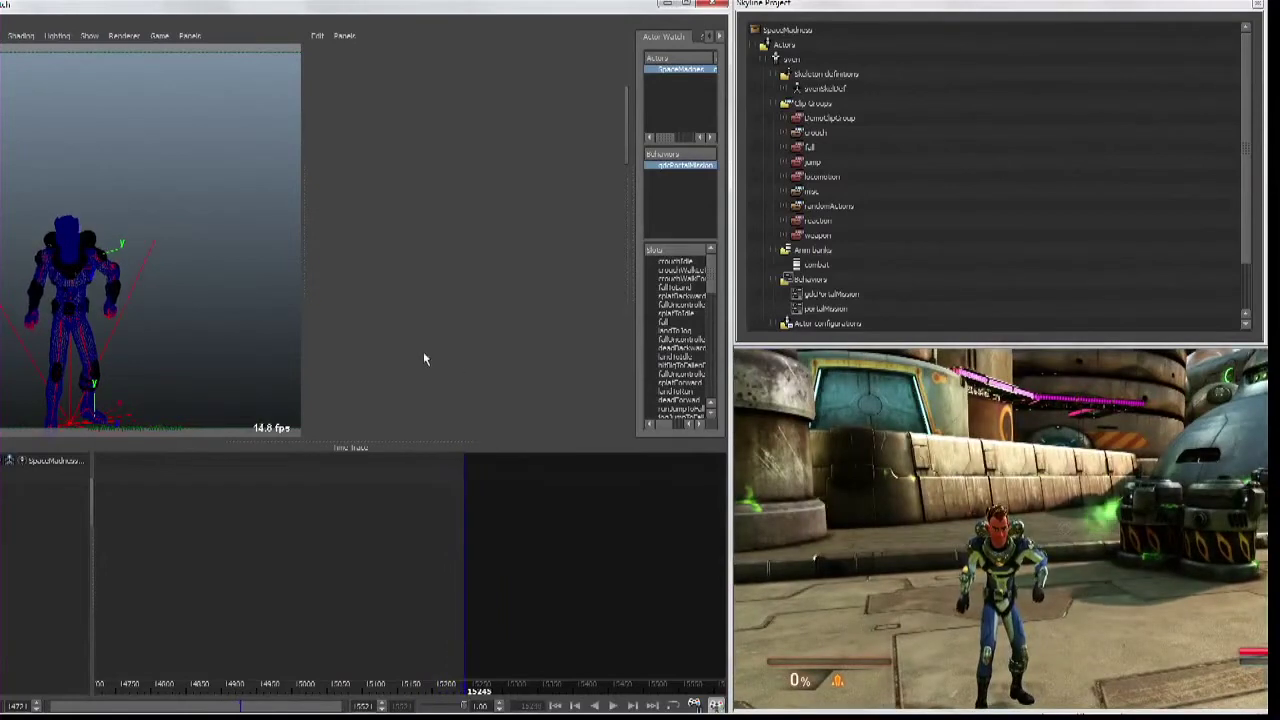
- Set the watch viewport's camera to Overscan and show the character textured in an enlarged single view
left_click(5, 35)
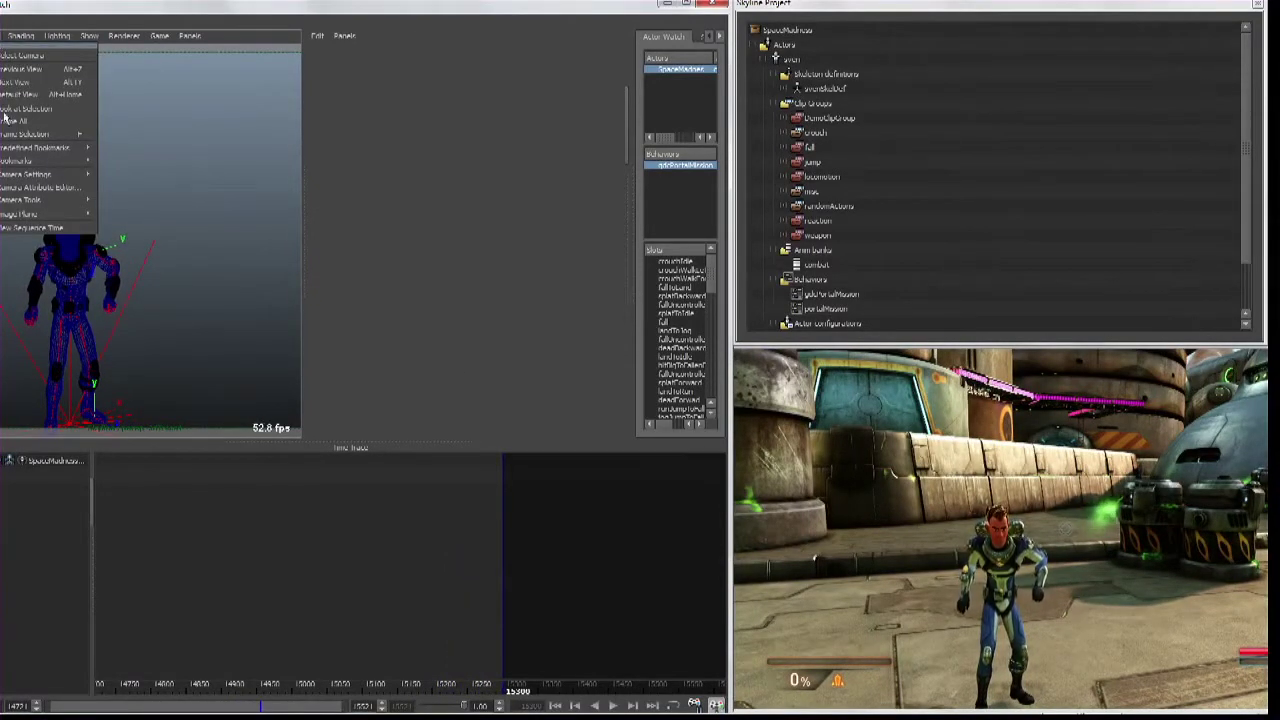
mouse_move(24, 174)
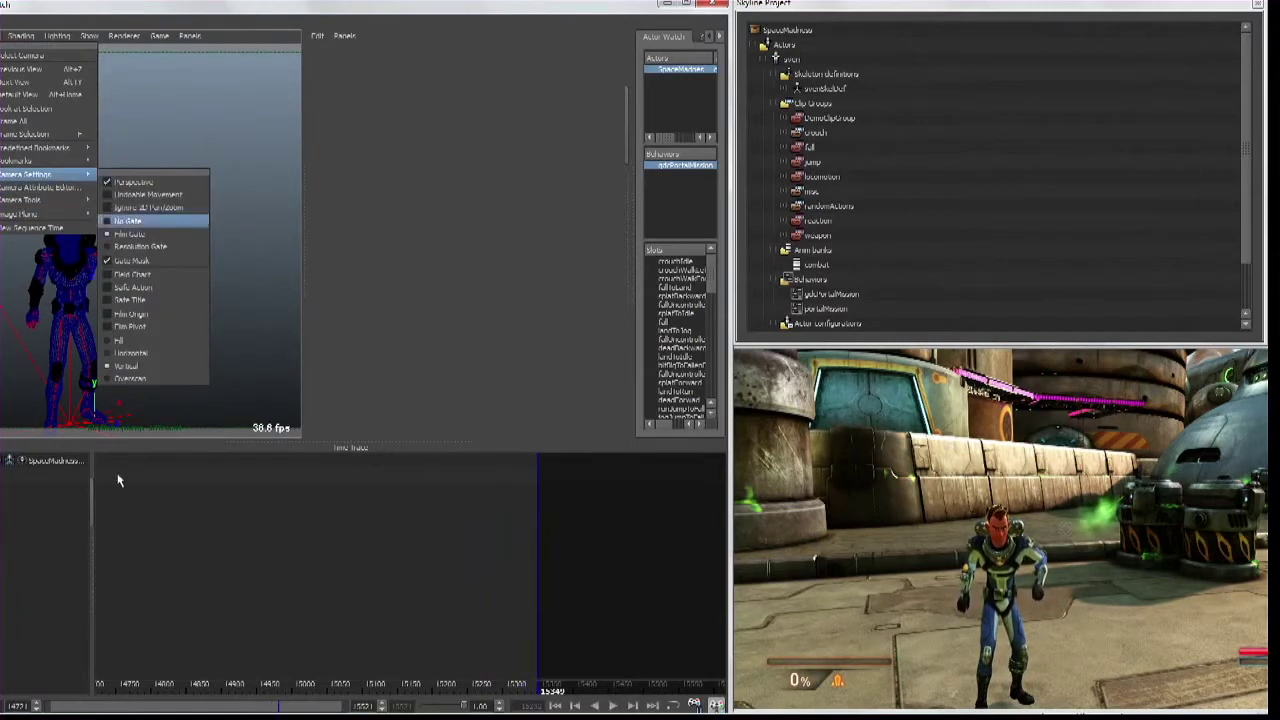
left_click(133, 379)
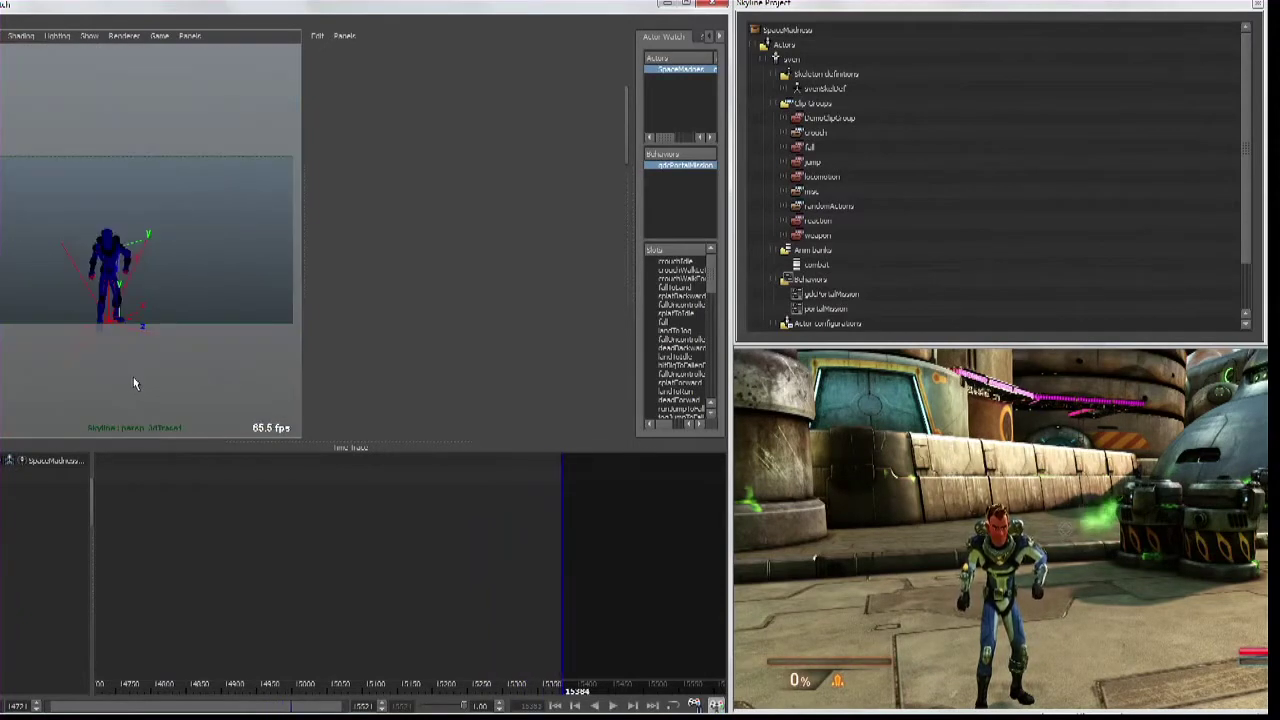
key("space")
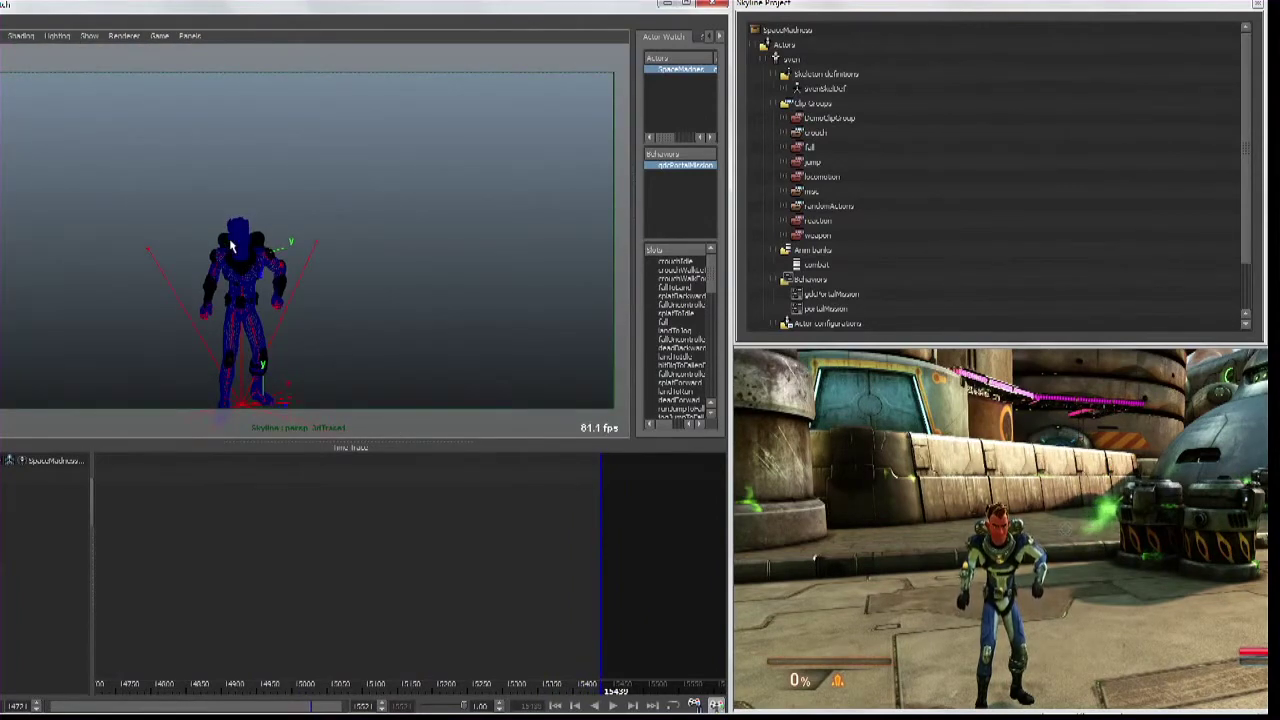
key("6")
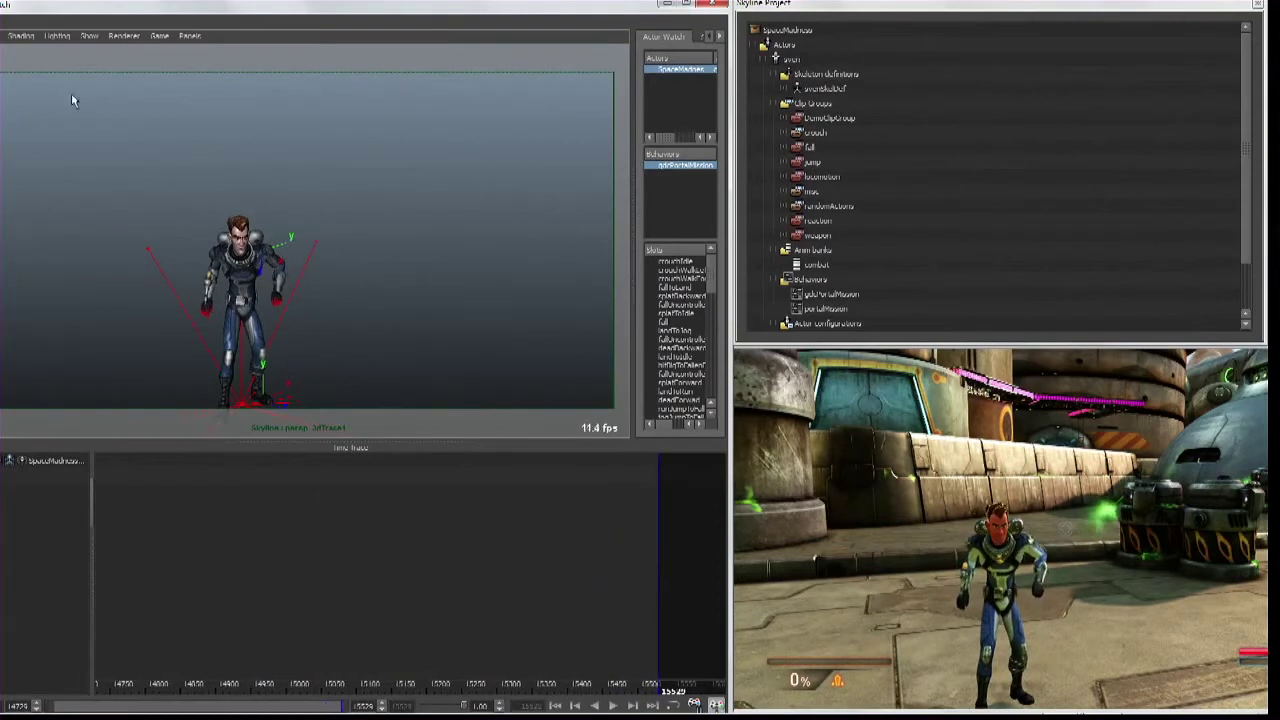
- Hide all object types in the watch viewport except polygons
left_click(88, 36)
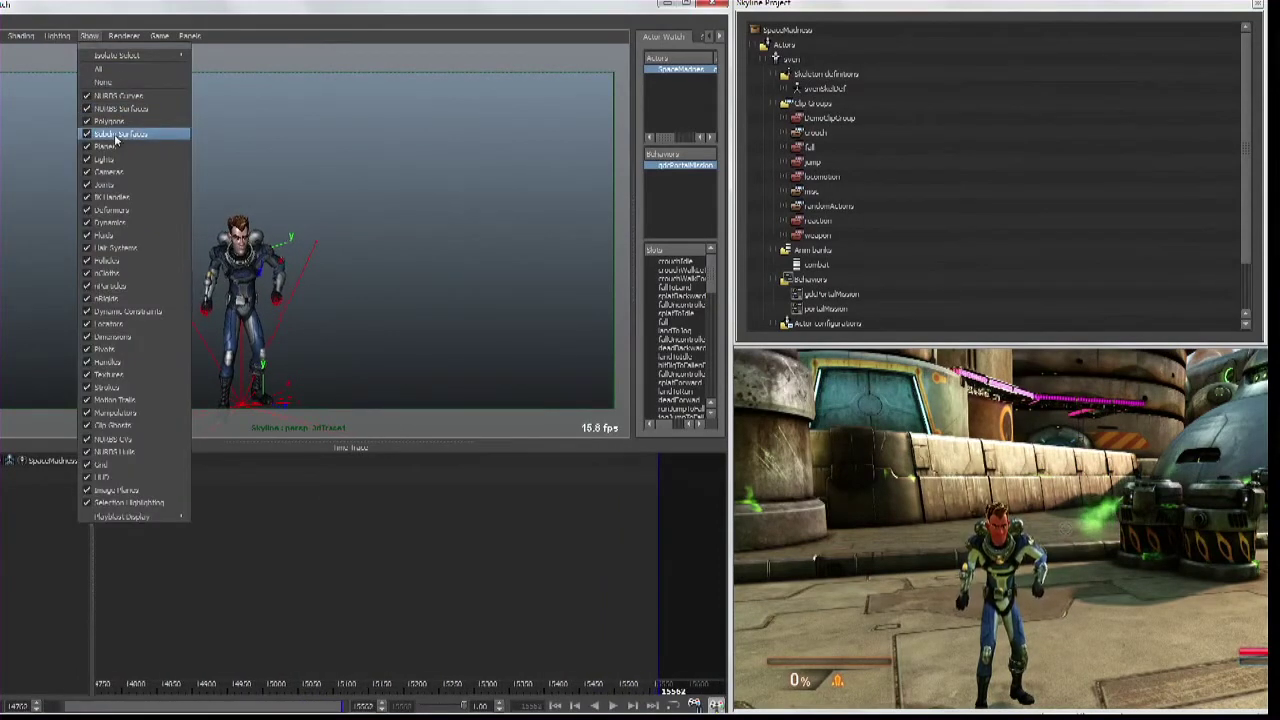
left_click(300, 322)
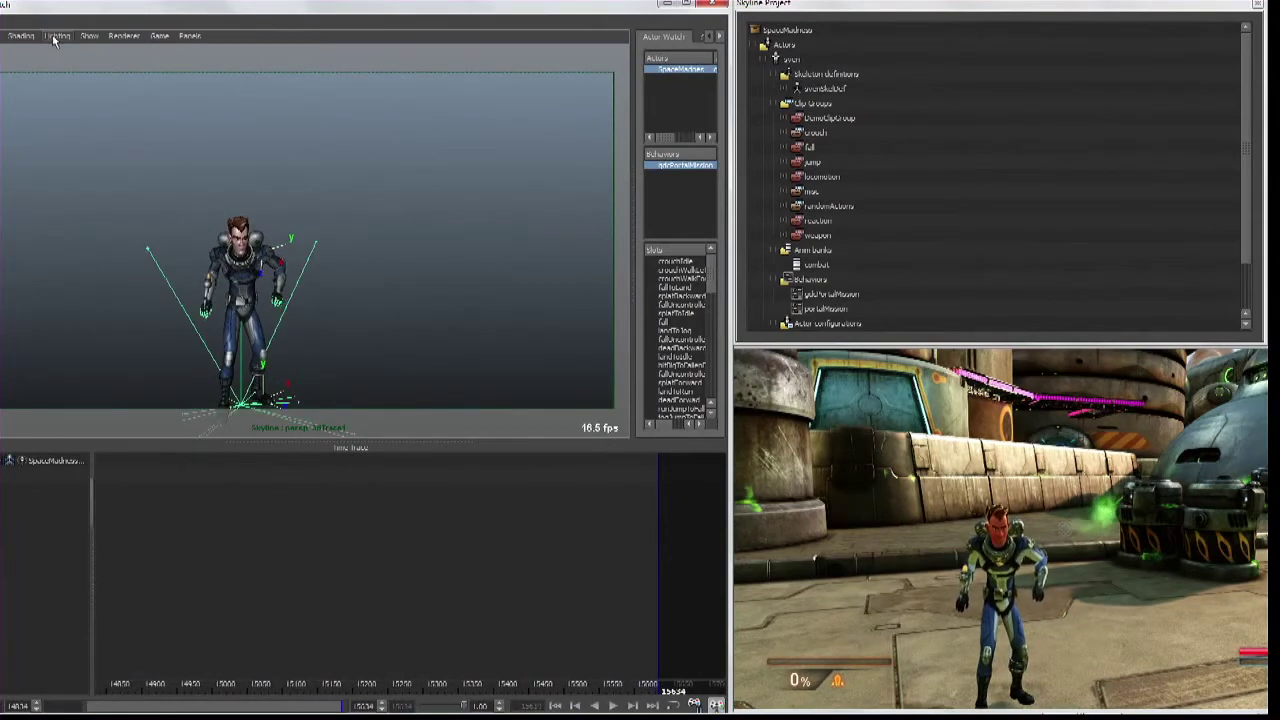
left_click(123, 36)
mouse_move(89, 36)
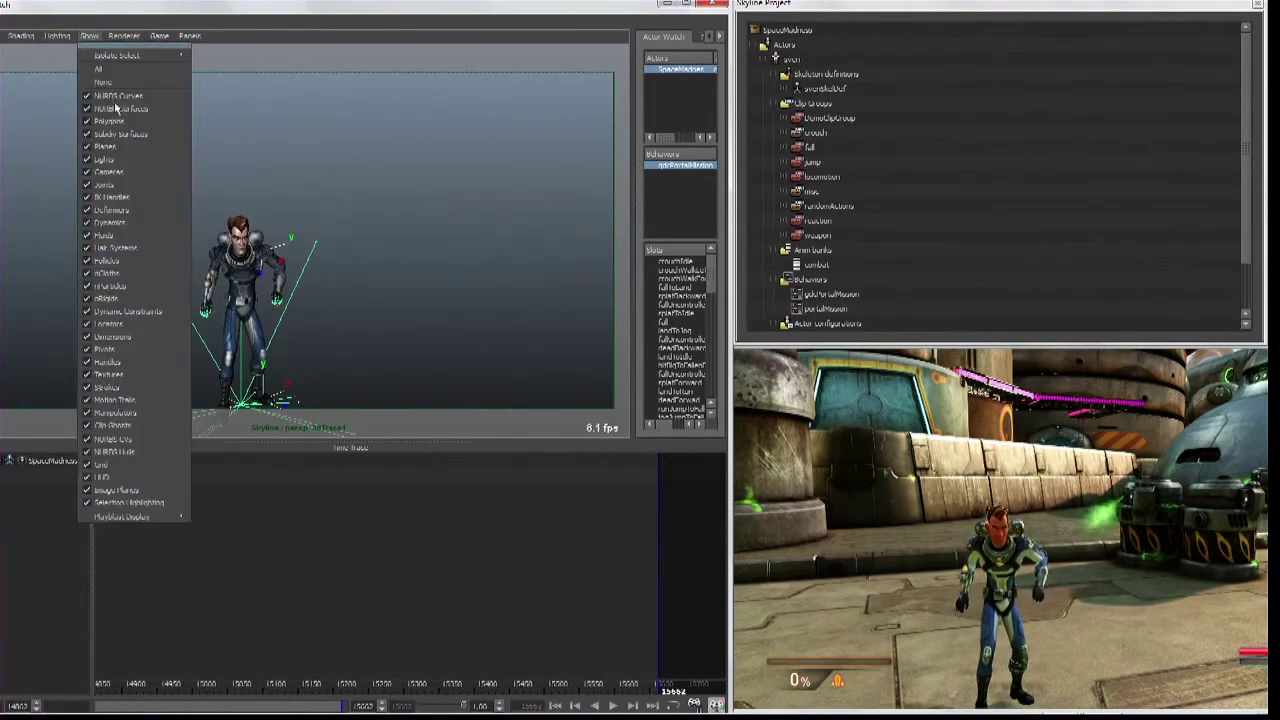
left_click(113, 84)
left_click(89, 36)
left_click(118, 122)
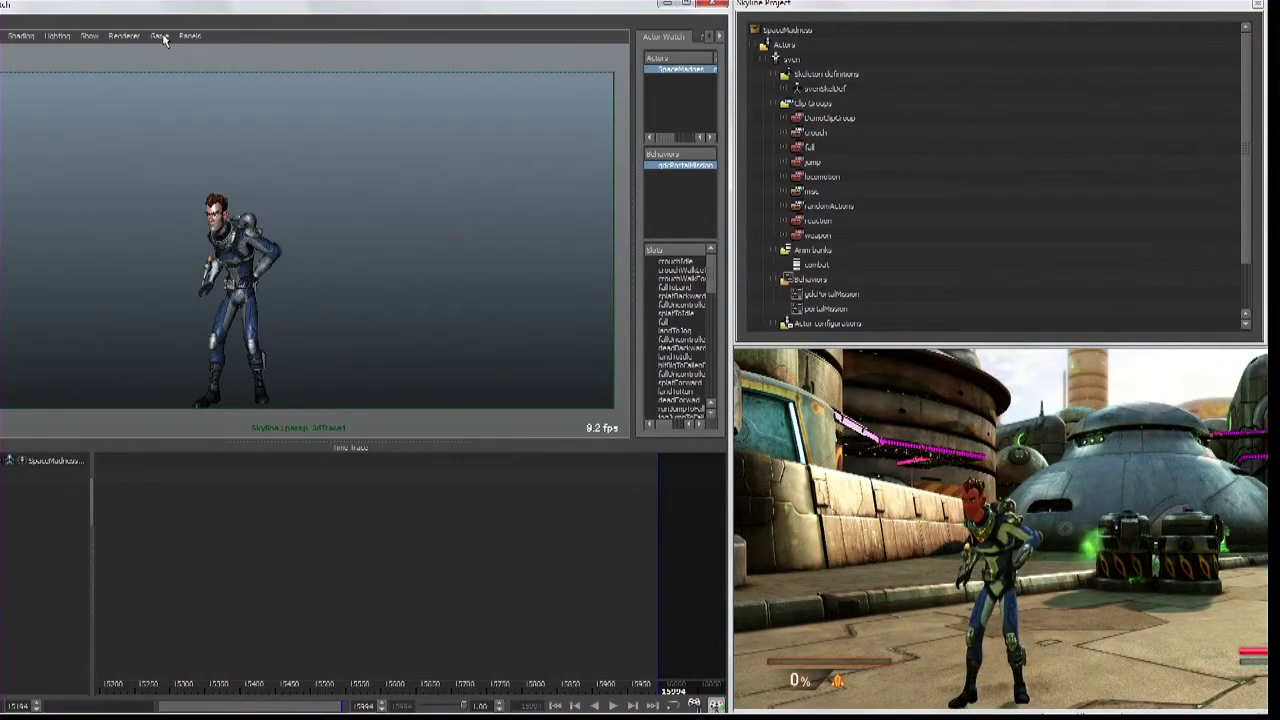
- Switch camera sync to Camera Controlled By Maya, frame the character's head and orbit around it to test the synced view
left_click(160, 36)
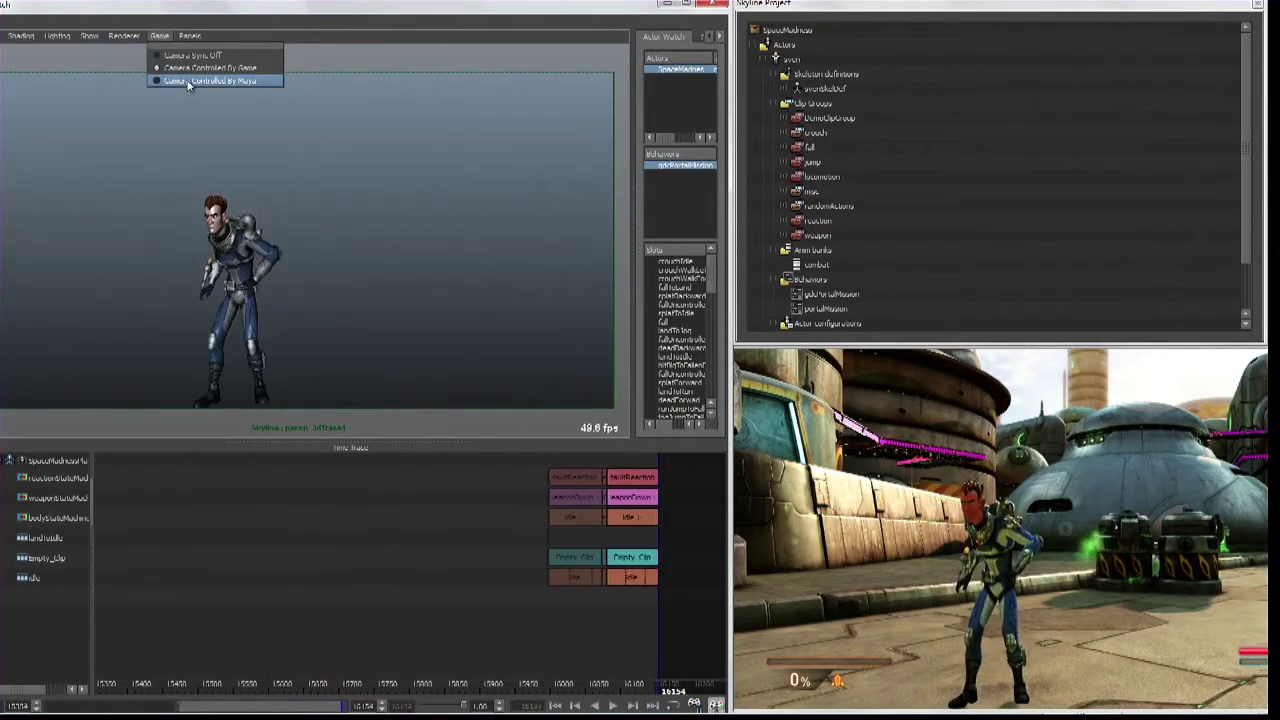
left_click(187, 81)
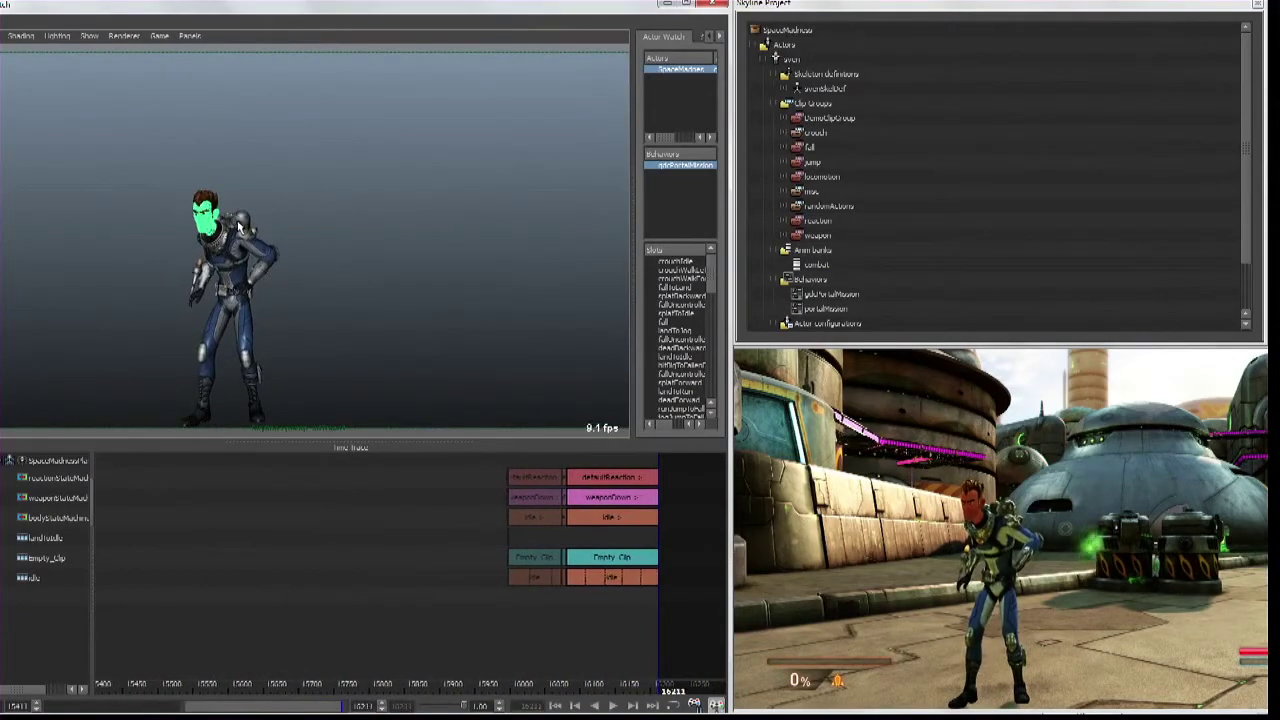
key("f")
right_click_drag(238, 227, 403, 138, "alt")
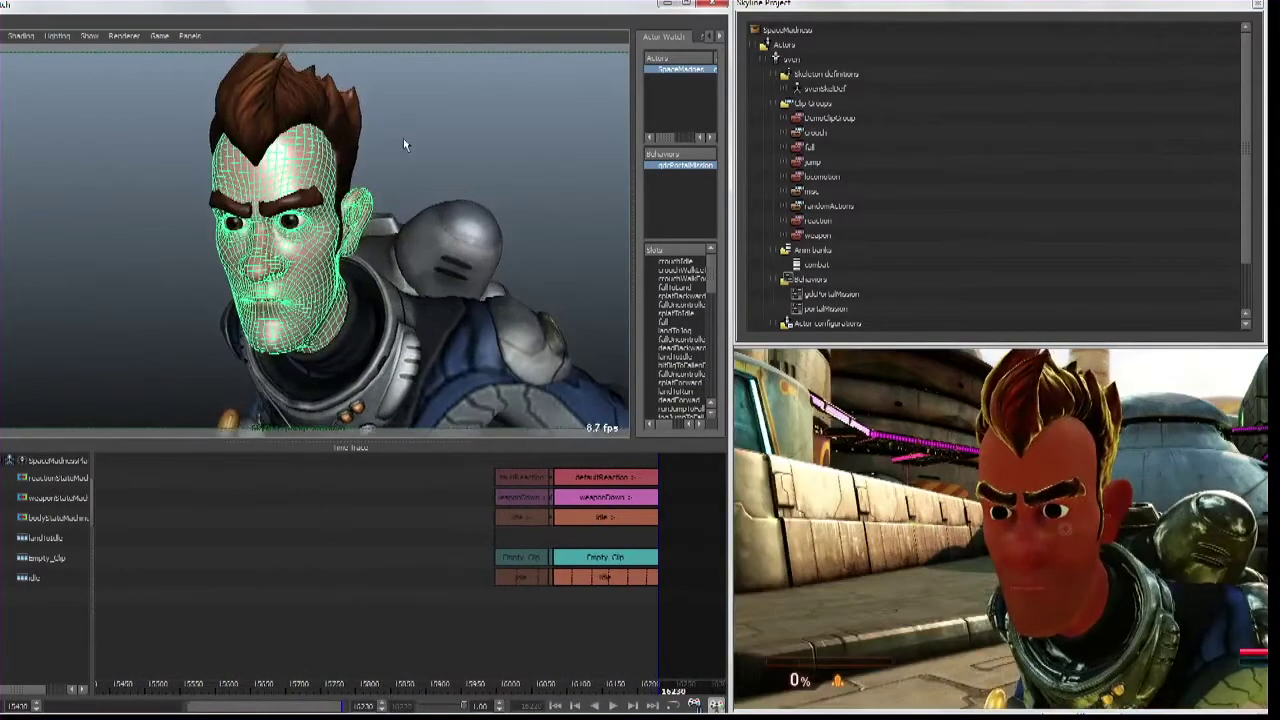
left_click(454, 175)
right_click_drag(535, 236, 385, 236, "alt")
left_click_drag(360, 232, 429, 221, "alt")
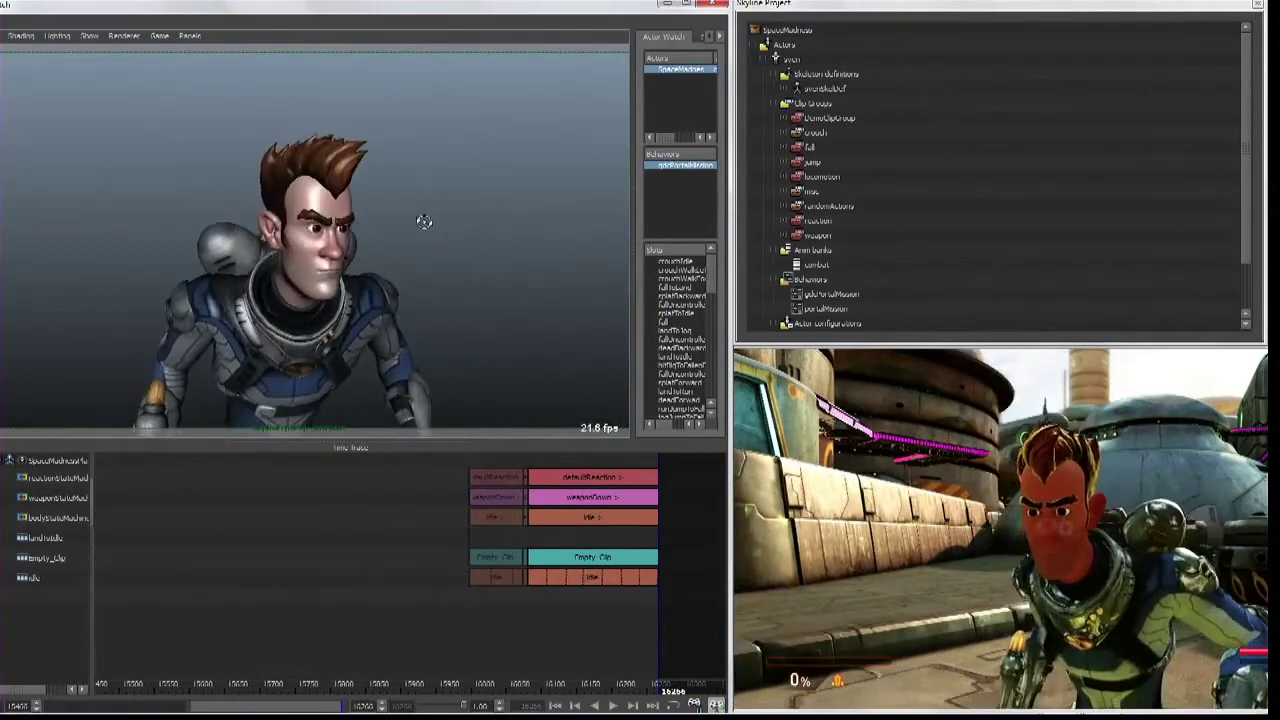
left_click_drag(409, 221, 287, 222, "alt")
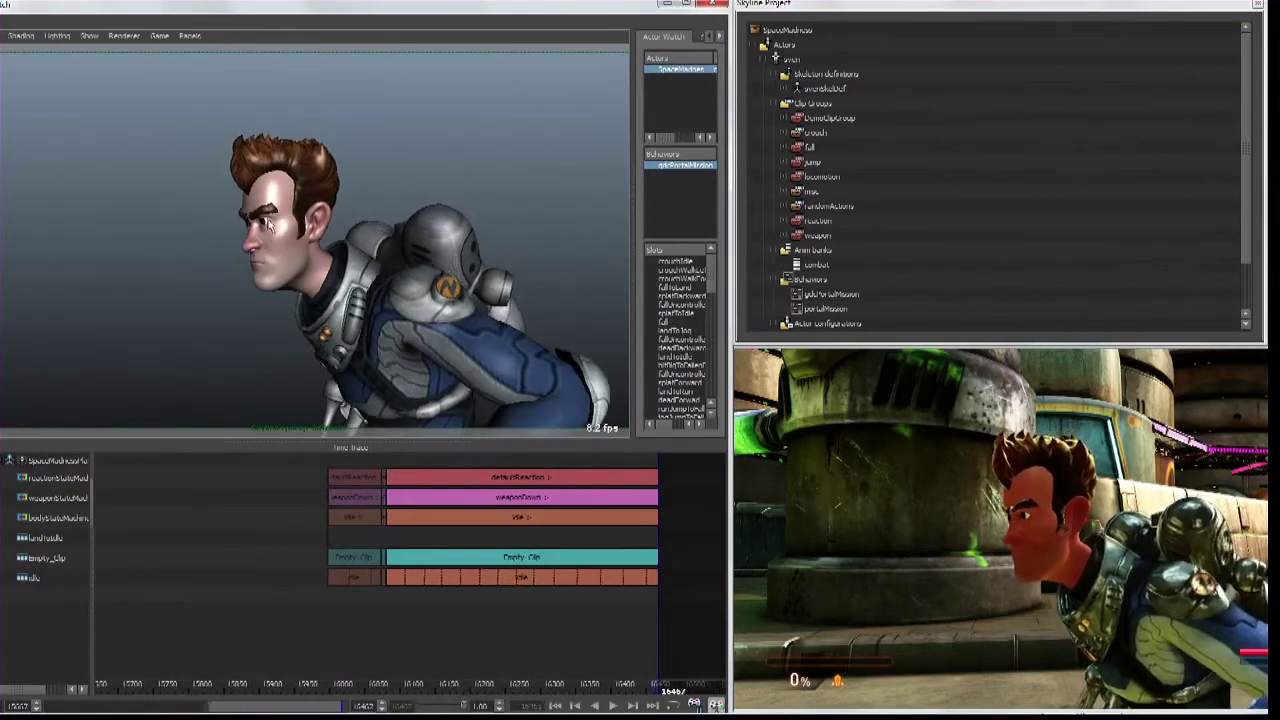
- Return from the enlarged viewport to the multi-pane layout and release the game camera from Maya's control
key("space")
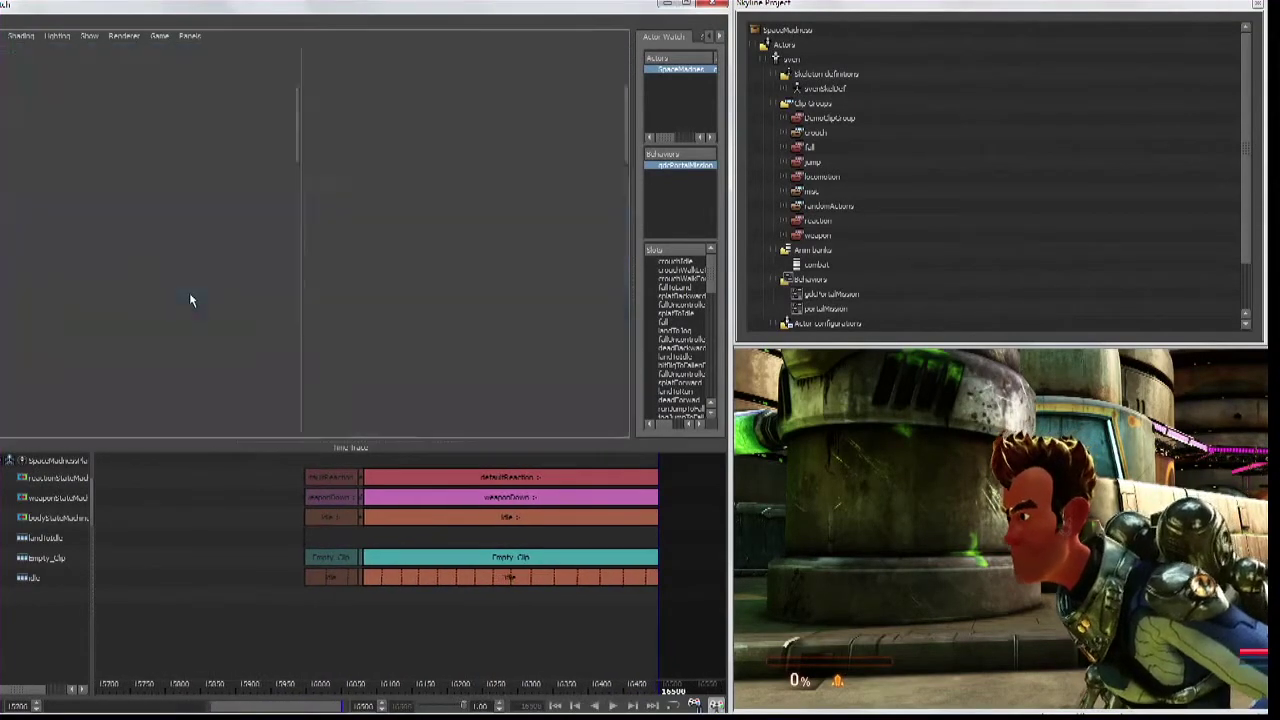
key("space")
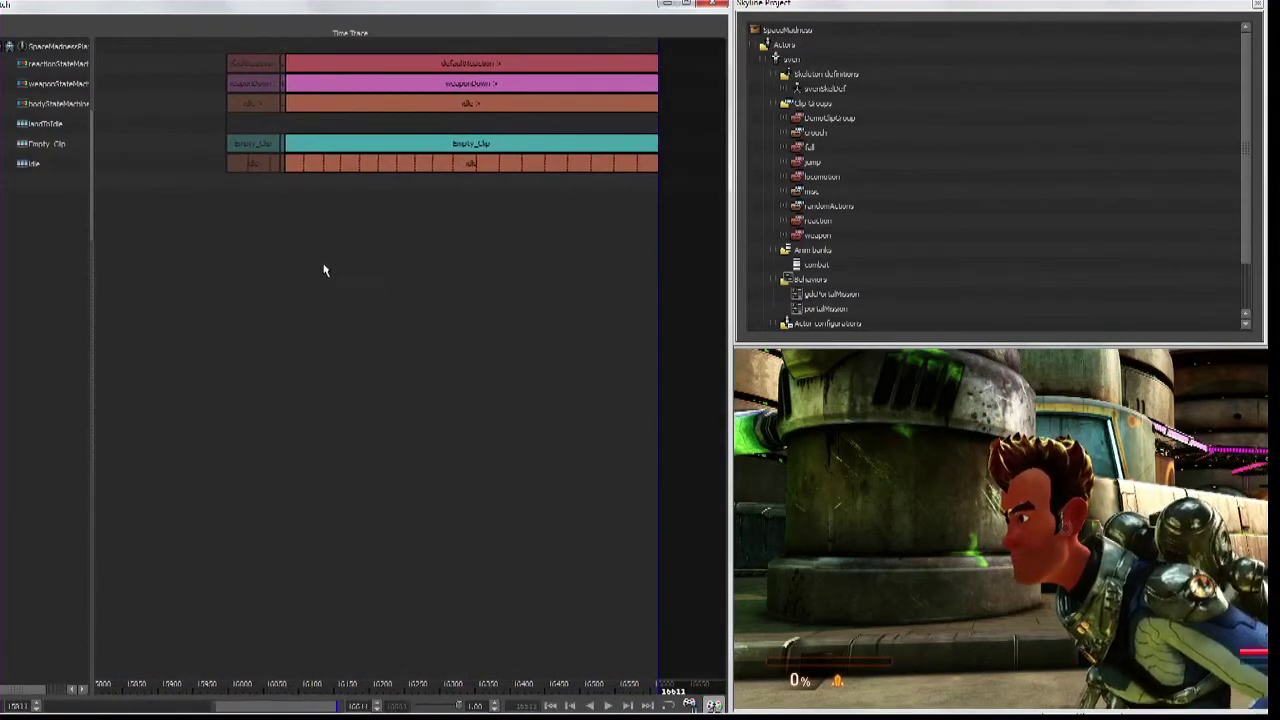
key("space")
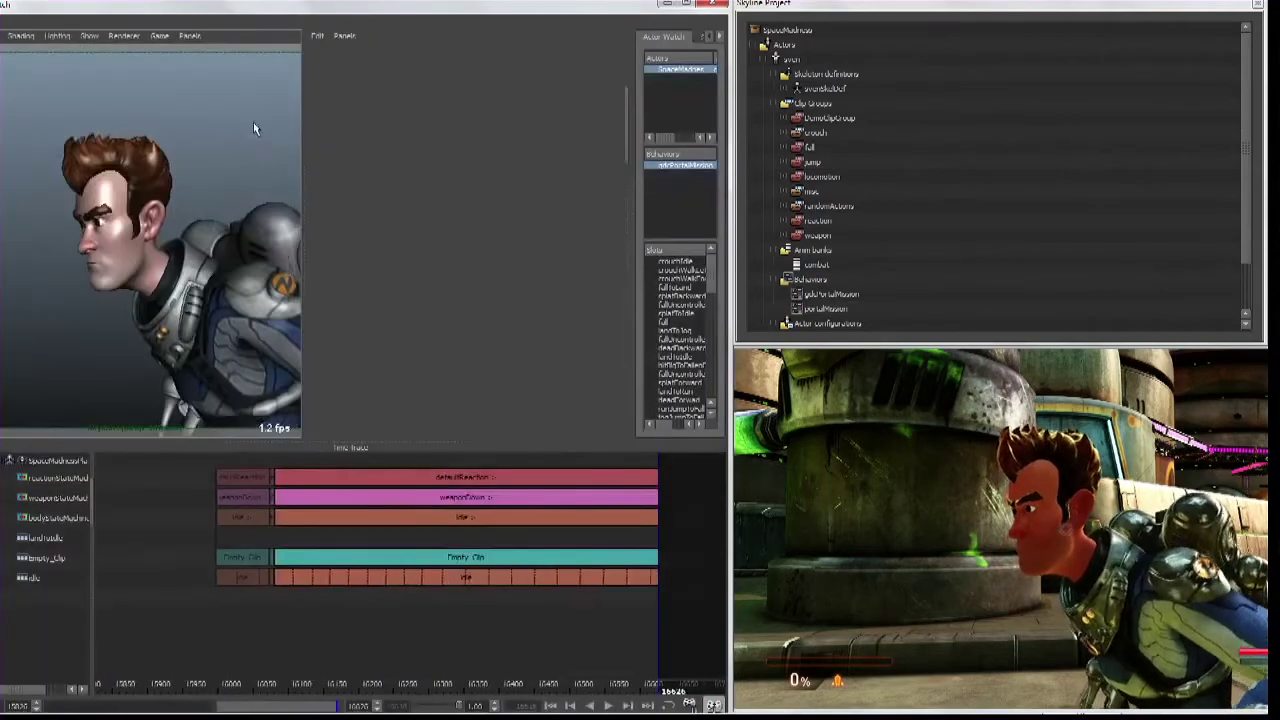
left_click(158, 35)
left_click(195, 56)
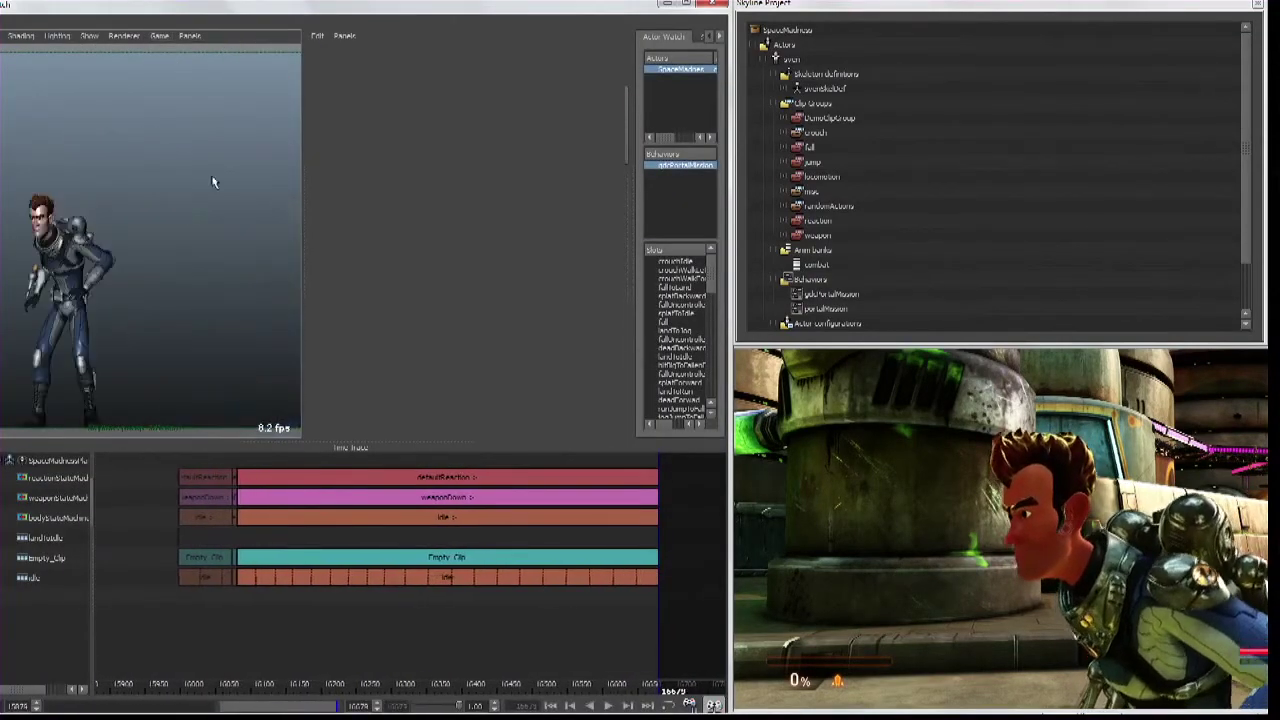
- Enlarge the Time Trace, pause the live feed and scrub back through the recorded jump and run to frame 17057
key("space")
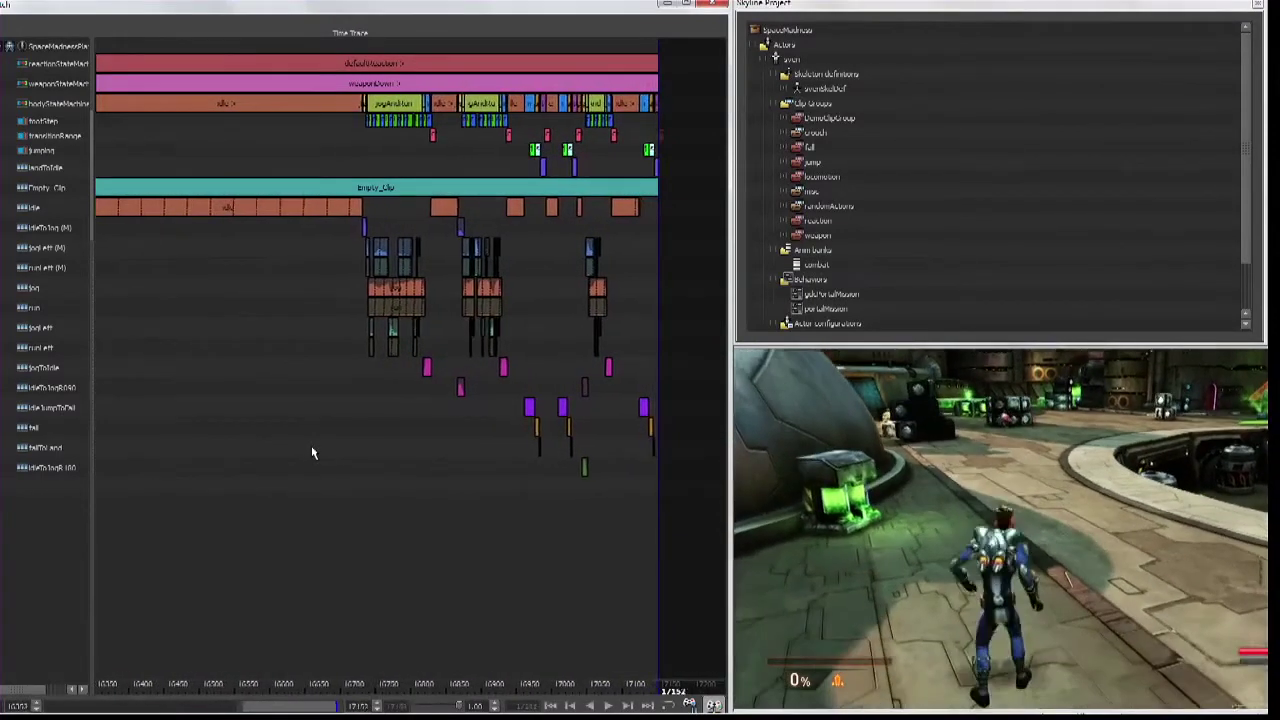
mouse_move(693, 705)
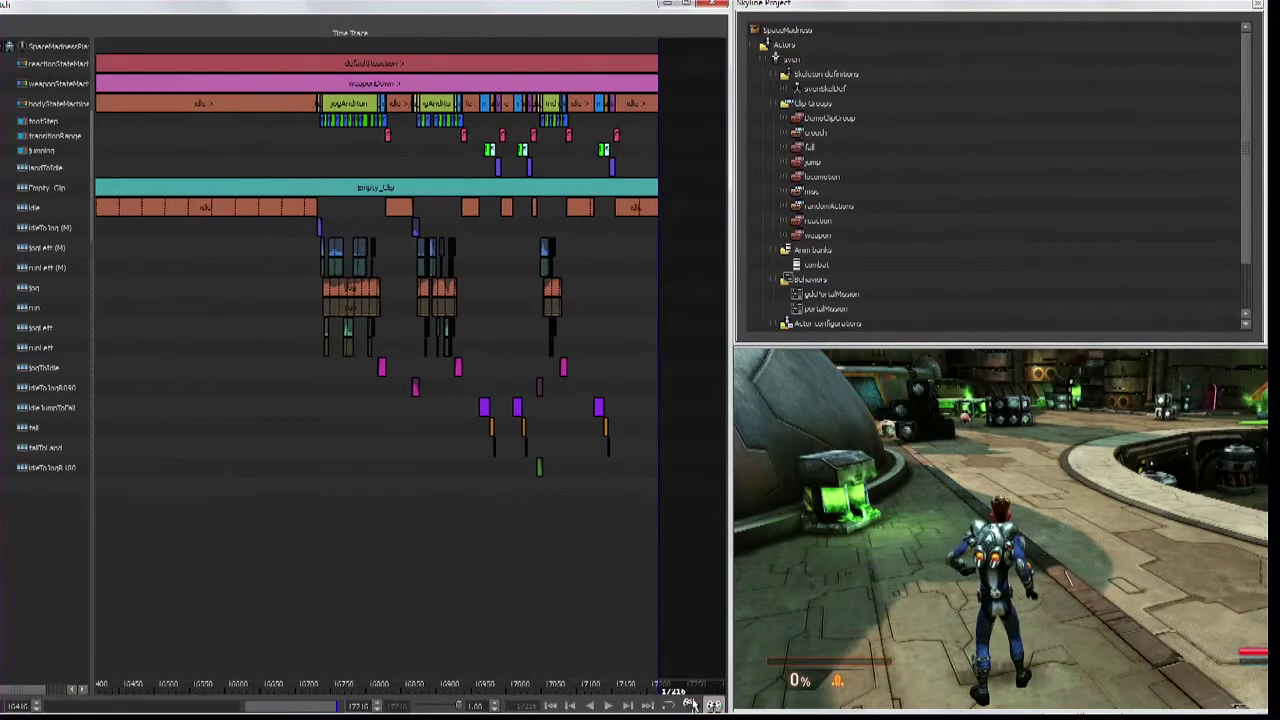
left_click(690, 704)
mouse_move(704, 262)
left_mouse_down()
mouse_move(586, 274)
mouse_move(646, 280)
left_mouse_up()
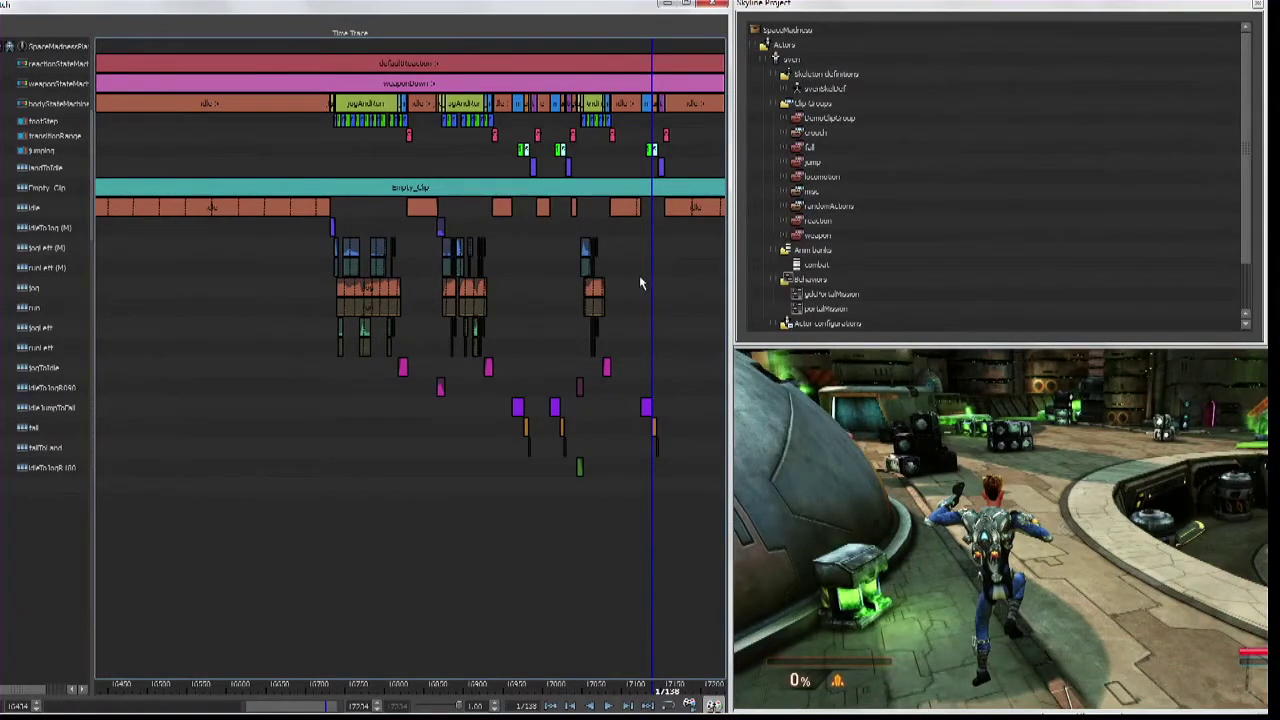
scroll(533, 423, "up", 2)
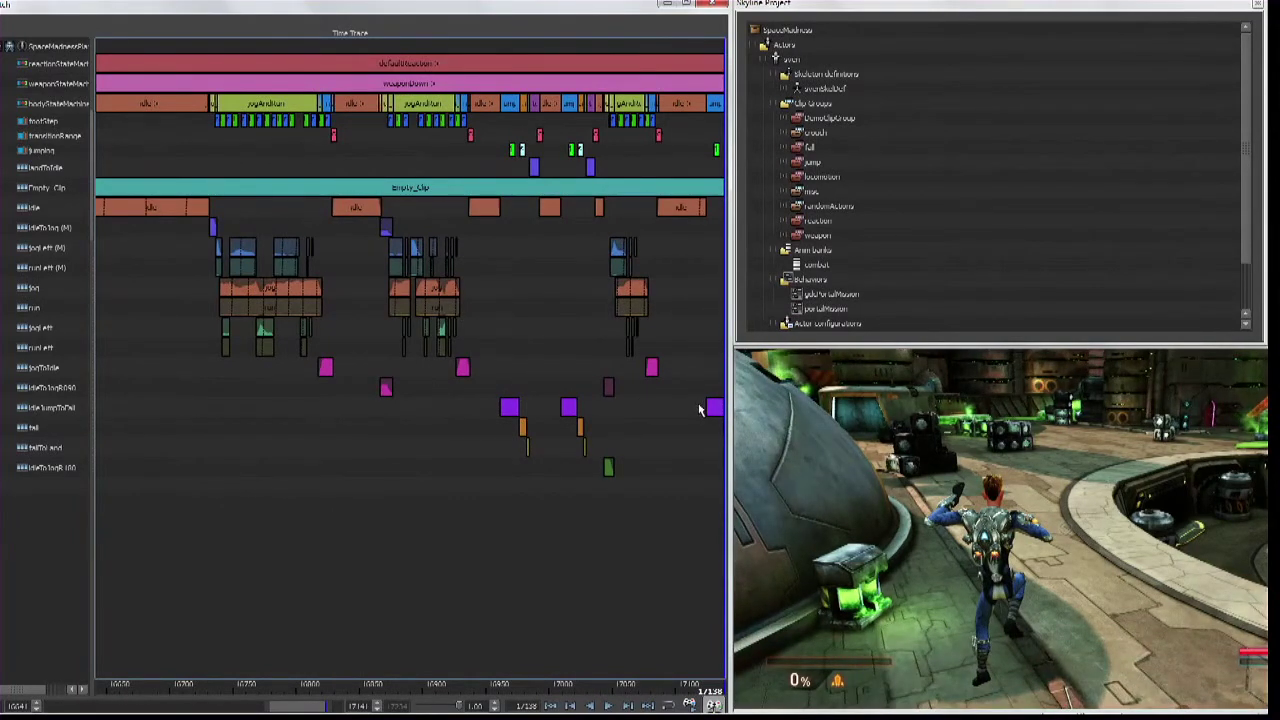
scroll(670, 400, "down", 2)
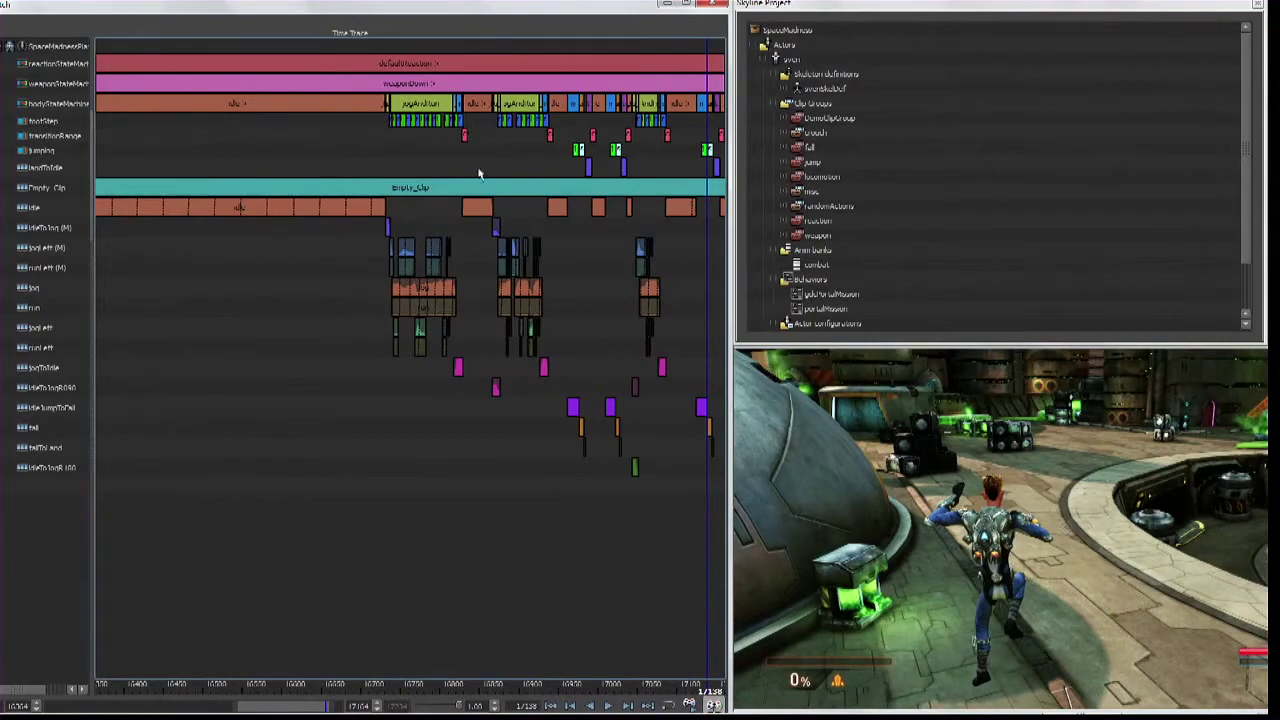
left_click_drag(703, 155, 643, 153)
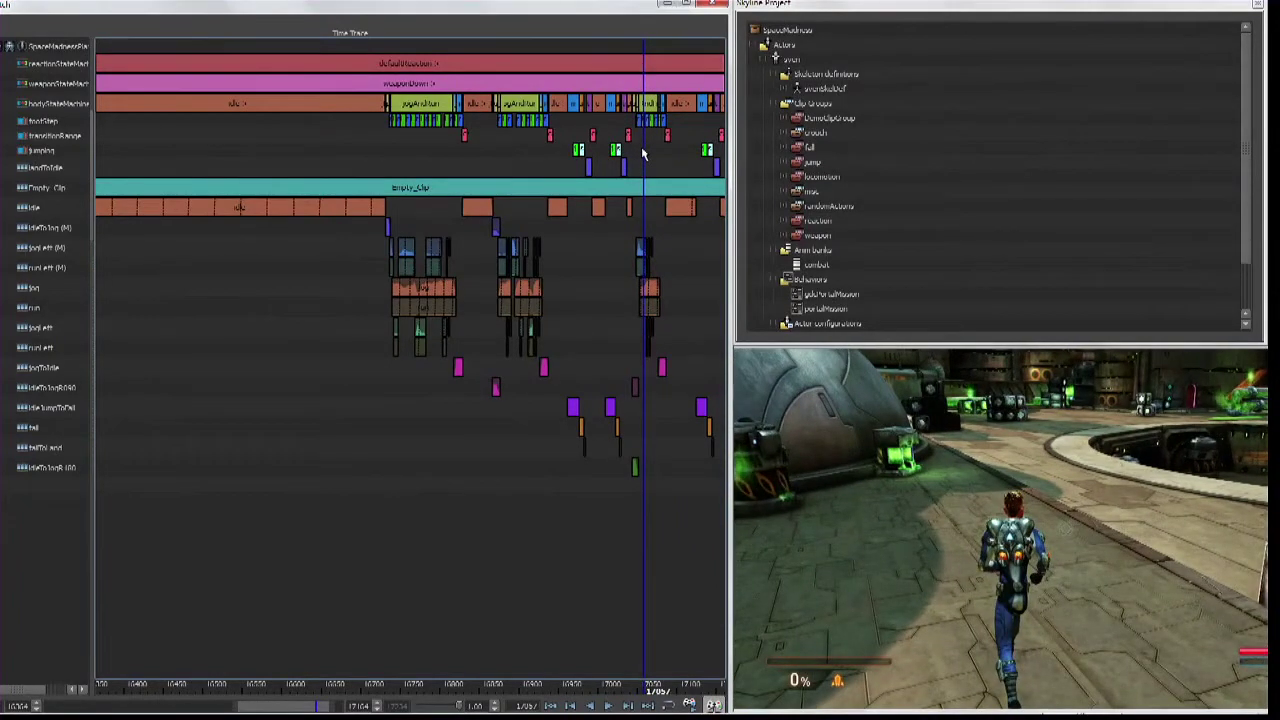
left_click_drag(642, 149, 637, 148)
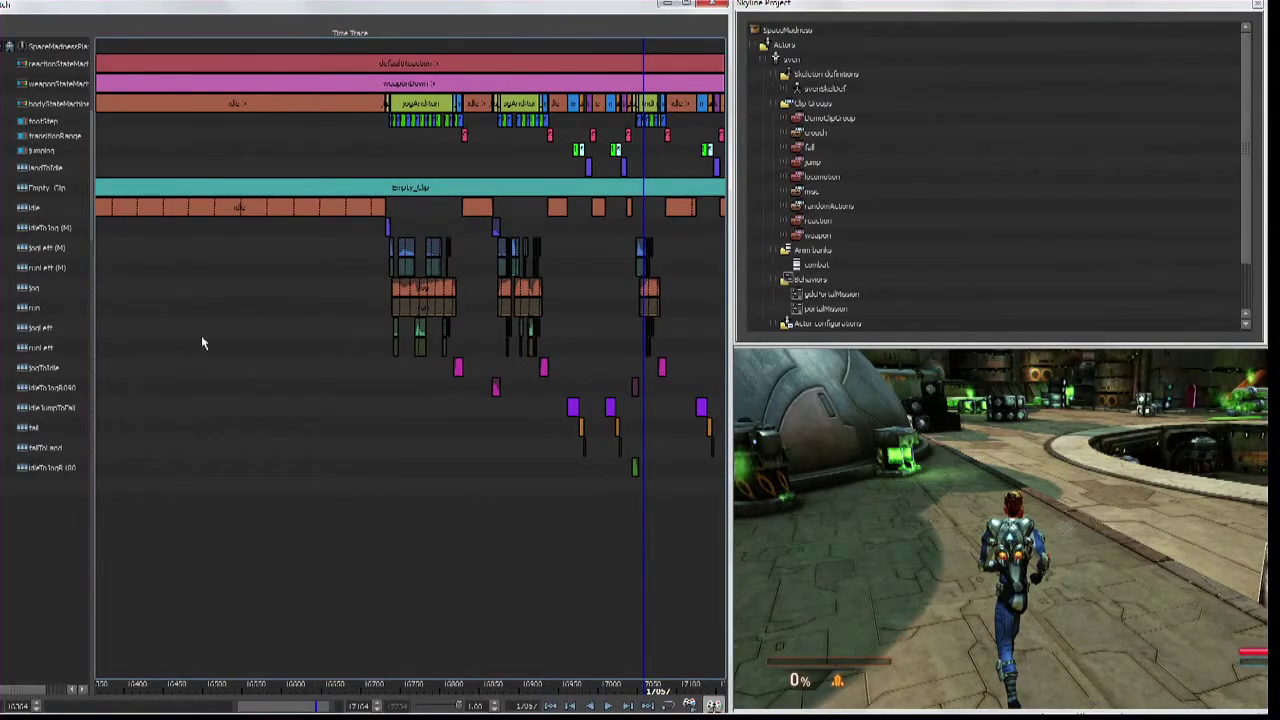
- Resume live tracking in the multi-pane layout and load the gdcPortalMission behavior into the empty graph panel
key("space")
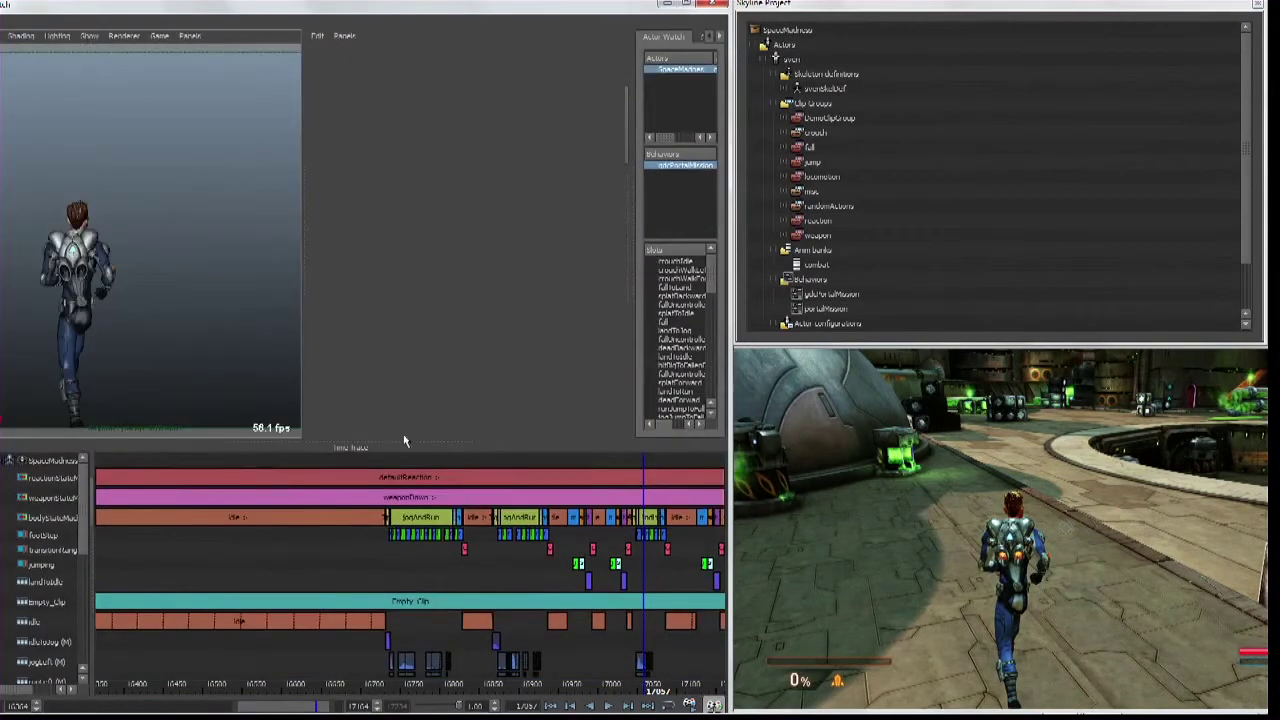
left_click(691, 704)
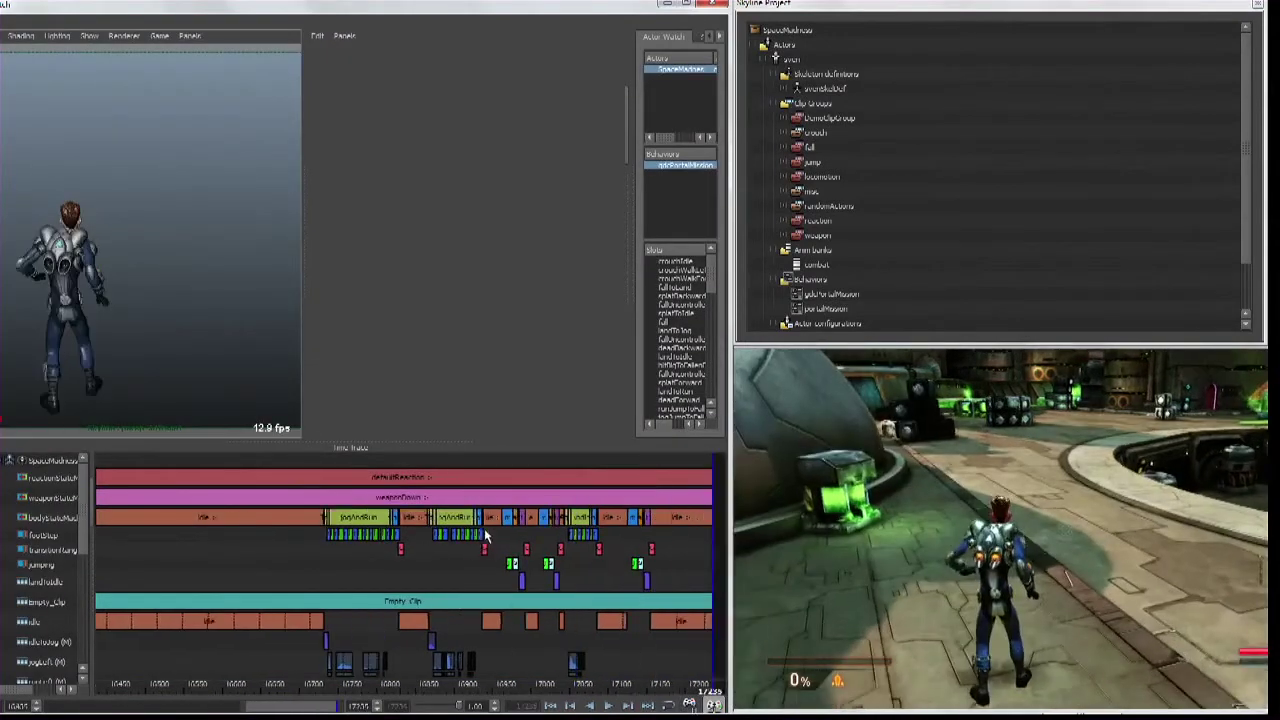
left_click_drag(690, 172, 443, 224)
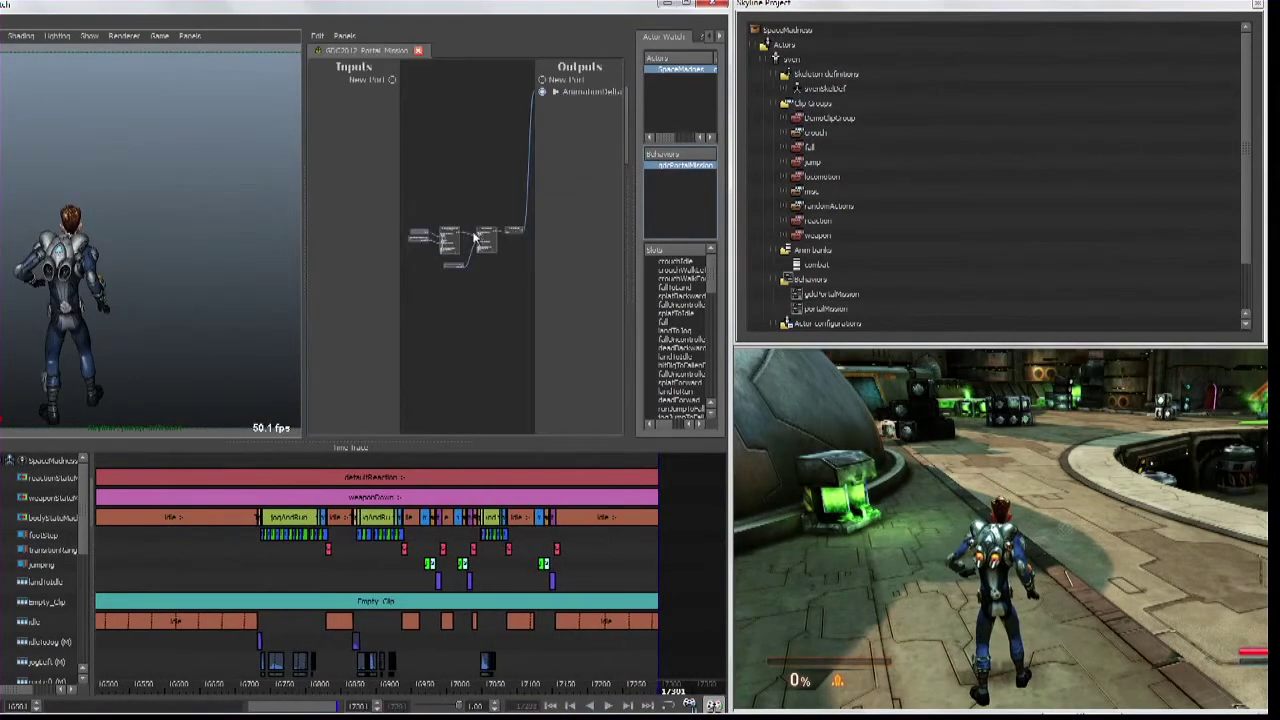
- Enlarge the behavior graph and examine the LayerBlend_Override node with its connected body and weapon state machines
key("space")
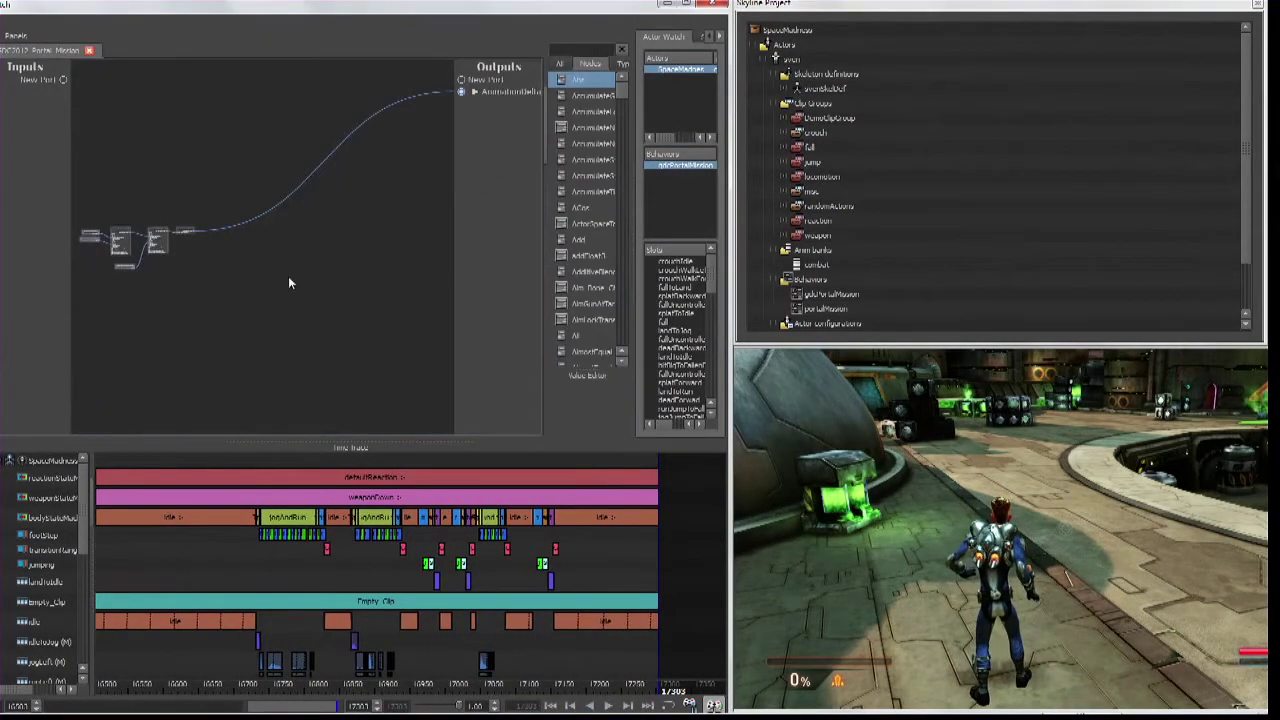
key("space")
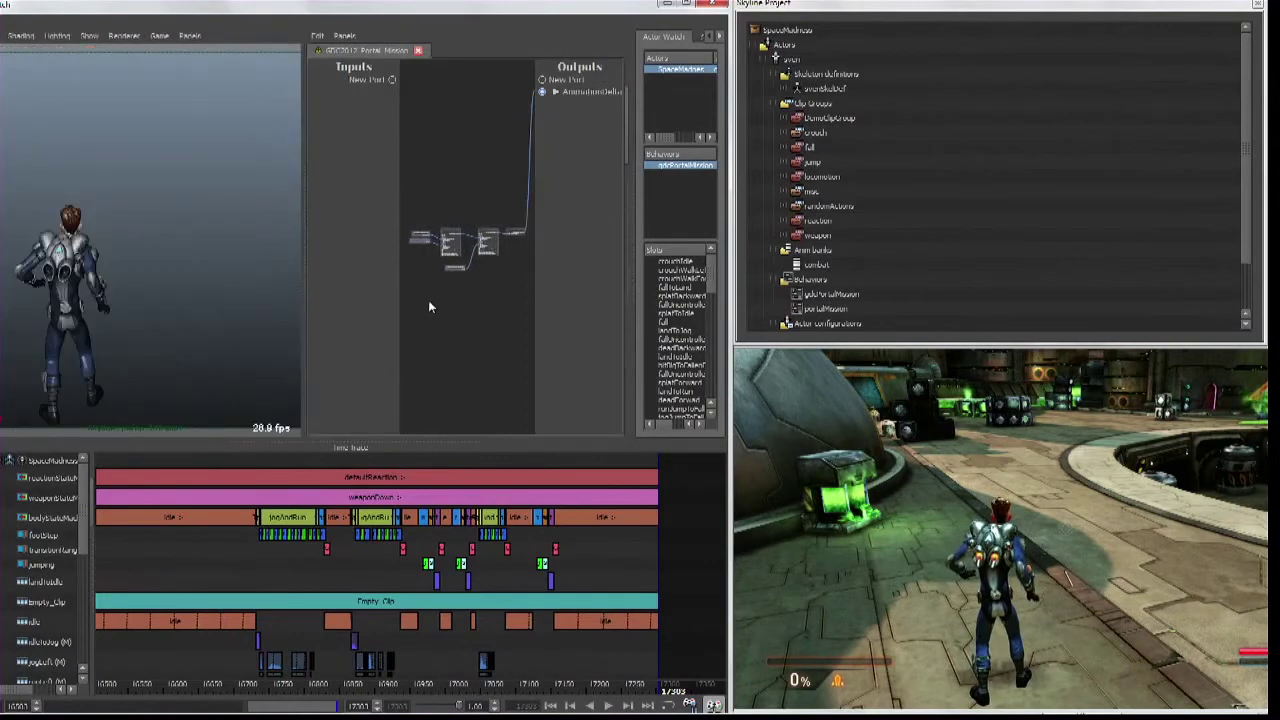
left_click(461, 315)
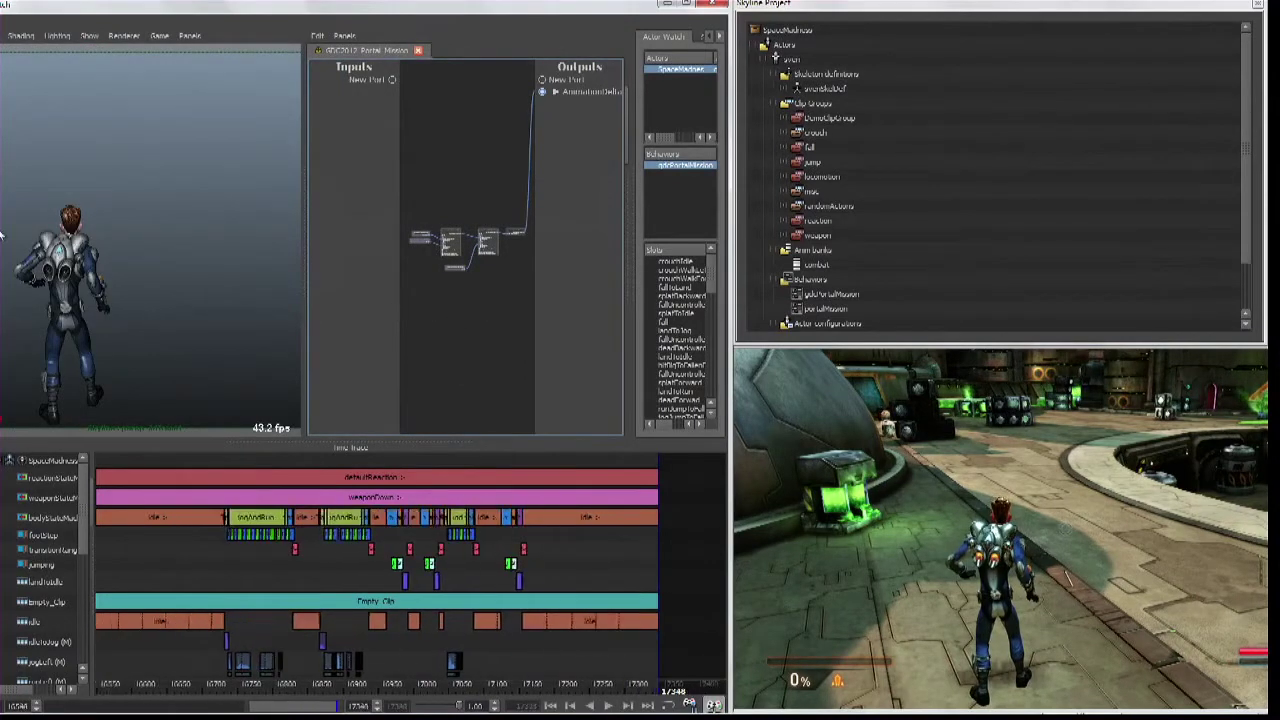
key("space")
middle_click_drag(235, 413, 431, 565)
scroll(451, 505, "up", 8)
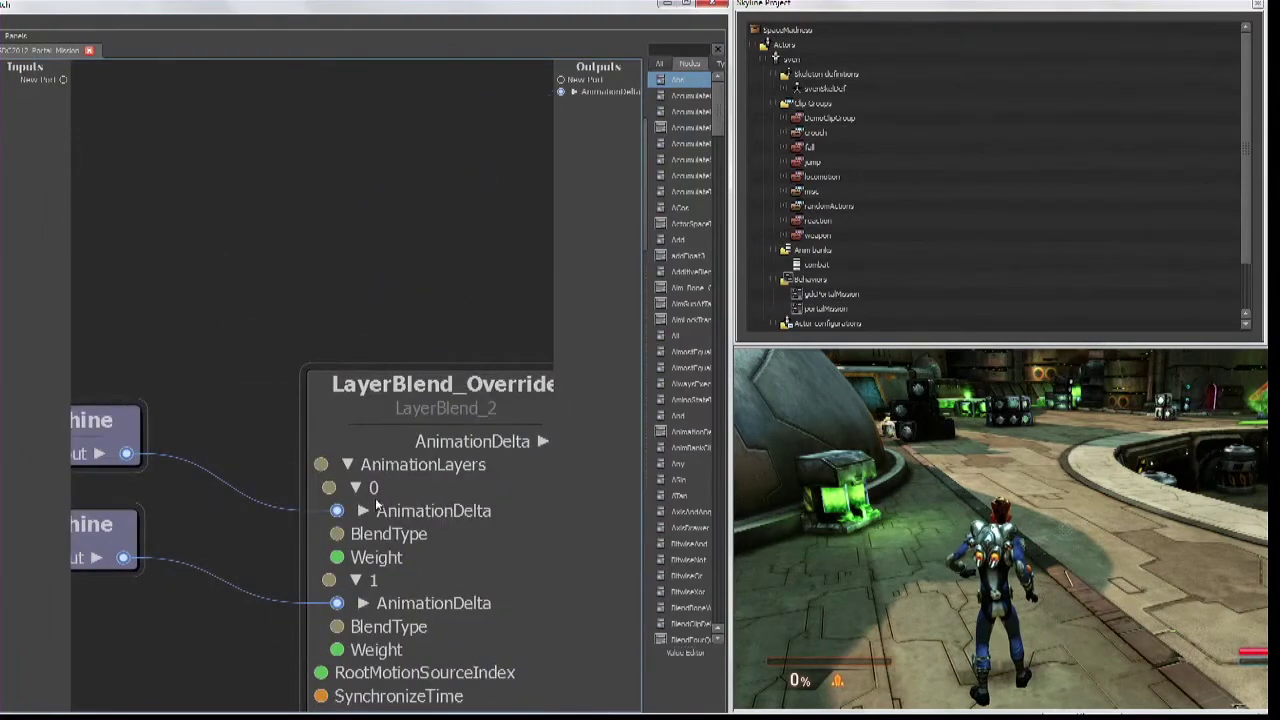
scroll(429, 368, "down", 5)
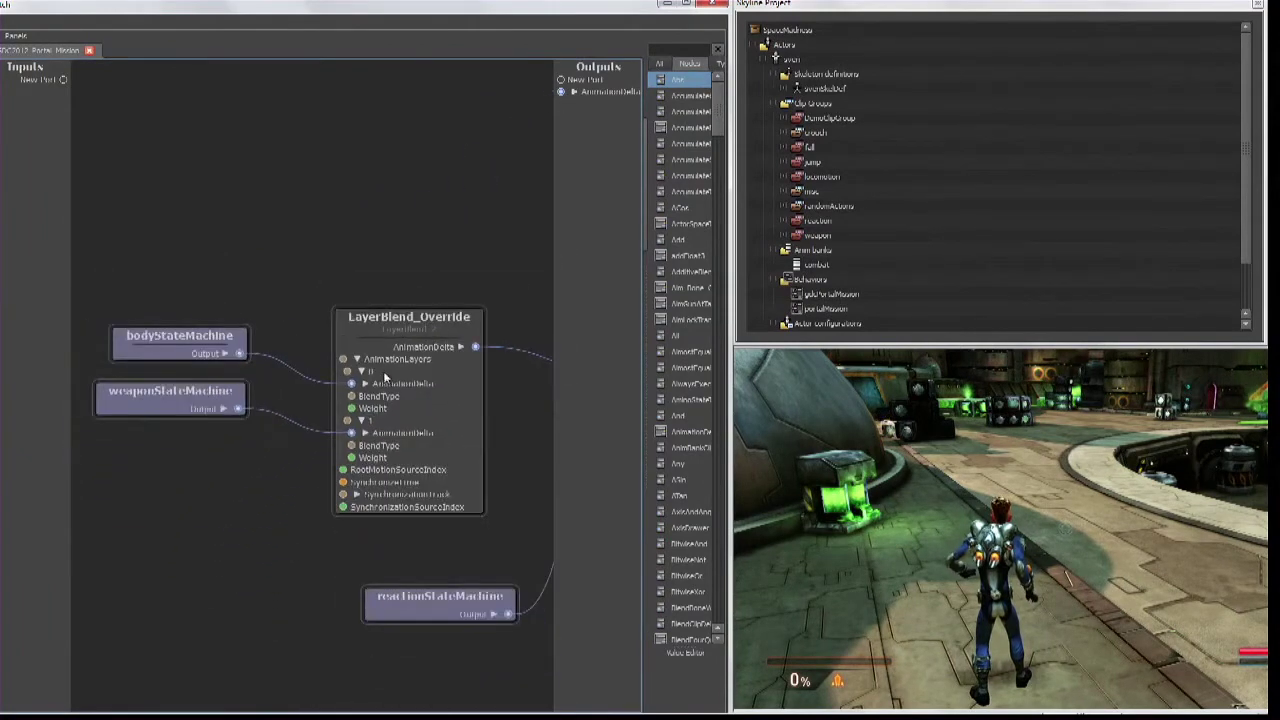
middle_click_drag(385, 377, 384, 343)
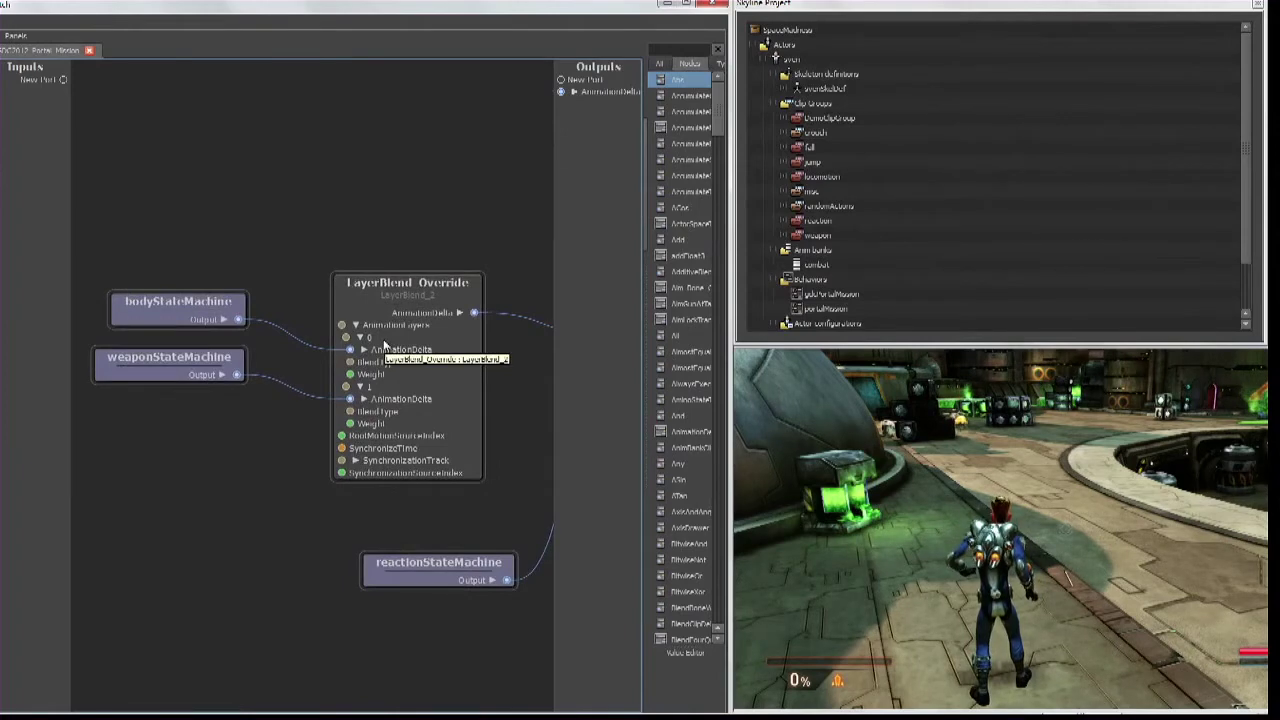
- Move the bodyStateMachine node higher and place the reactionStateMachine node closer beneath the LayerBlend_Override node
left_click_drag(218, 307, 230, 258)
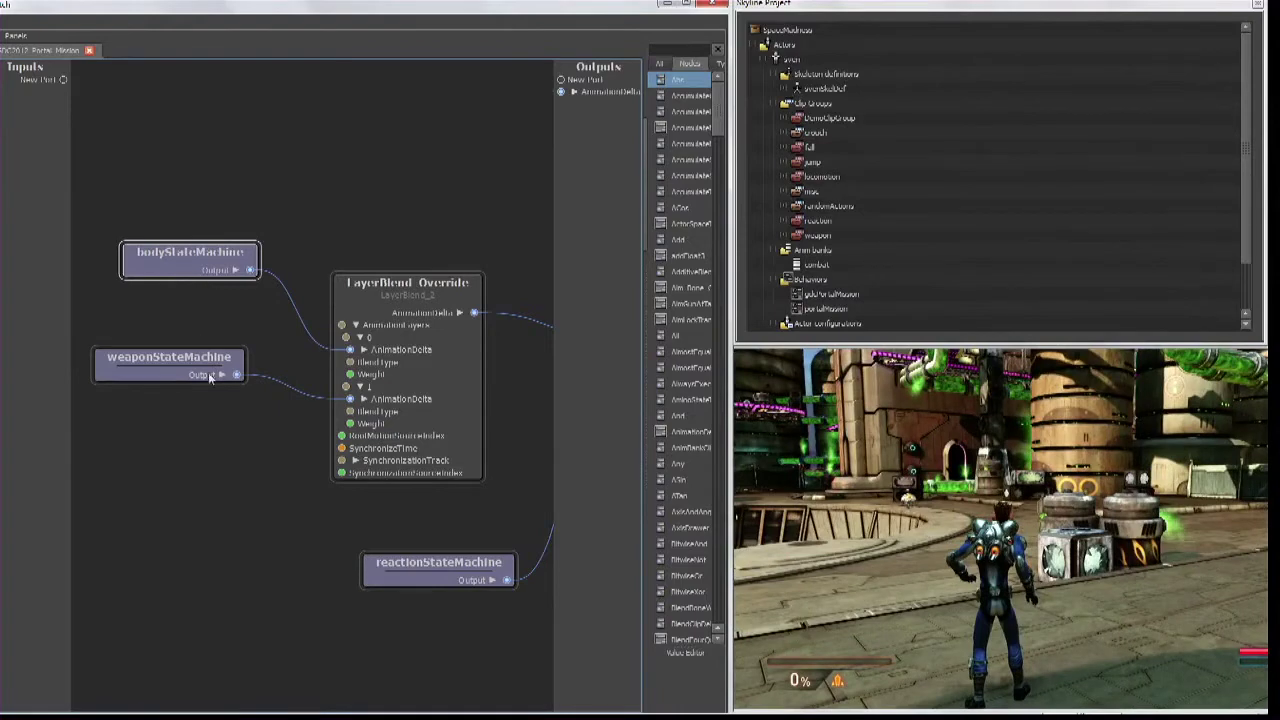
middle_click_drag(436, 595, 369, 539)
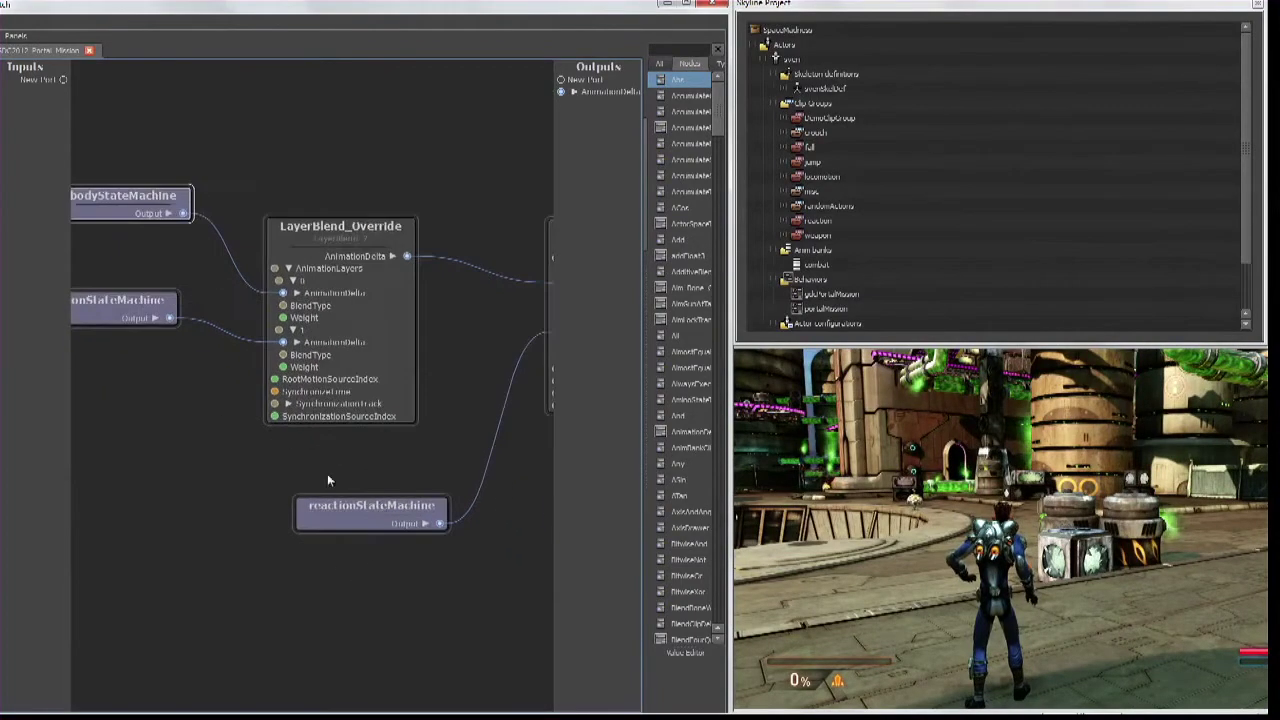
left_click_drag(380, 509, 347, 484)
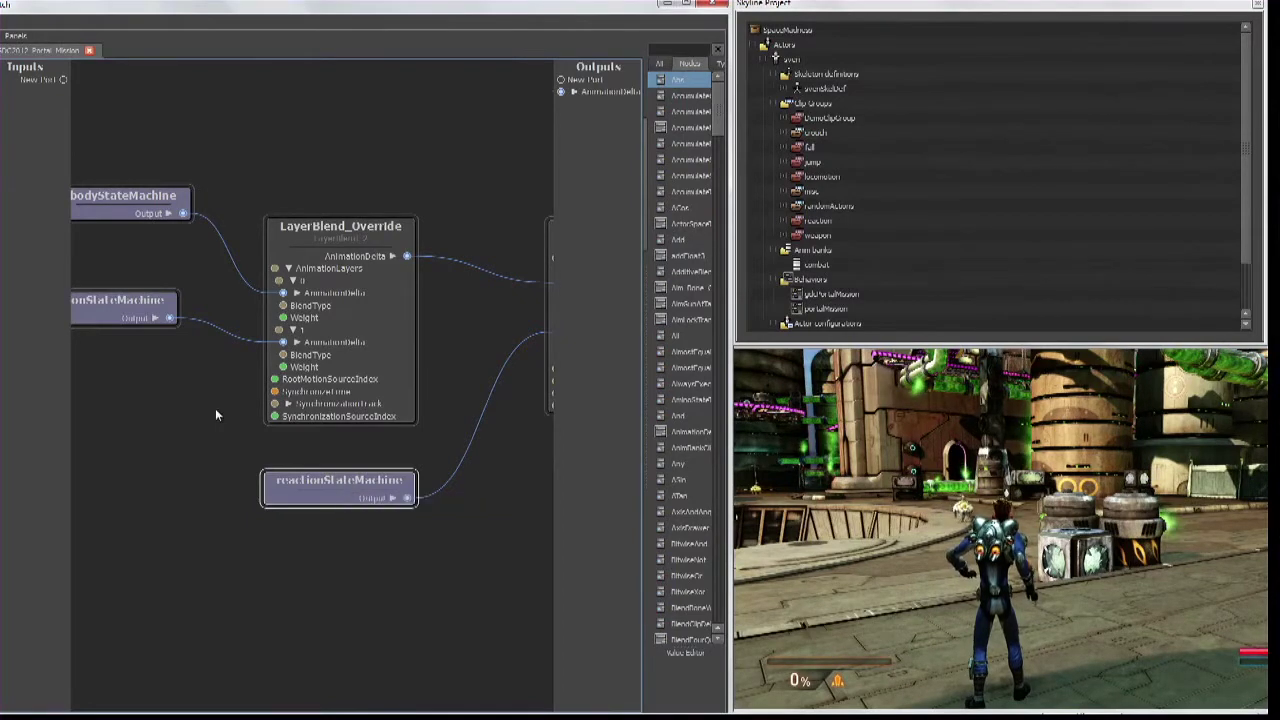
- Open the bodyStateMachine graph and examine the transitions linking its idle, crouch, jog, jump, fall and land states
middle_click_drag(167, 427, 260, 447)
double_click(230, 232)
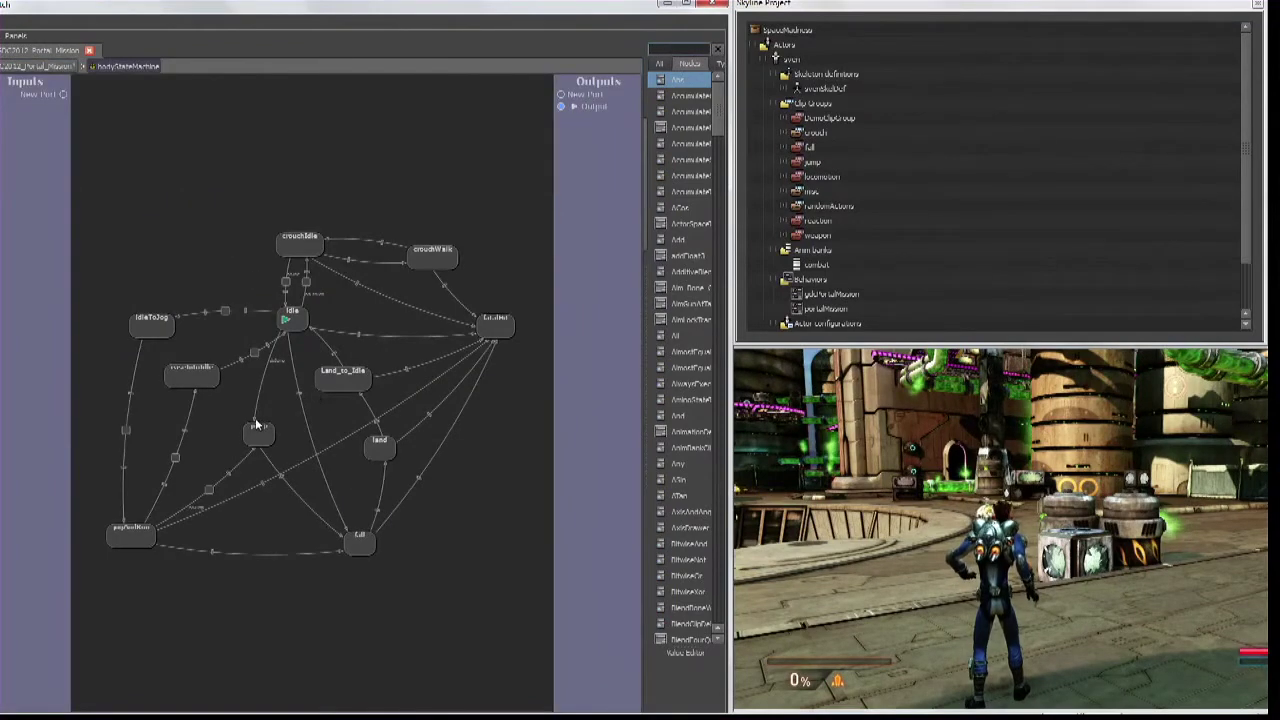
middle_click_drag(238, 421, 251, 467)
scroll(325, 477, "up", 3)
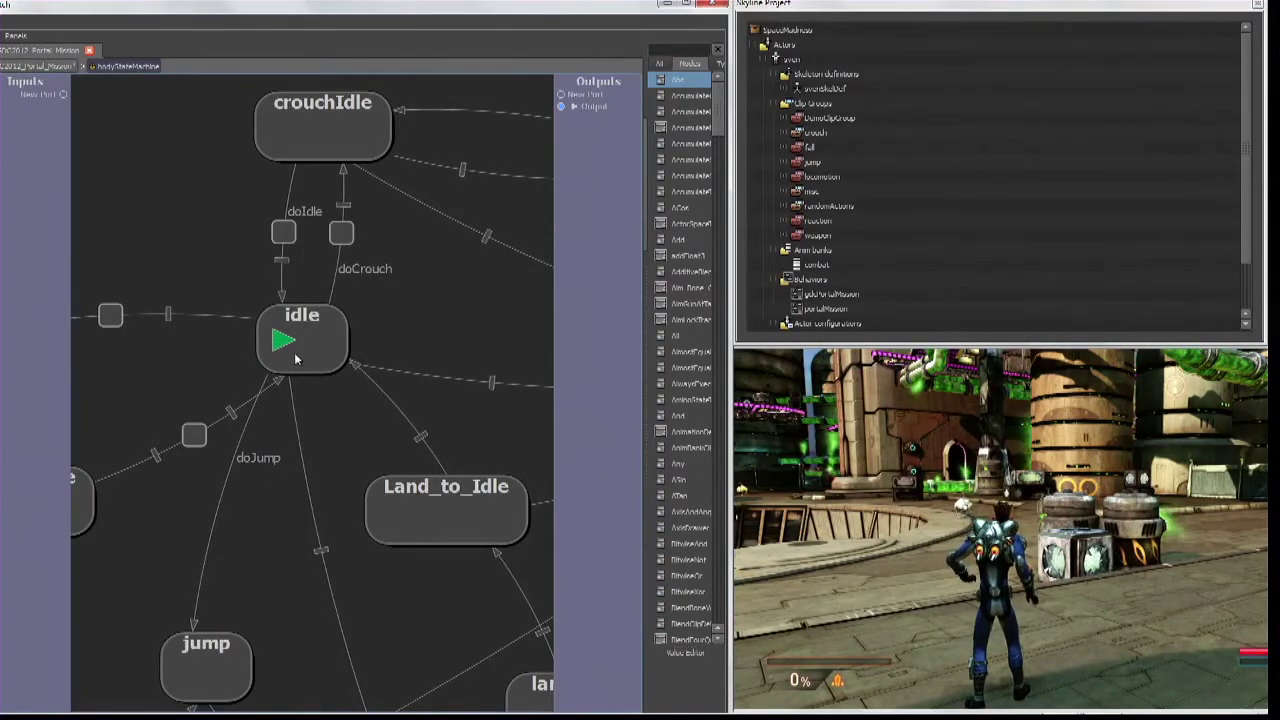
middle_click_drag(266, 380, 494, 383)
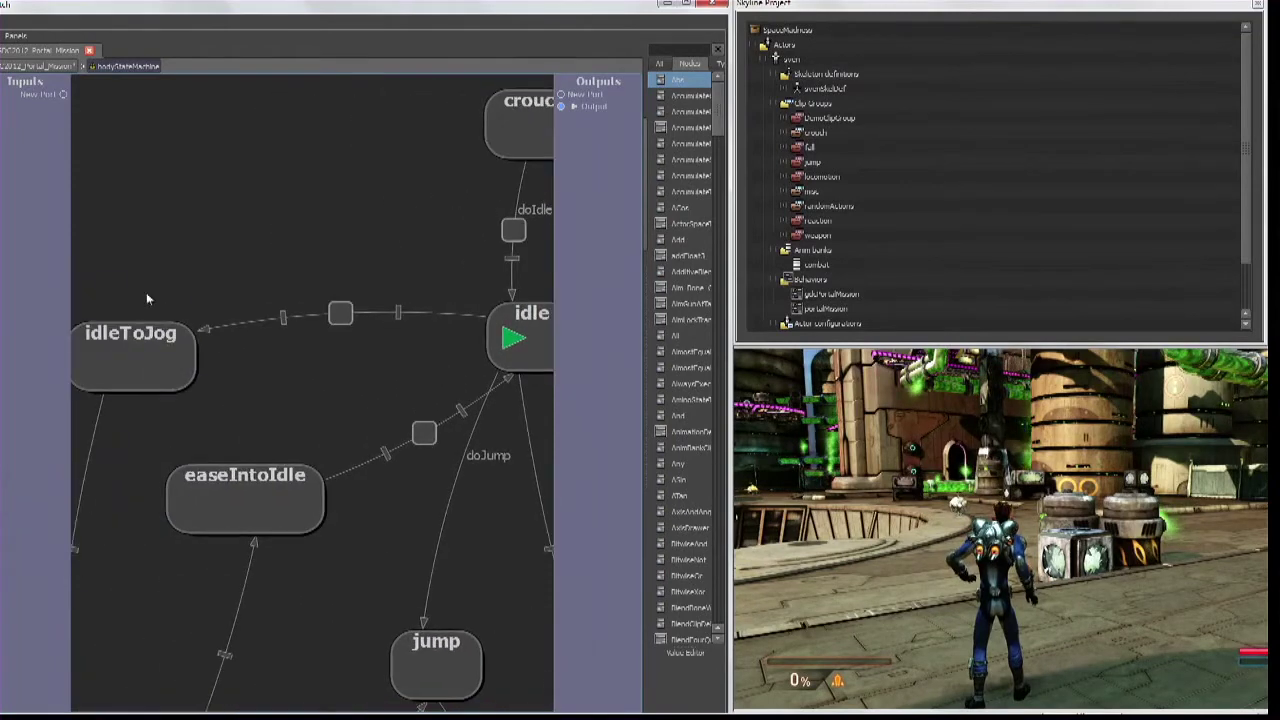
middle_click_drag(160, 482, 307, 168)
middle_click_drag(307, 543, 271, 382)
middle_click_drag(305, 503, 52, 462)
middle_click_drag(438, 504, 183, 523)
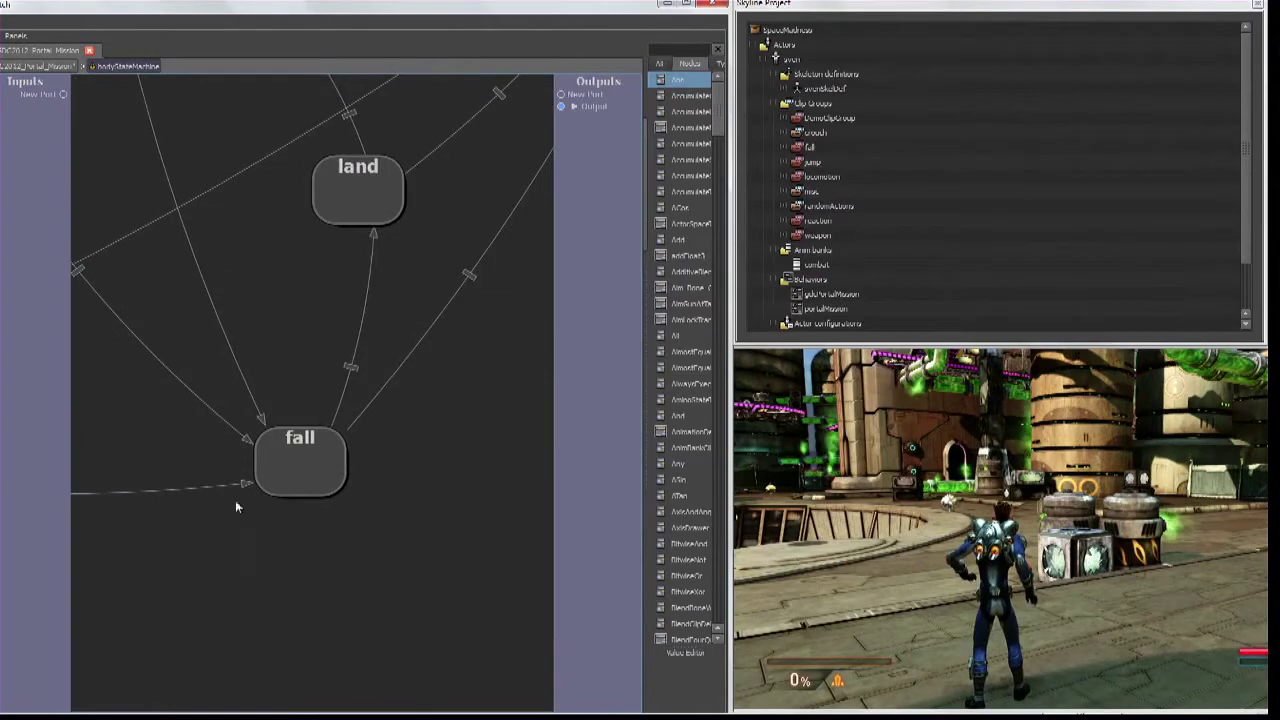
middle_click_drag(263, 437, 265, 550)
middle_click_drag(321, 355, 400, 604)
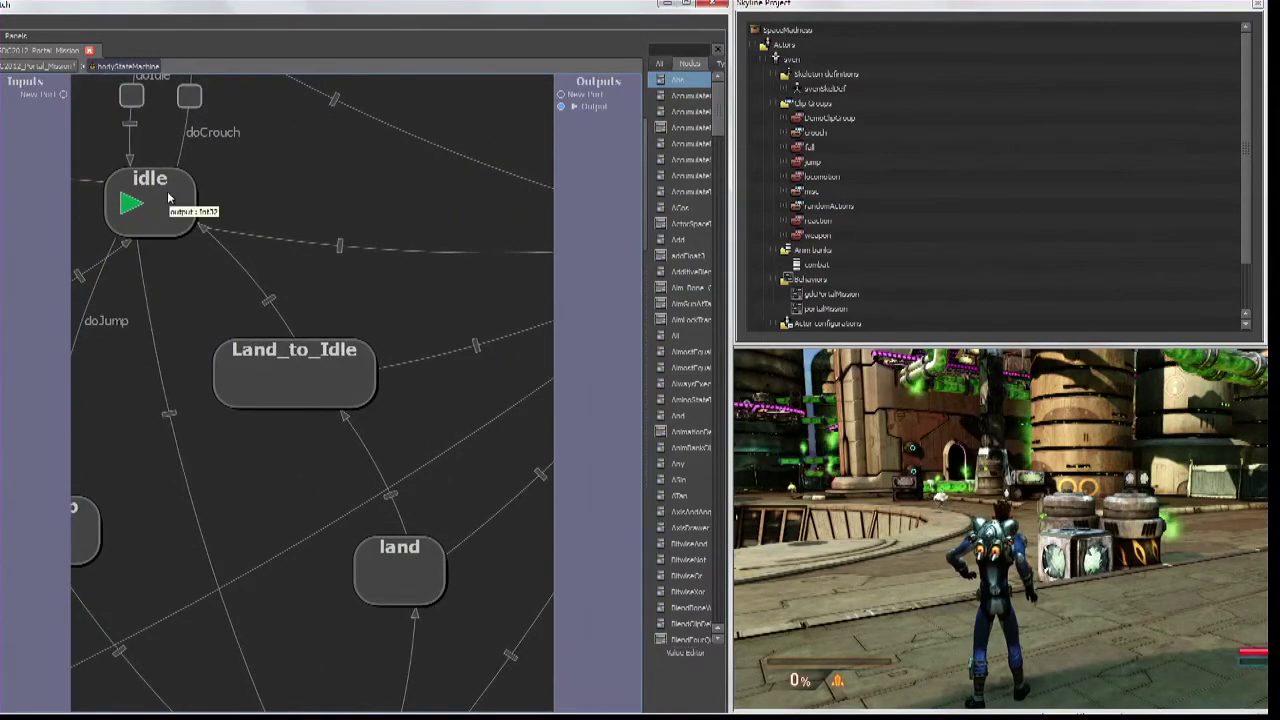
scroll(360, 490, "down", 3)
middle_click_drag(356, 476, 427, 454)
scroll(399, 448, "down", 1)
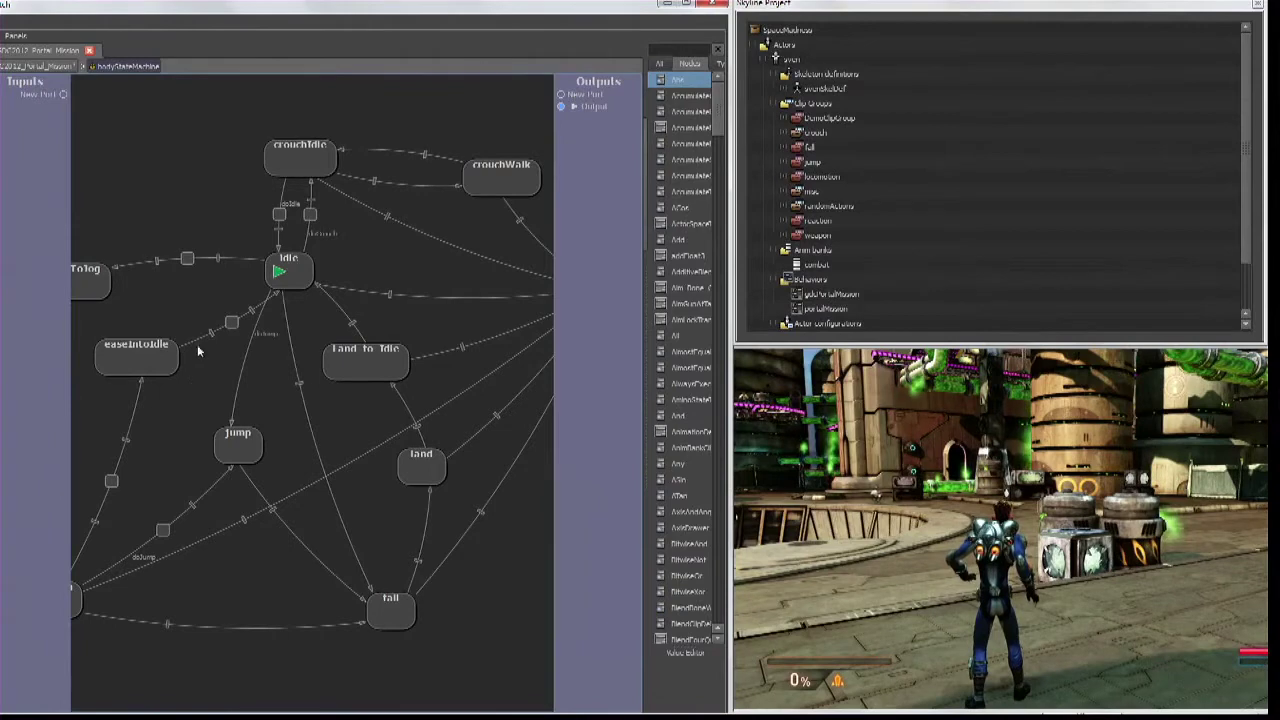
middle_click_drag(169, 393, 326, 390)
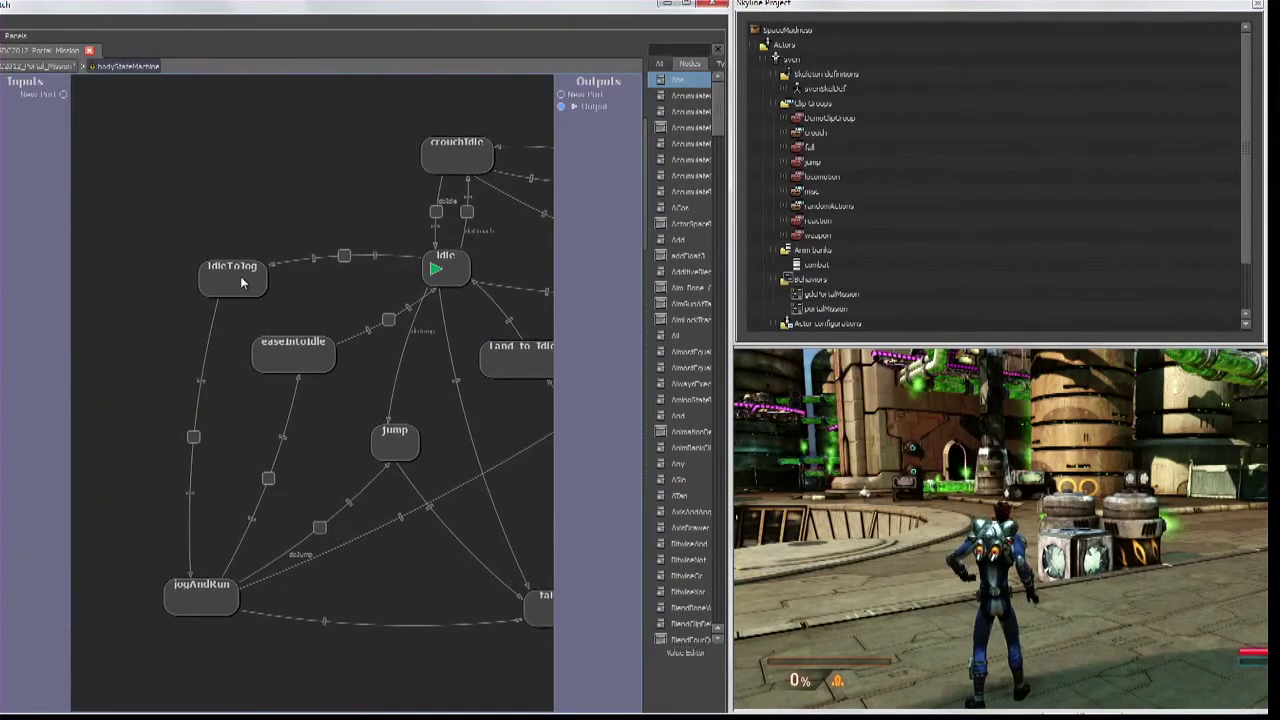
- Open the idleToJog state and examine its clip nodes, SyncBlend_3 blends, If node and cachedIdleToJogDirection data
double_click(240, 283)
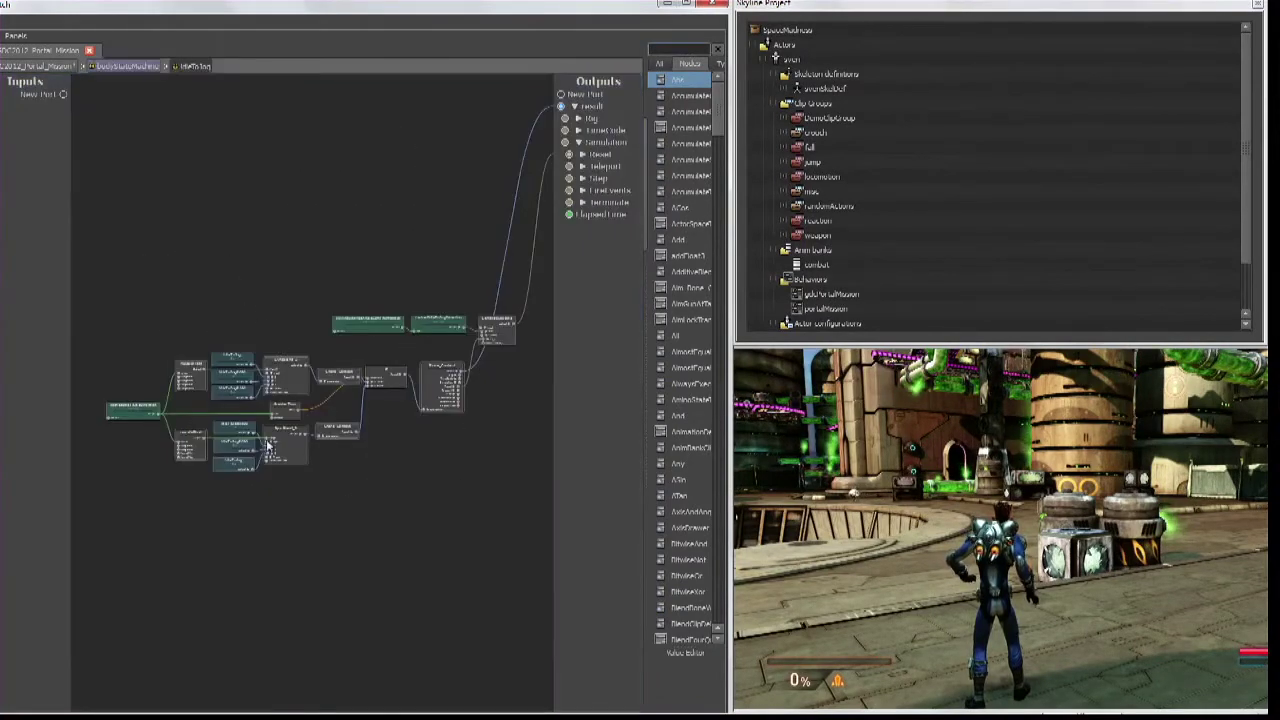
scroll(257, 421, "up", 5)
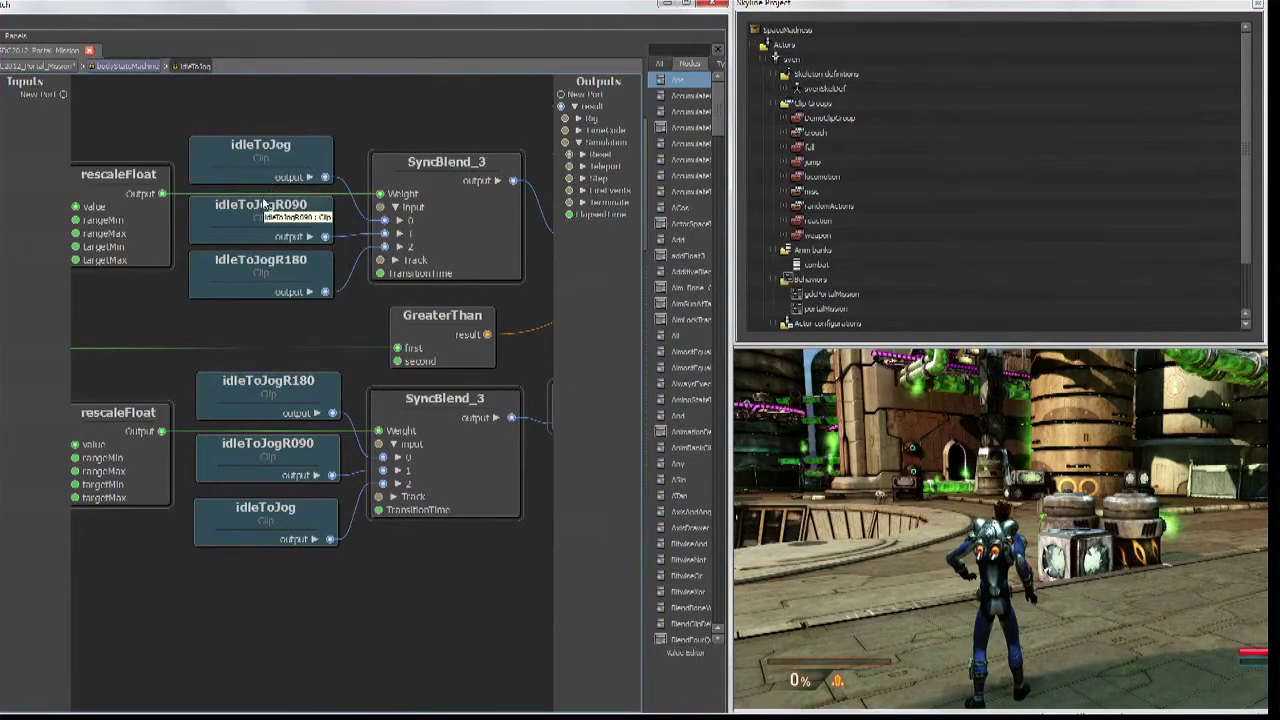
middle_click_drag(350, 305, 175, 380)
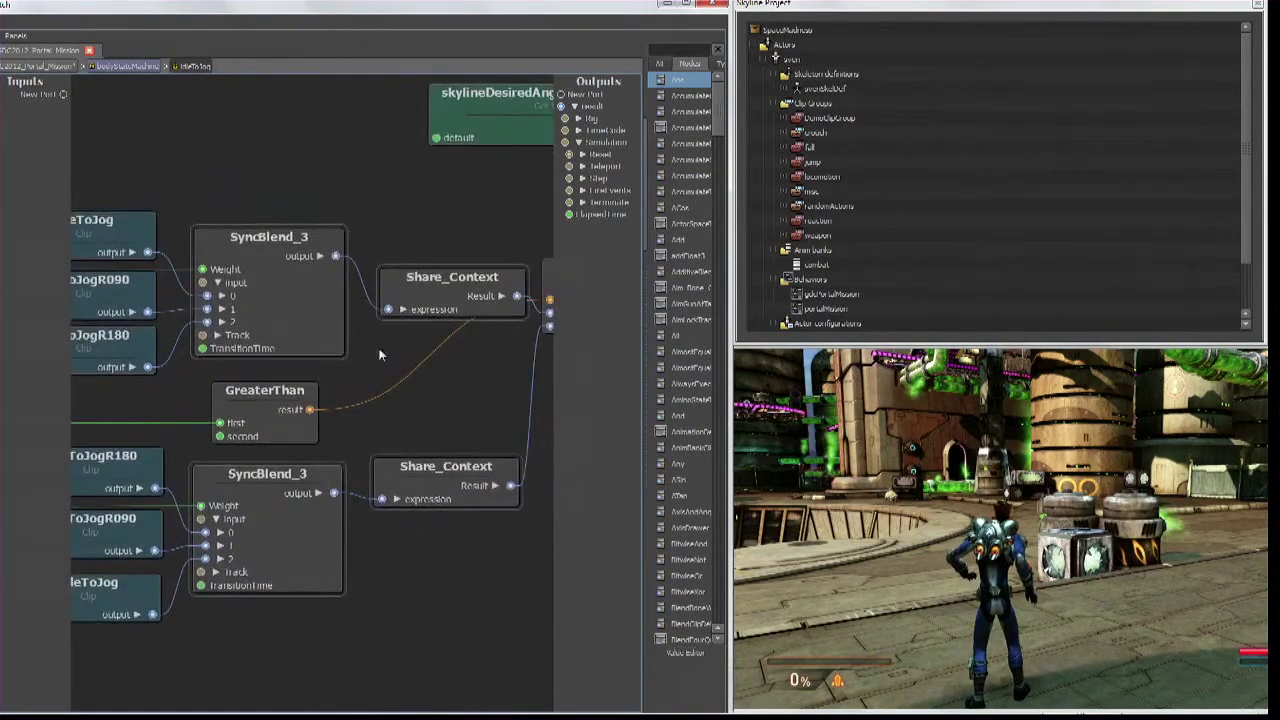
middle_click_drag(412, 342, 209, 367)
middle_click_drag(317, 360, 185, 345)
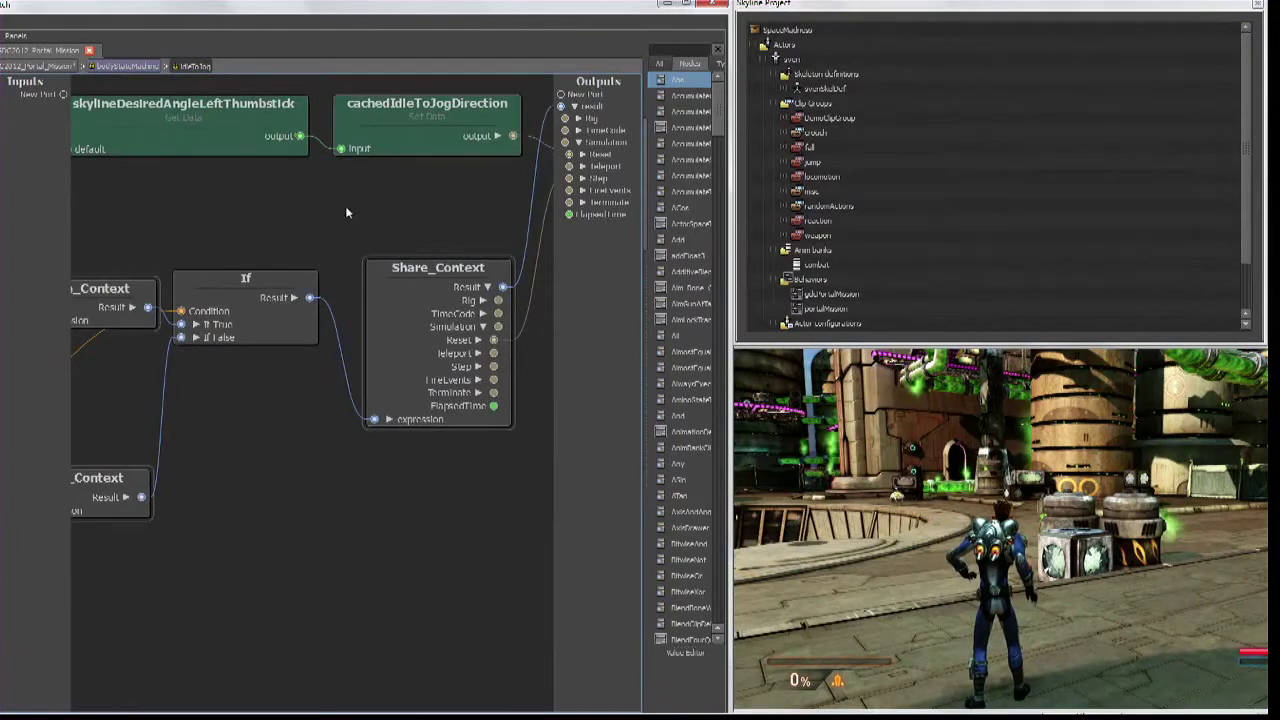
middle_click_drag(386, 204, 403, 266)
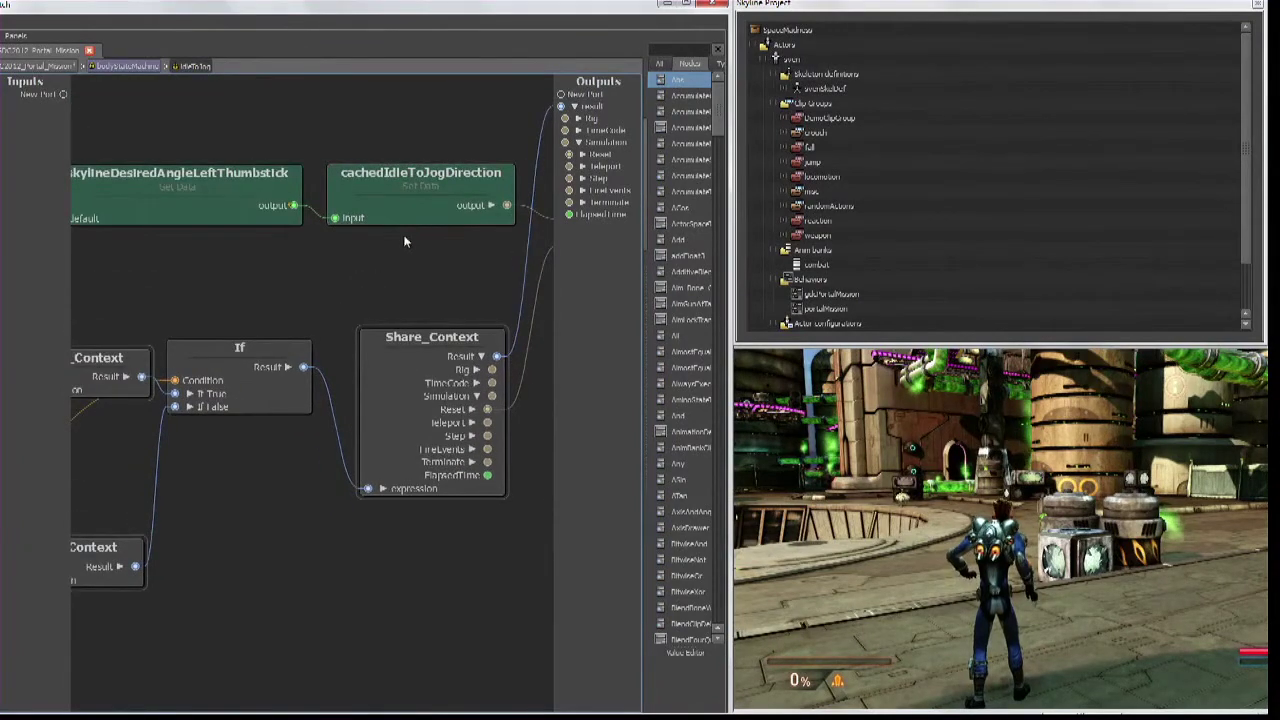
- Inspect the SerializeExecute node feeding the idleToJog outputs and return to the bodyStateMachine graph to view its full set of states
middle_click_drag(446, 260, 271, 272)
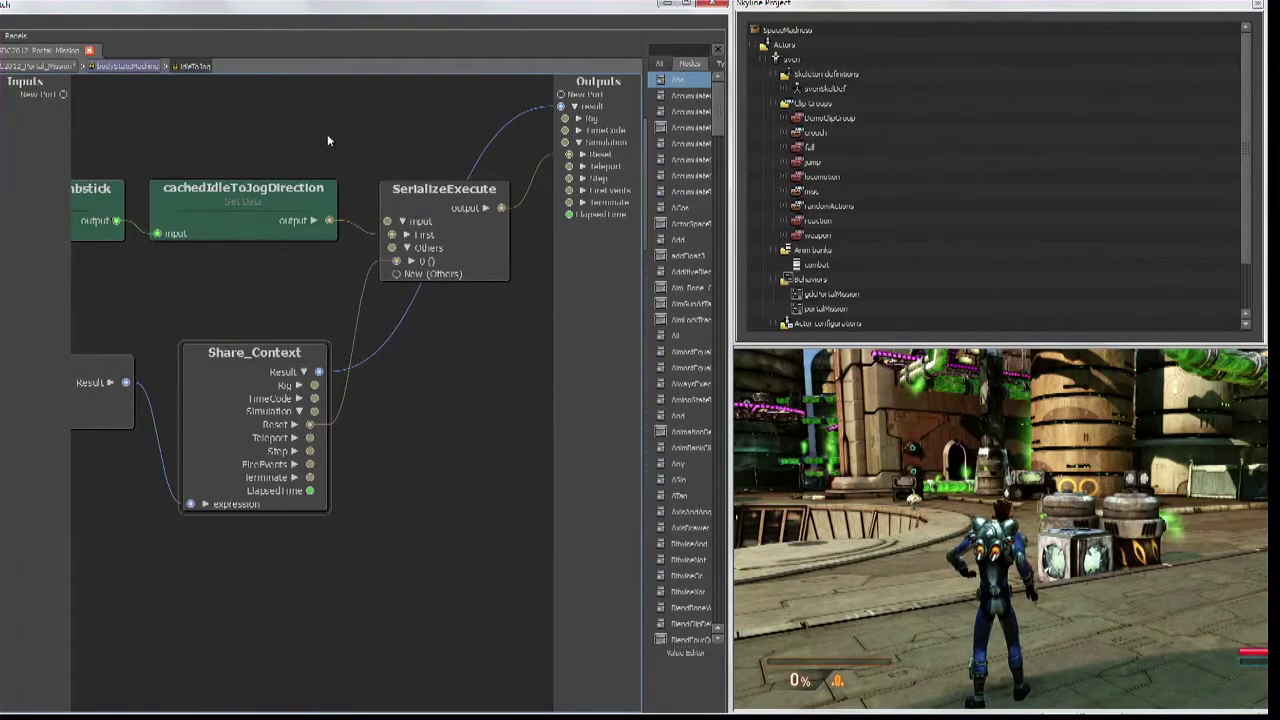
left_click(128, 66)
scroll(390, 285, "down", 5)
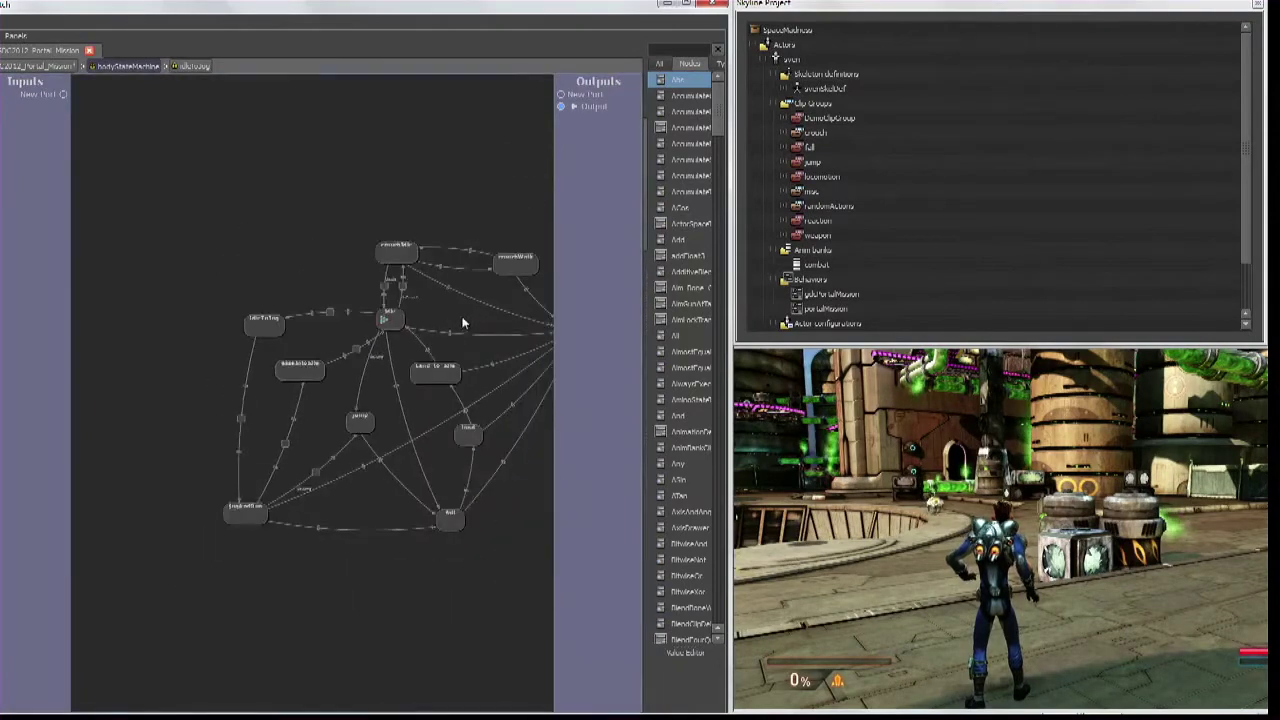
scroll(372, 298, "up", 1)
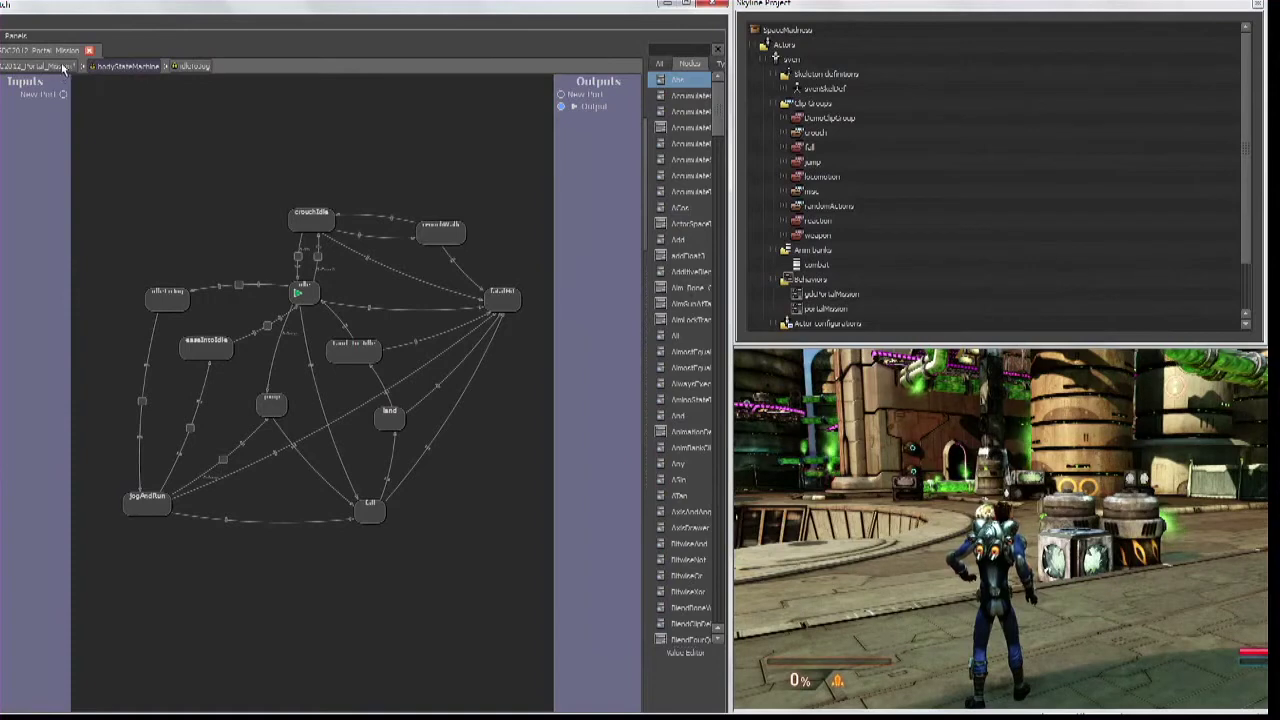
middle_click_drag(142, 183, 139, 195)
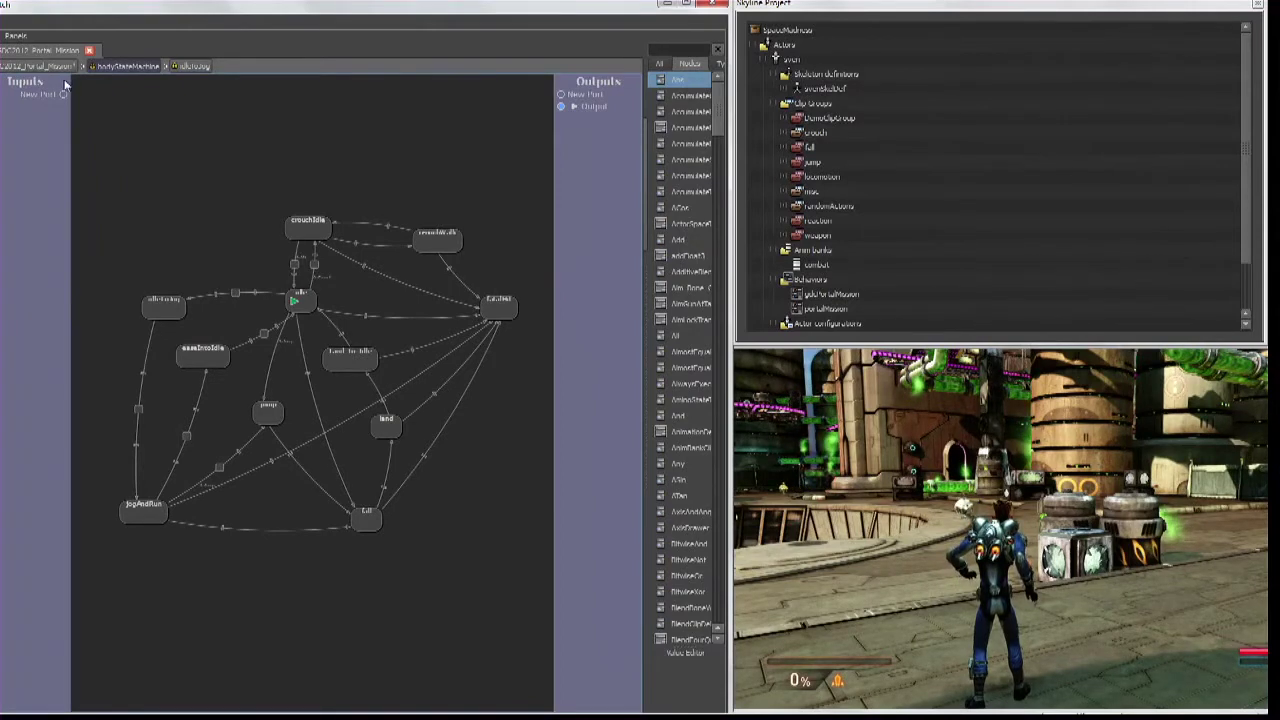
- Return to the top-level Portal_Mission graph and examine the node chain from the three state machines through both LayerBlend nodes to the AnimationDelta output
left_click(33, 67)
left_click(250, 159)
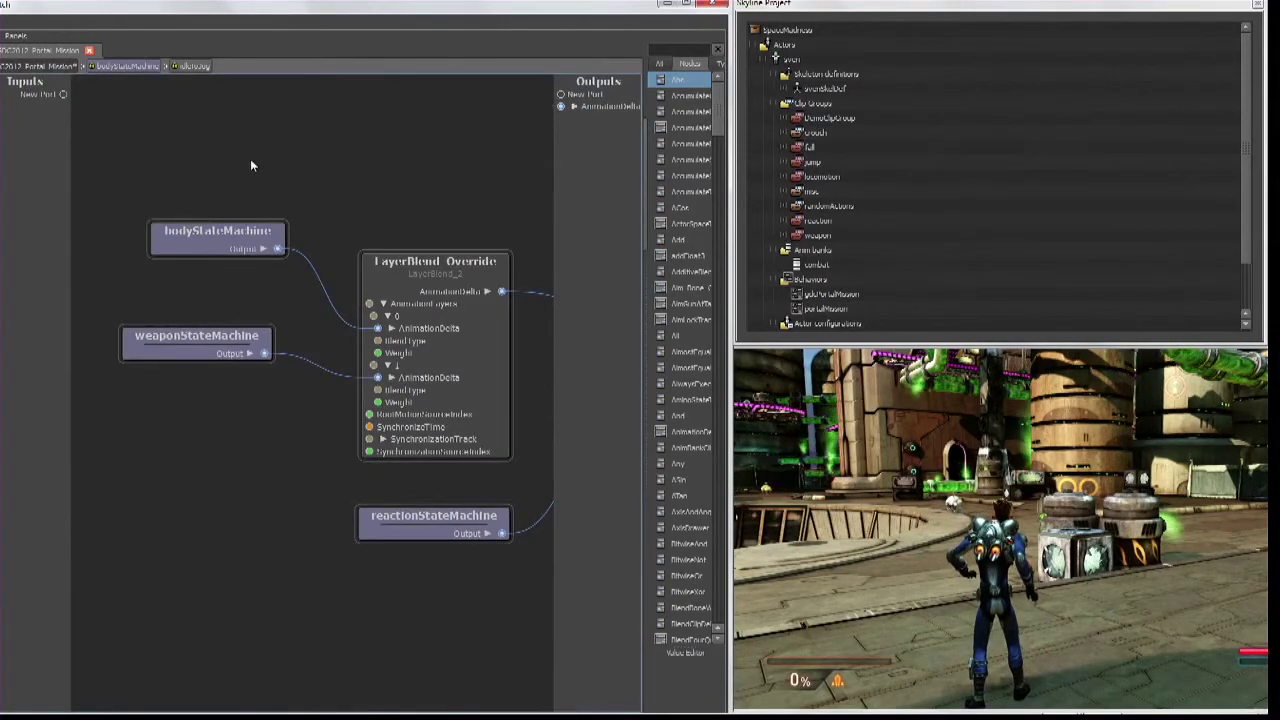
middle_click_drag(376, 262, 239, 275)
scroll(321, 284, "down", 3)
scroll(352, 291, "down", 2)
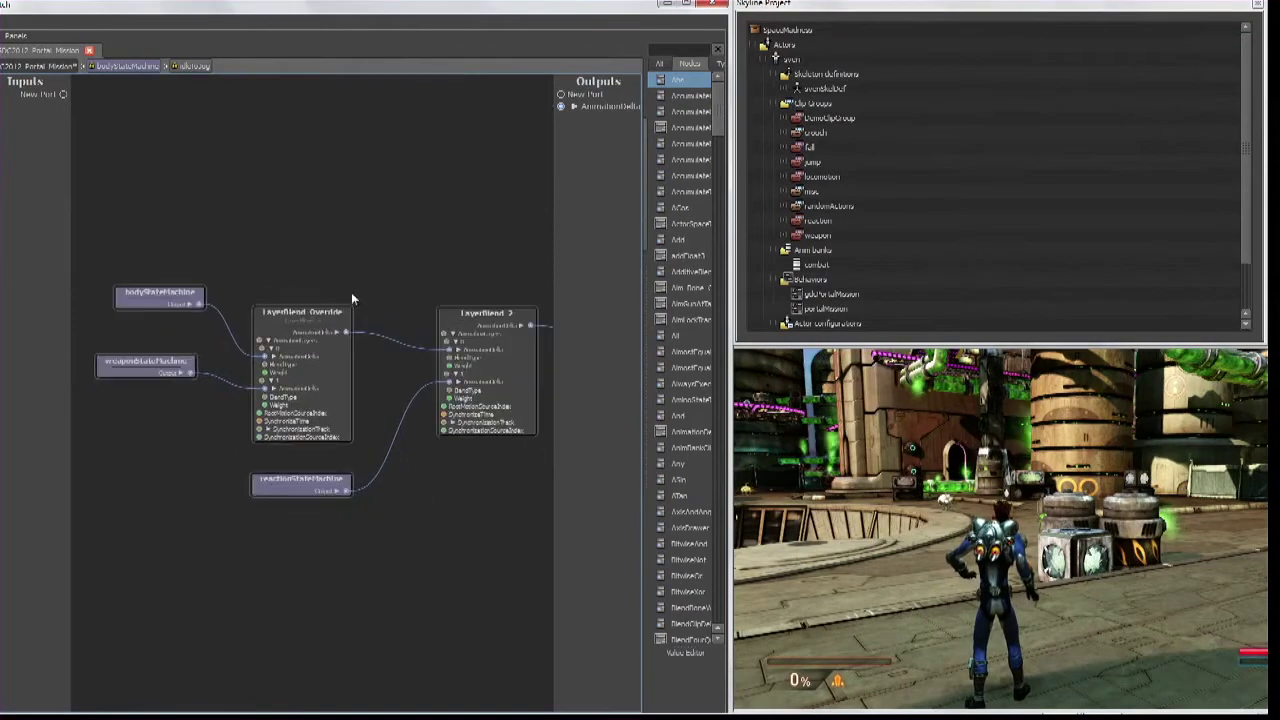
scroll(309, 290, "down", 3)
scroll(312, 288, "up", 3)
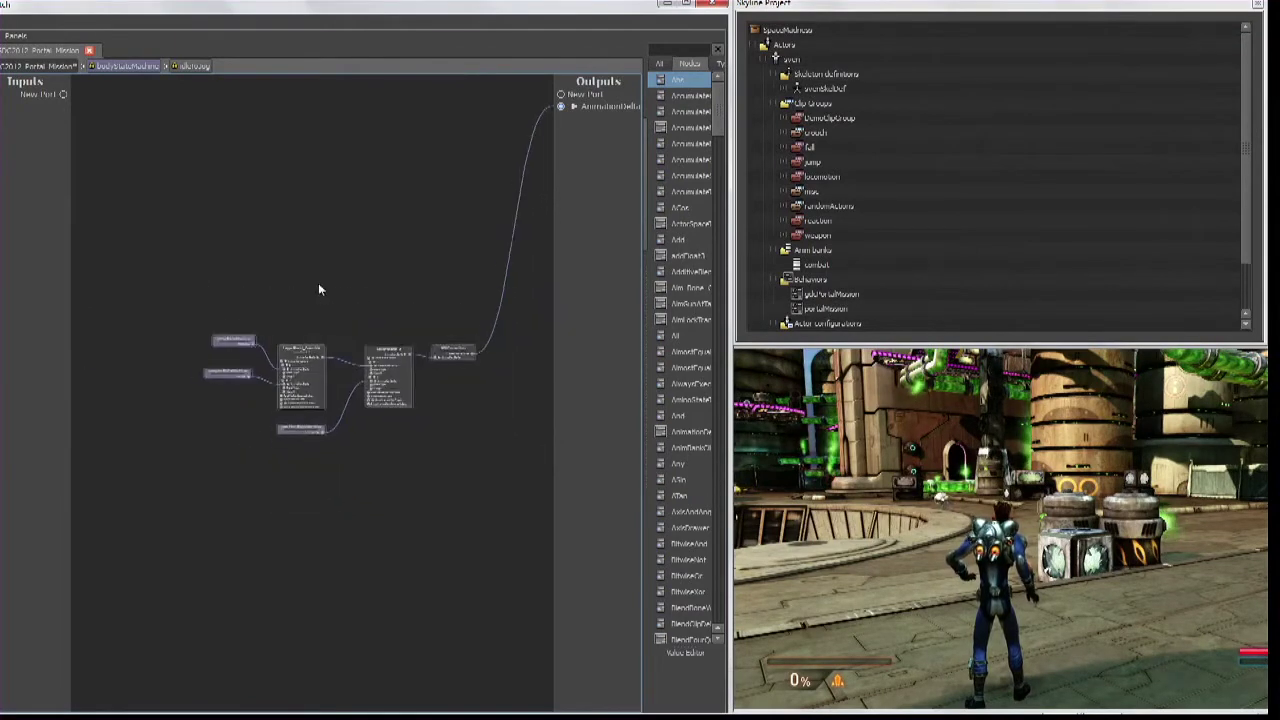
scroll(338, 268, "up", 4)
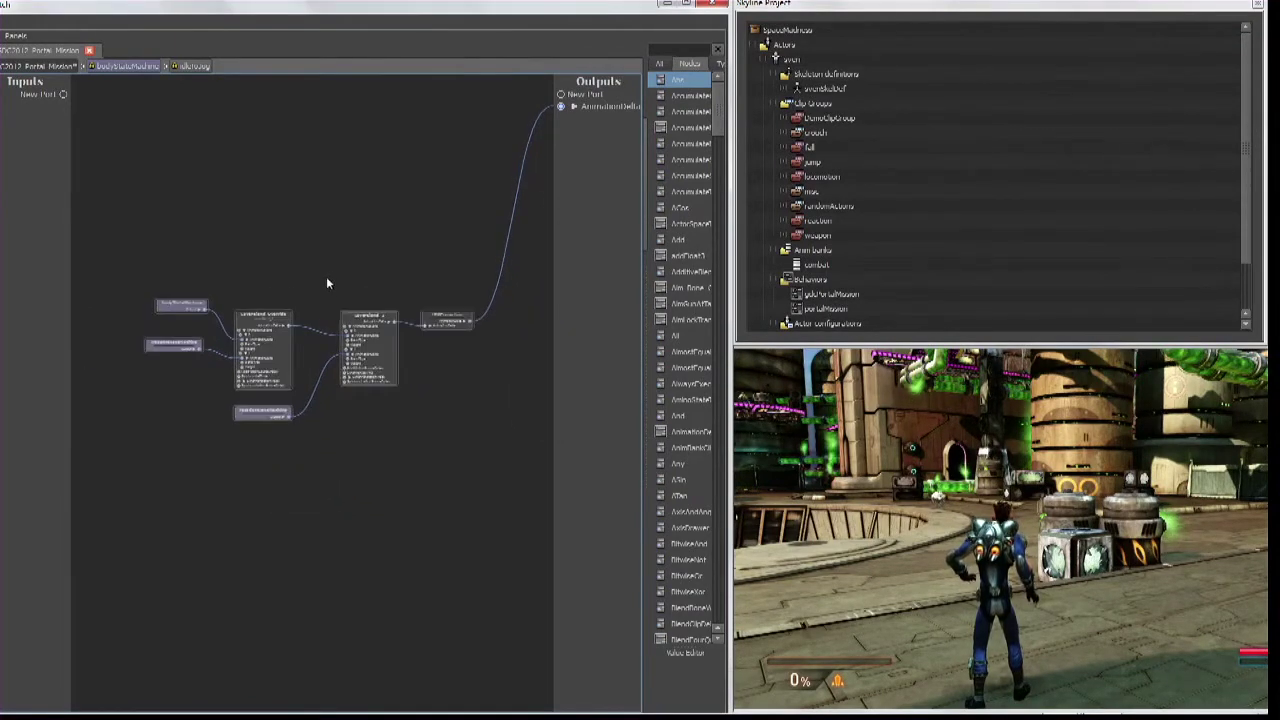
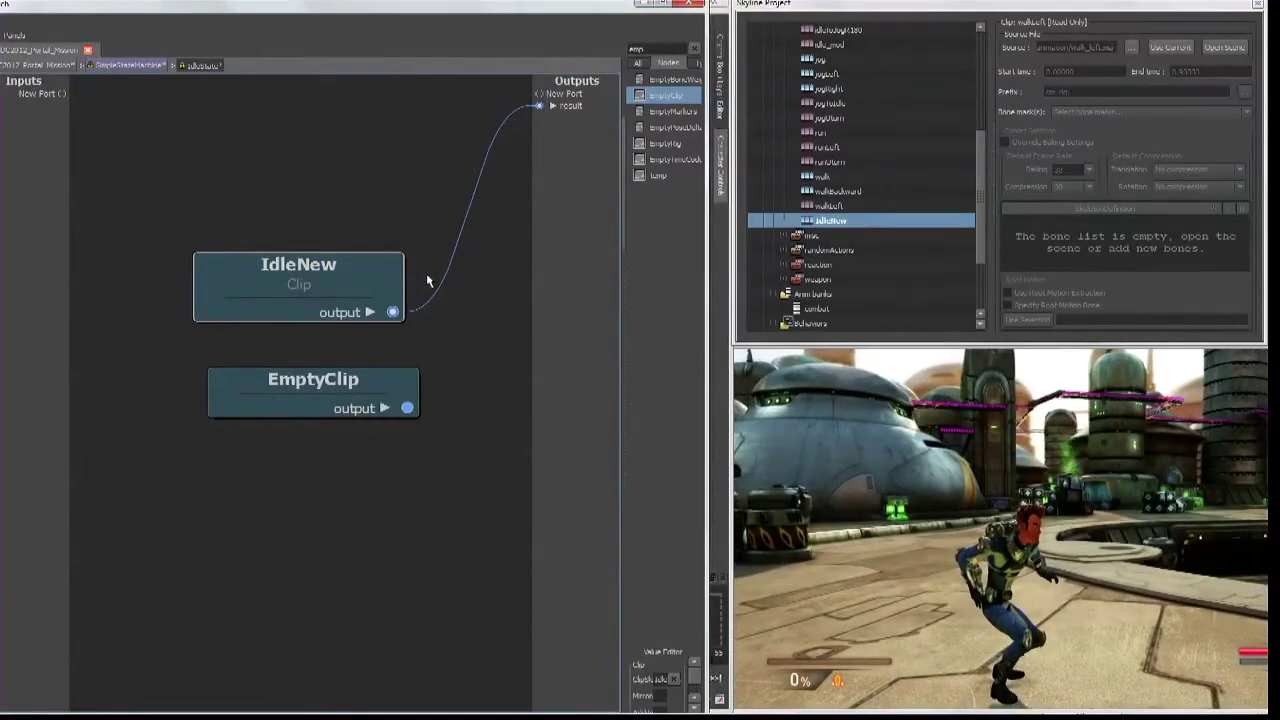
- Delete the unused EmptyClip node from IdleState and return to the SimpleStateMachine graph
left_click(305, 384)
key("Delete")
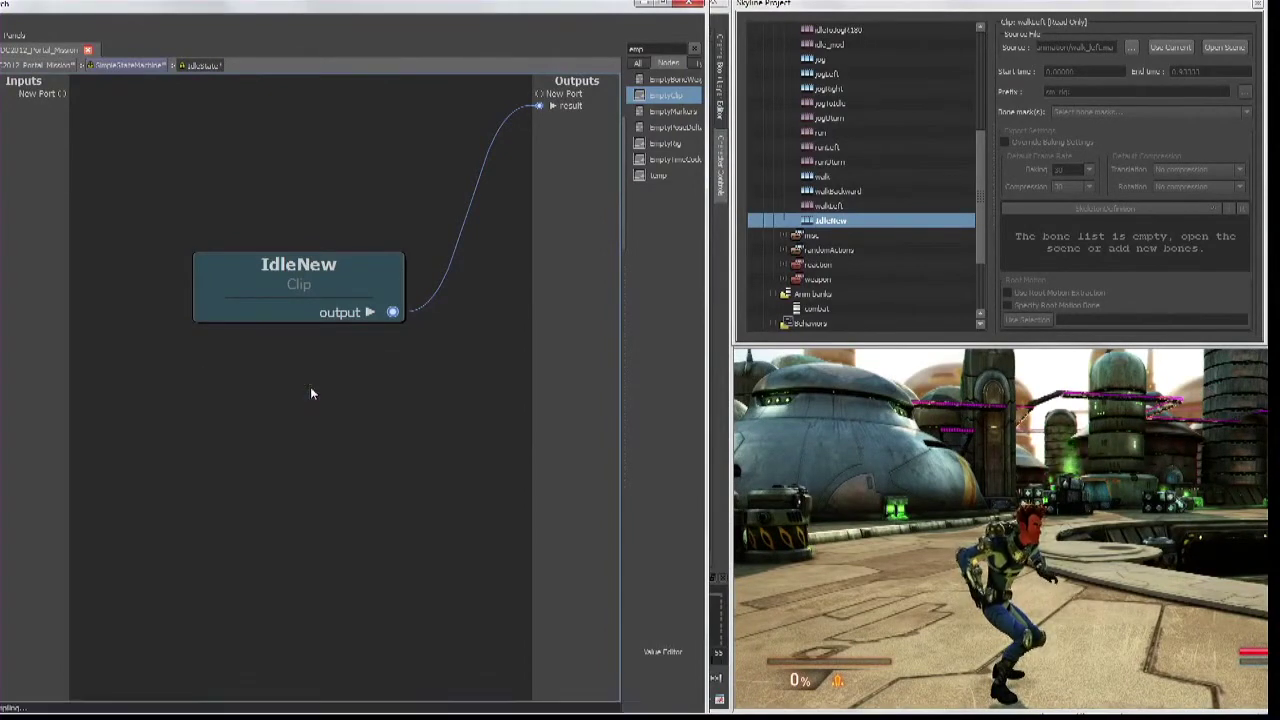
left_click(130, 65)
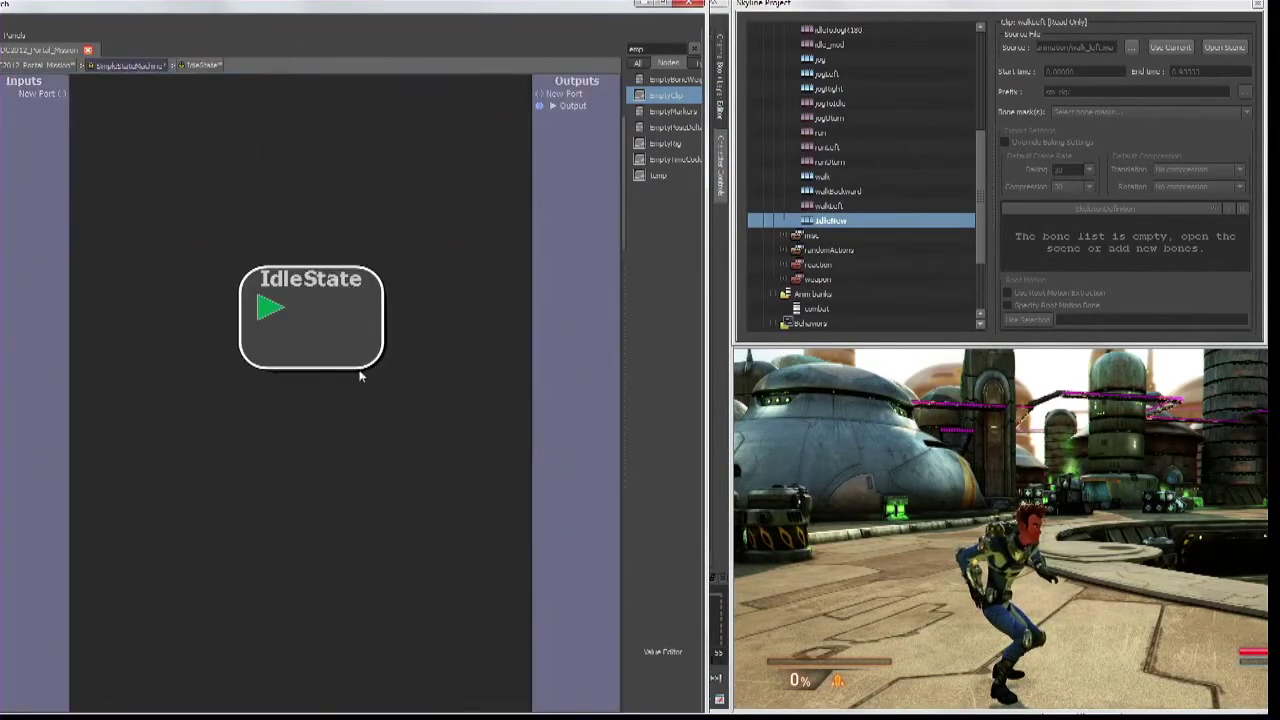
- Move IdleState lower in the graph and add a new state named JumpState above it
left_click_drag(358, 366, 308, 511)
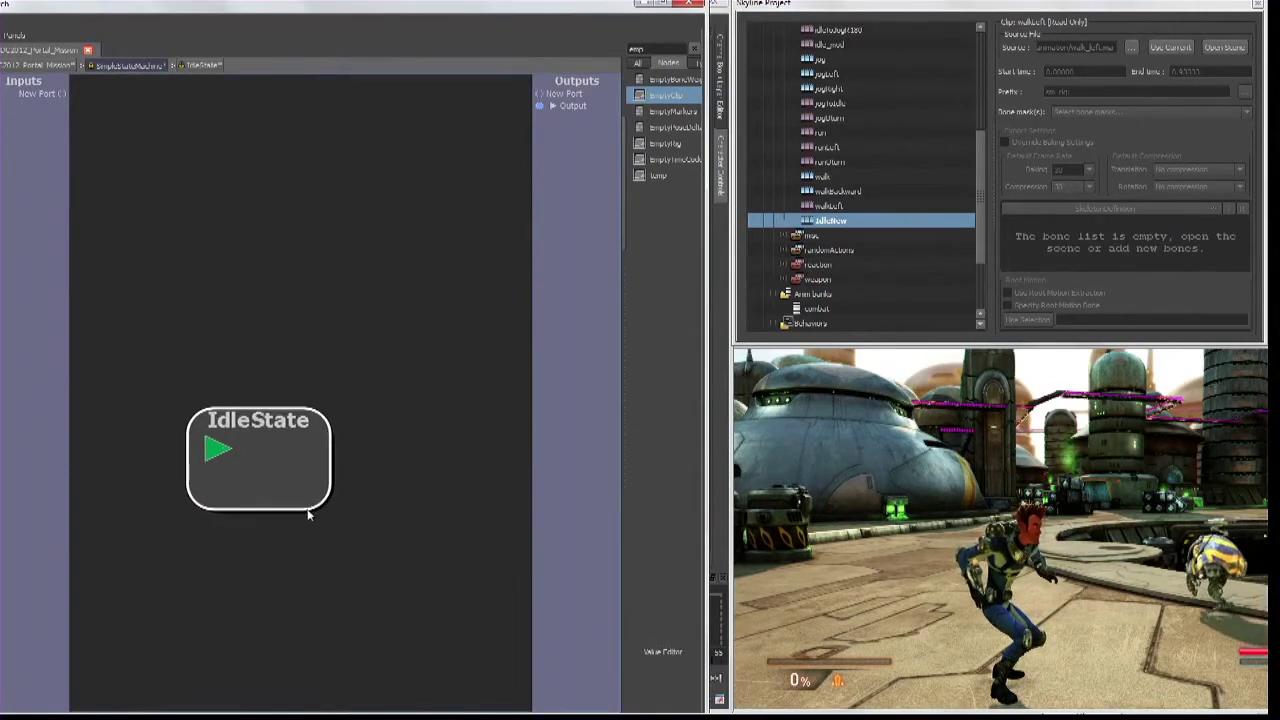
right_click(340, 290)
left_click(355, 297)
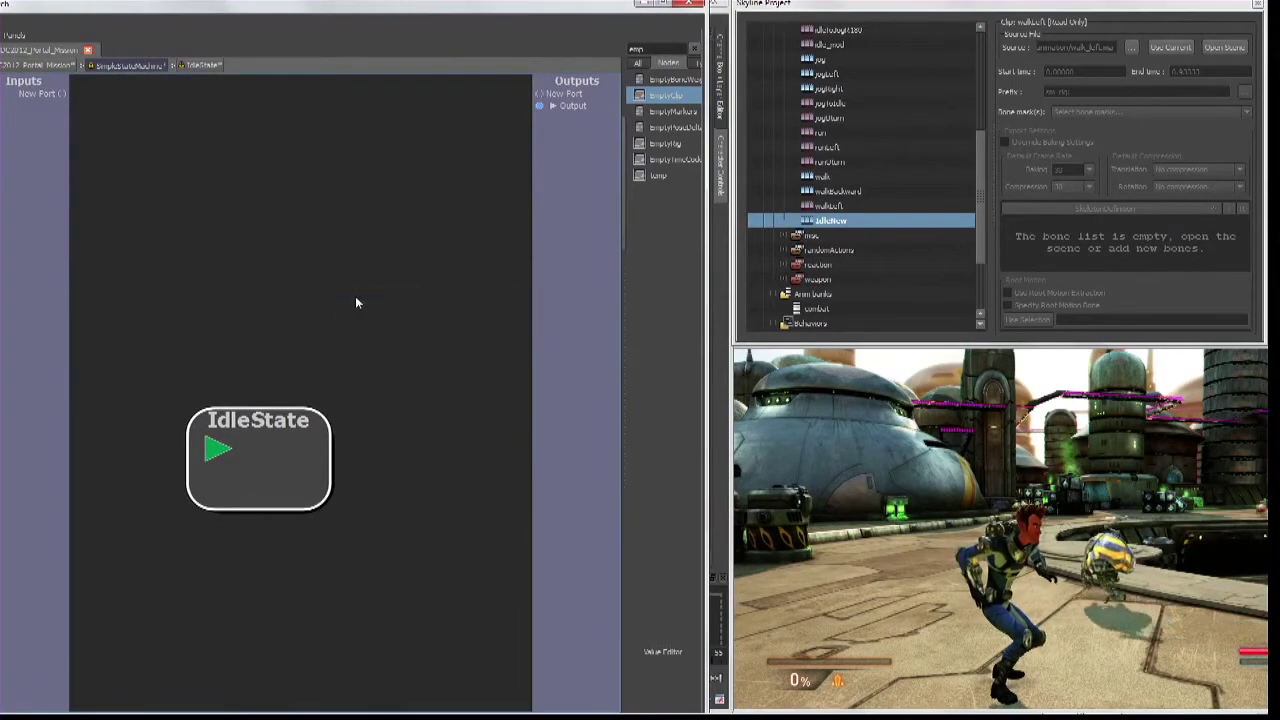
double_click(374, 303)
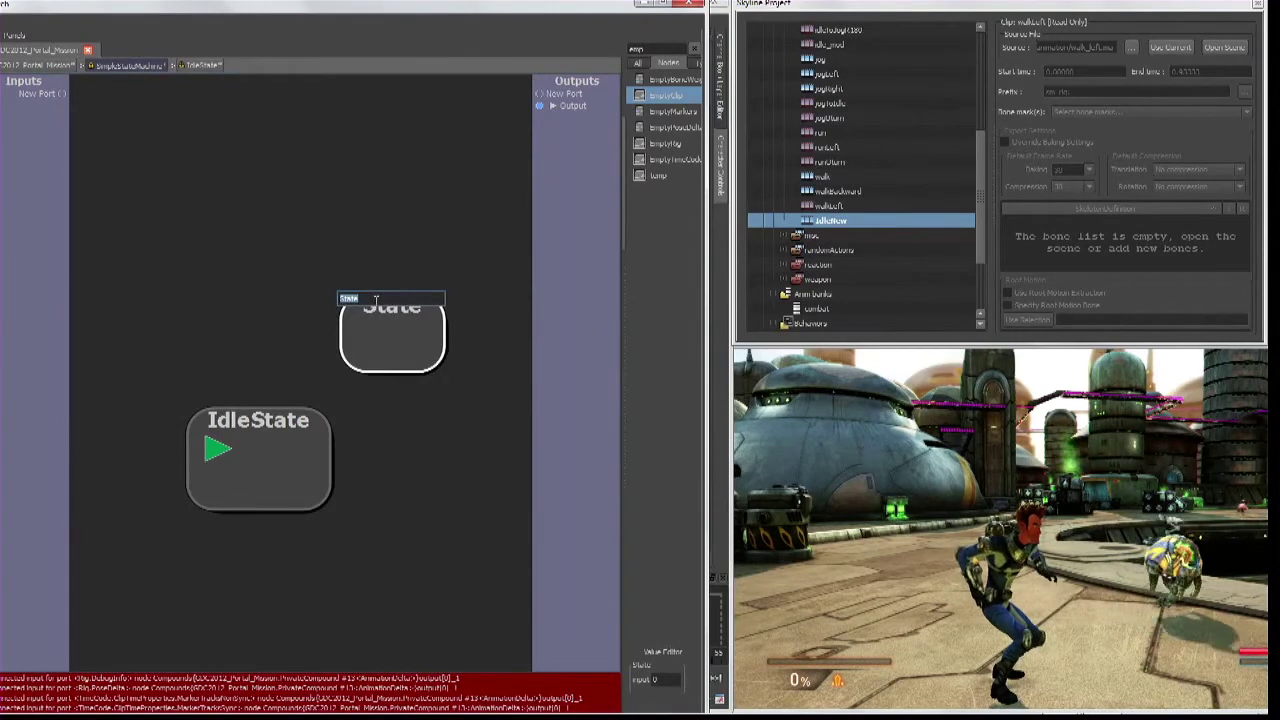
type("JumpState")
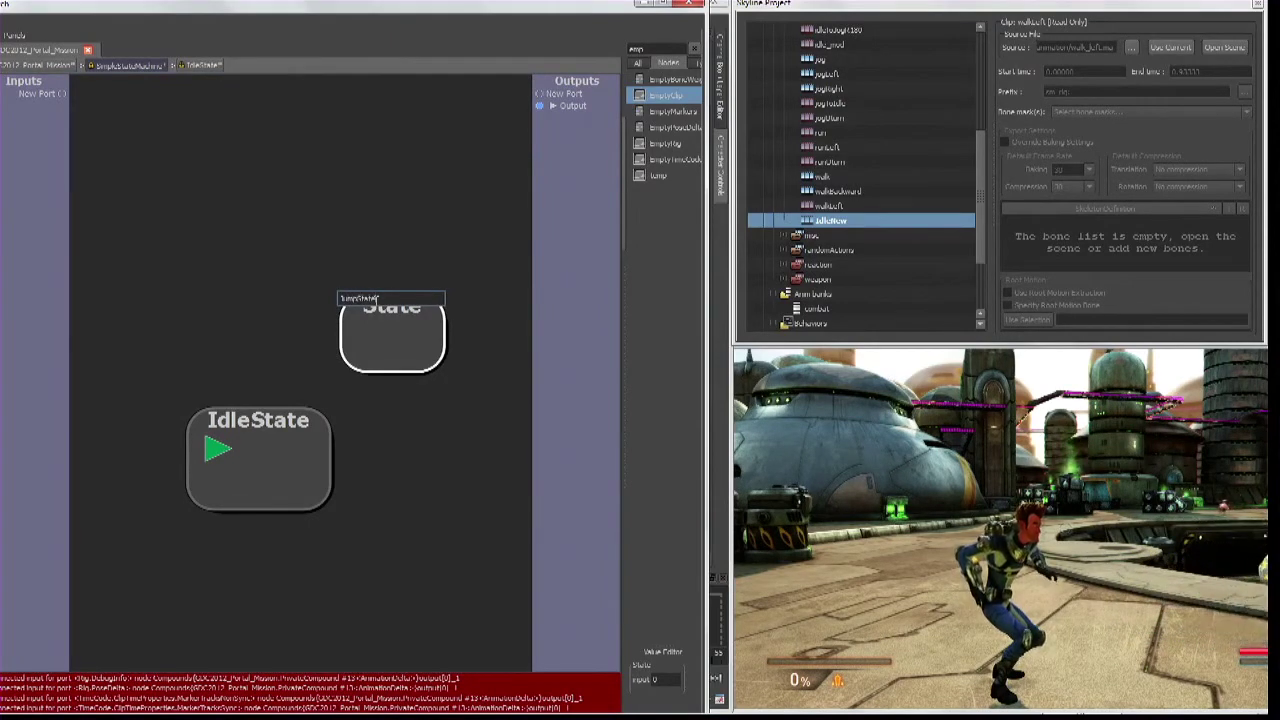
key("Return")
left_click_drag(375, 316, 354, 285)
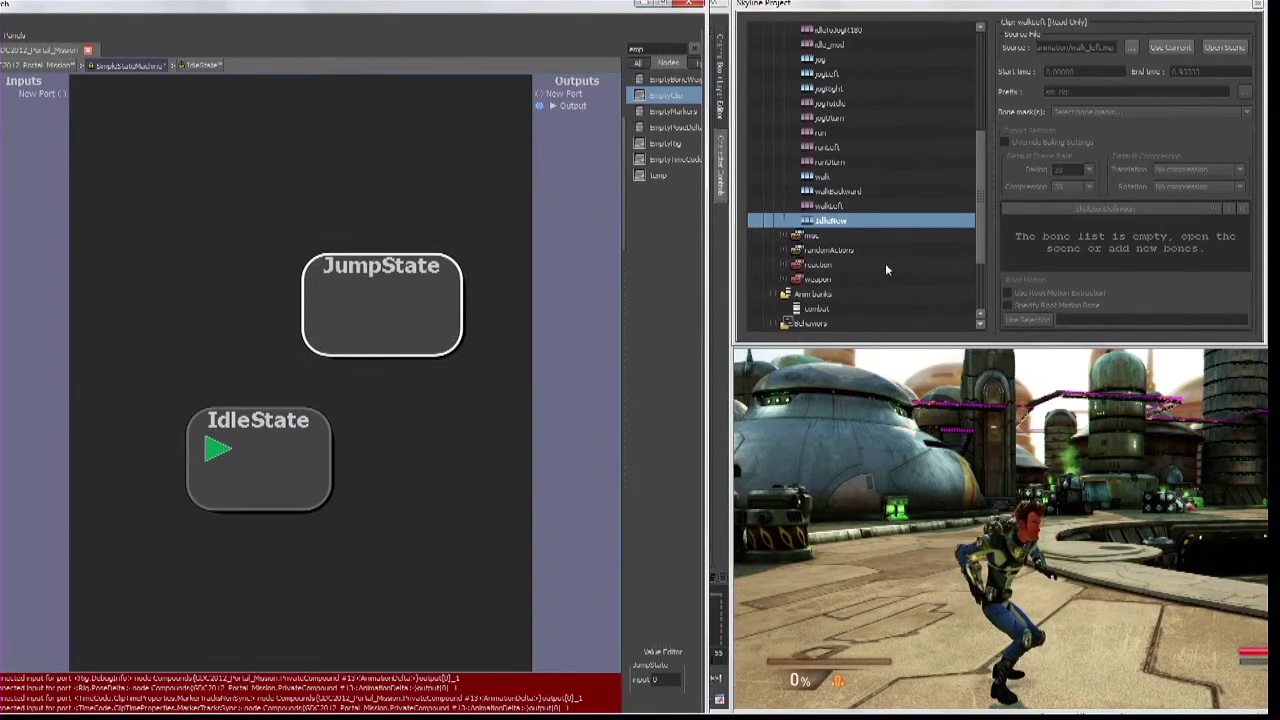
- Place the weapon folder's idleJumpWeaponReady clip inside JumpState, connect its output to result, and return to the SimpleStateMachine graph
scroll(978, 188, "down", 1)
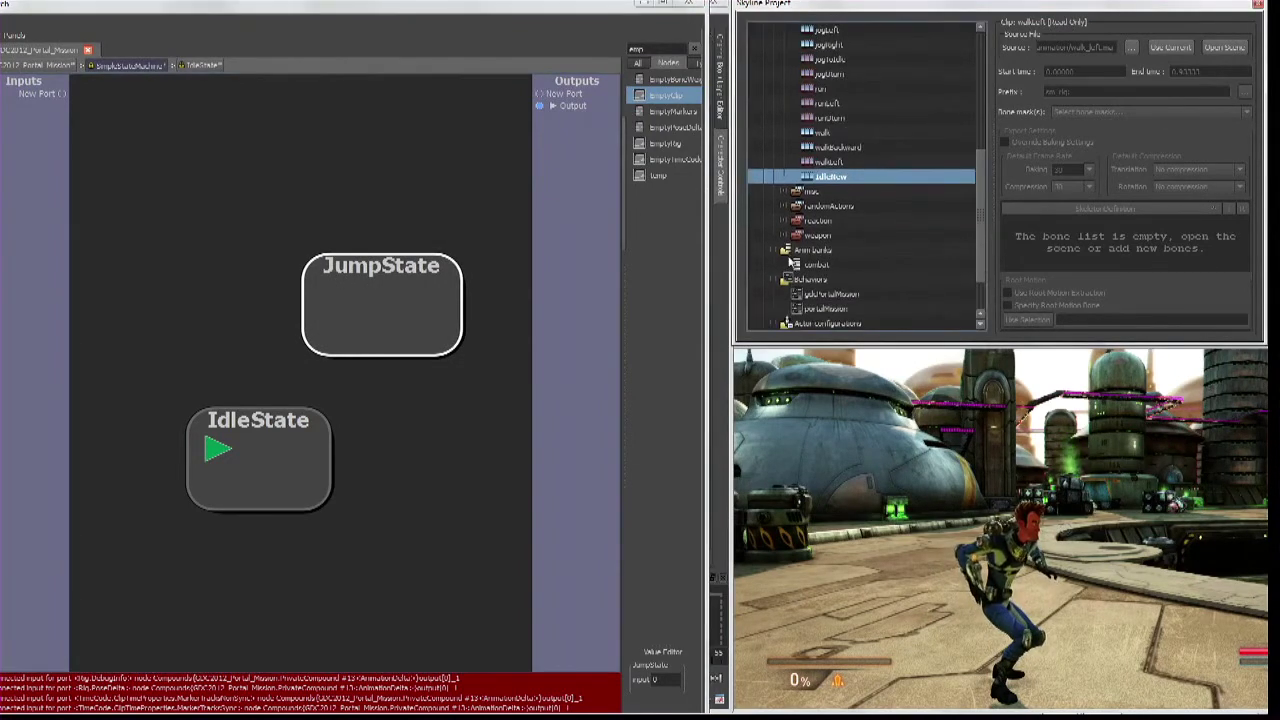
left_click(782, 234)
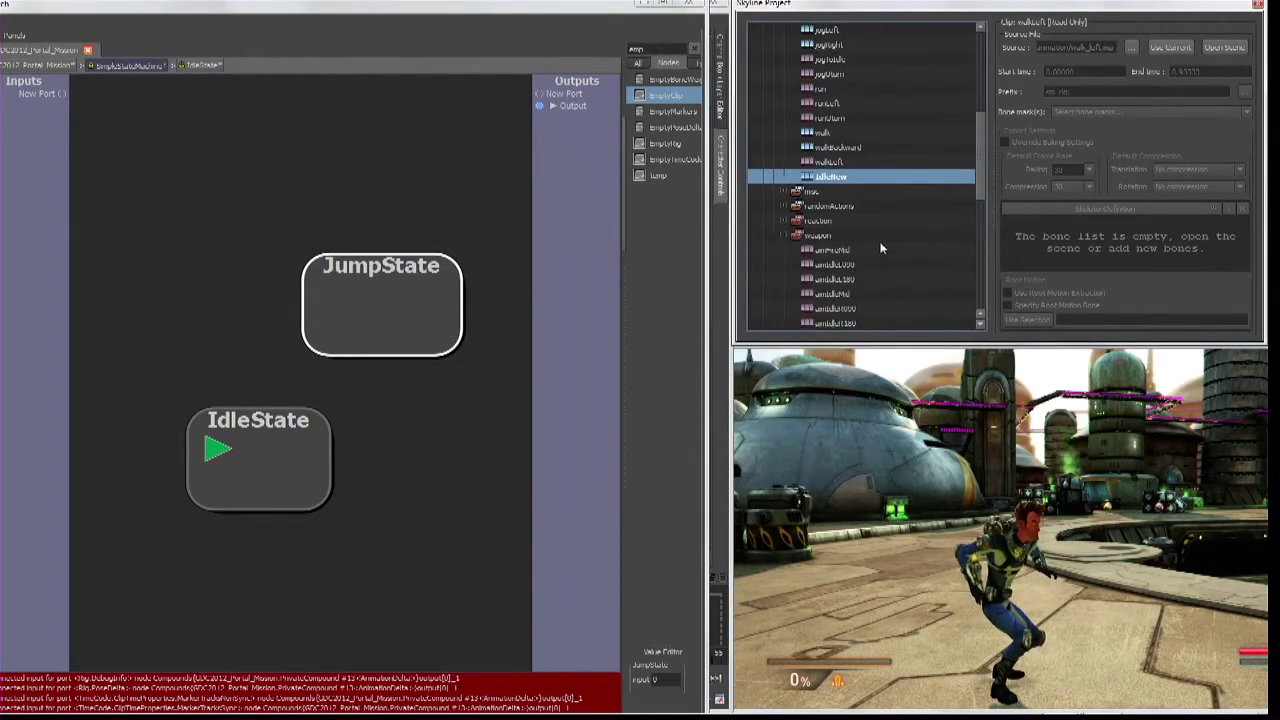
scroll(881, 248, "down", 4)
double_click(381, 297)
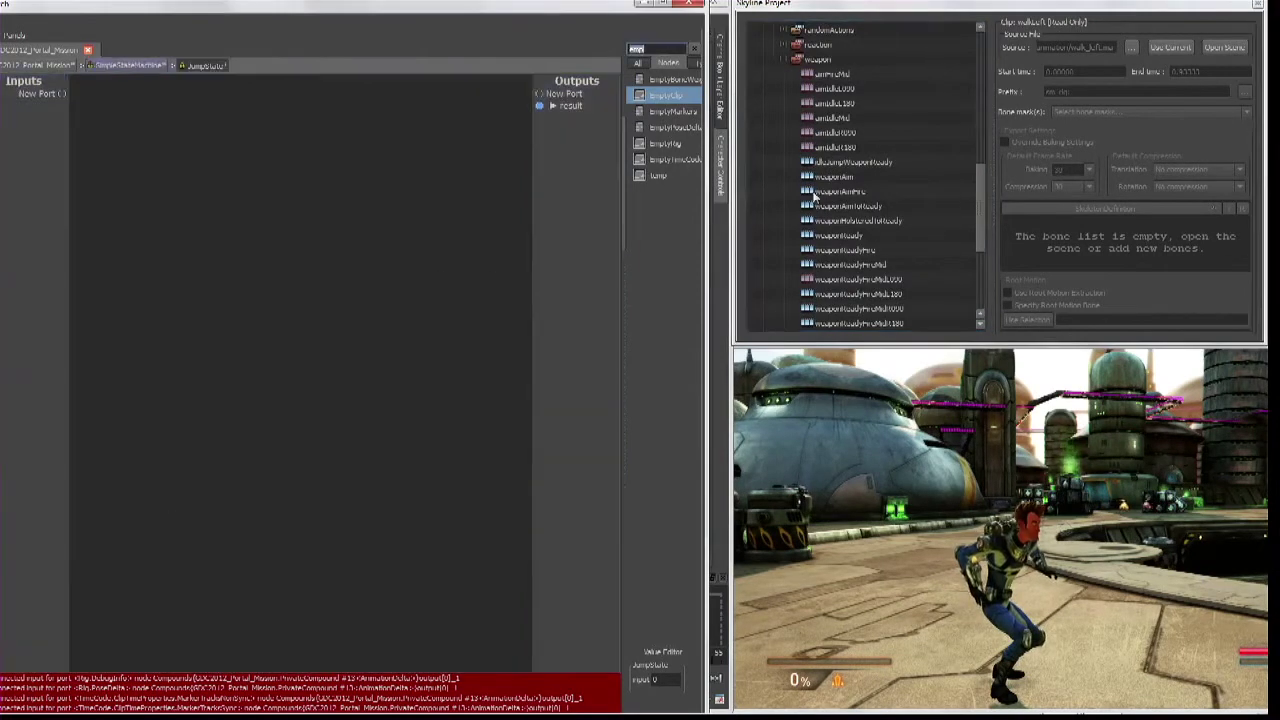
left_click_drag(835, 162, 280, 306)
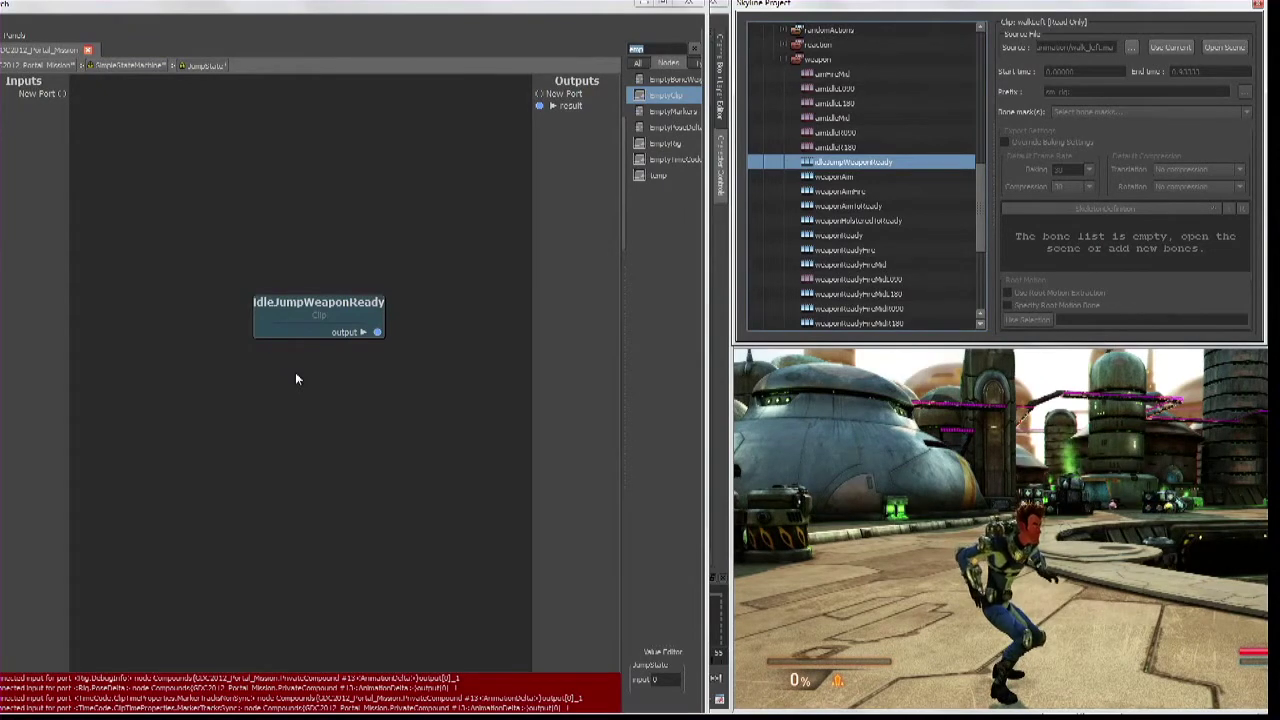
left_click_drag(379, 331, 541, 105)
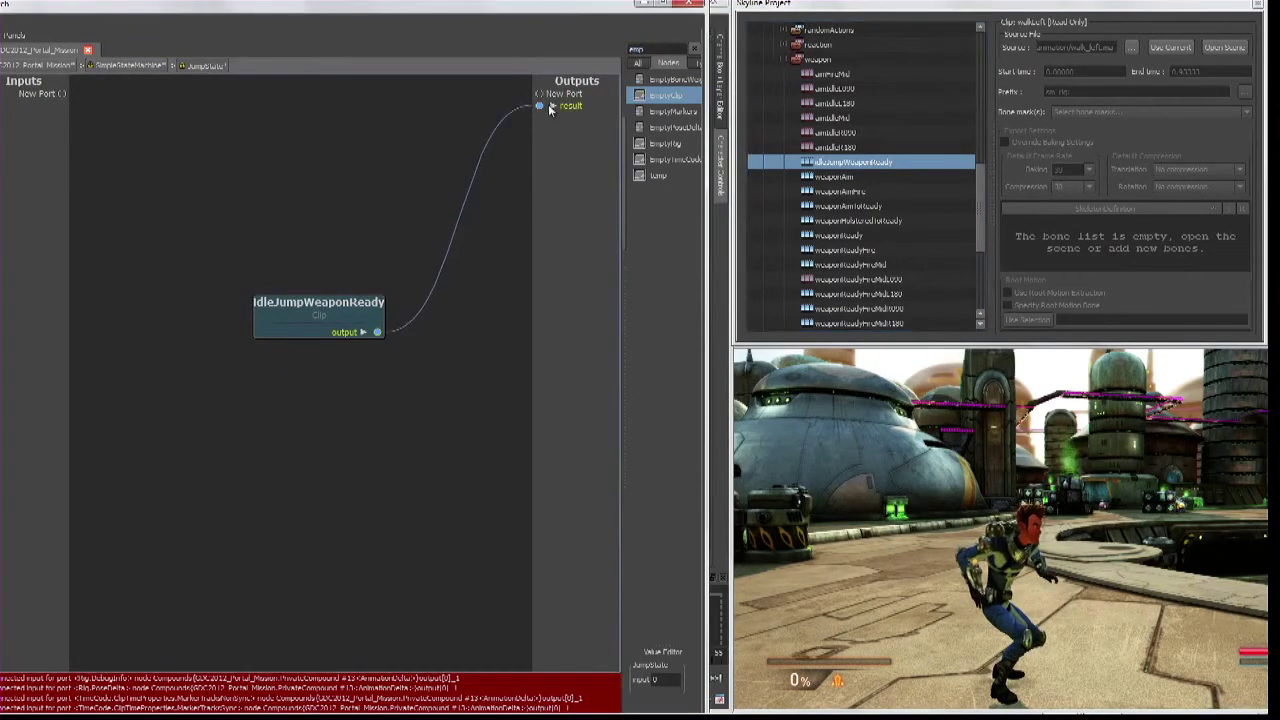
left_click(128, 66)
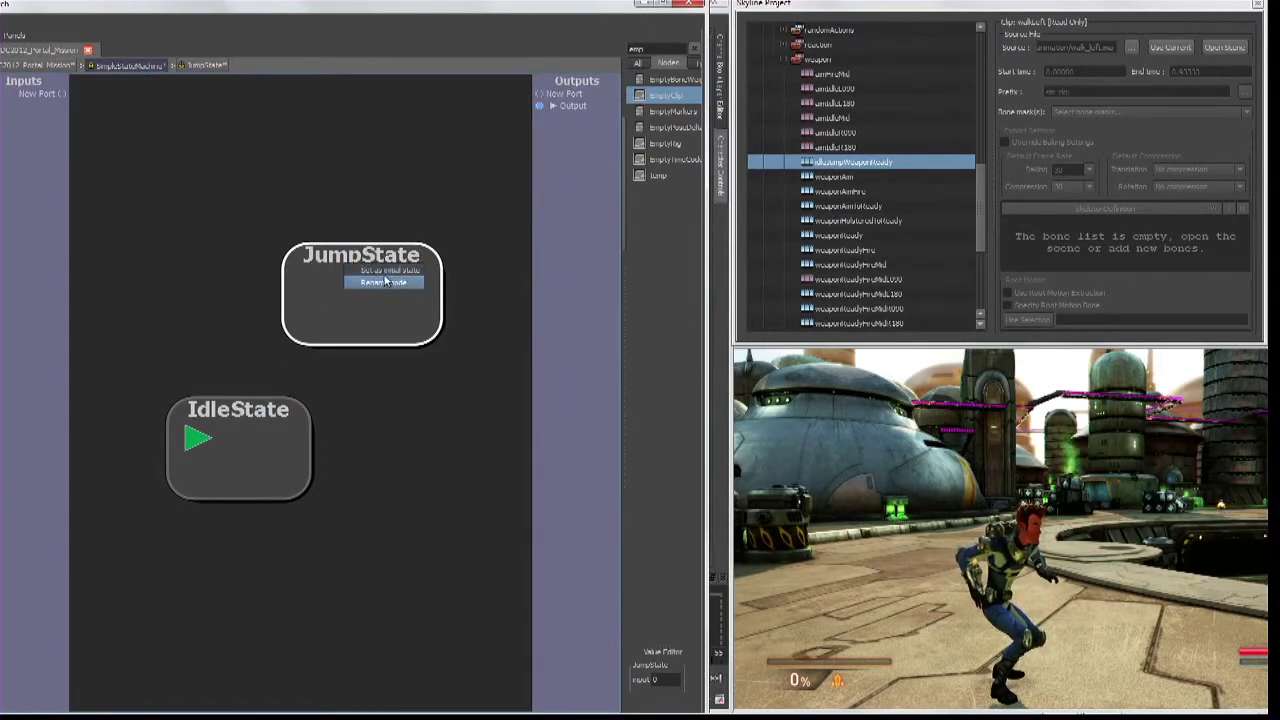
left_click(383, 271)
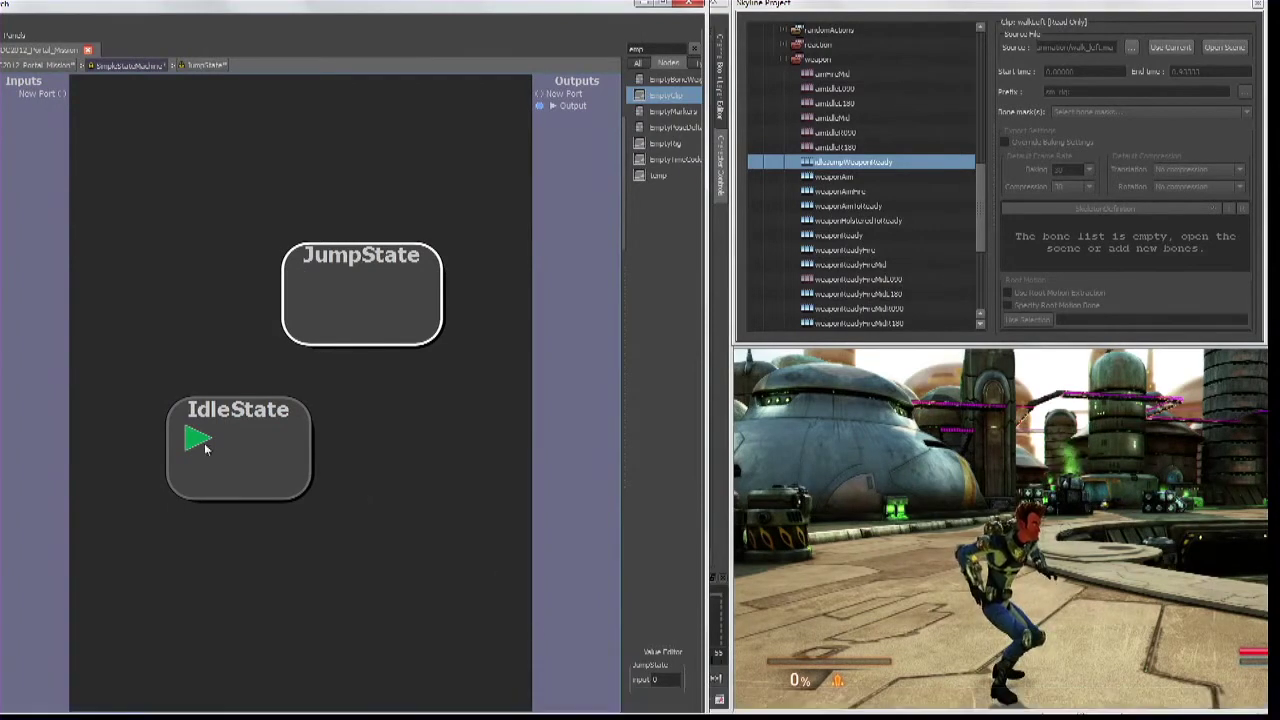
- Create a transition from IdleState to JumpState and enlarge the Value Editor to expose all its settings
left_click_drag(254, 466, 355, 309)
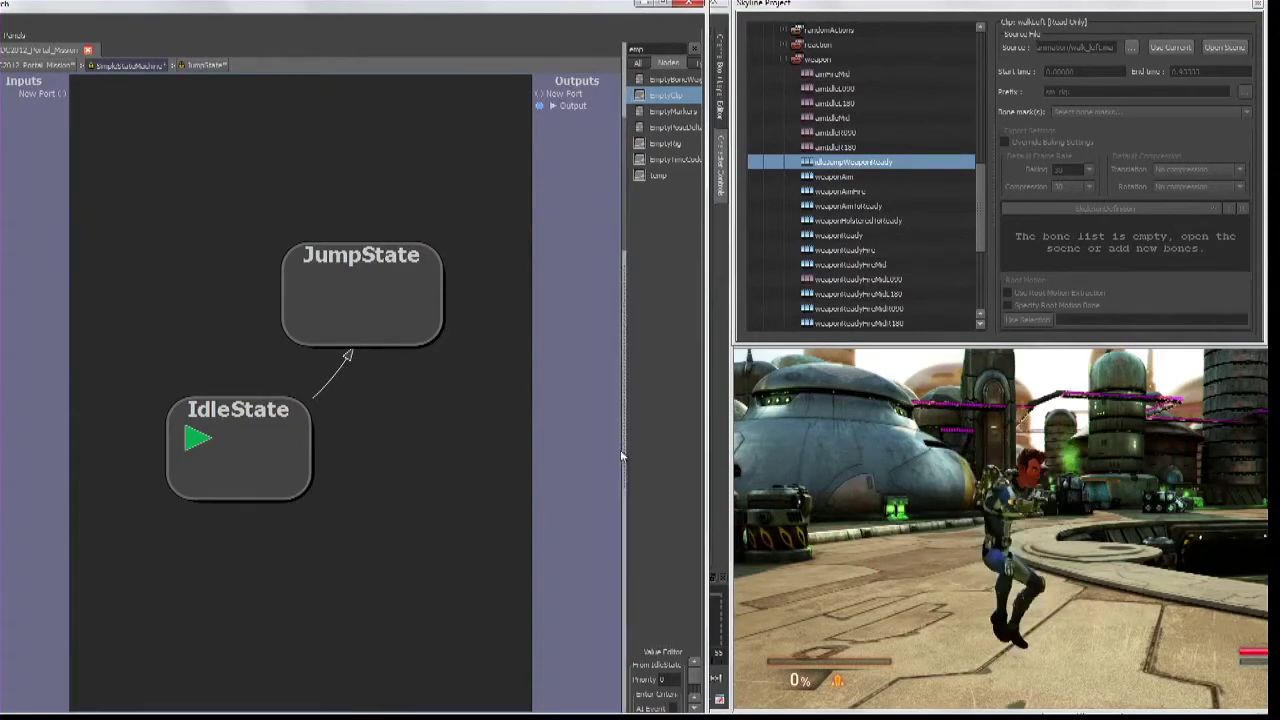
left_click_drag(624, 450, 507, 457)
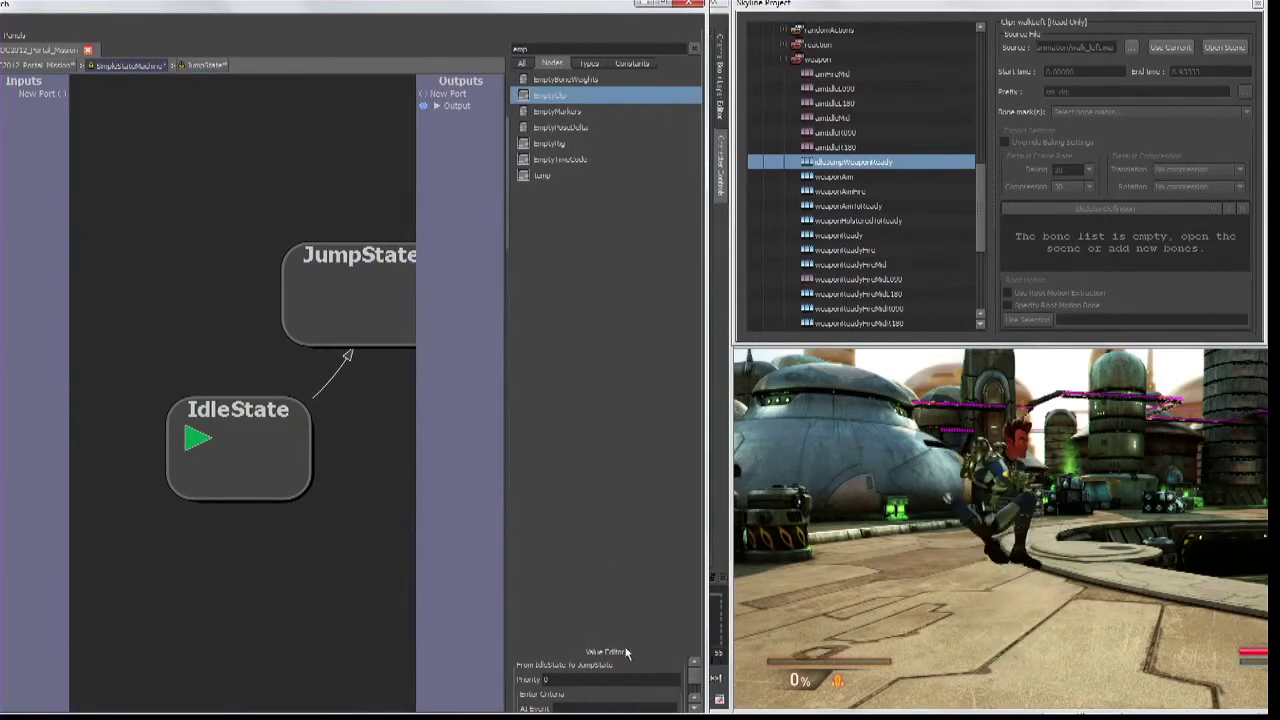
left_click_drag(627, 646, 618, 330)
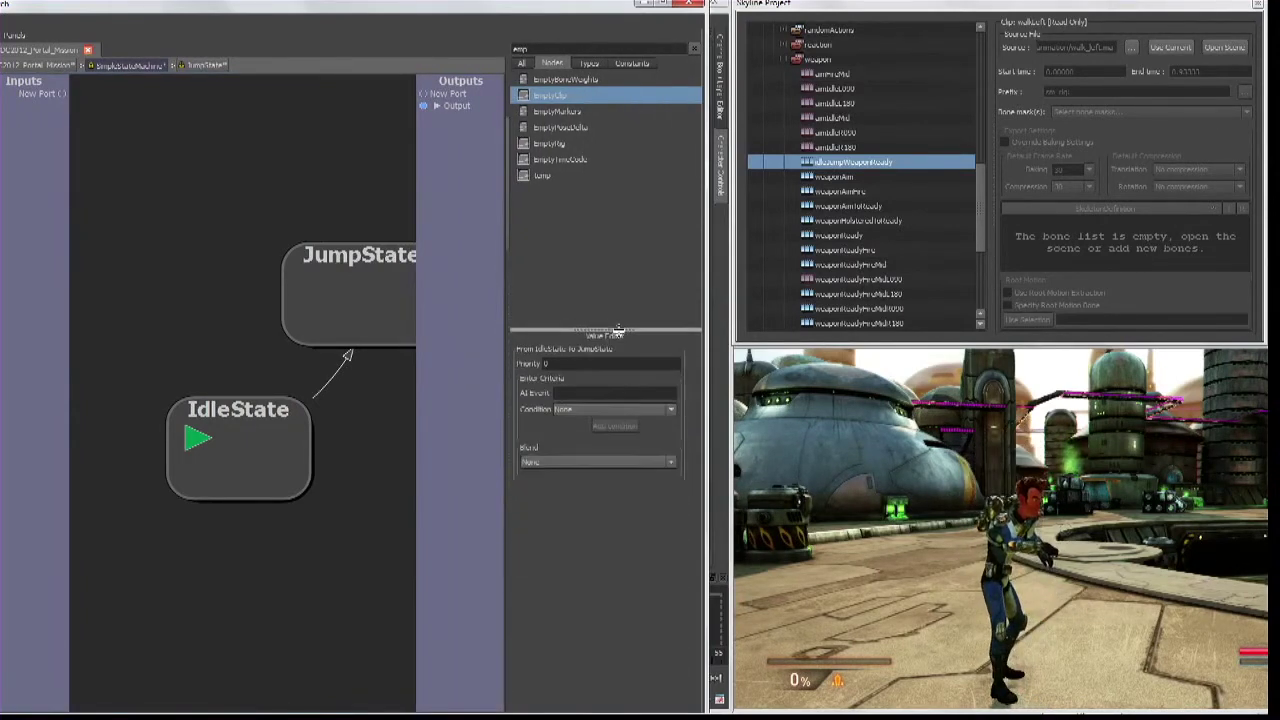
- Set the transition's enter criteria to the event doJump and make IdleState the initial state
left_click(585, 392)
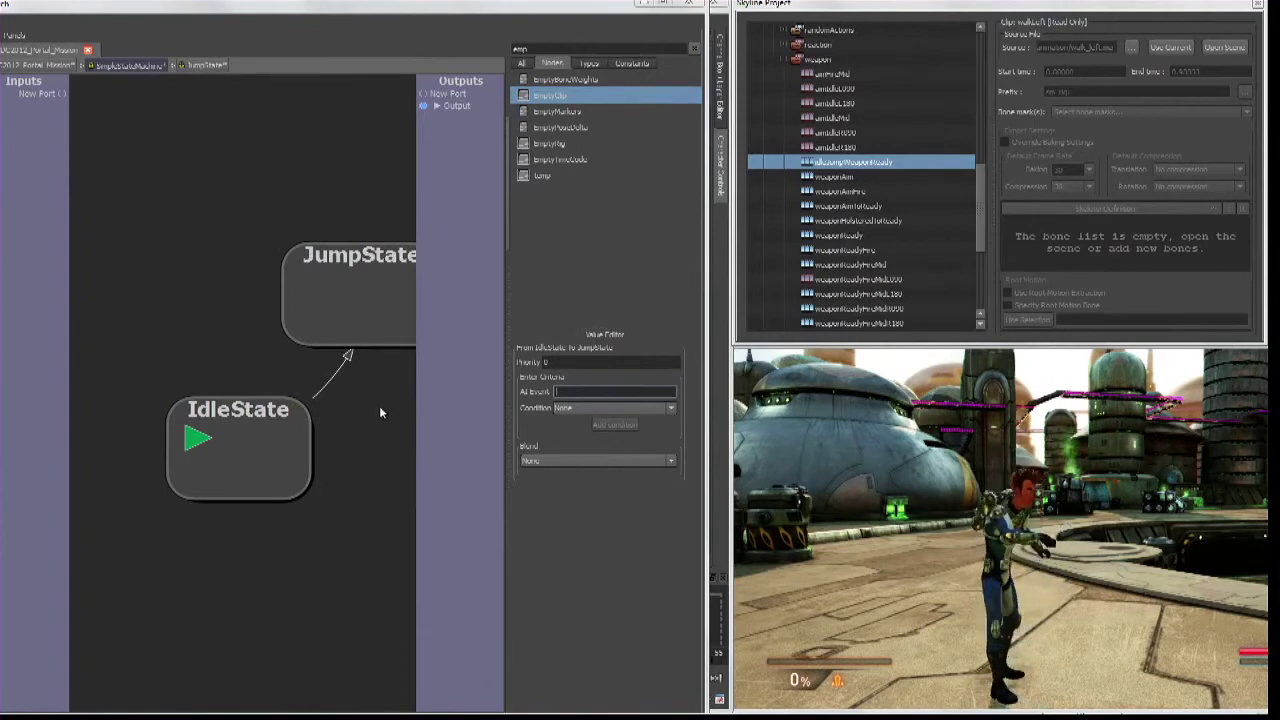
middle_click_drag(371, 414, 363, 418)
left_click(576, 391)
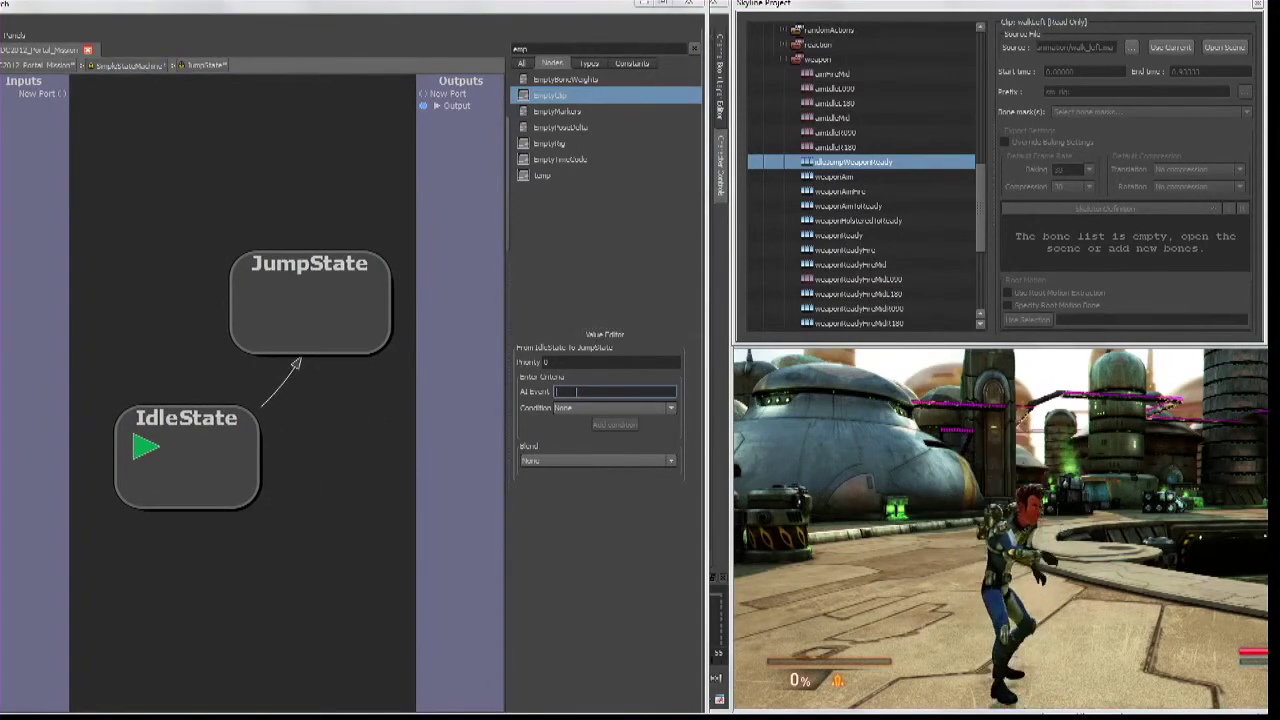
type("do")
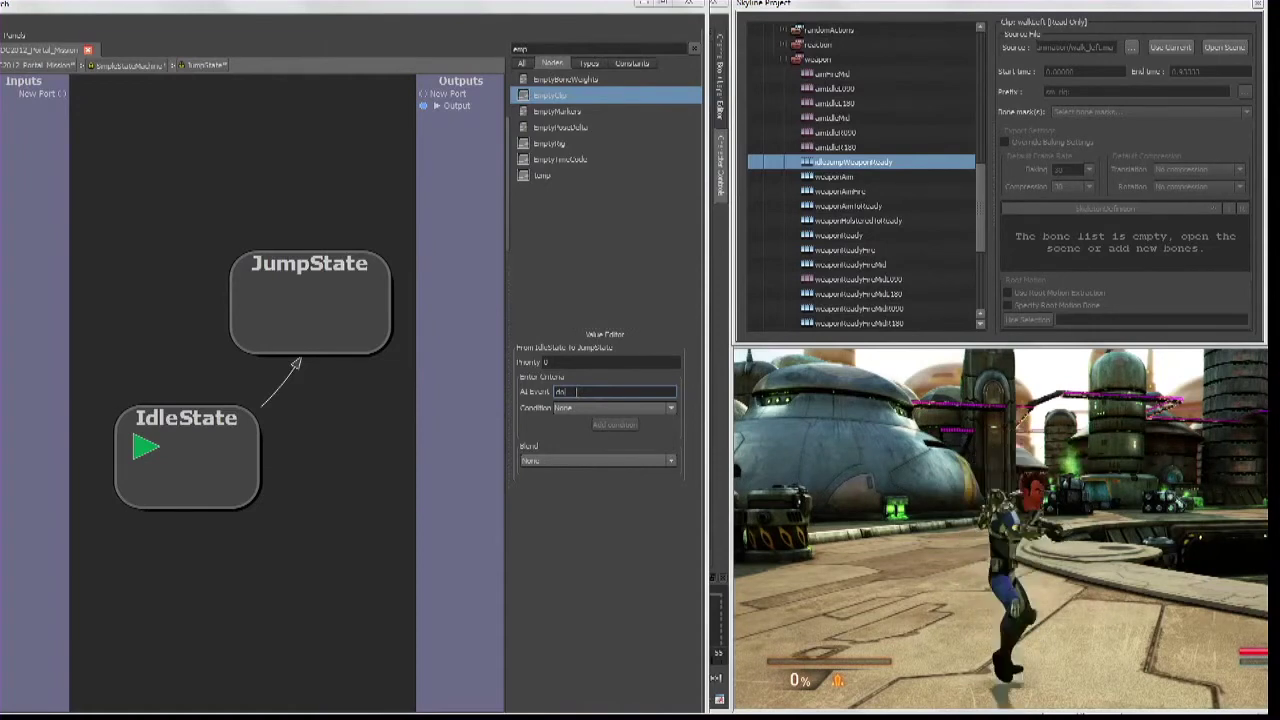
type("Jump")
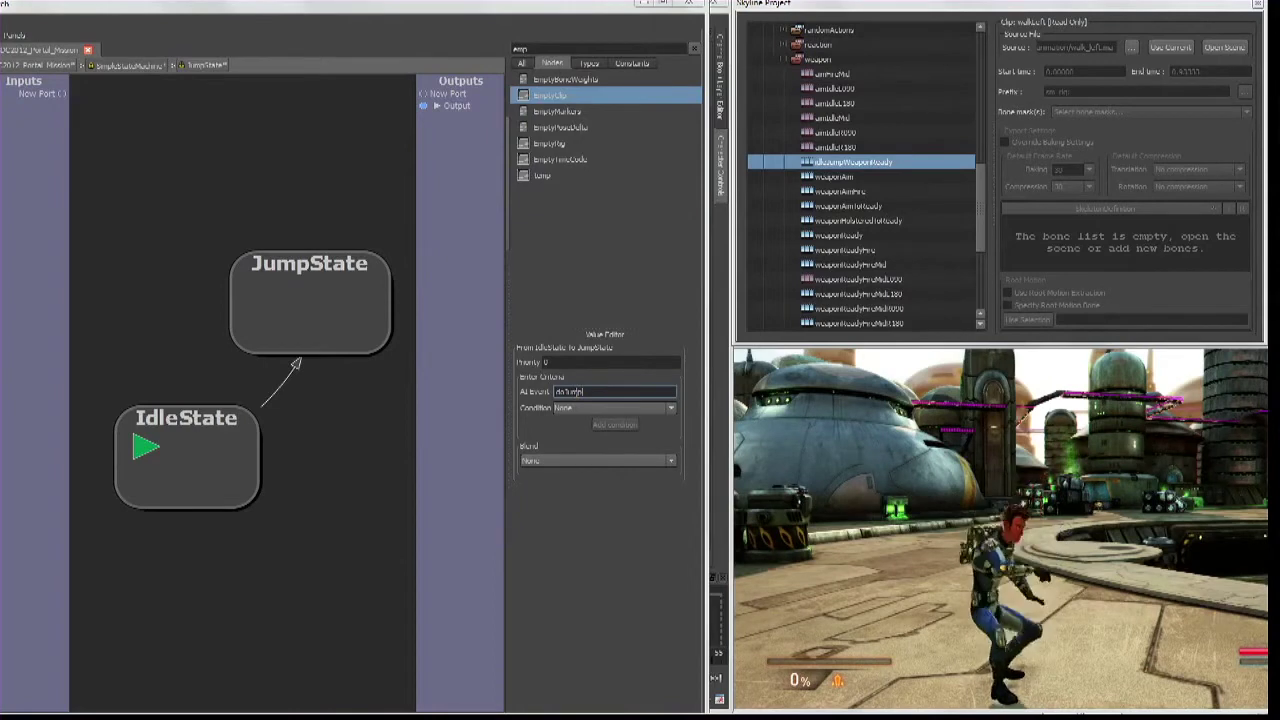
key("Return")
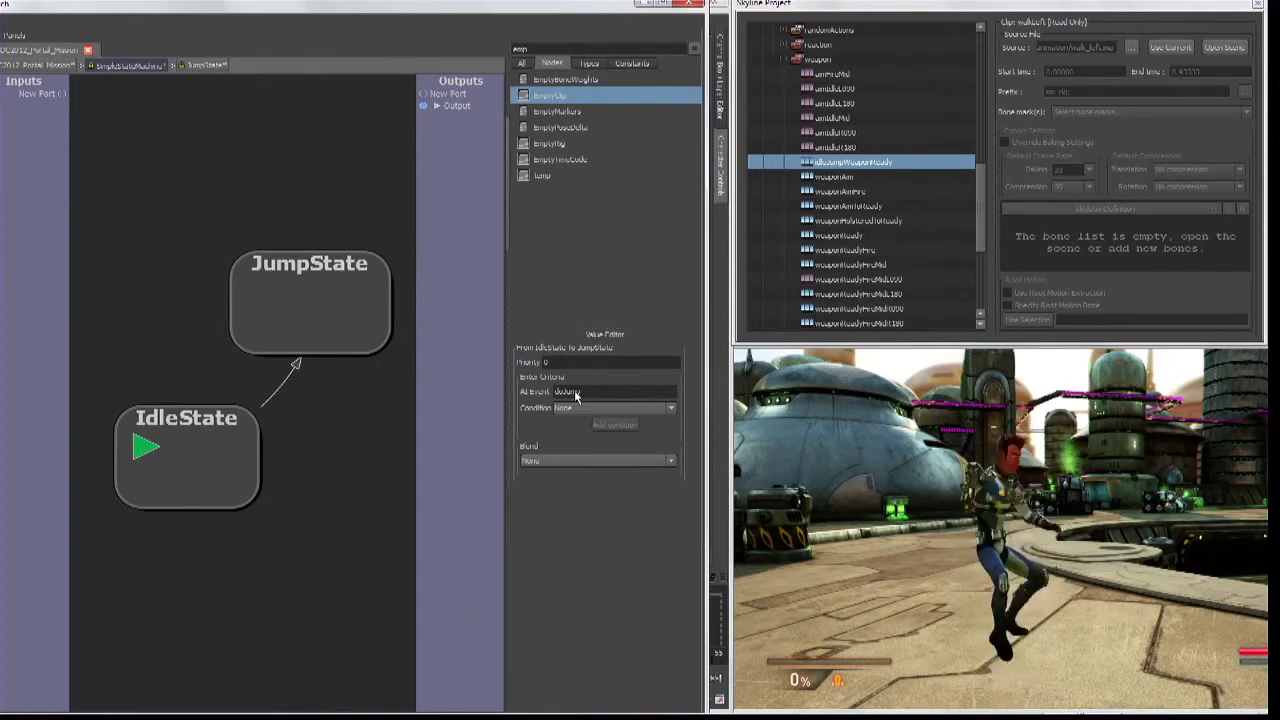
right_click(200, 425)
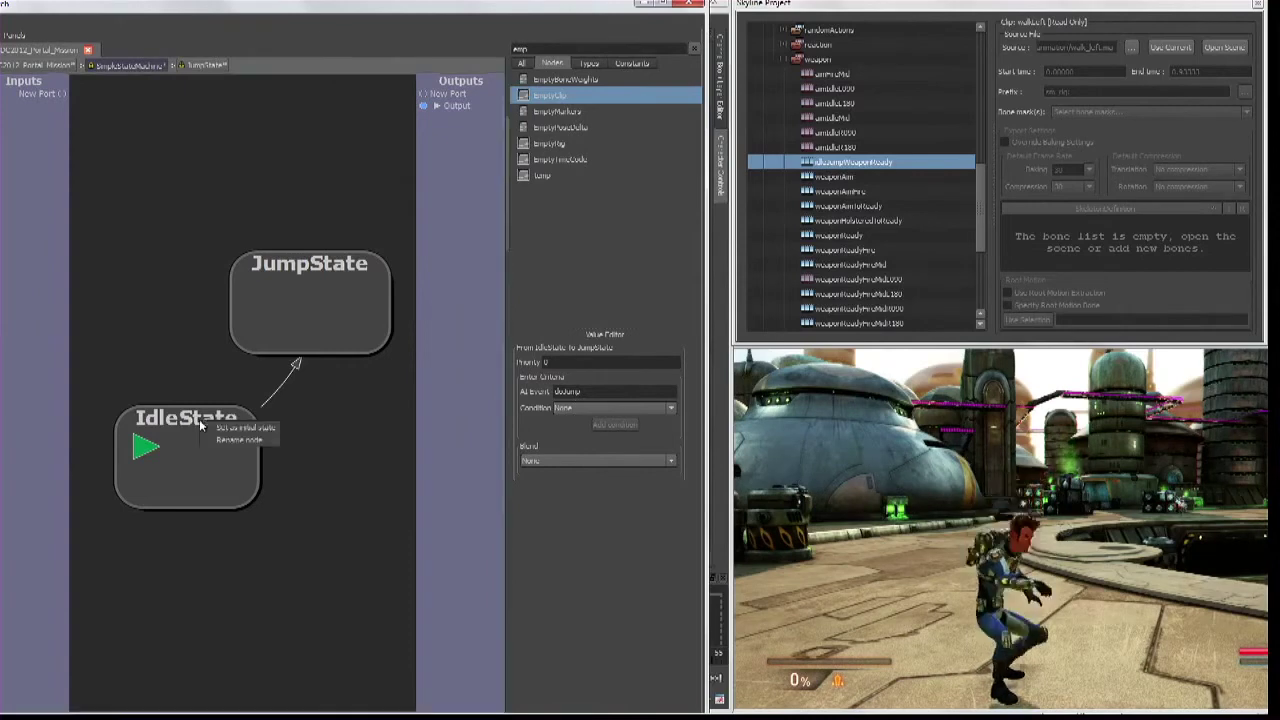
left_click(234, 430)
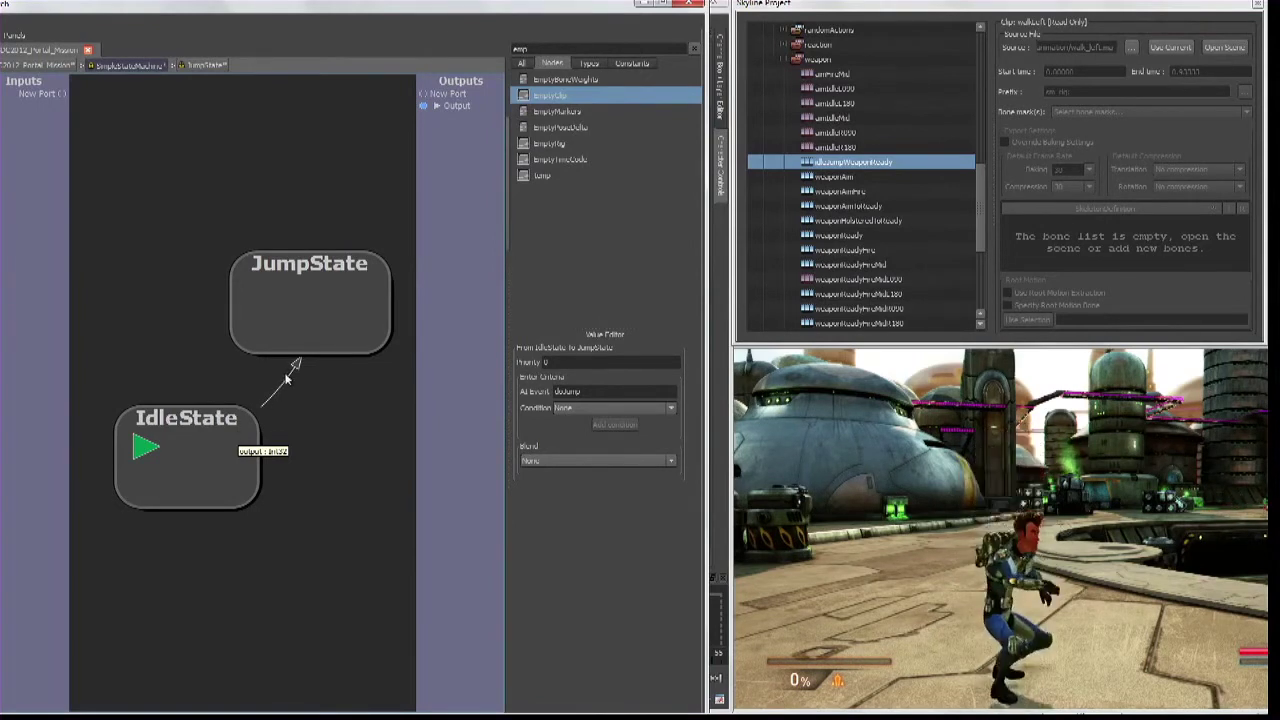
- Set the IdleState-to-JumpState blend to CrossFadeTransition and view the transition's internal node graph before returning to SimpleStateMachine
left_click(571, 460)
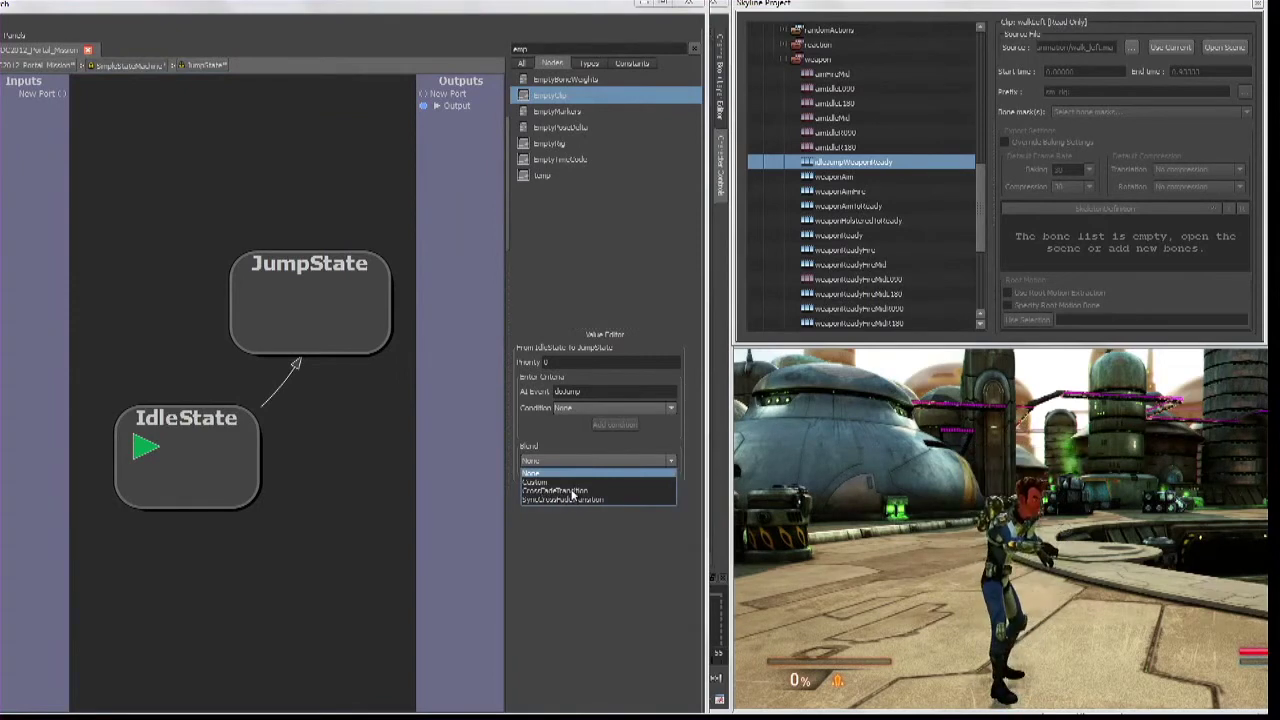
left_click(571, 491)
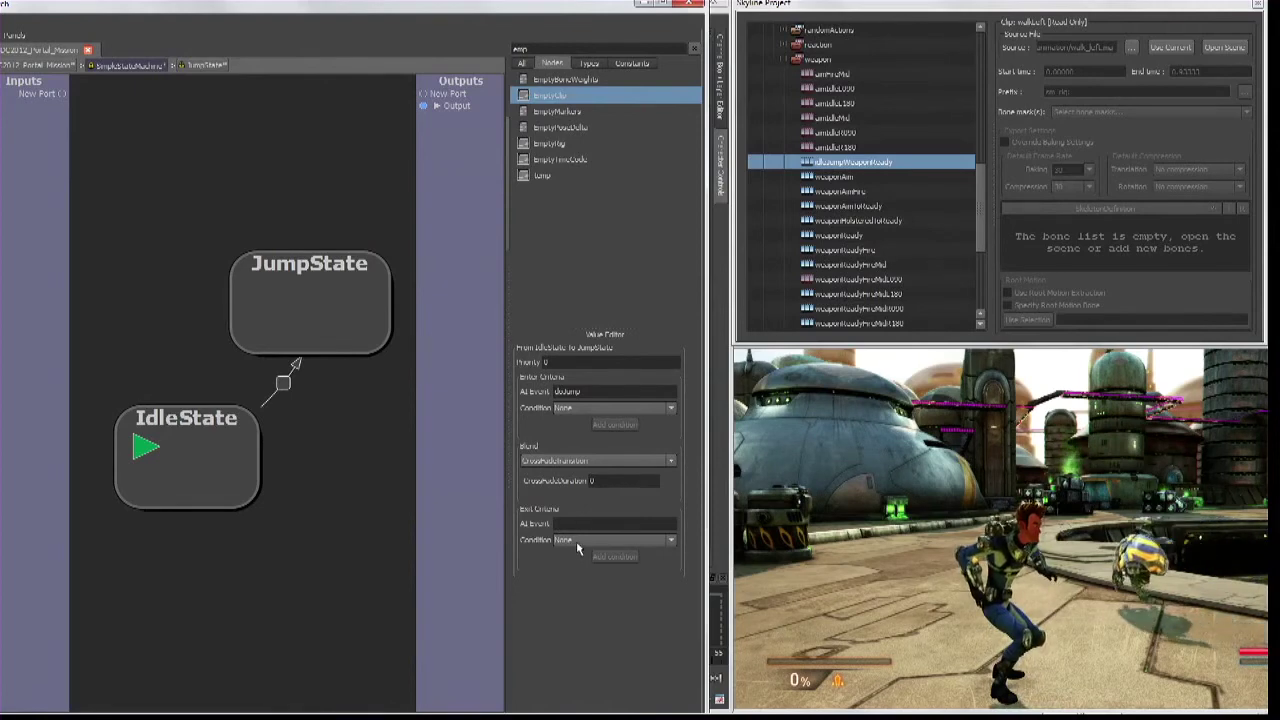
left_click(570, 462)
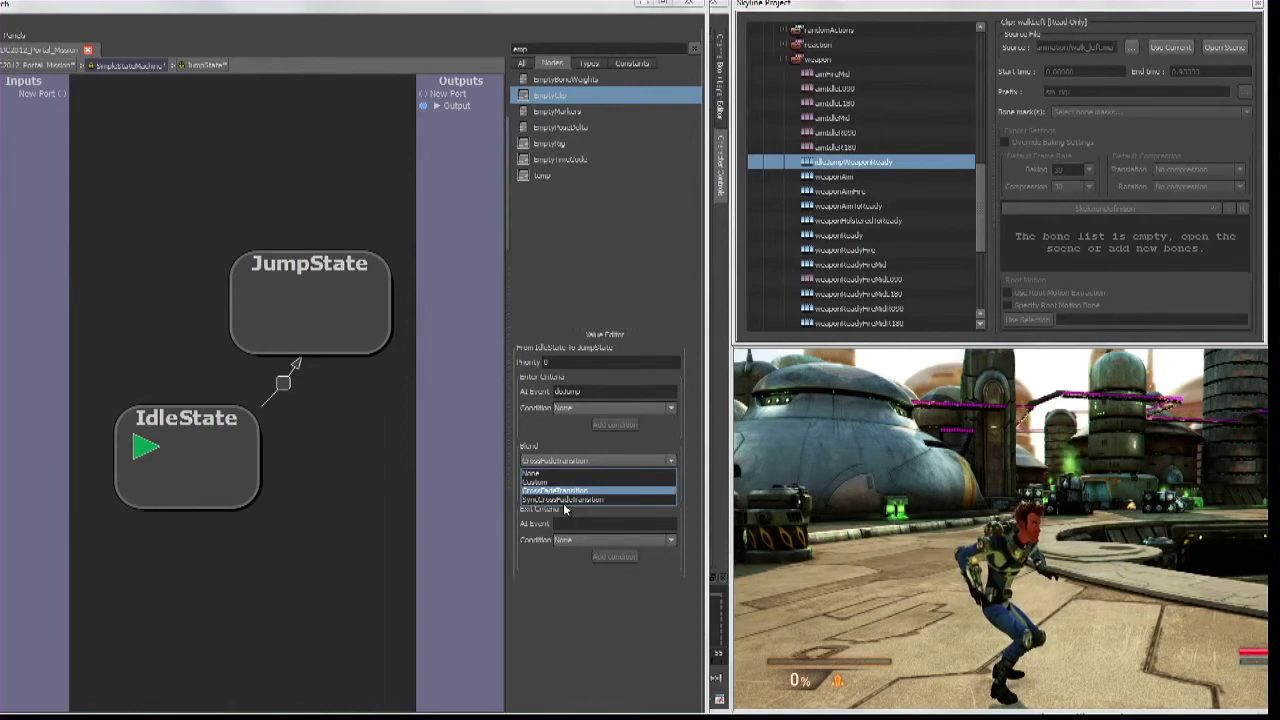
left_click(335, 540)
double_click(284, 382)
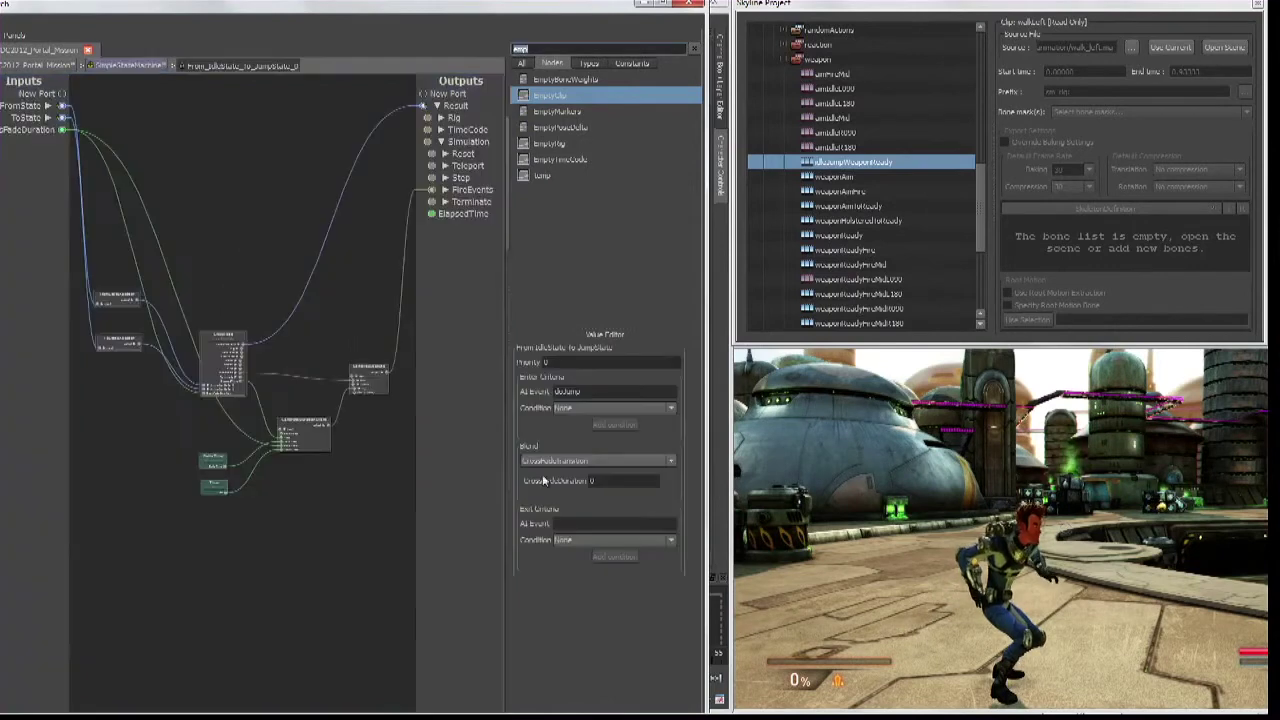
left_click(139, 70)
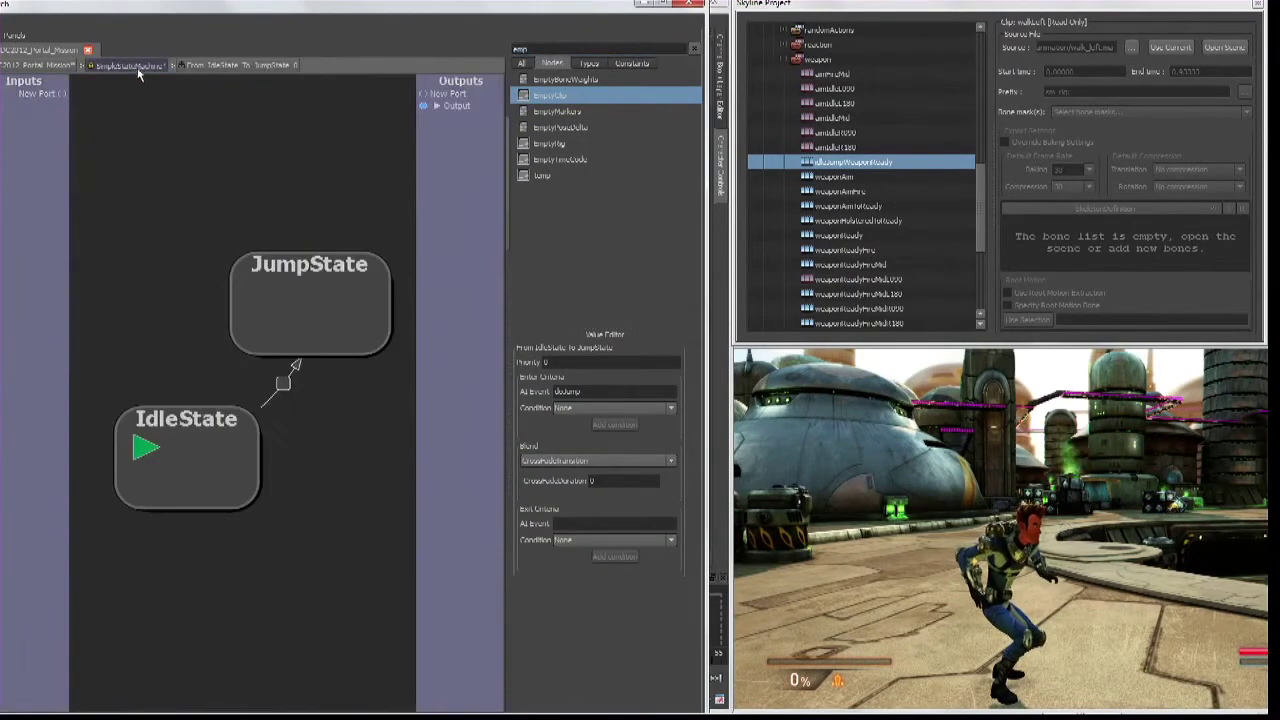
- Set the transition's exit condition to End_Of_Transition and its CrossFadeDuration to 0.2
left_click(576, 541)
left_click(588, 596)
left_click(604, 483)
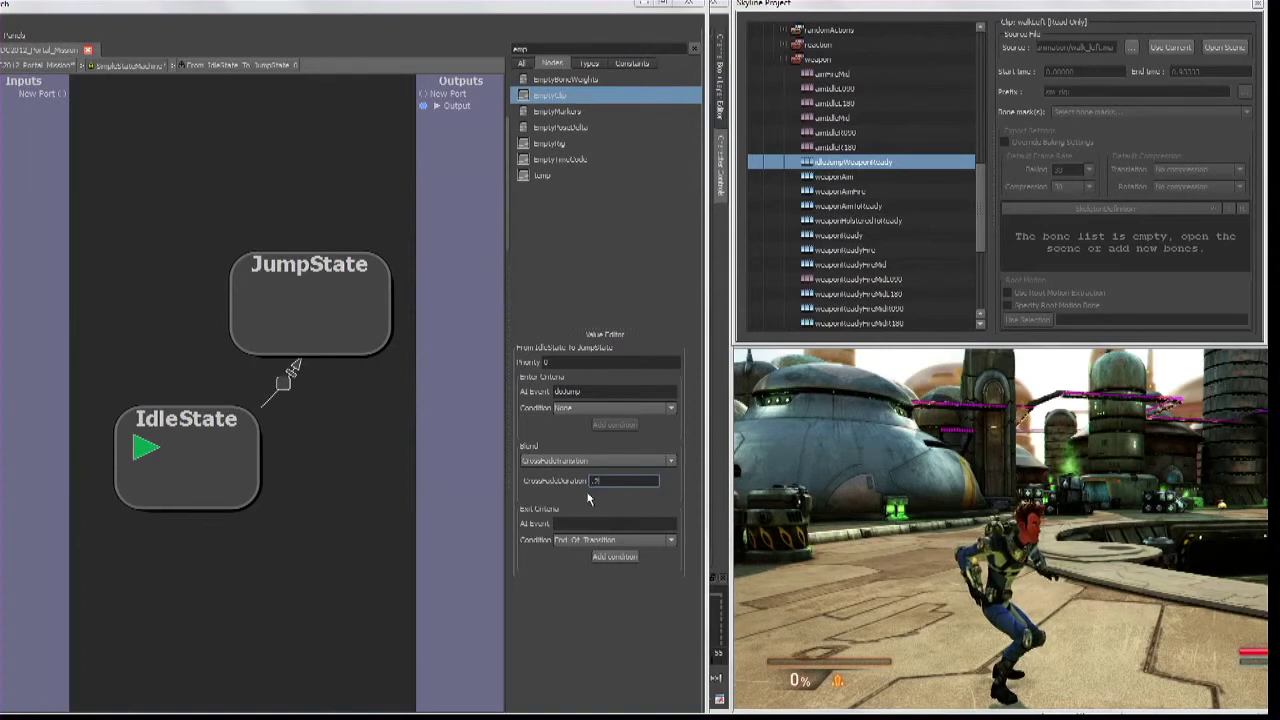
key("Return")
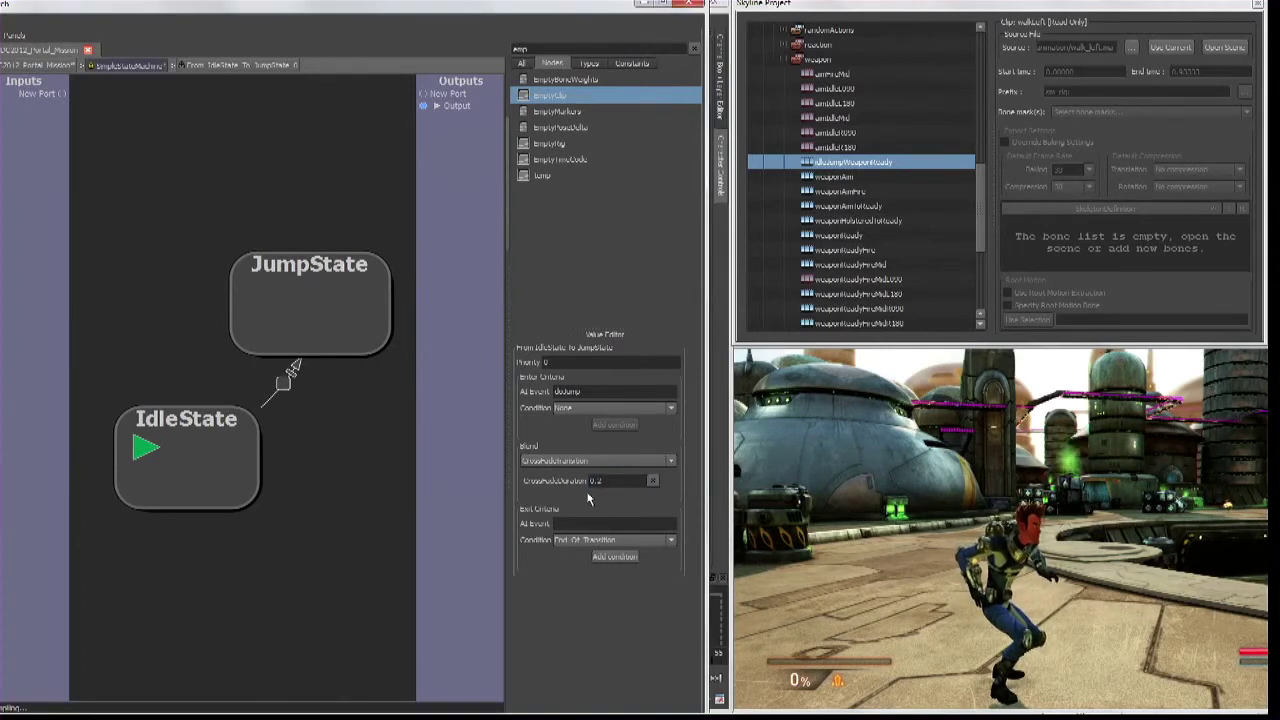
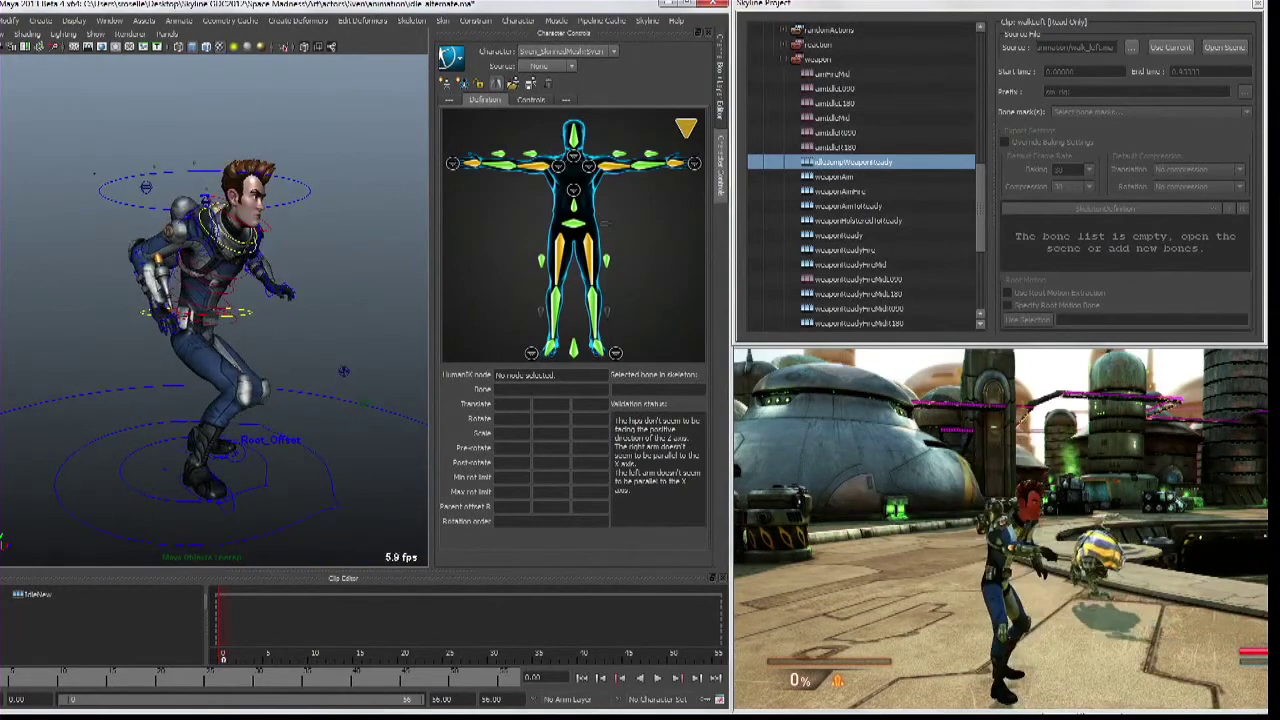
- Set IdleState as the initial state of SimpleStateMachine and return to the character scene
key("alt+Tab")
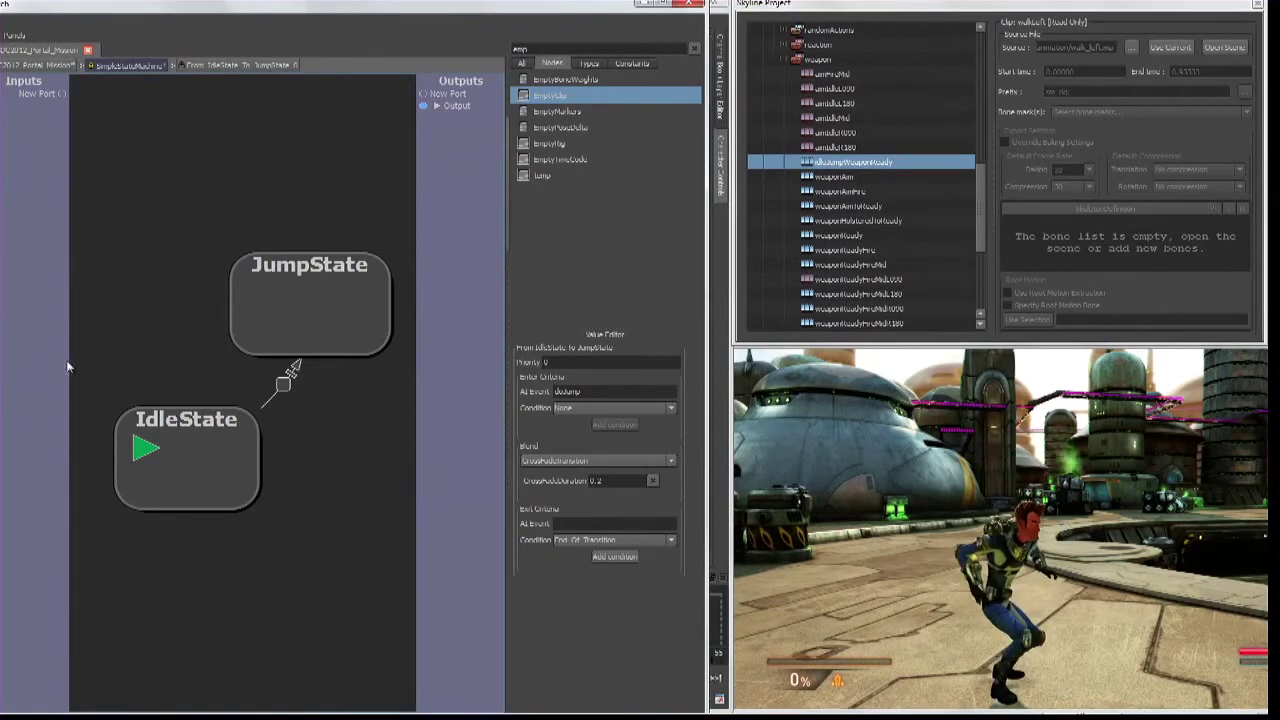
right_click(206, 418)
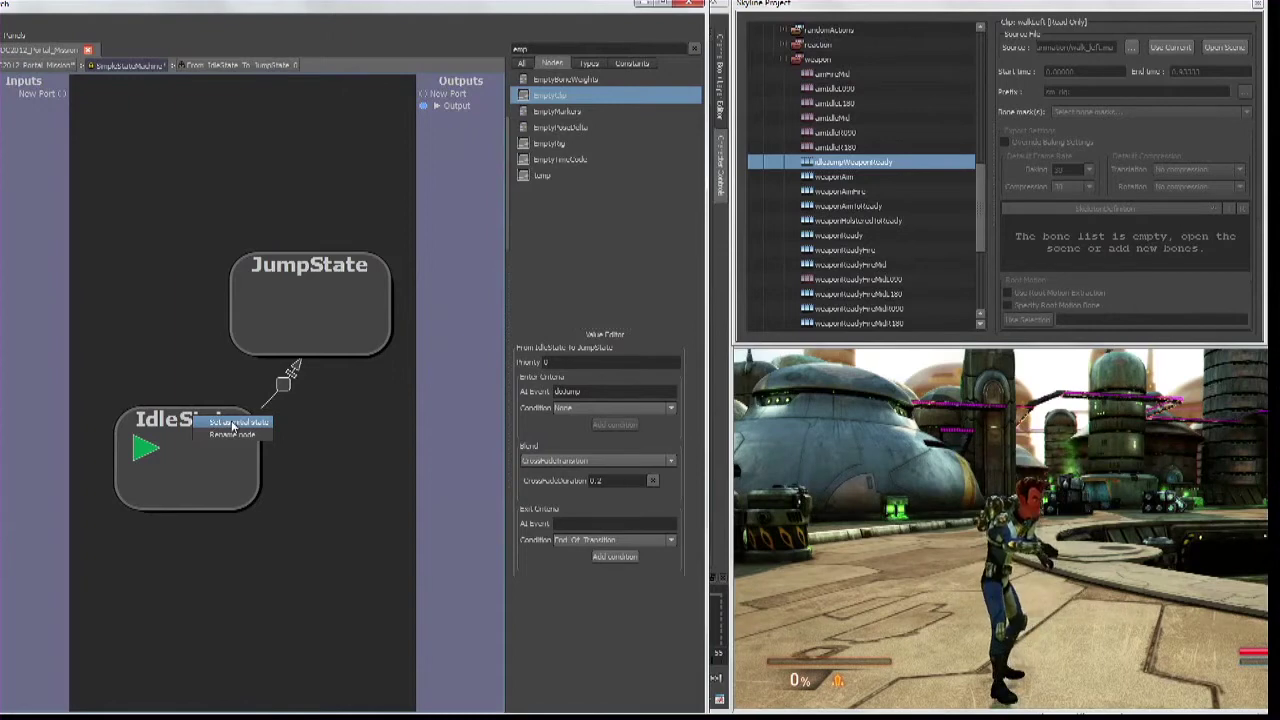
left_click(233, 424)
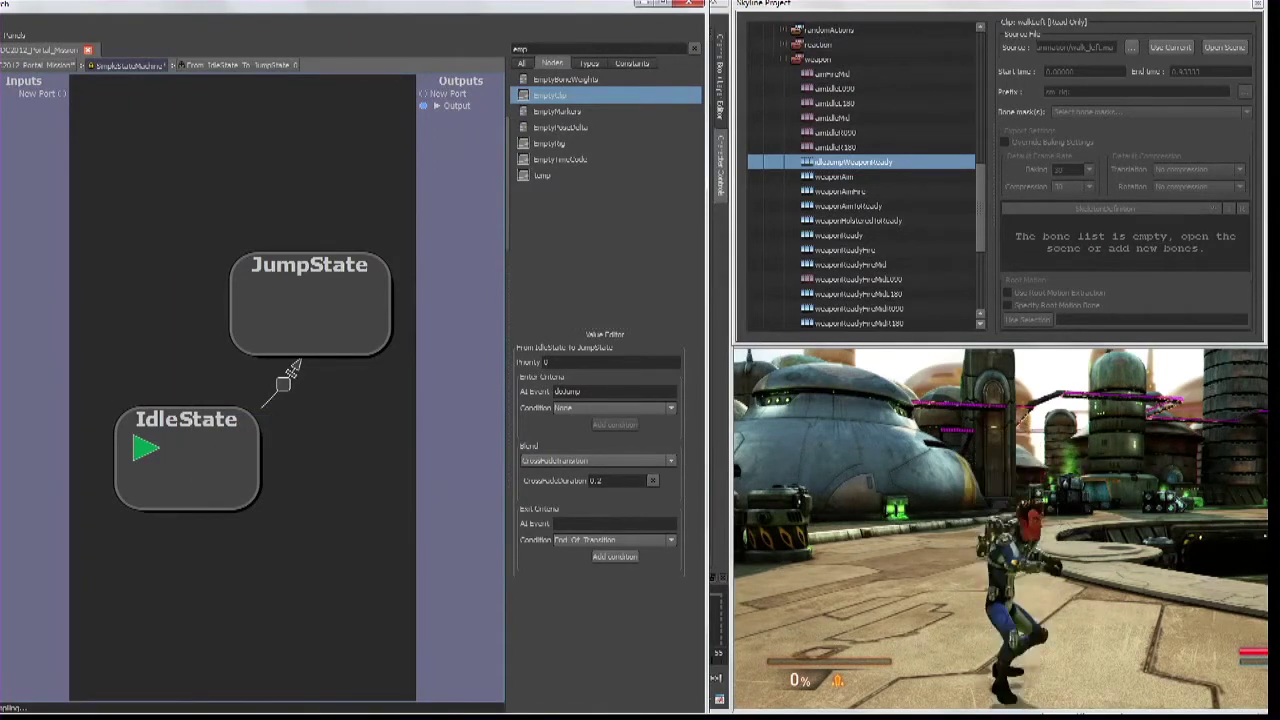
key("alt+Tab")
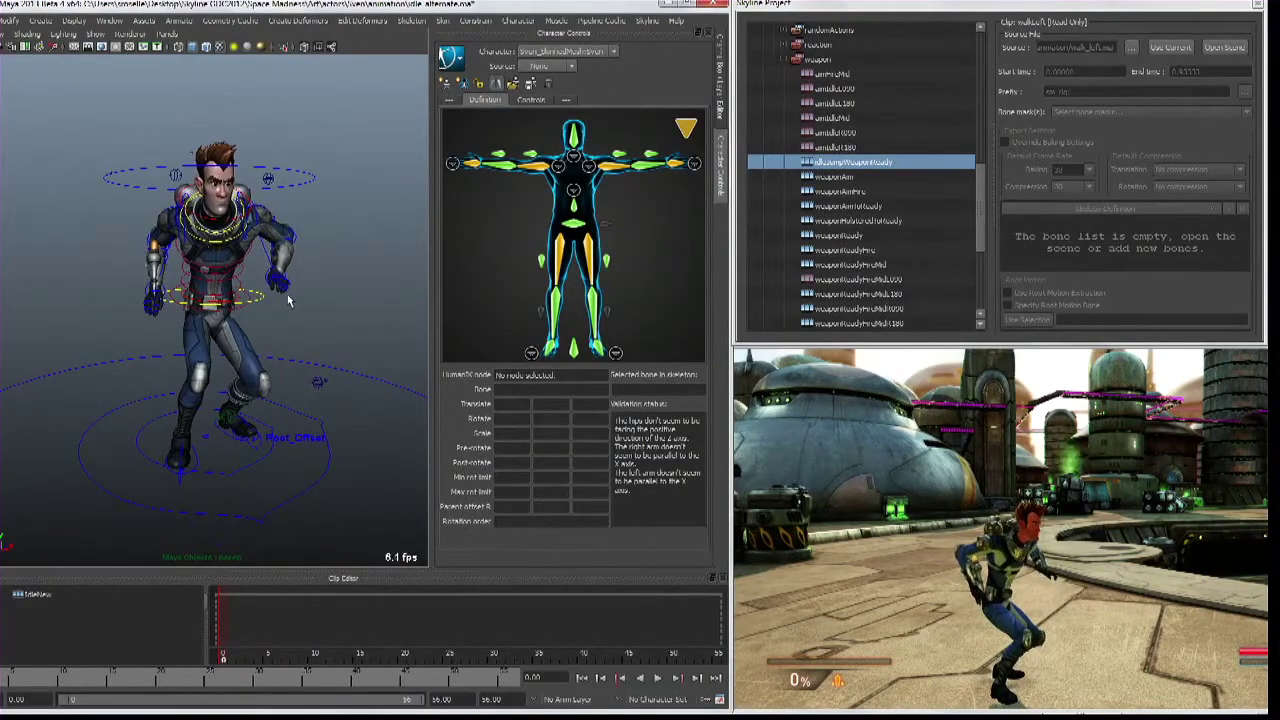
- Select the character rig's center-of-mass control together with both arm IK controls
left_click(264, 330)
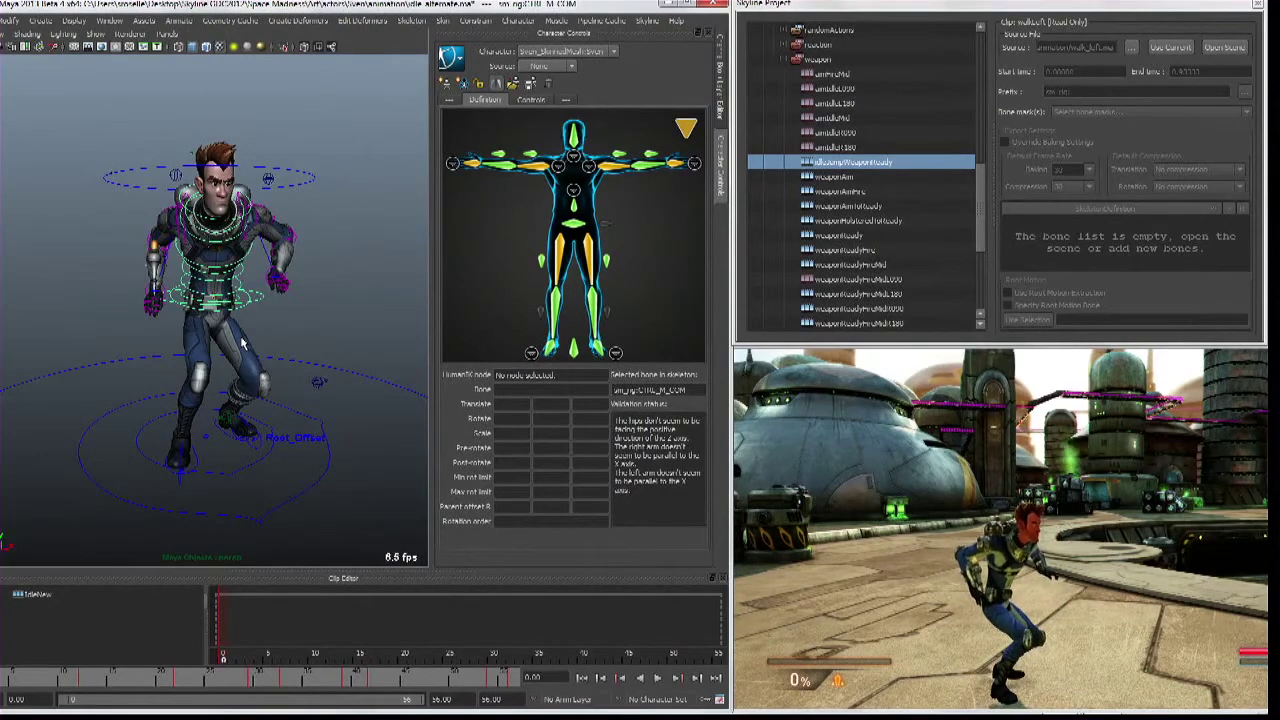
middle_click_drag(125, 385, 174, 391, "alt")
right_click_drag(174, 391, 200, 402, "alt")
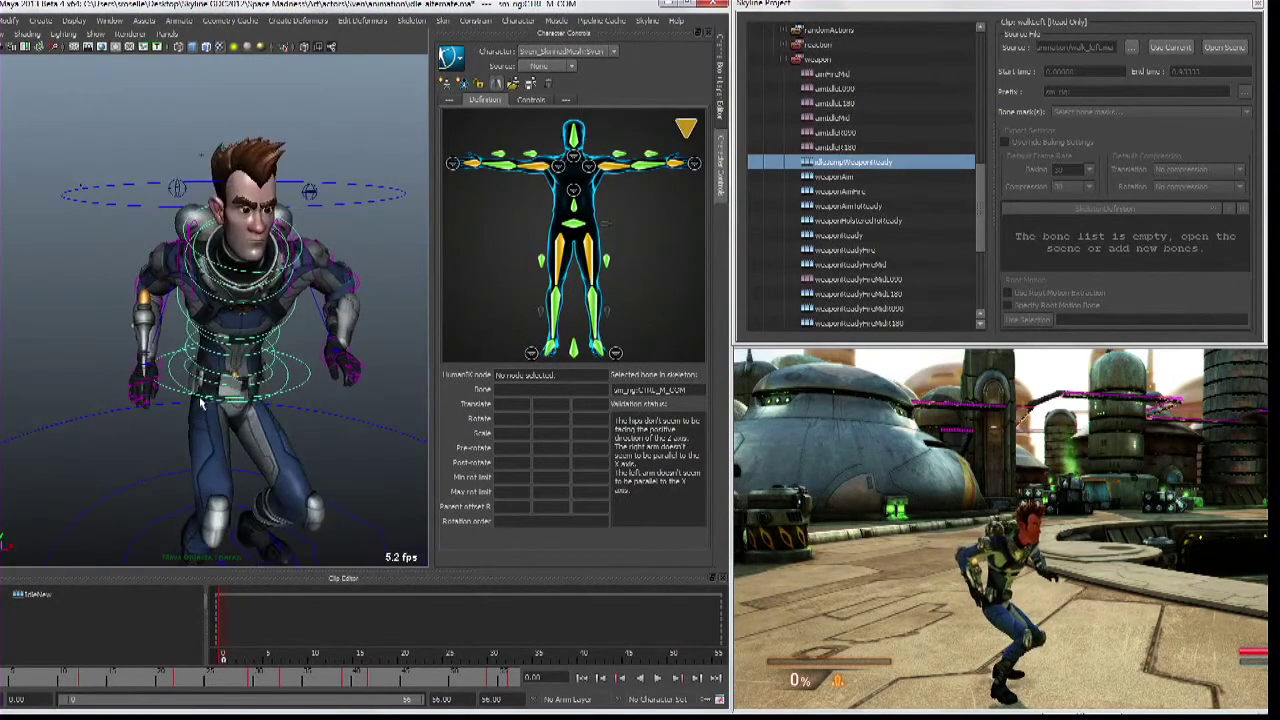
middle_click_drag(233, 413, 238, 365, "alt")
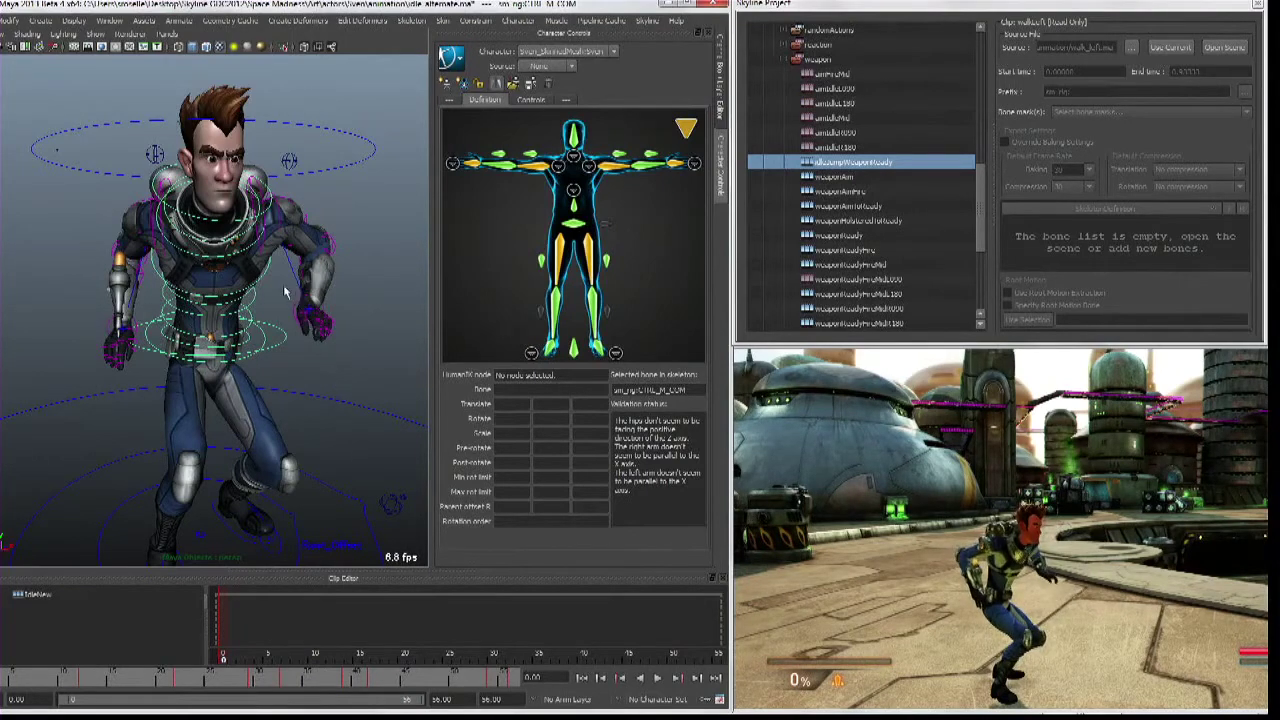
left_click(340, 364)
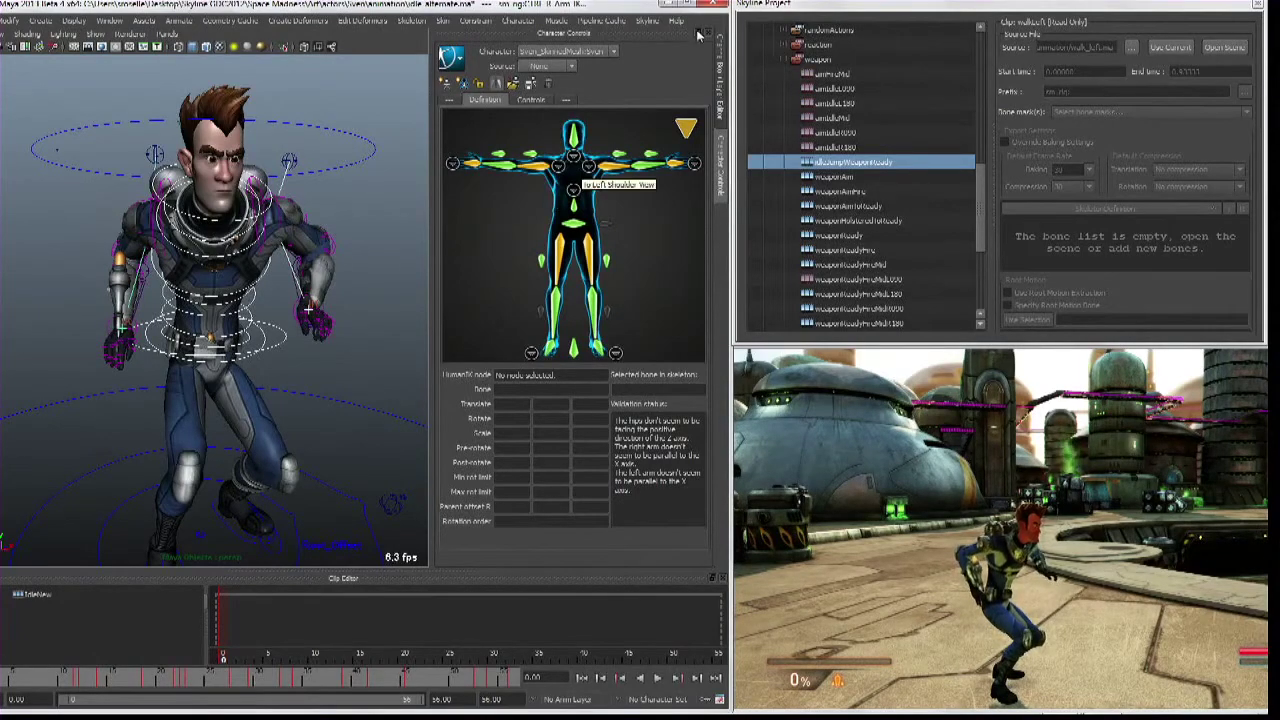
- Create an animation layer from the selected rig controls and raise the arm IK controls on it
left_click(721, 95)
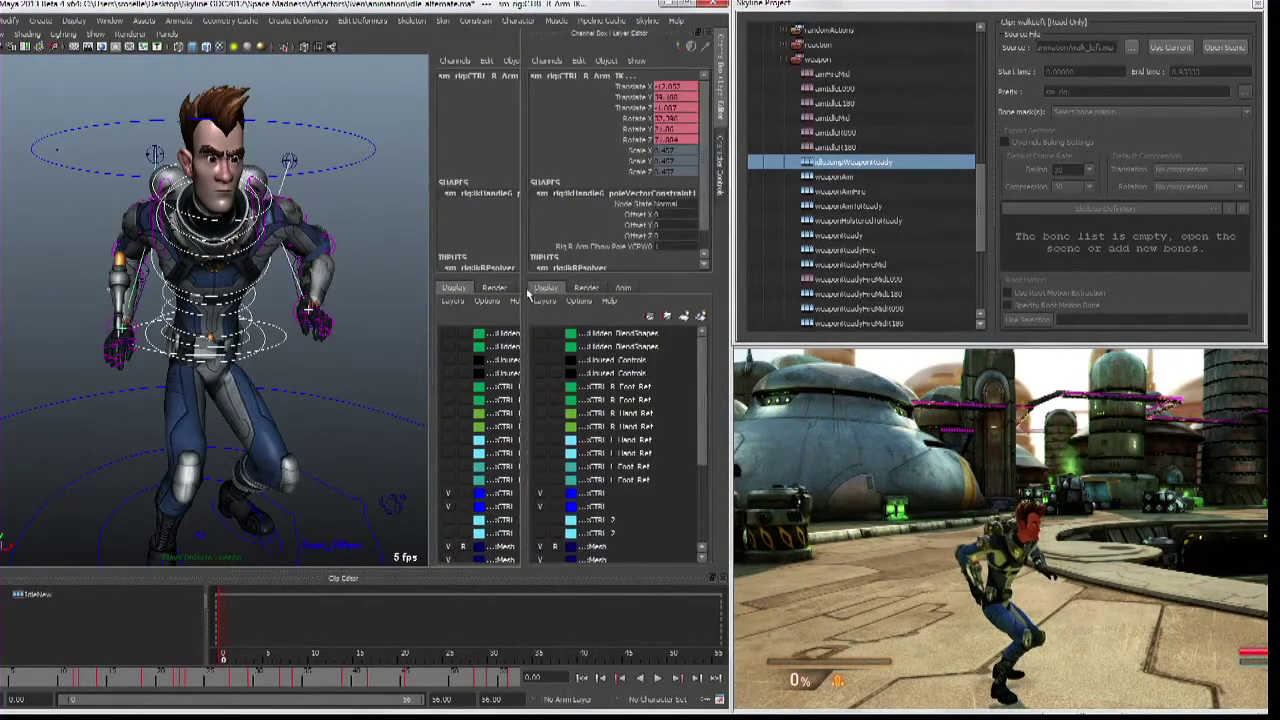
left_click(622, 287)
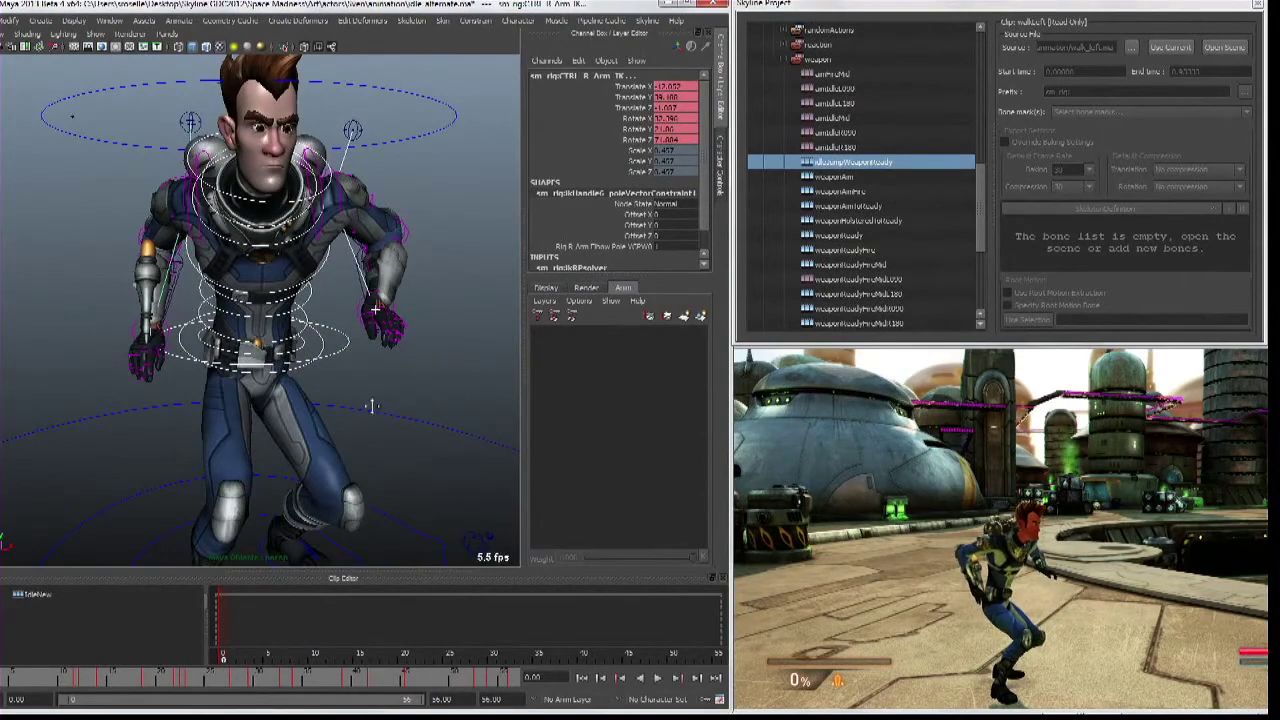
left_click(700, 315)
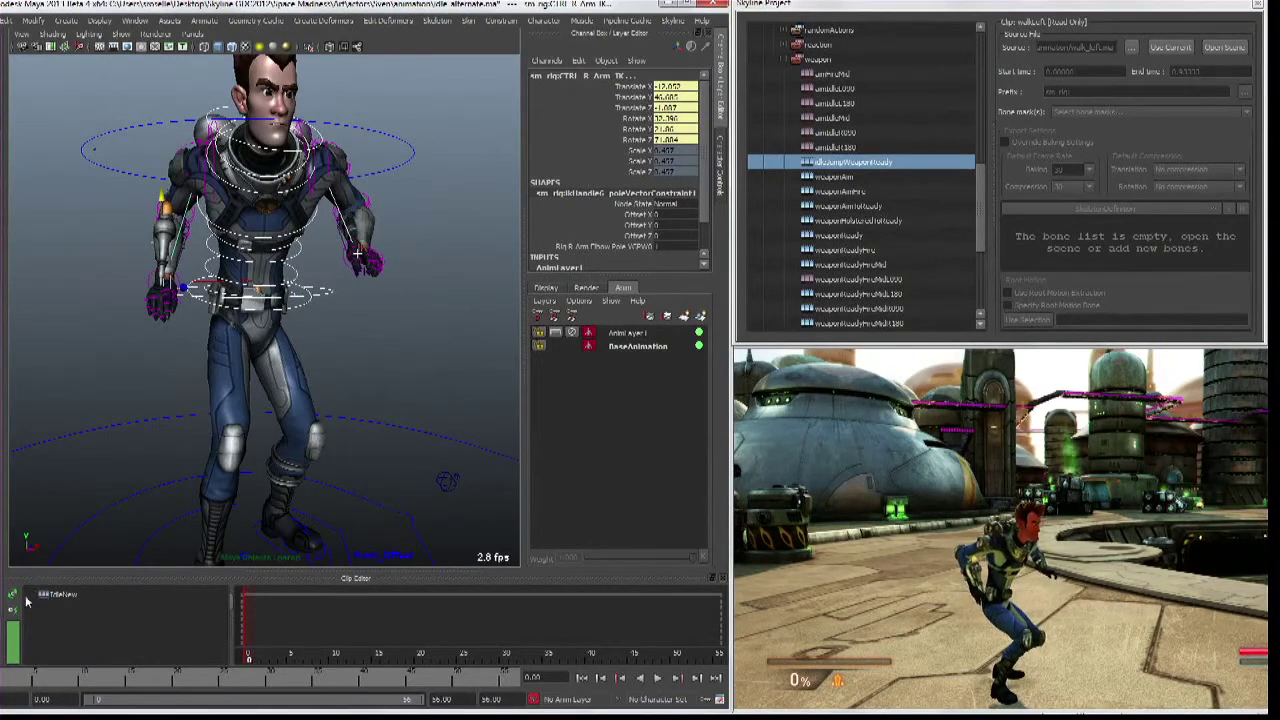
left_click(14, 611)
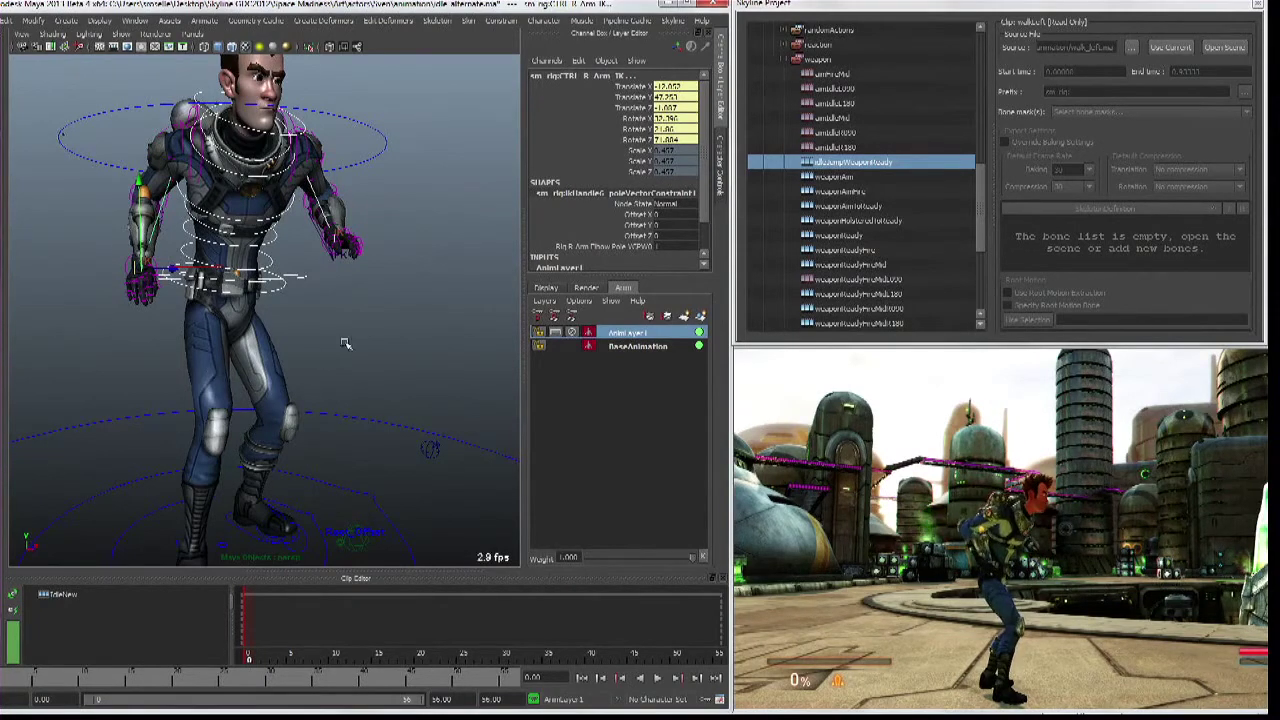
- Close the running game and Maya without saving the changes to the Skyline project or the idle_alternate scene
left_click(720, 4)
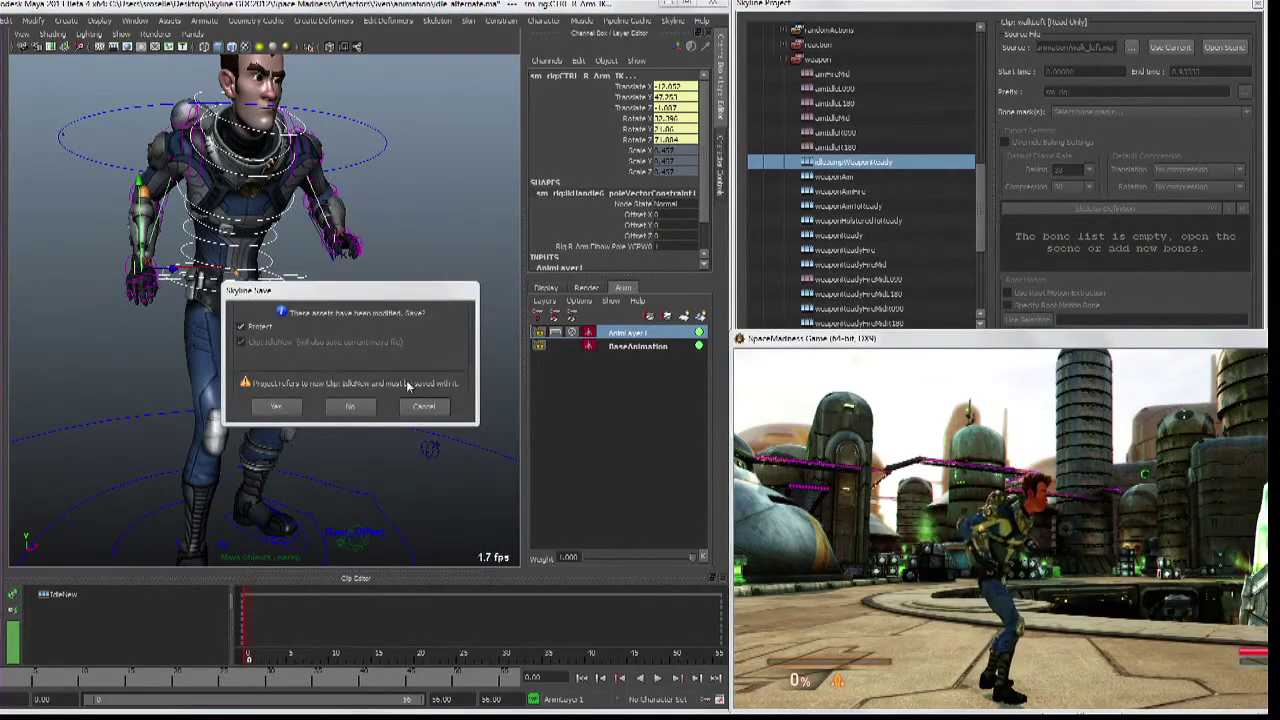
left_click(354, 408)
left_click(422, 407)
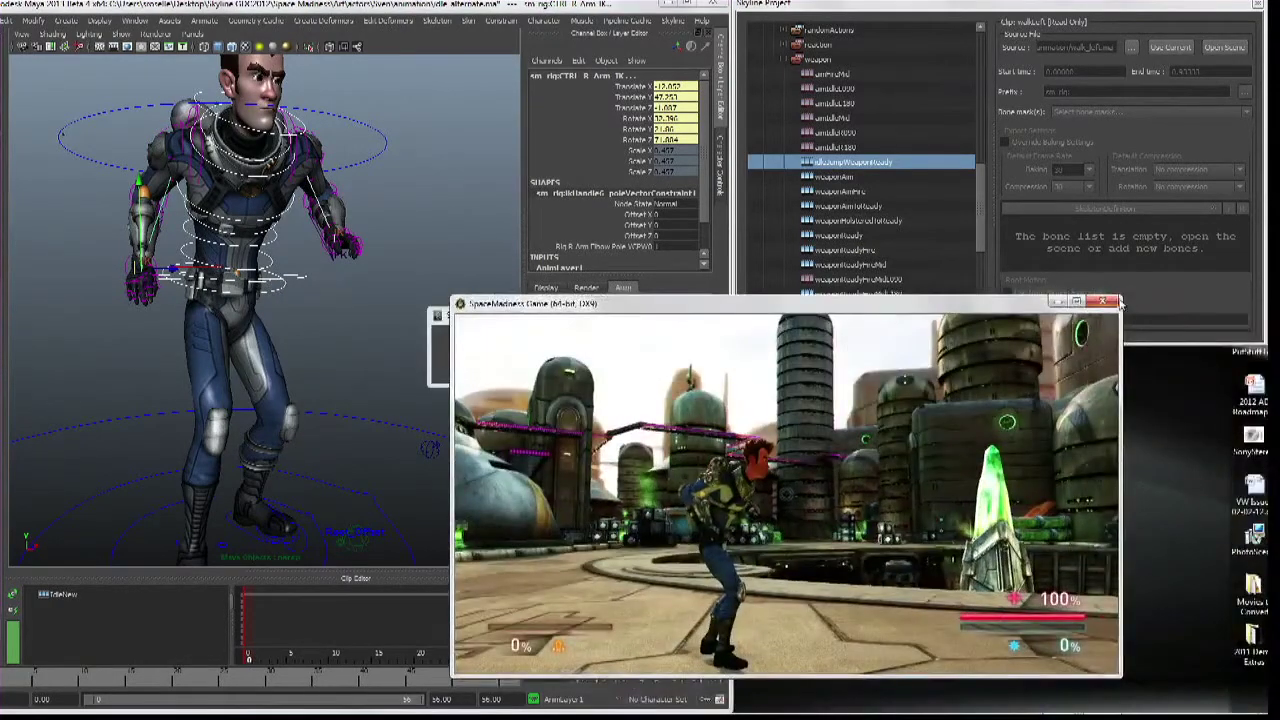
left_click(1103, 301)
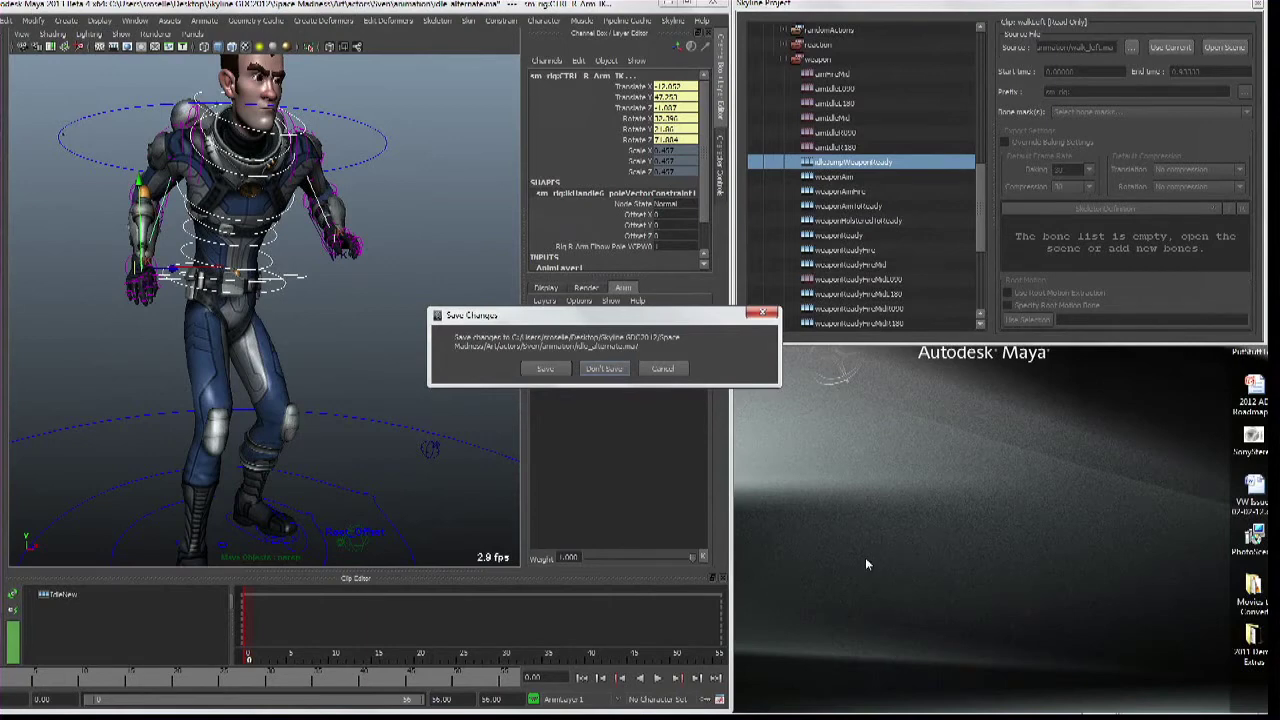
left_click(603, 368)
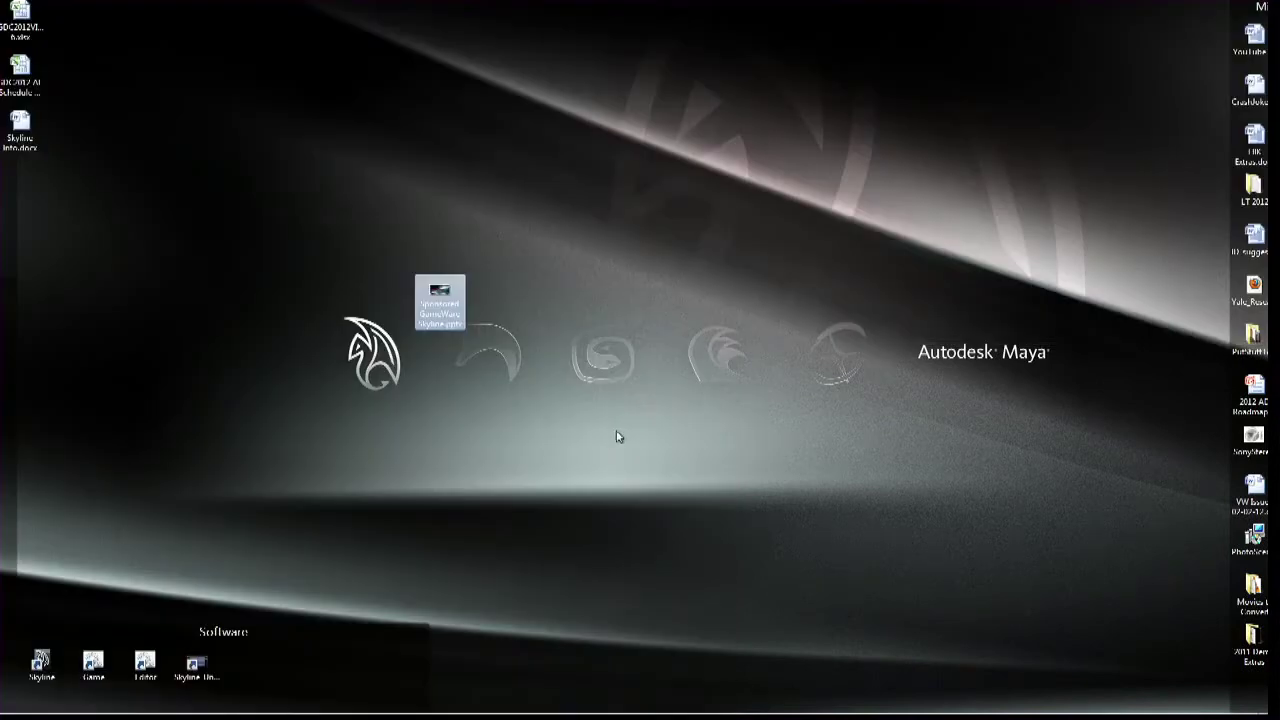
- Relaunch the SpaceMadness game and move its window away from the area needed for Maya
left_click(182, 651)
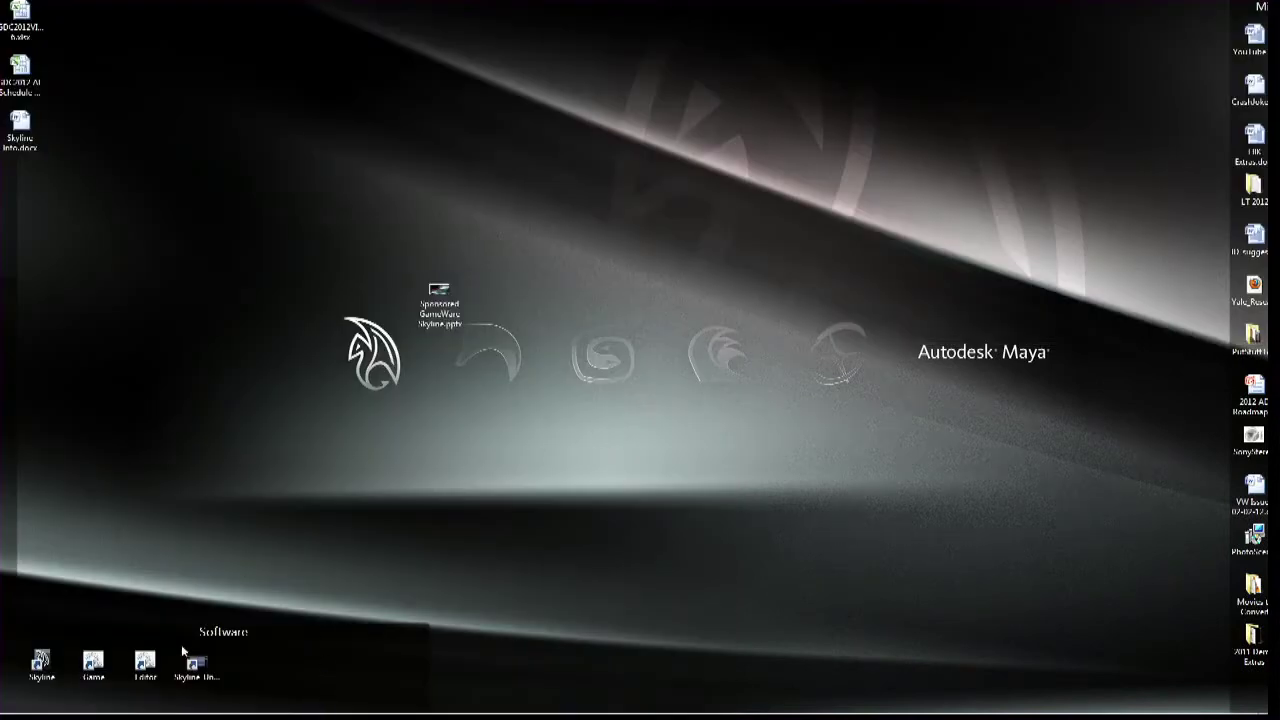
double_click(95, 664)
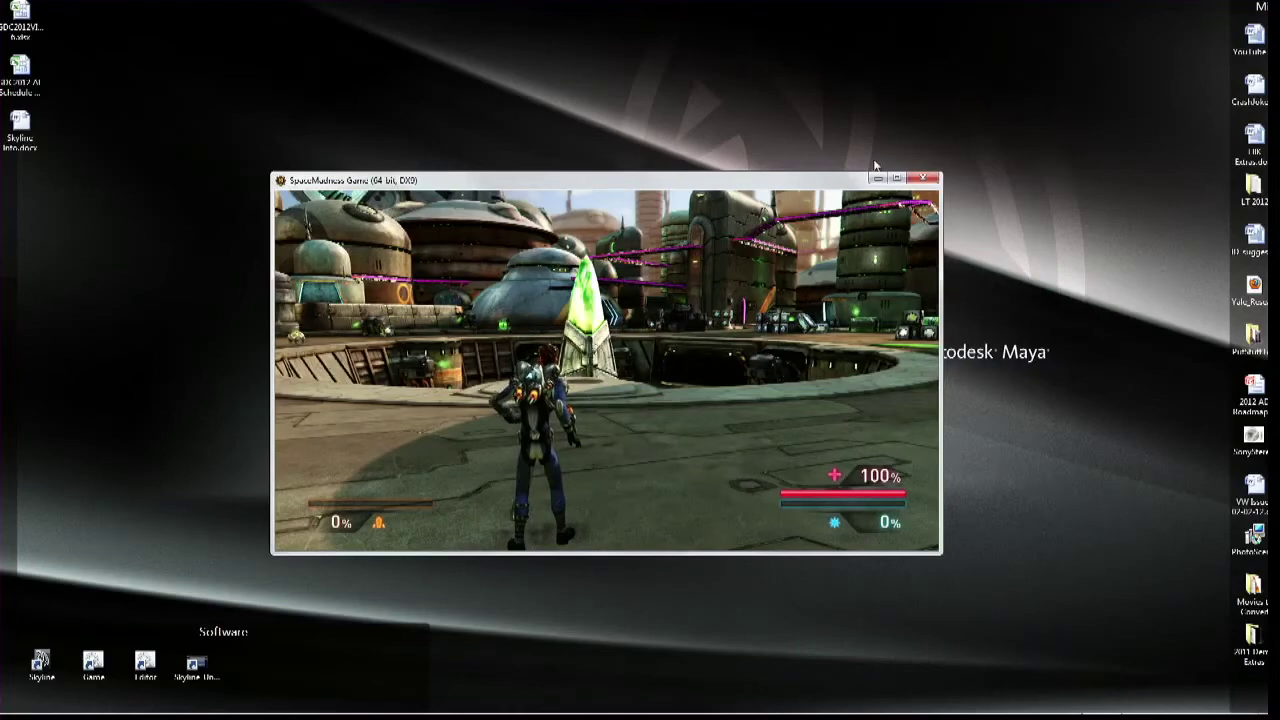
left_click_drag(650, 181, 1122, 338)
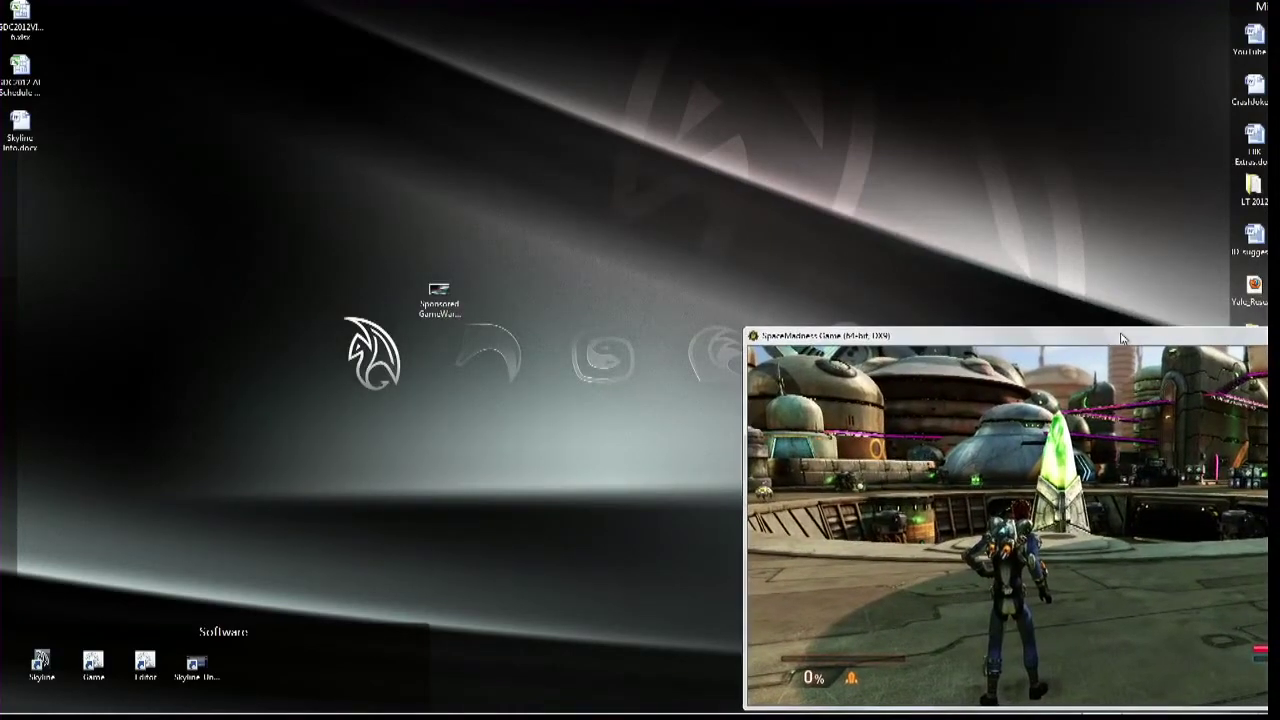
- Relaunch Maya with Skyline and reopen the last project, SpaceMadness, with revision control disabled
left_click(41, 662)
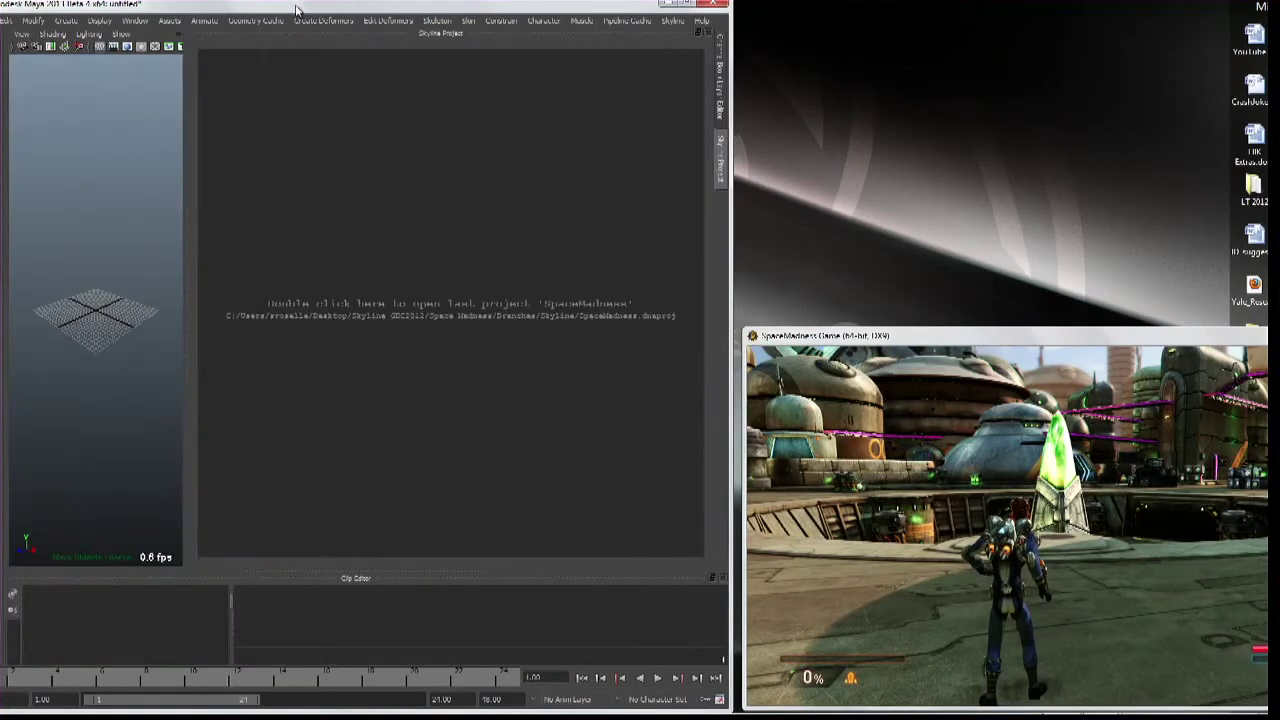
mouse_move(288, 8)
left_mouse_down()
mouse_move(262, 8)
mouse_move(294, 20)
left_mouse_up()
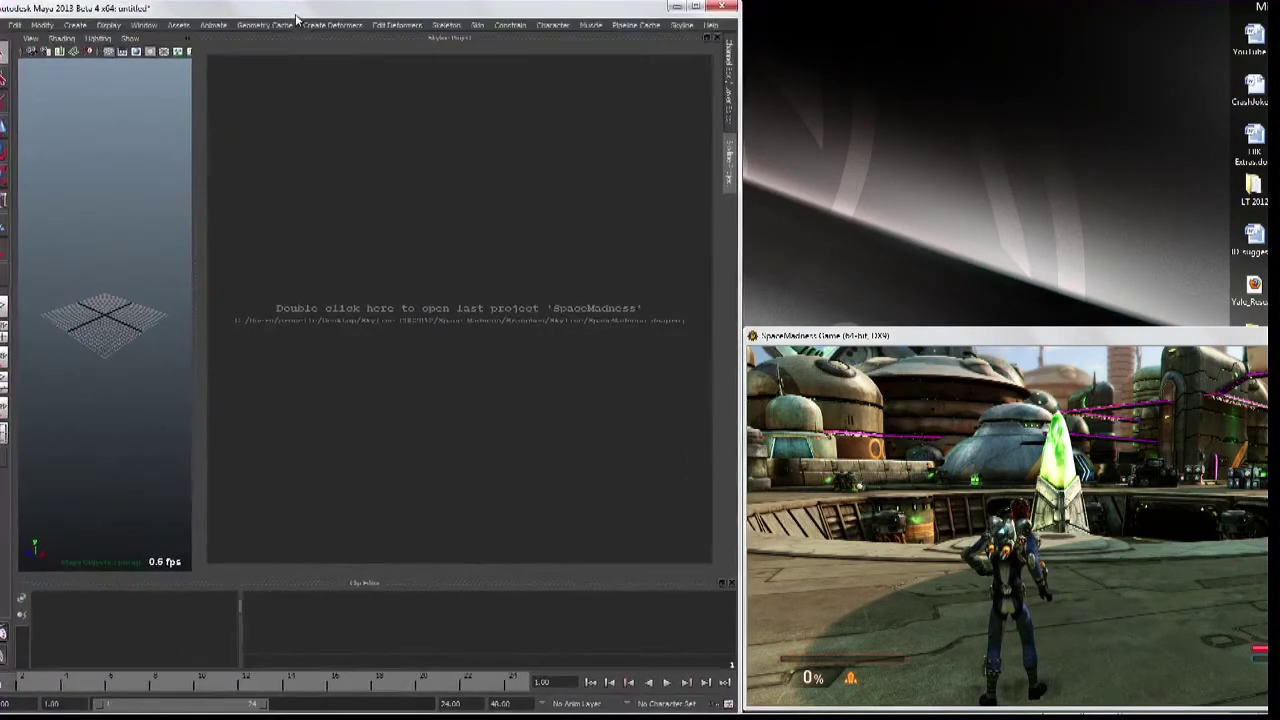
double_click(470, 318)
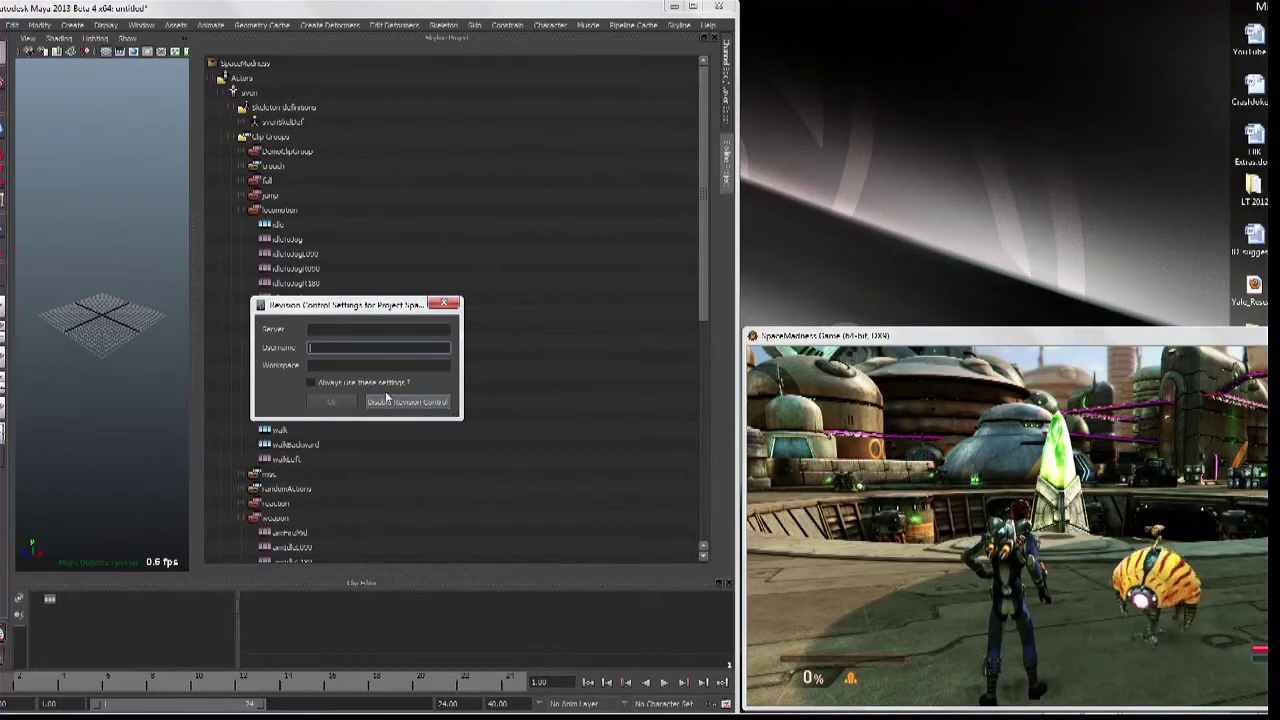
left_click_drag(368, 305, 358, 294)
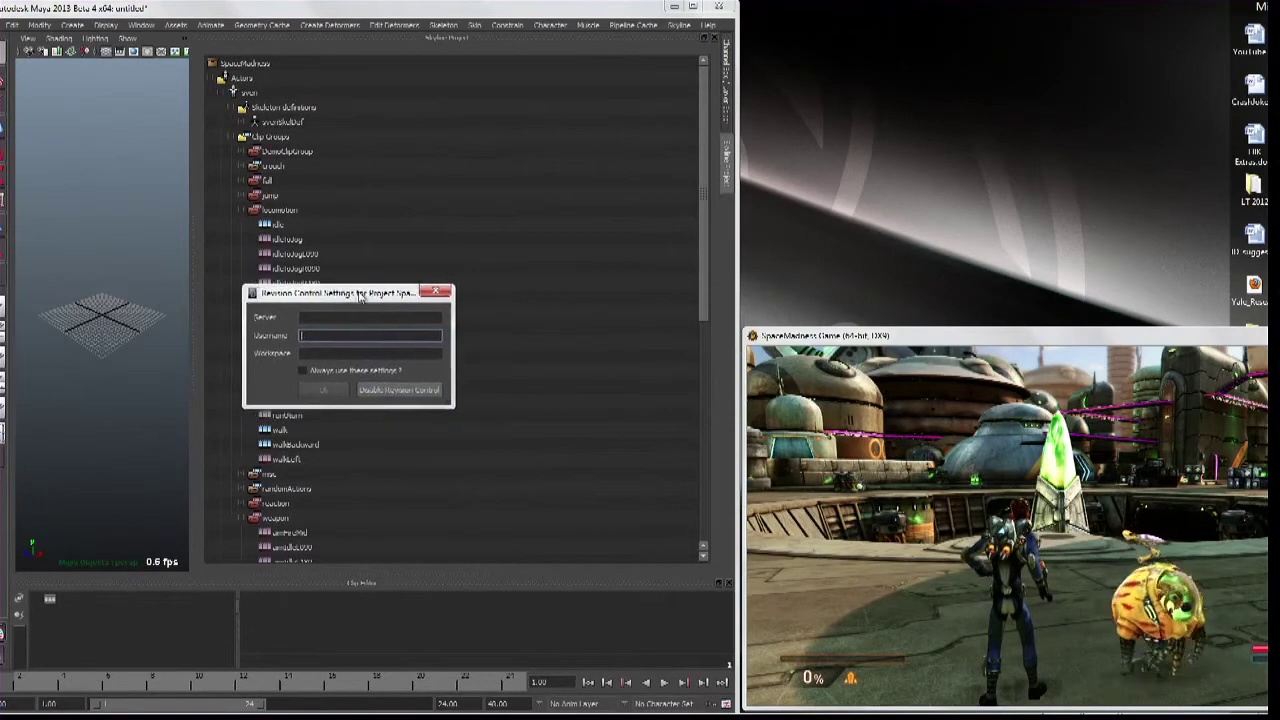
left_click(377, 389)
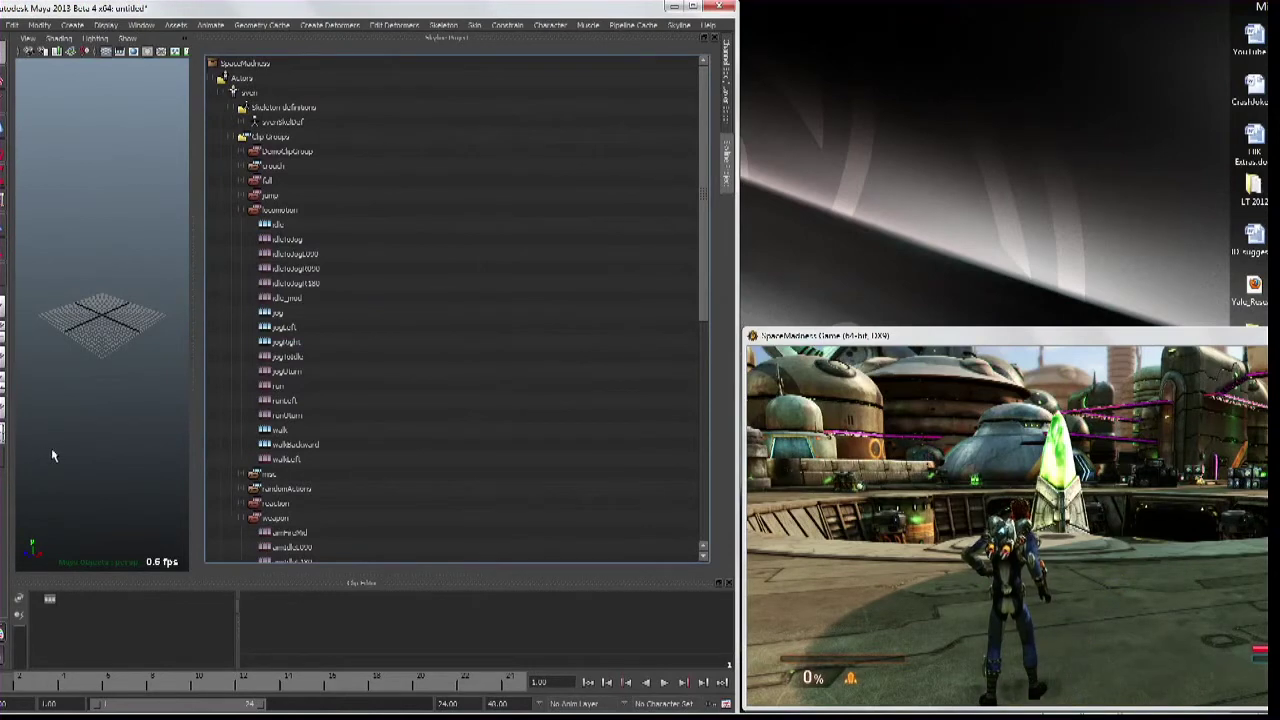
- Open the Skyline watch window and connect it to the running game
left_click(1, 634)
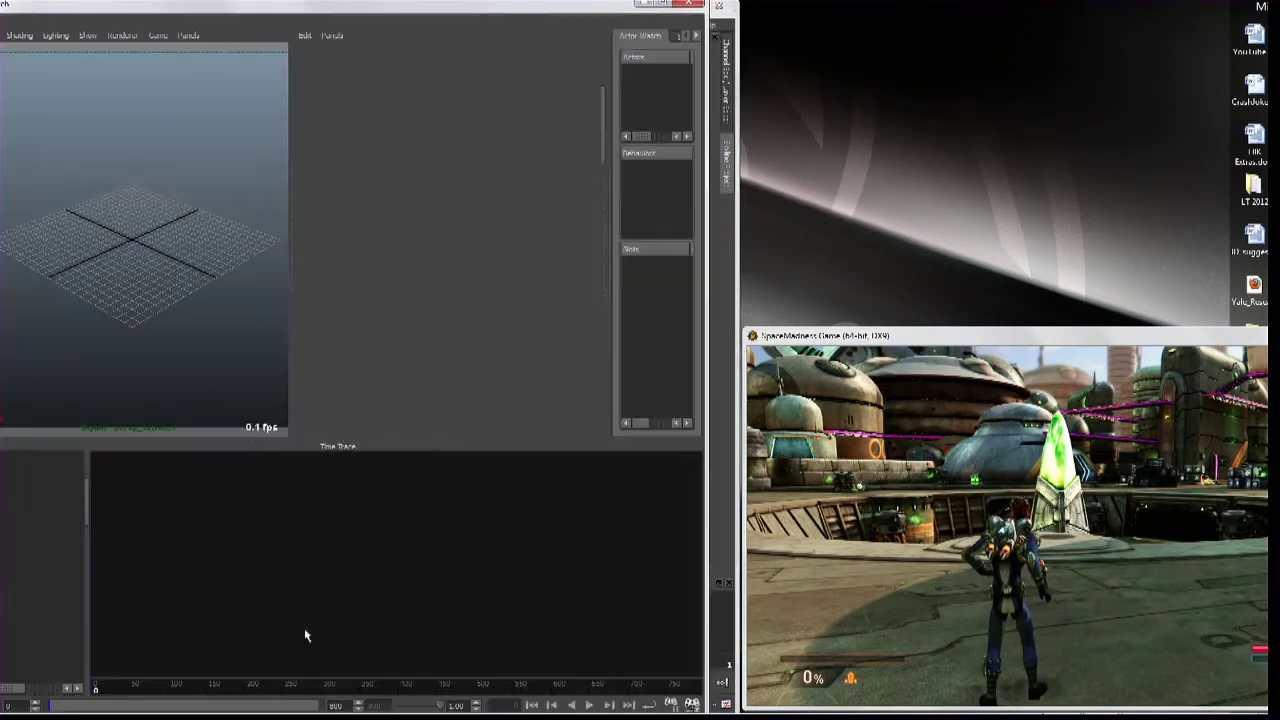
left_click(693, 702)
left_click(300, 404)
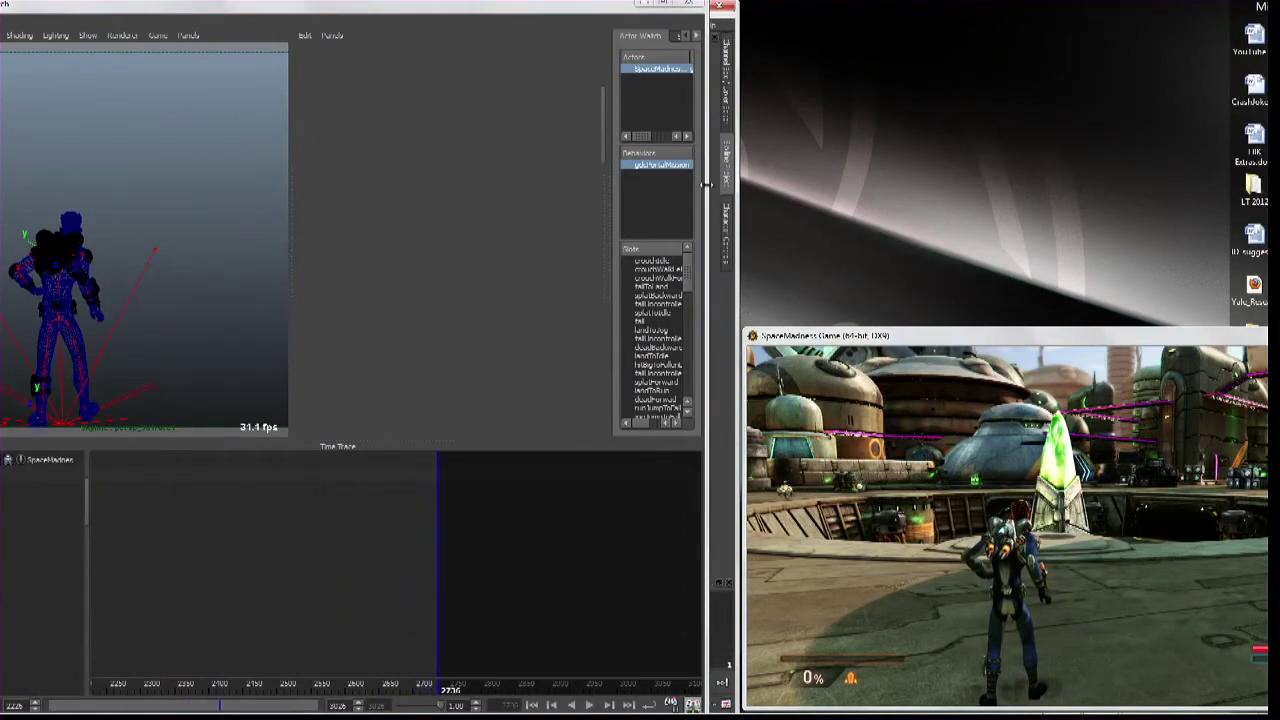
- Float the Skyline Project panel outside the main Maya window and shorten it to uncover the game view
left_click(645, 8)
left_click_drag(443, 34, 977, 9)
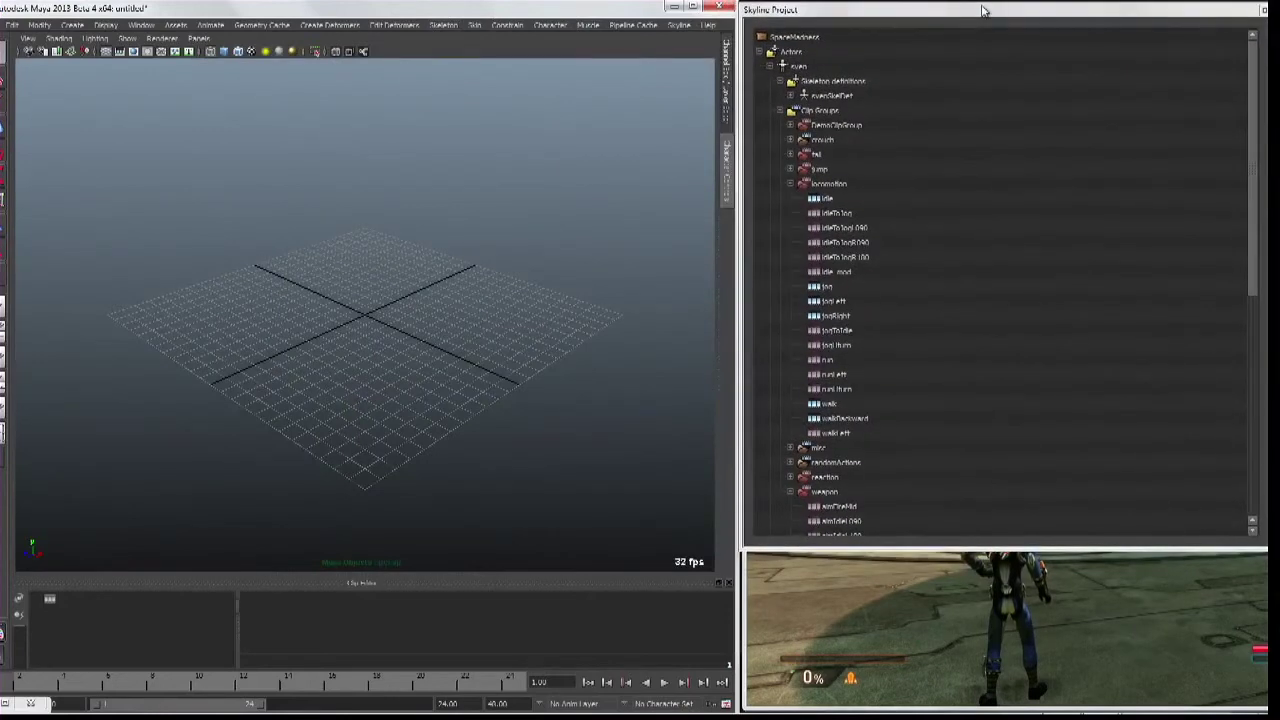
left_click_drag(950, 551, 963, 340)
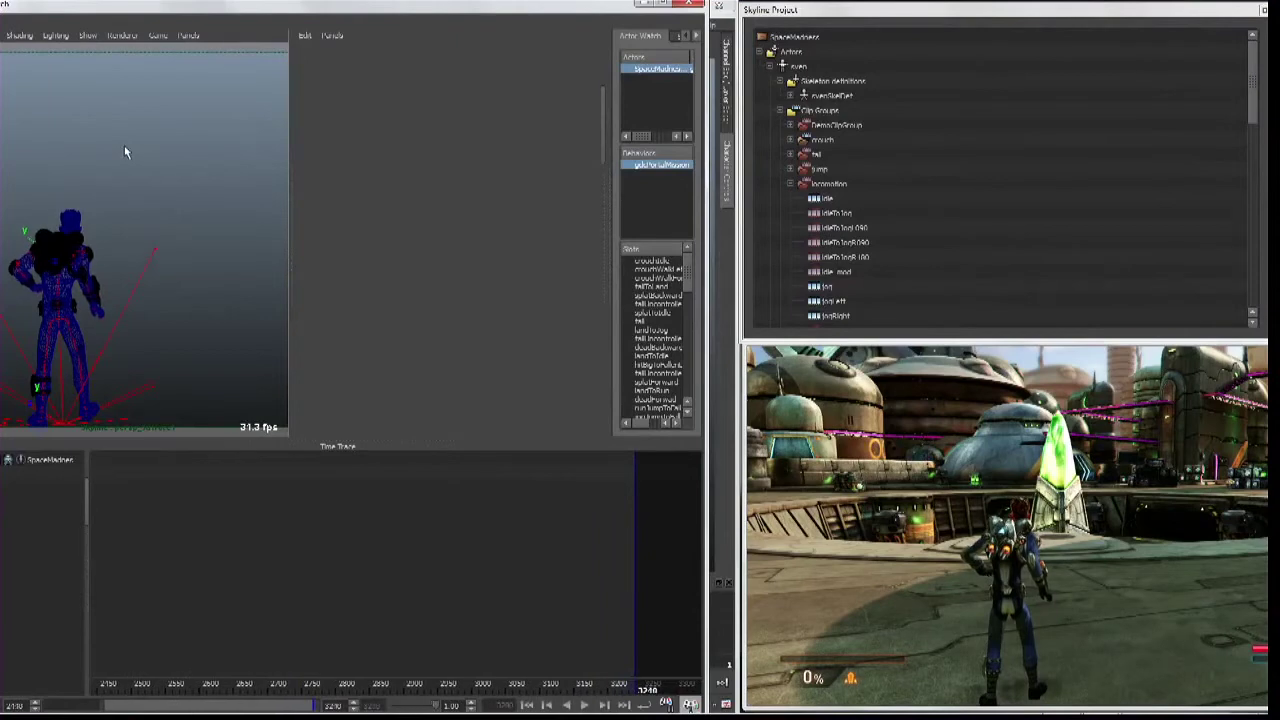
- Load the gdcPortalMission behavior into the graph editor and enlarge the editor to fill the window
left_click_drag(648, 164, 443, 209)
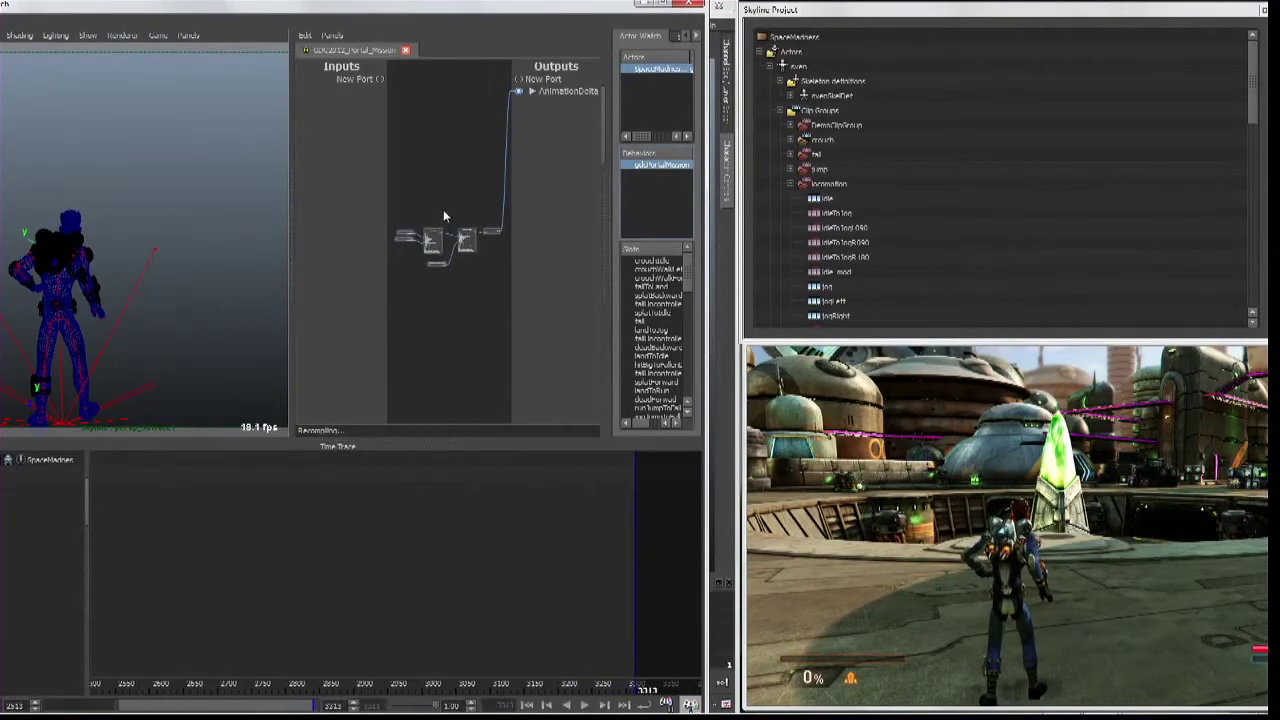
middle_click_drag(208, 276, 321, 268)
scroll(300, 302, "up", 4)
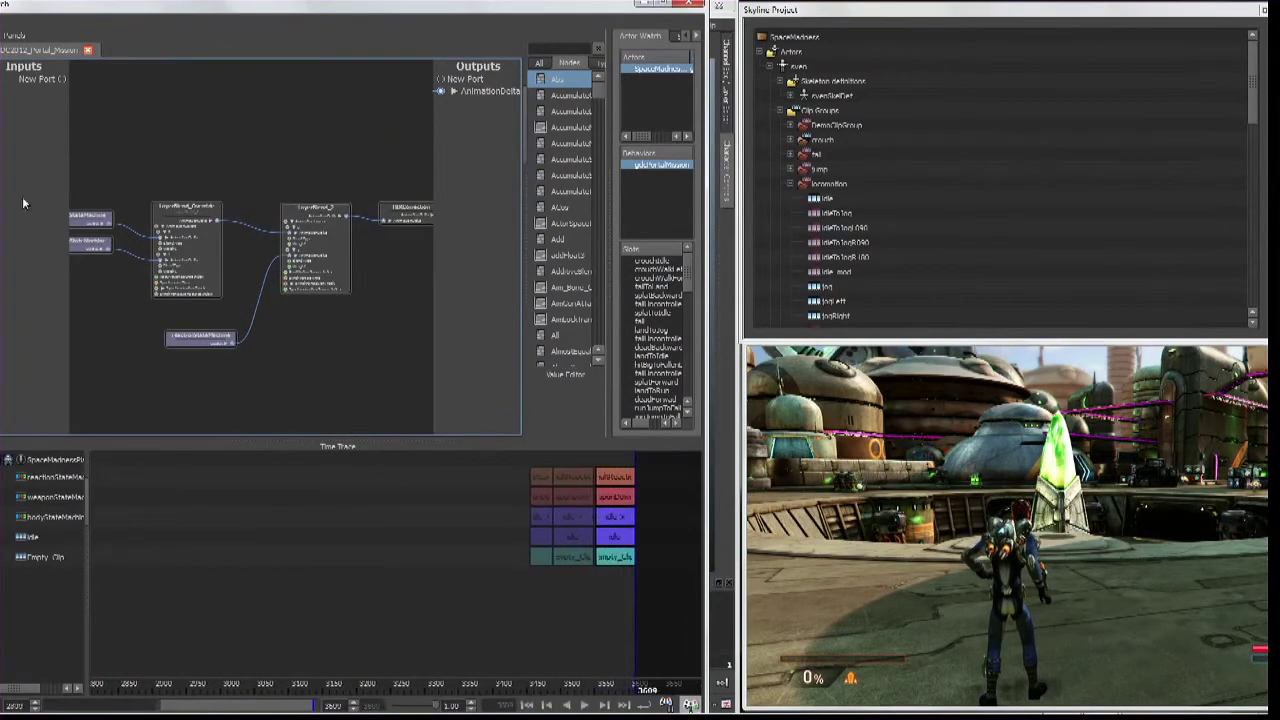
key("space")
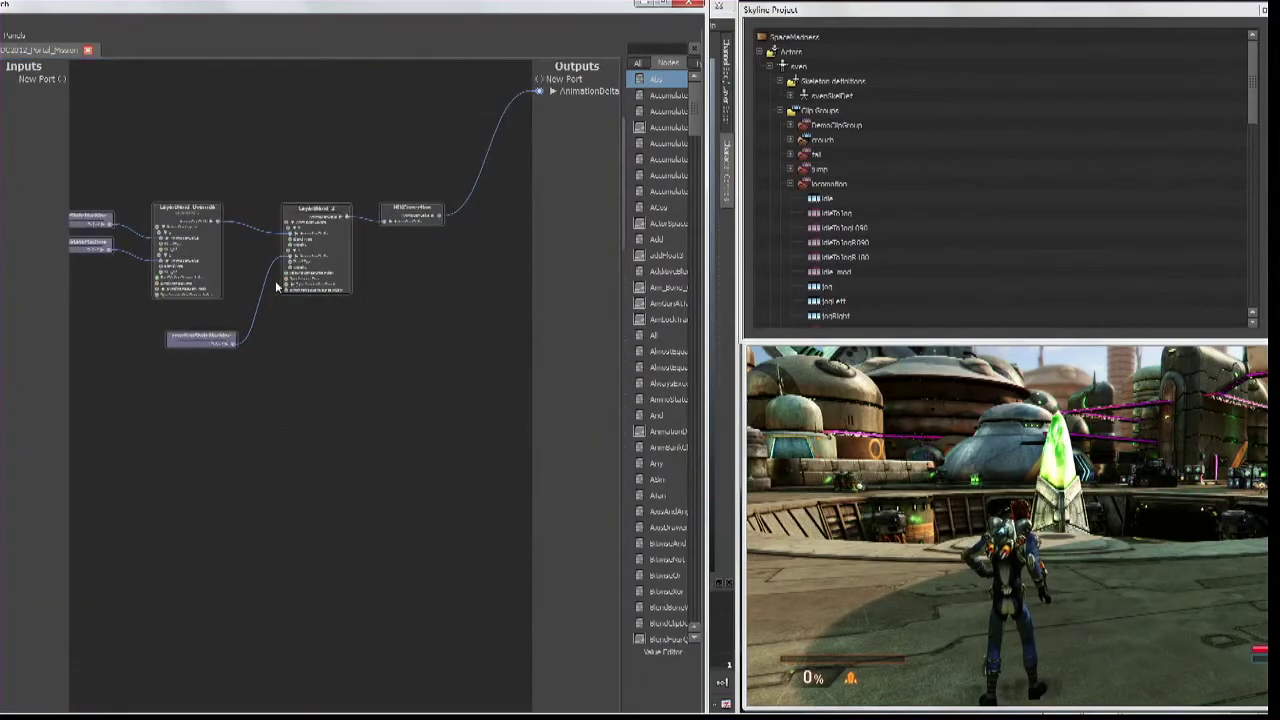
- Connect bodyStateMachine directly to the AnimationDelta output and delete the layer blend, HIK, weapon and reaction state machine nodes
middle_click_drag(276, 282, 339, 363, "alt")
left_click_drag(144, 288, 539, 91)
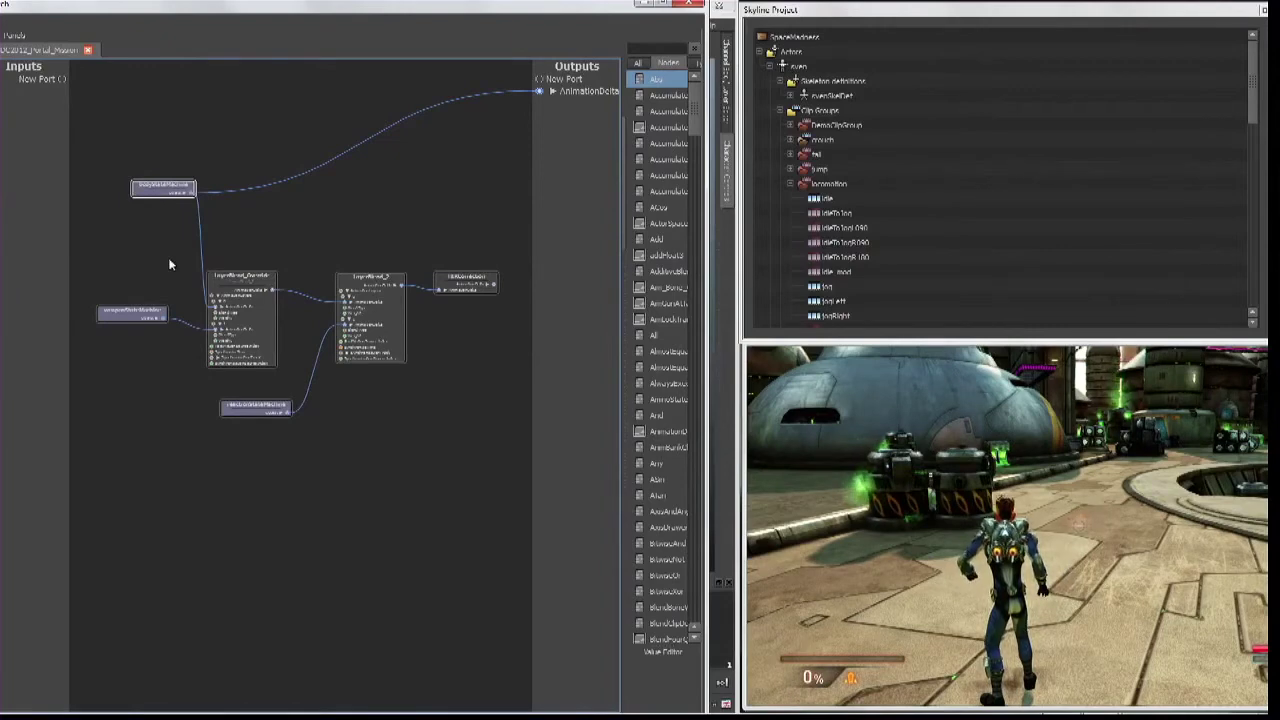
left_click_drag(123, 263, 468, 424)
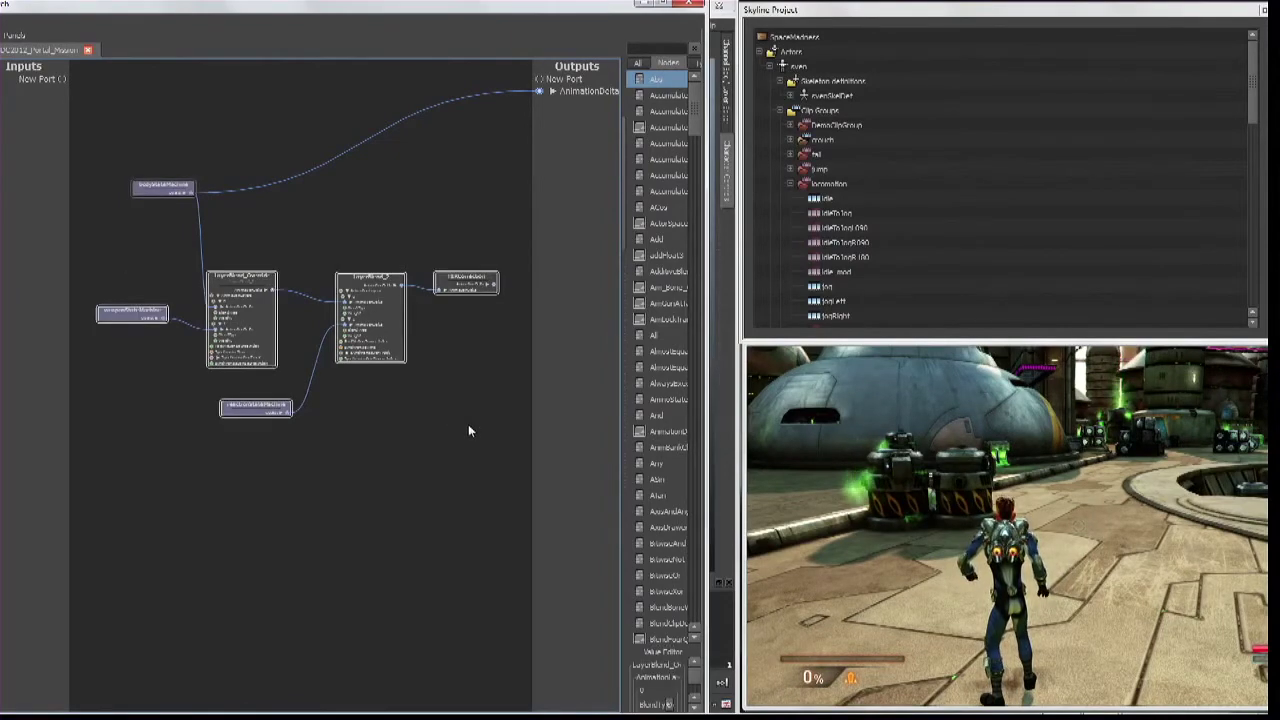
key("Delete")
- Open bodyStateMachine to examine its states and transitions
double_click(163, 188)
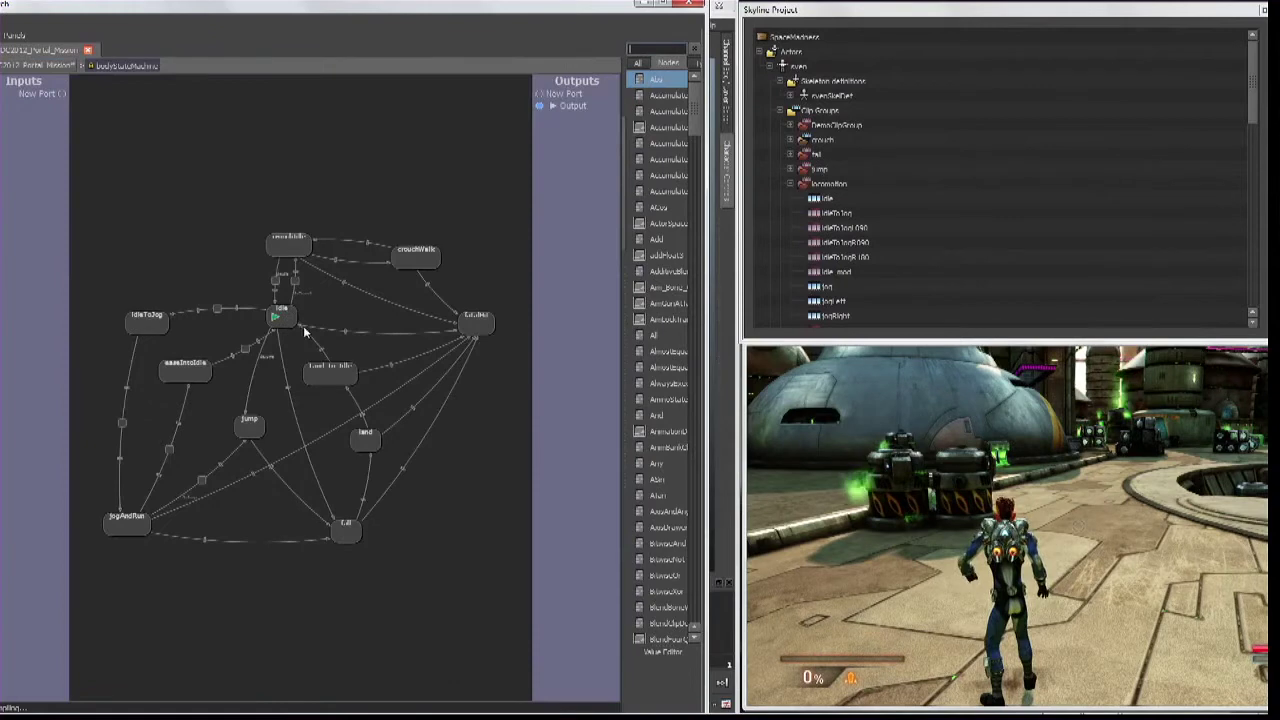
middle_click_drag(225, 384, 235, 353, "alt")
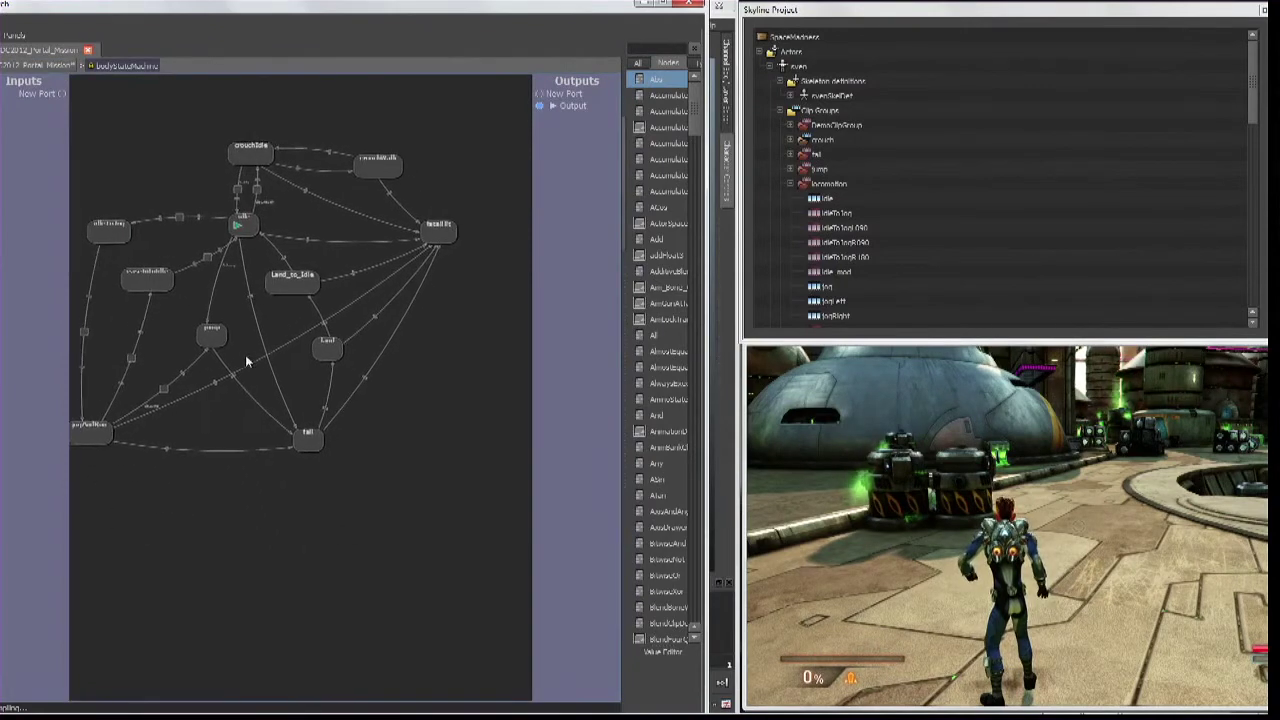
- Open the fall state to examine its clip and physics nodes, and return to the bodyStateMachine graph
scroll(309, 380, "up", 5)
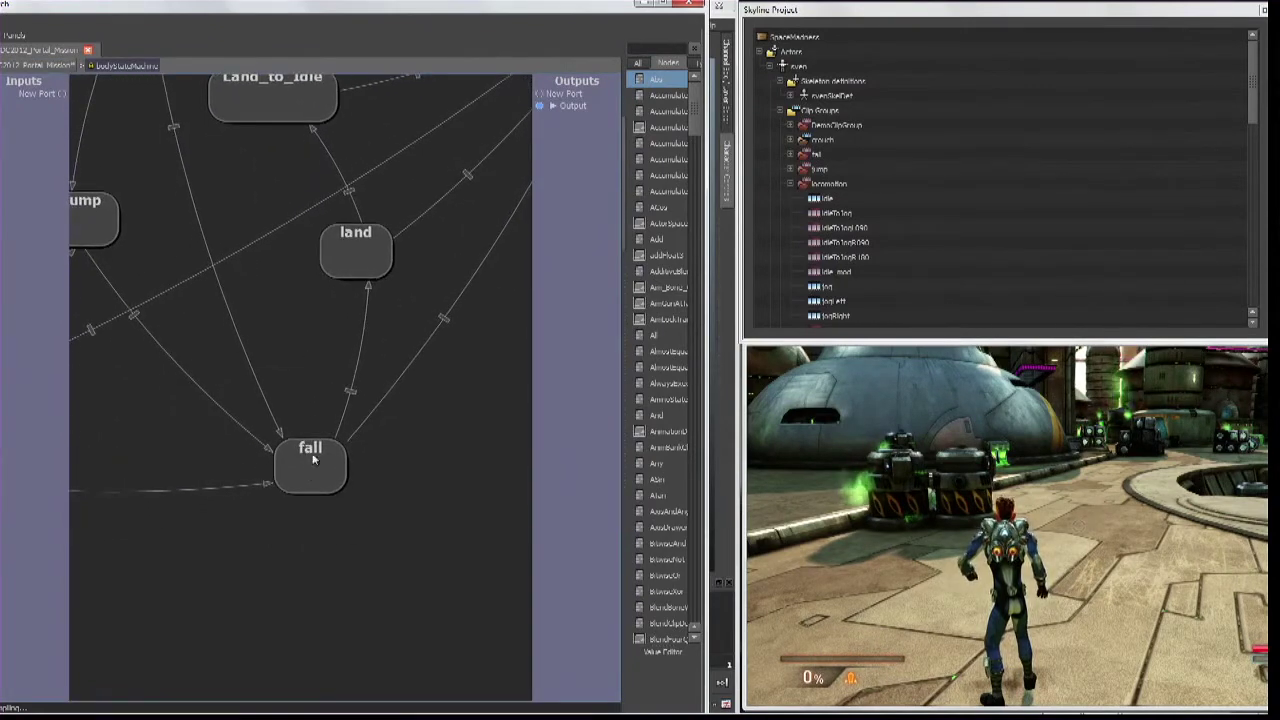
double_click(307, 466)
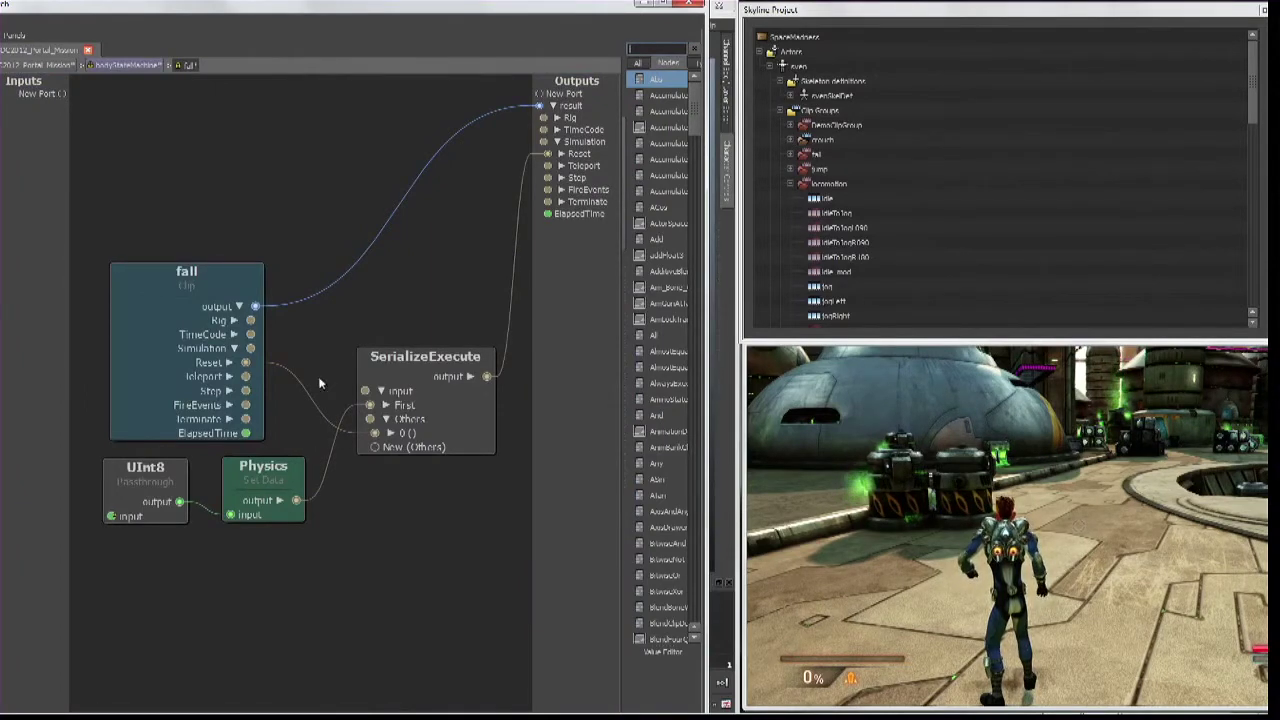
left_click(125, 65)
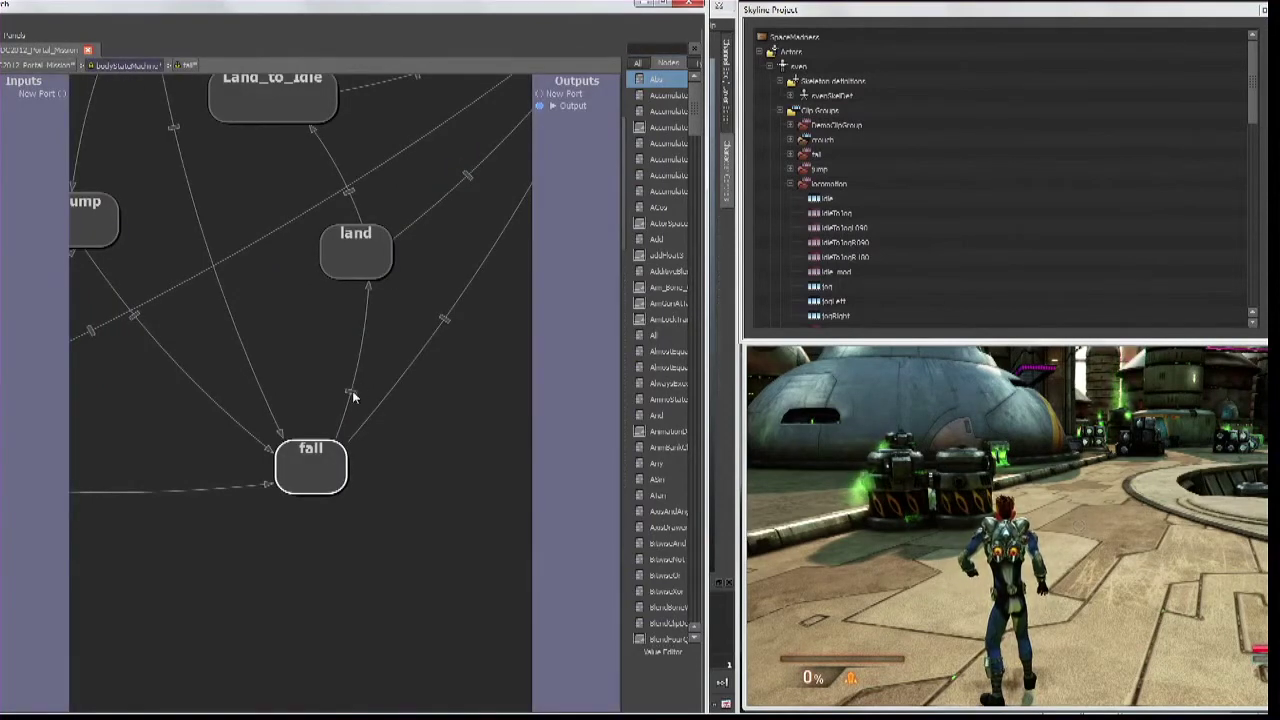
- Examine the fall-to-land transition's enter condition and the raycast logic inside its gdc2012_timeToLand compound, and return to the enter condition
left_click(352, 392)
double_click(352, 393)
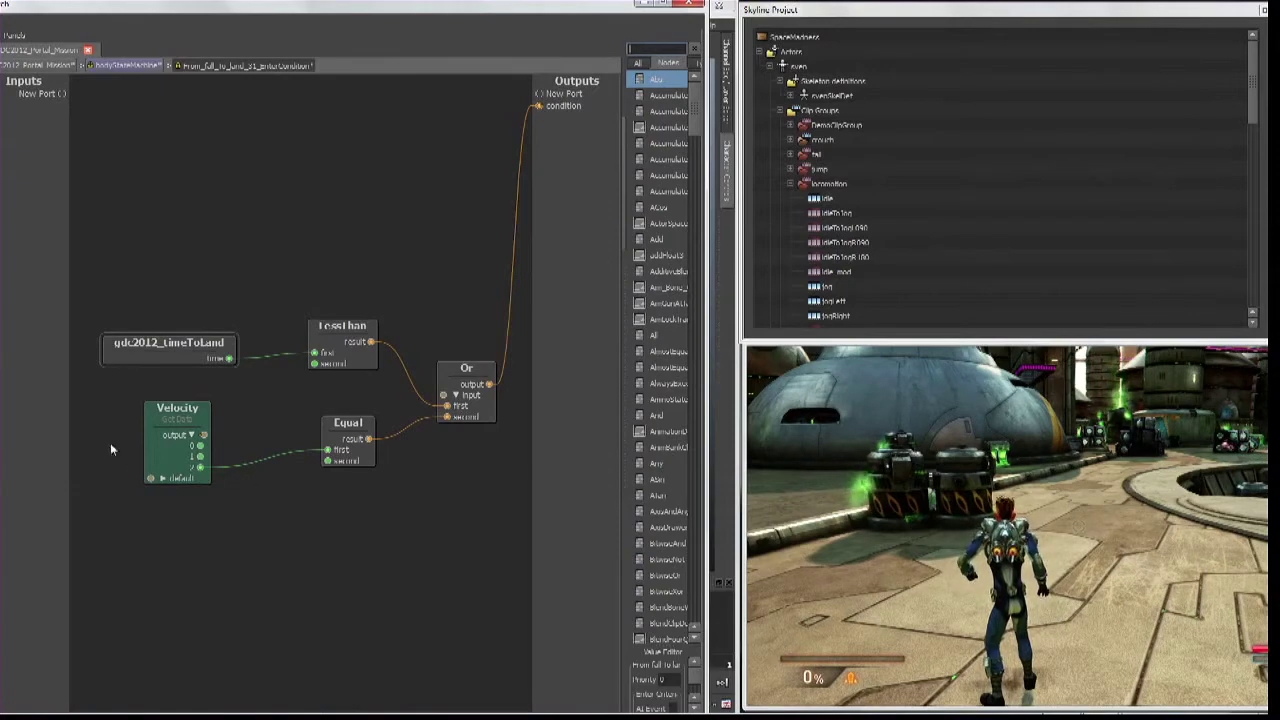
double_click(168, 343)
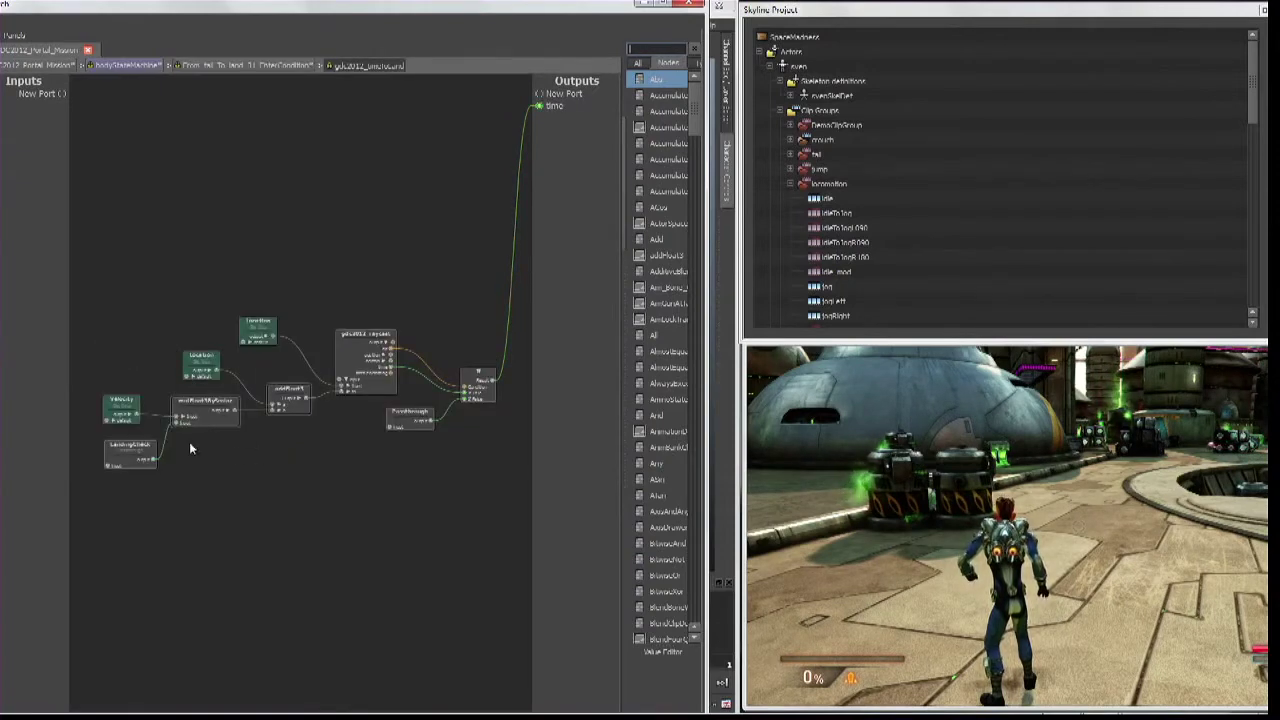
mouse_move(172, 462)
right_mouse_down()
mouse_move(241, 436)
mouse_move(193, 448)
right_mouse_up()
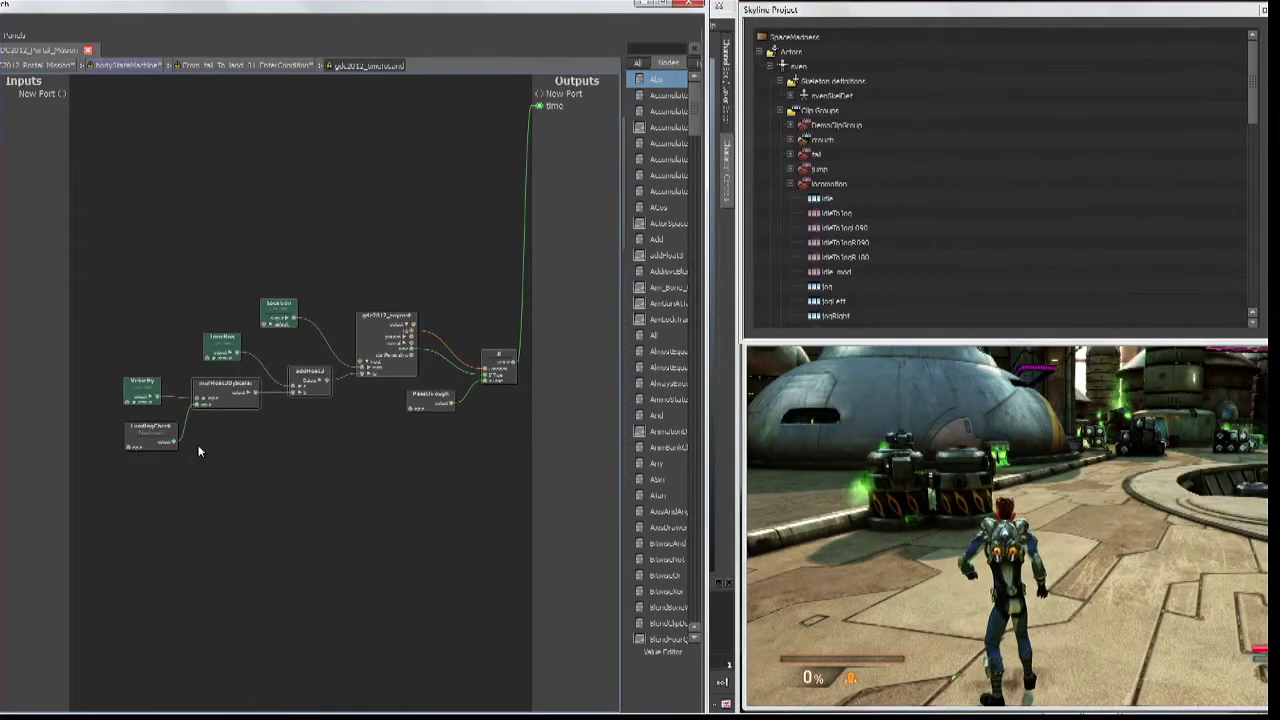
right_click_drag(143, 460, 228, 478)
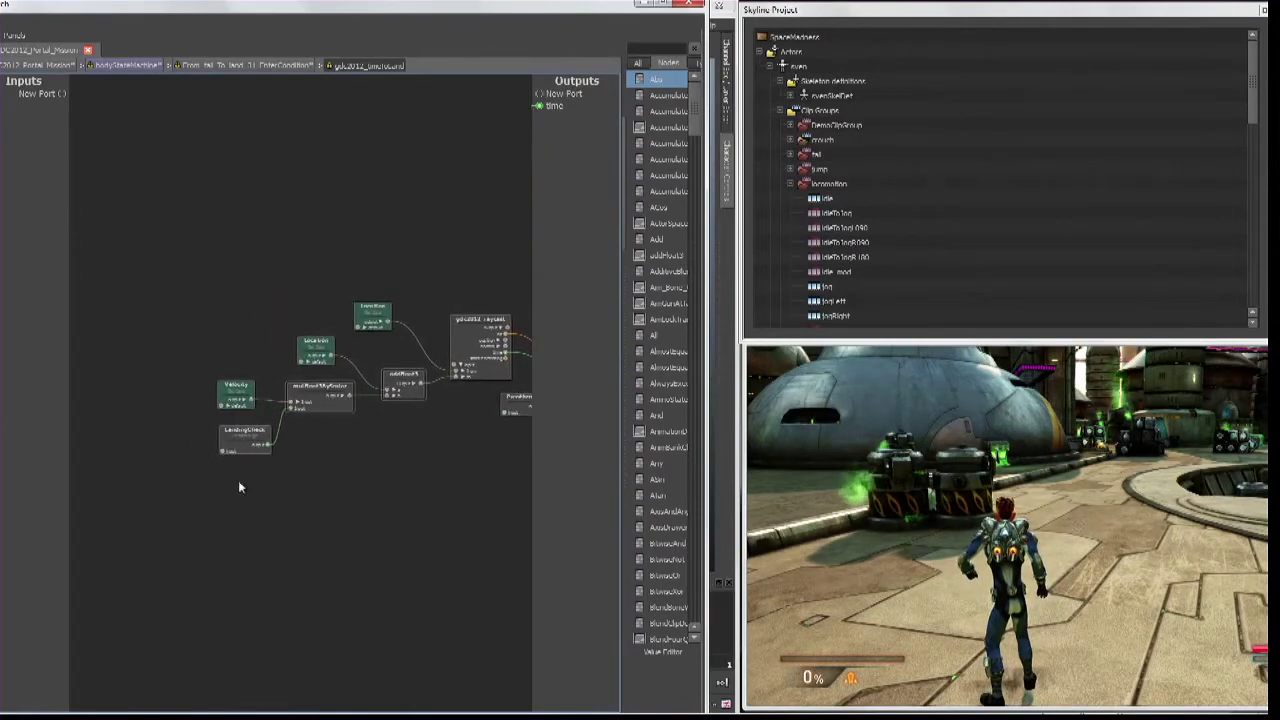
scroll(250, 486, "up", 3)
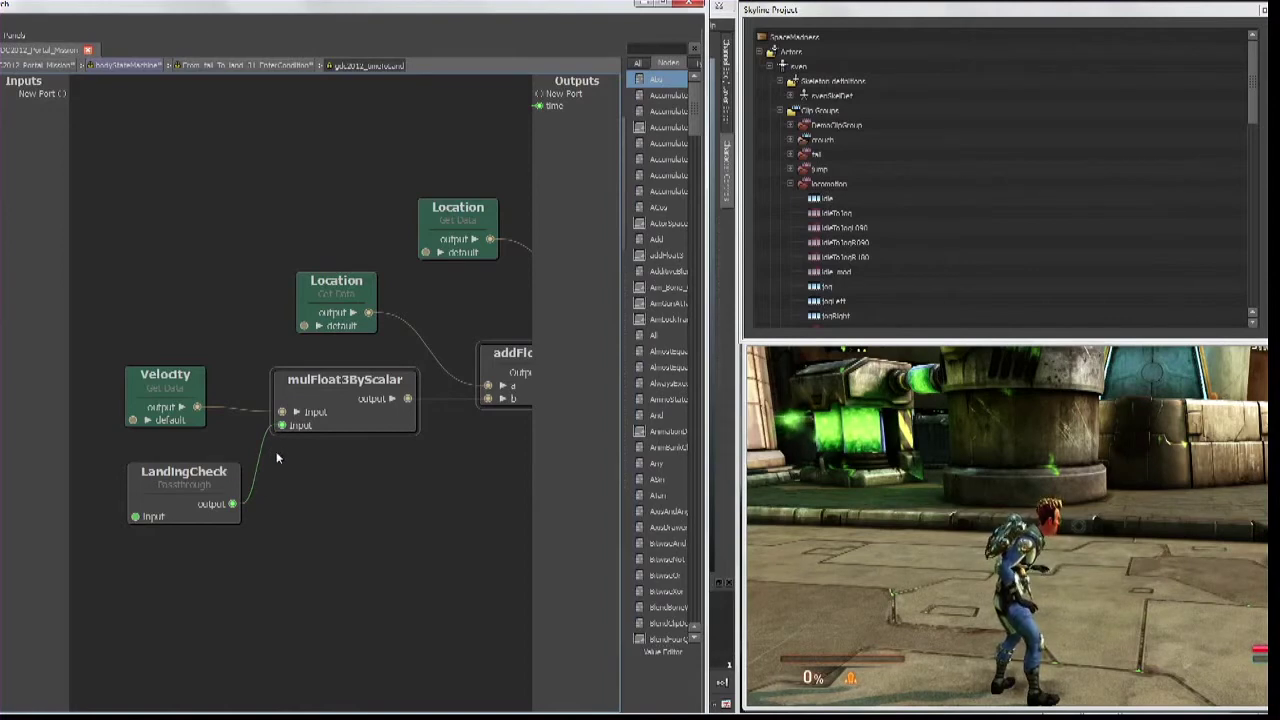
middle_click_drag(347, 372, 200, 388)
middle_click_drag(268, 392, 114, 400)
middle_click_drag(307, 372, 213, 370)
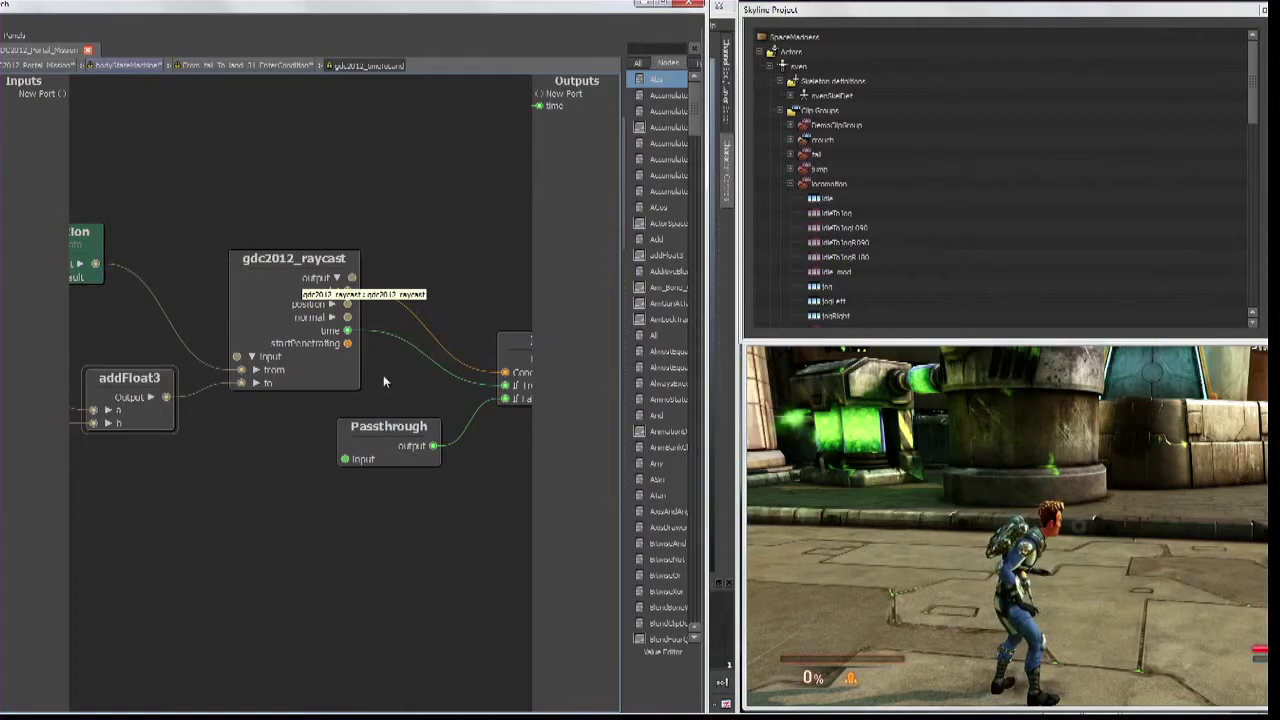
scroll(350, 372, "down", 3)
middle_click_drag(355, 373, 397, 355)
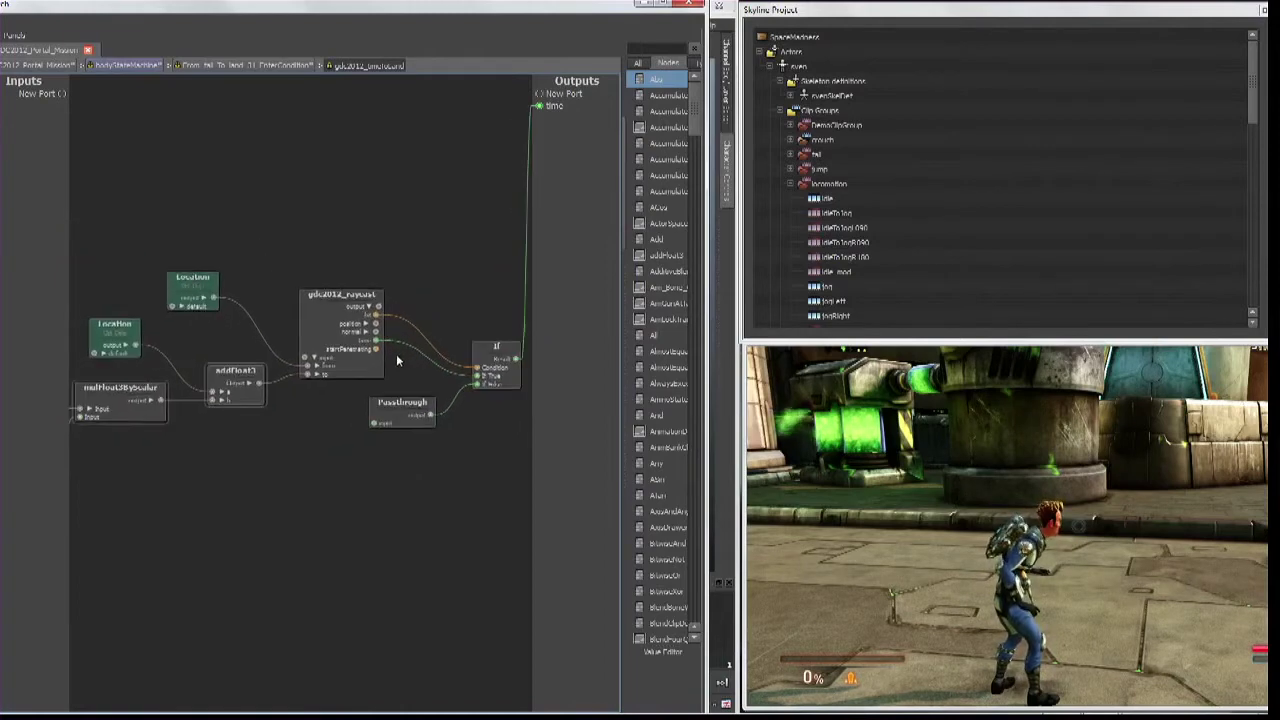
left_click(212, 66)
left_click(257, 246)
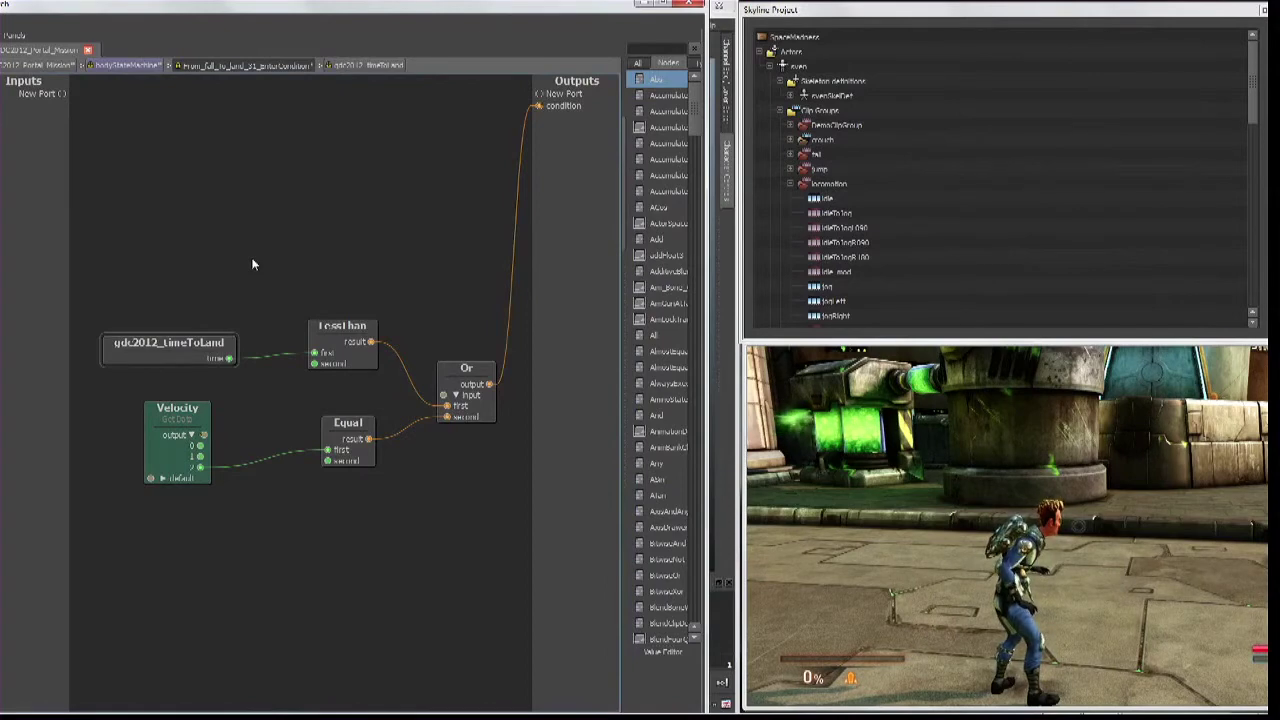
- Group the timeToLand, Velocity, LessThan, Equal and Or nodes into one compound and reposition it in the graph
left_click_drag(126, 302, 481, 499)
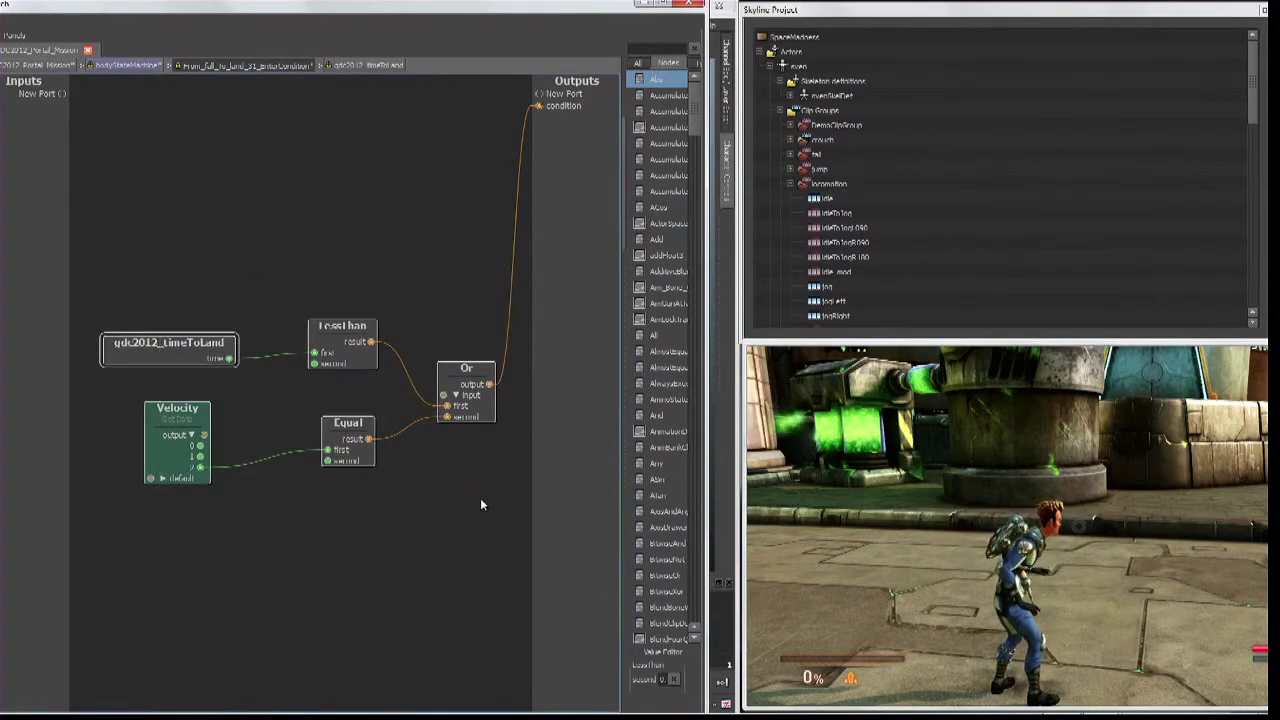
right_click(339, 336)
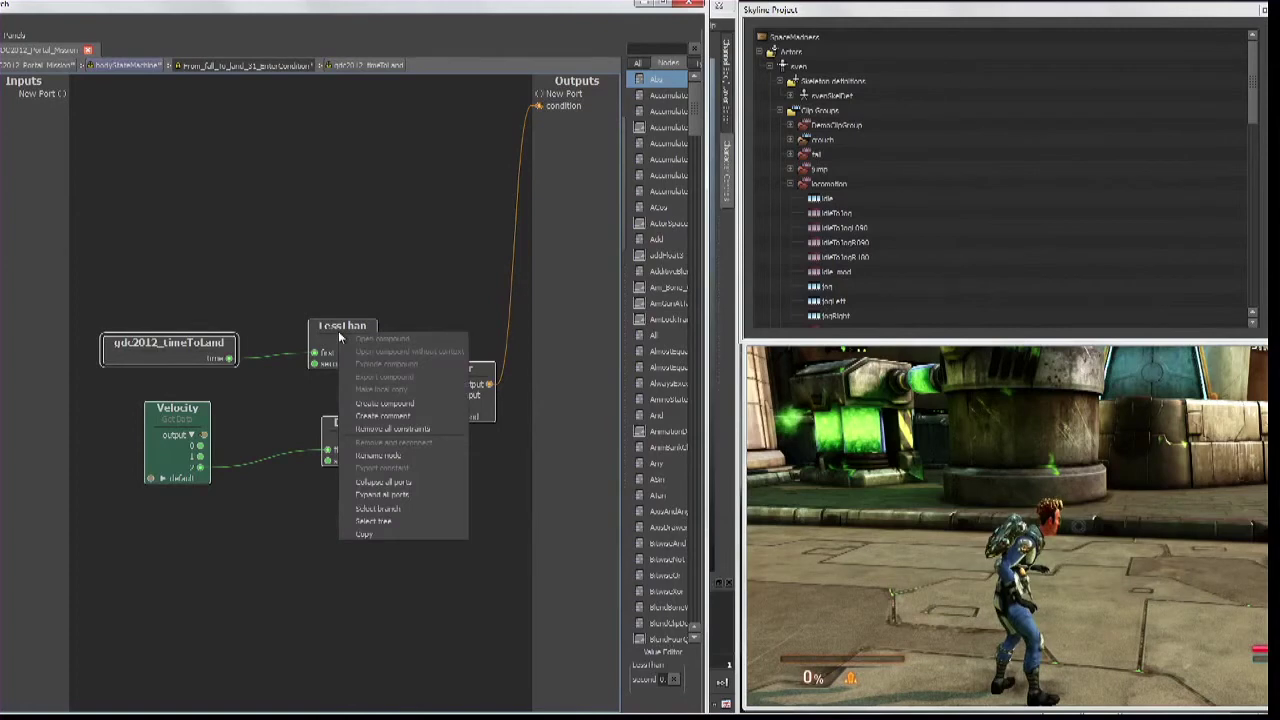
left_click(384, 403)
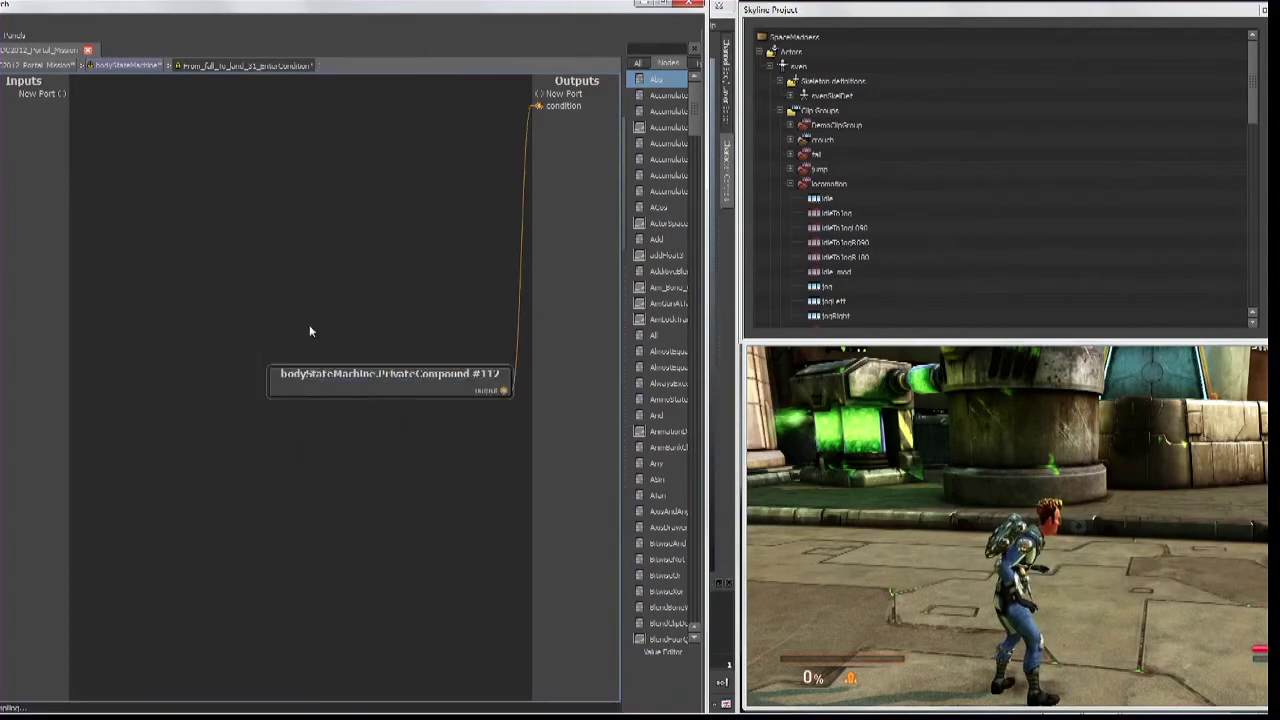
left_click_drag(316, 362, 297, 340)
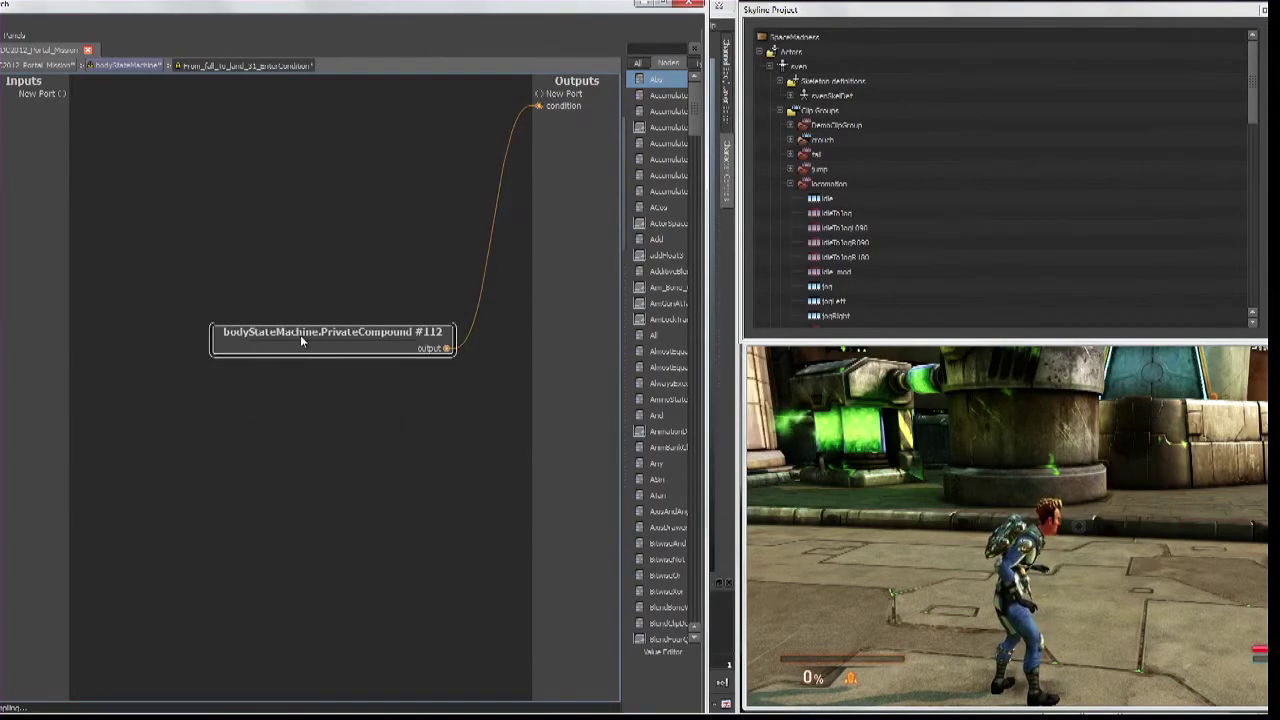
- Rename the new compound node to MyCompound
double_click(302, 332)
type("M")
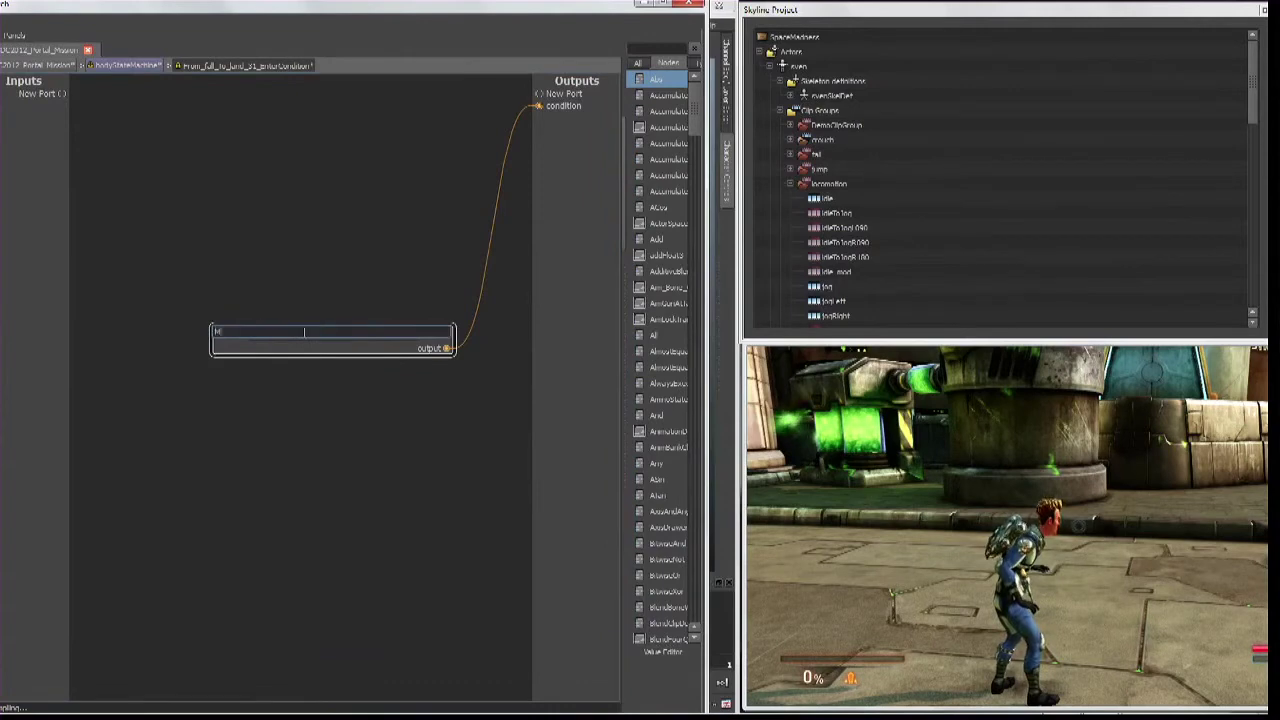
type("yCompu")
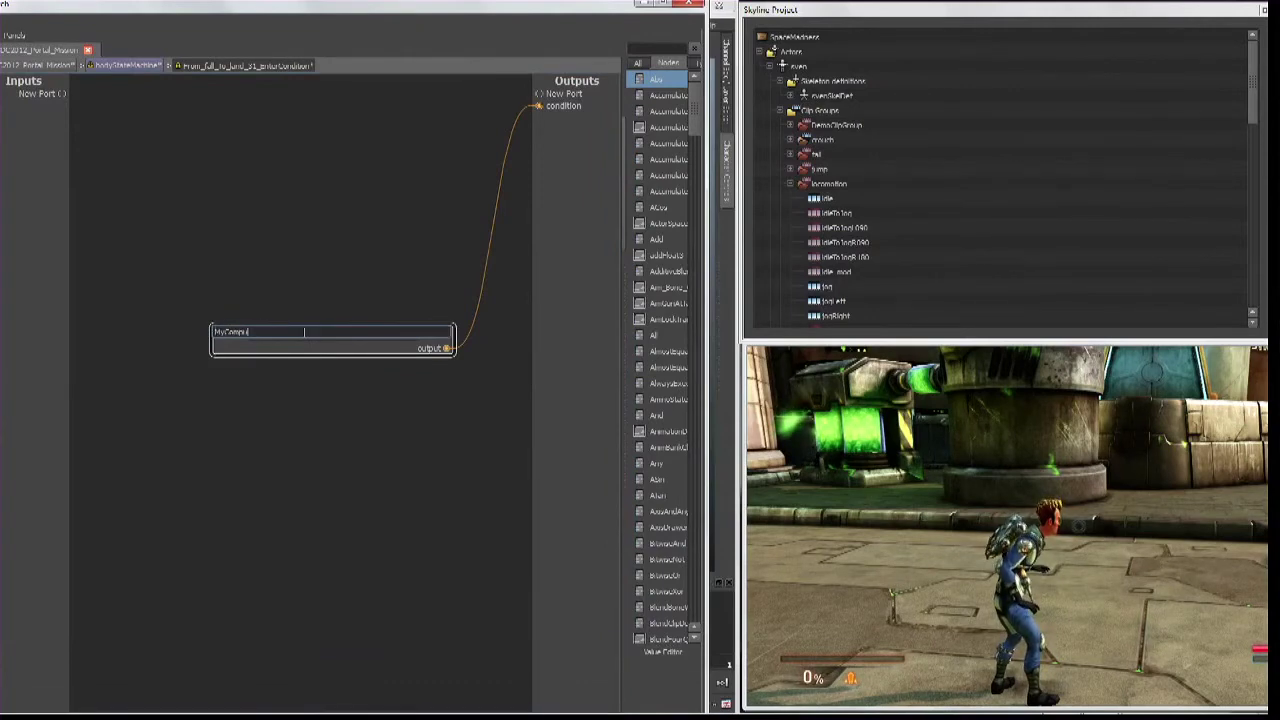
key("BackSpace")
type("ound")
key("Return")
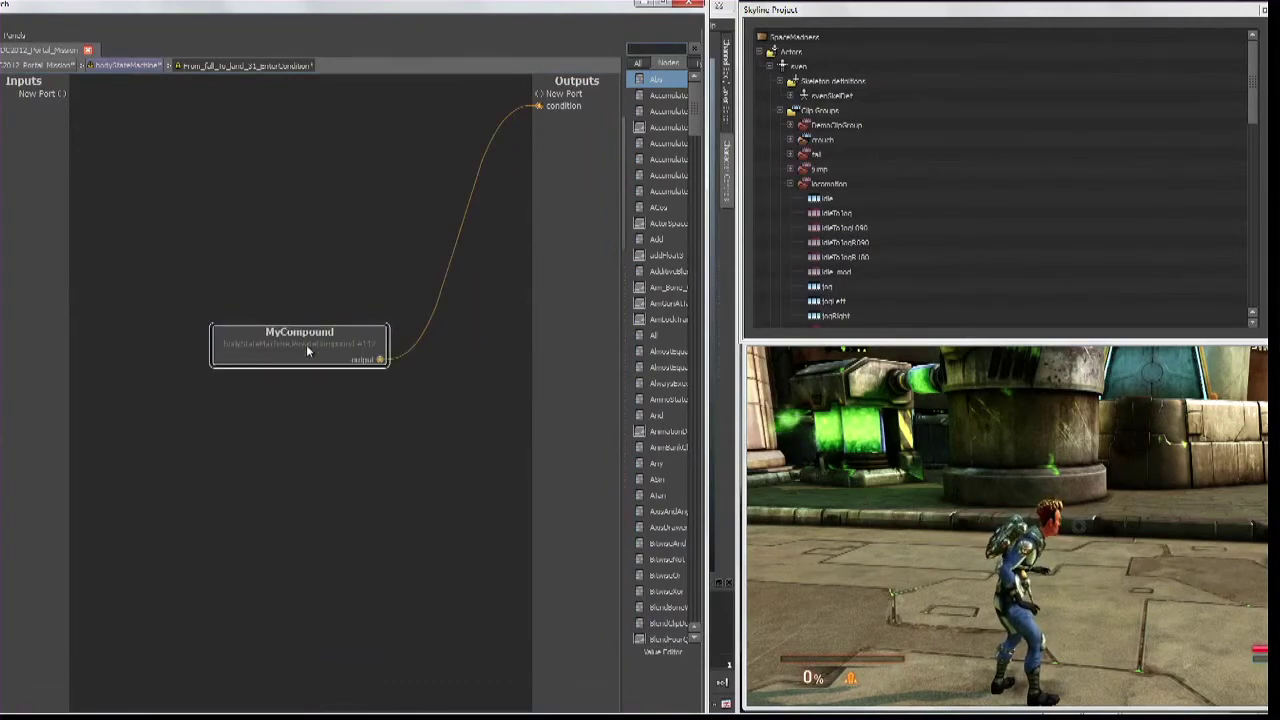
- Inside MyCompound, expose the LessThan node's second port as a compound input and name it time
double_click(311, 337)
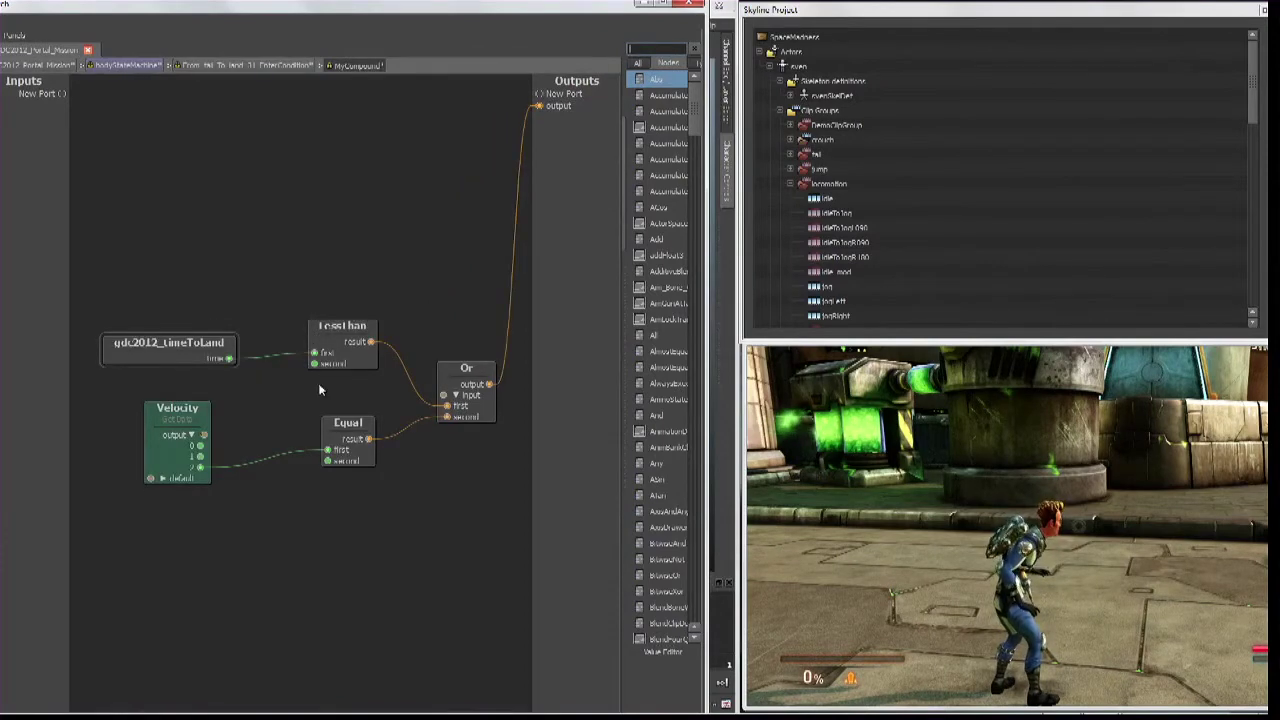
left_click_drag(343, 328, 333, 324)
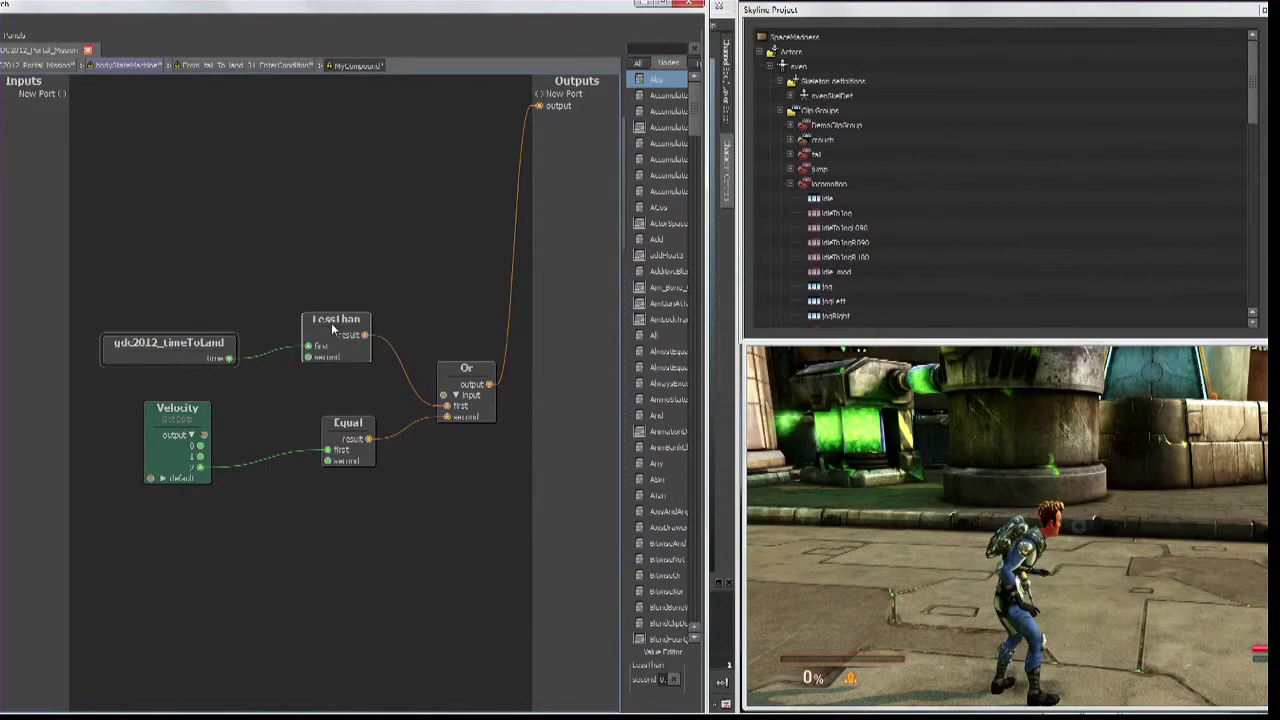
left_click_drag(620, 358, 513, 358)
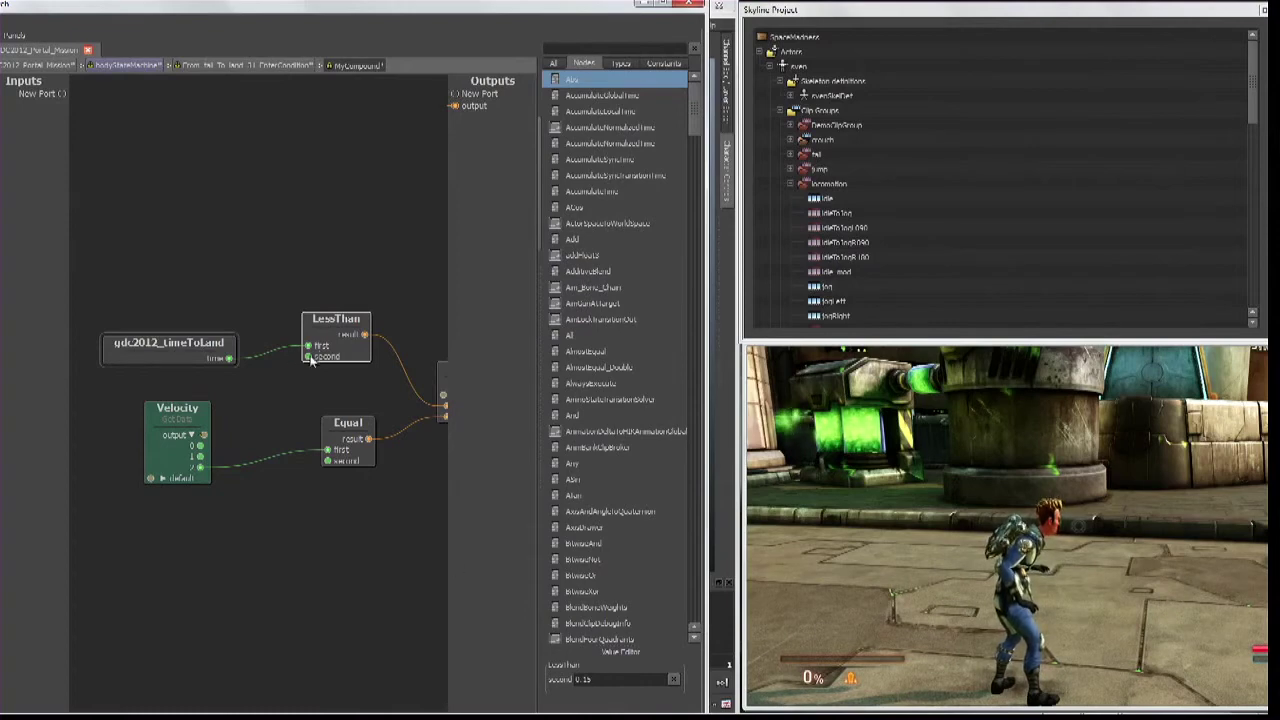
left_click_drag(309, 362, 58, 95)
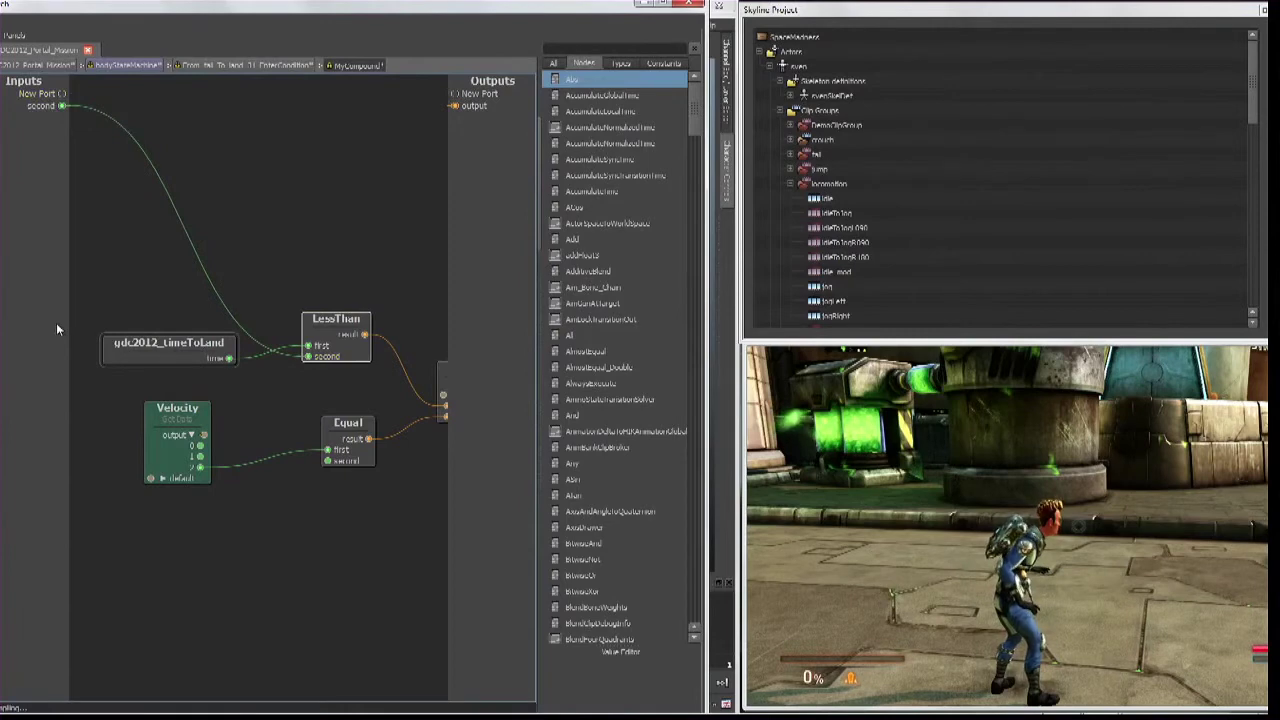
double_click(42, 106)
key("BackSpace")
key("Return")
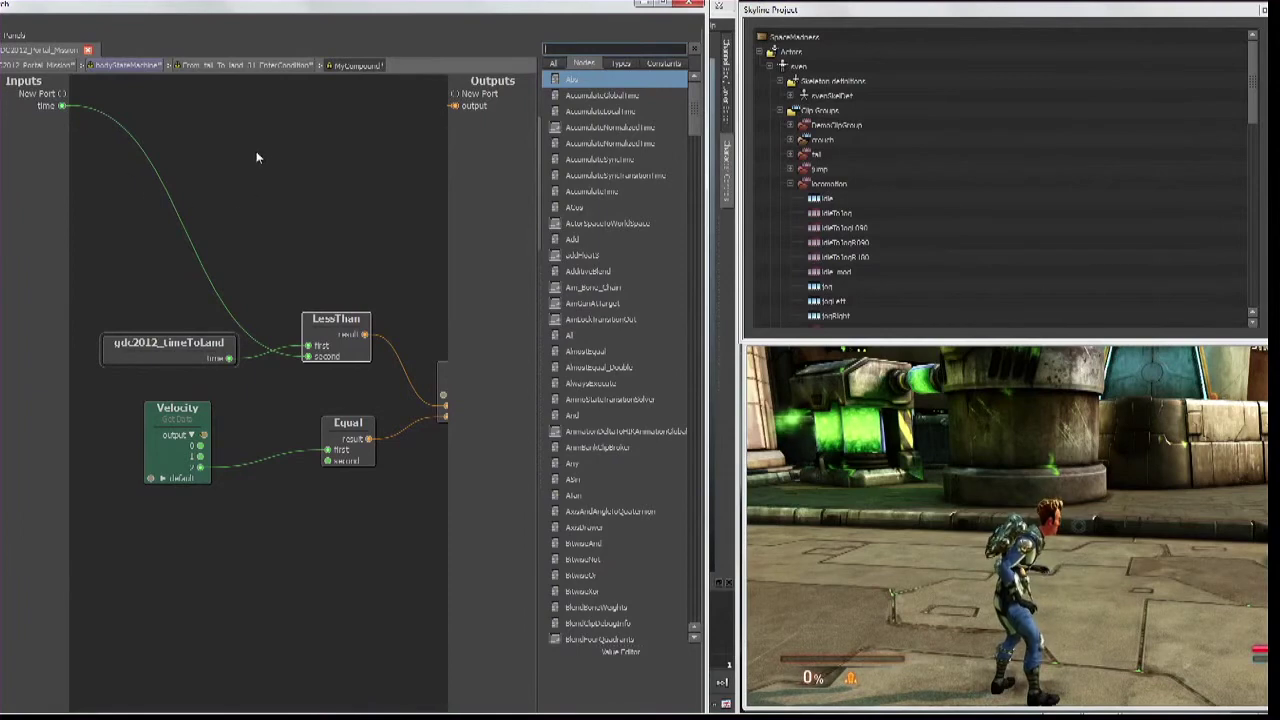
- Return to the enter condition graph, reposition MyCompound and export it as a reusable compound named MyCompound
left_click(257, 65)
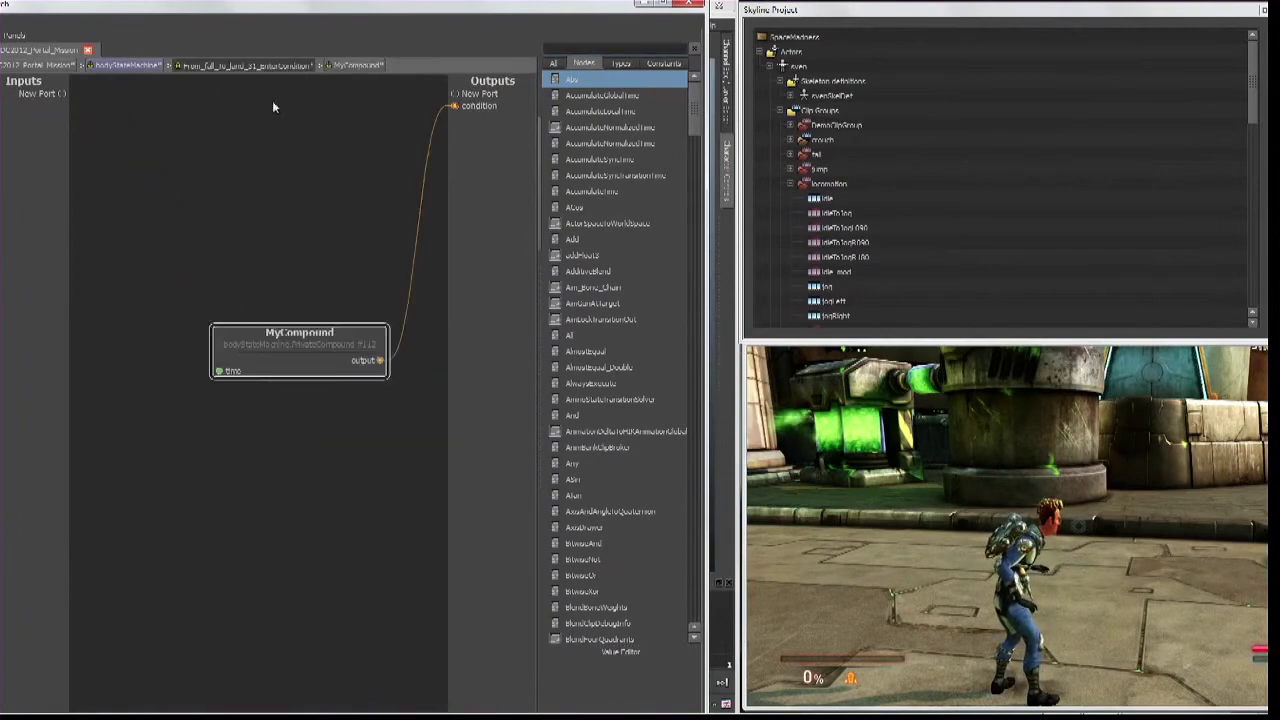
left_click_drag(274, 339, 224, 278)
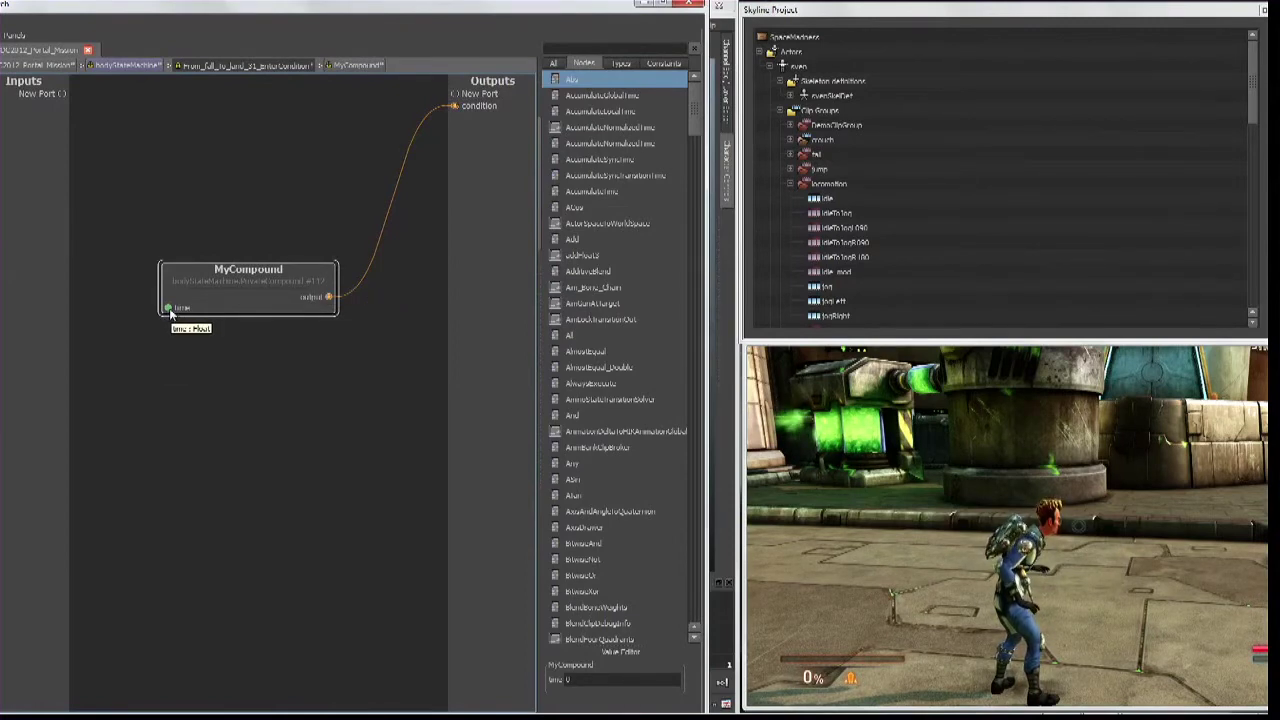
right_click(245, 268)
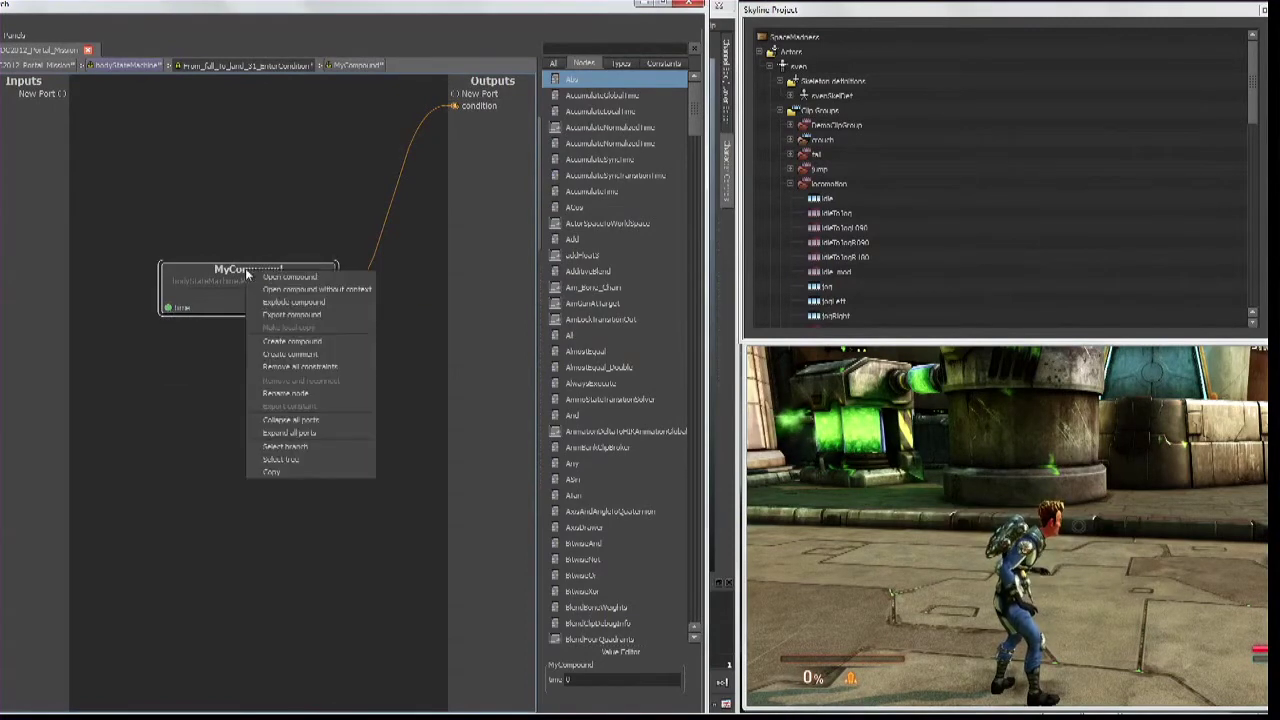
left_click(291, 316)
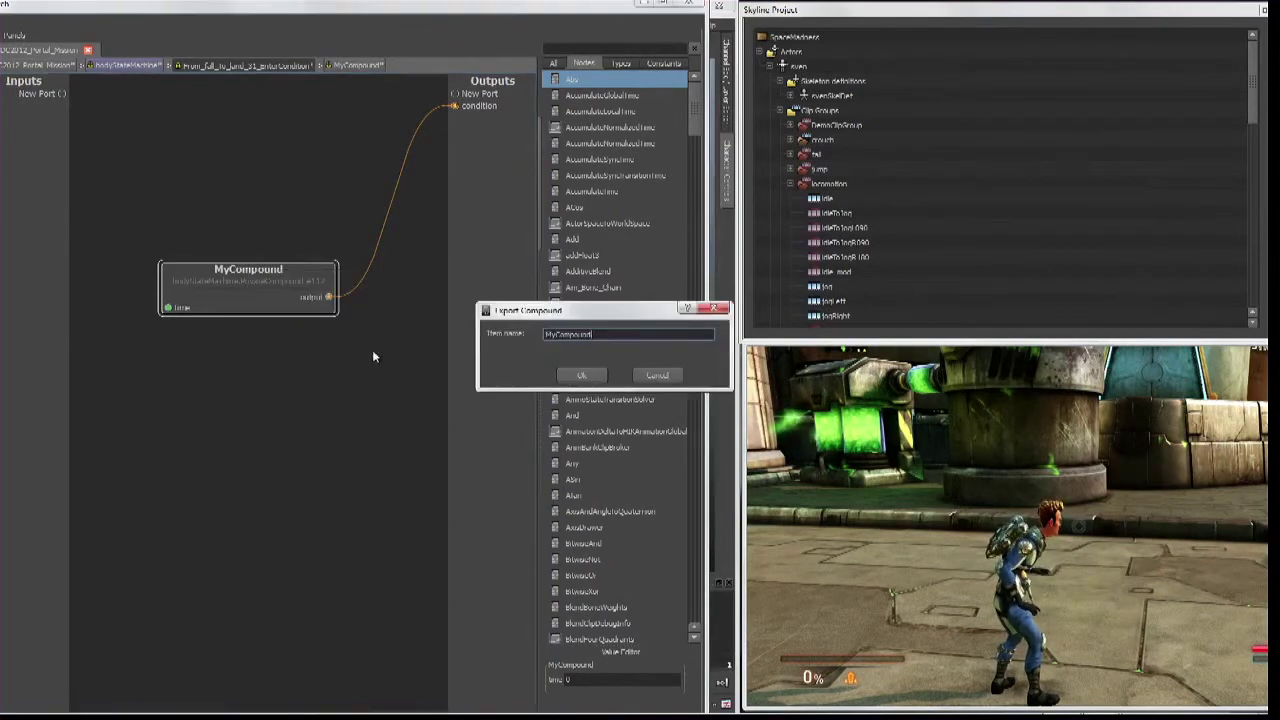
left_click(588, 377)
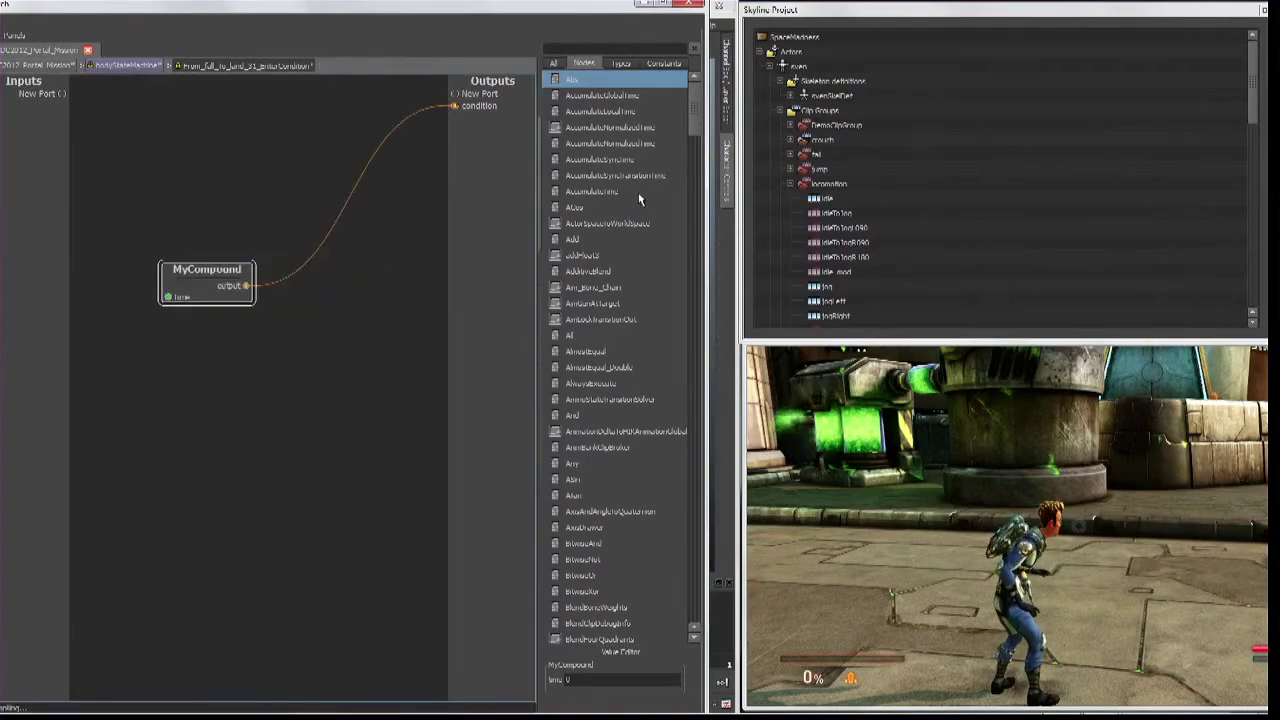
scroll(690, 140, "down", 3)
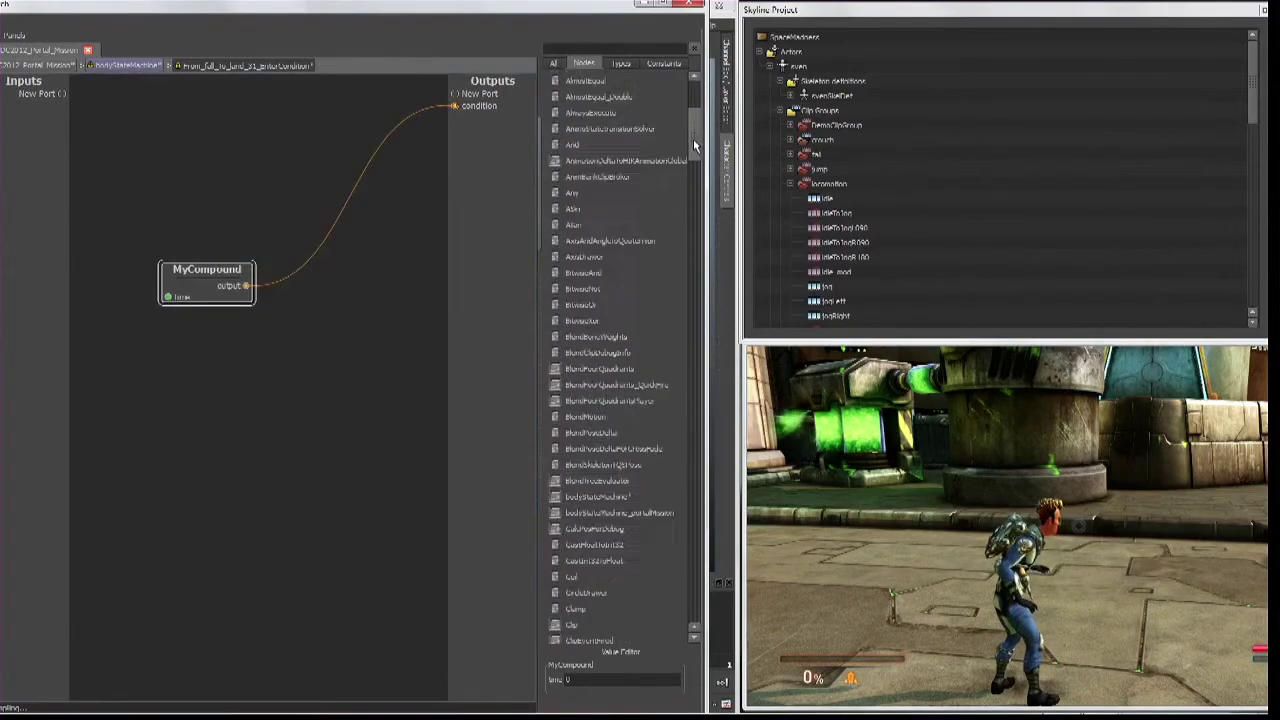
- Open MyCompound, find the If node in the node list and add one above the LessThan node
double_click(209, 277)
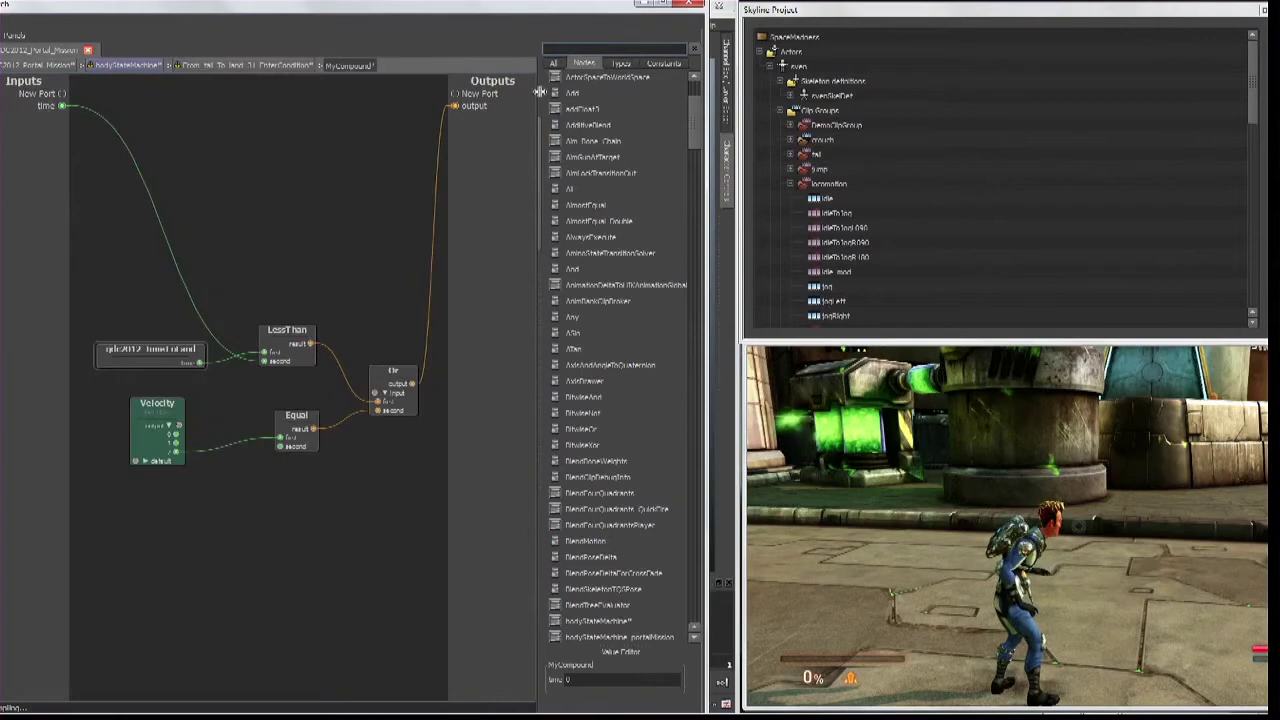
left_click(575, 46)
type("if")
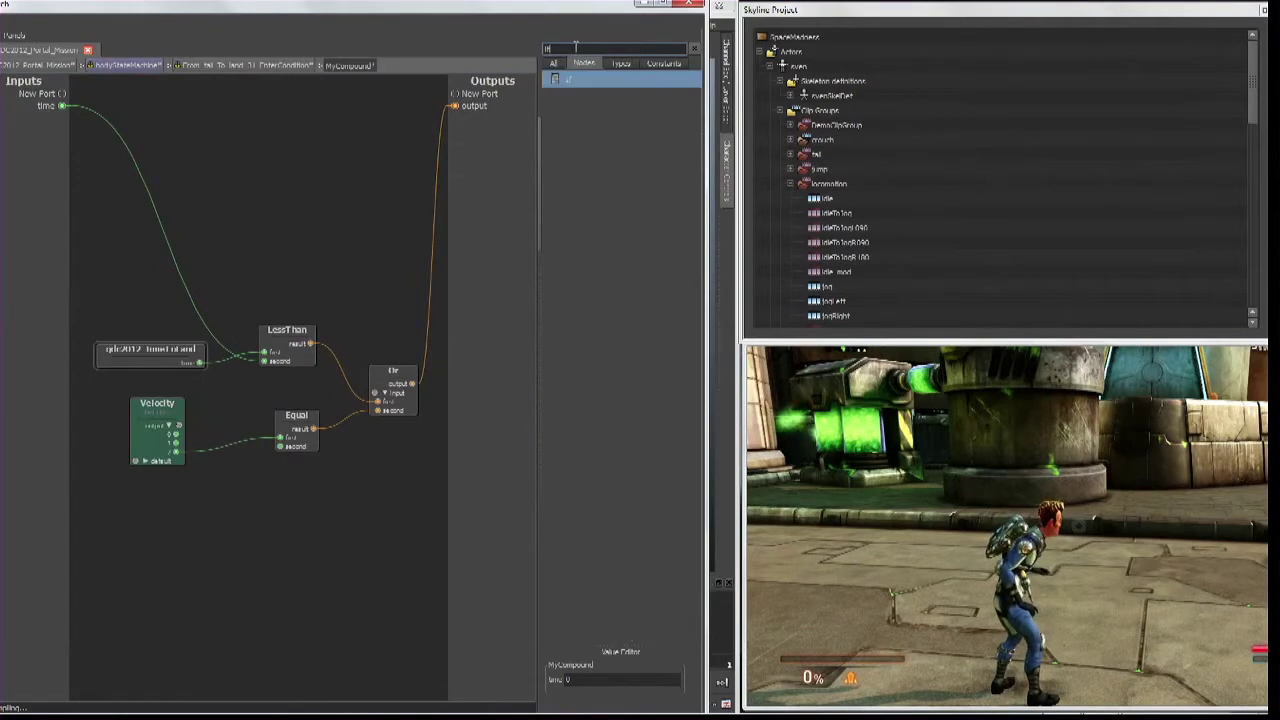
left_click_drag(245, 168, 250, 172)
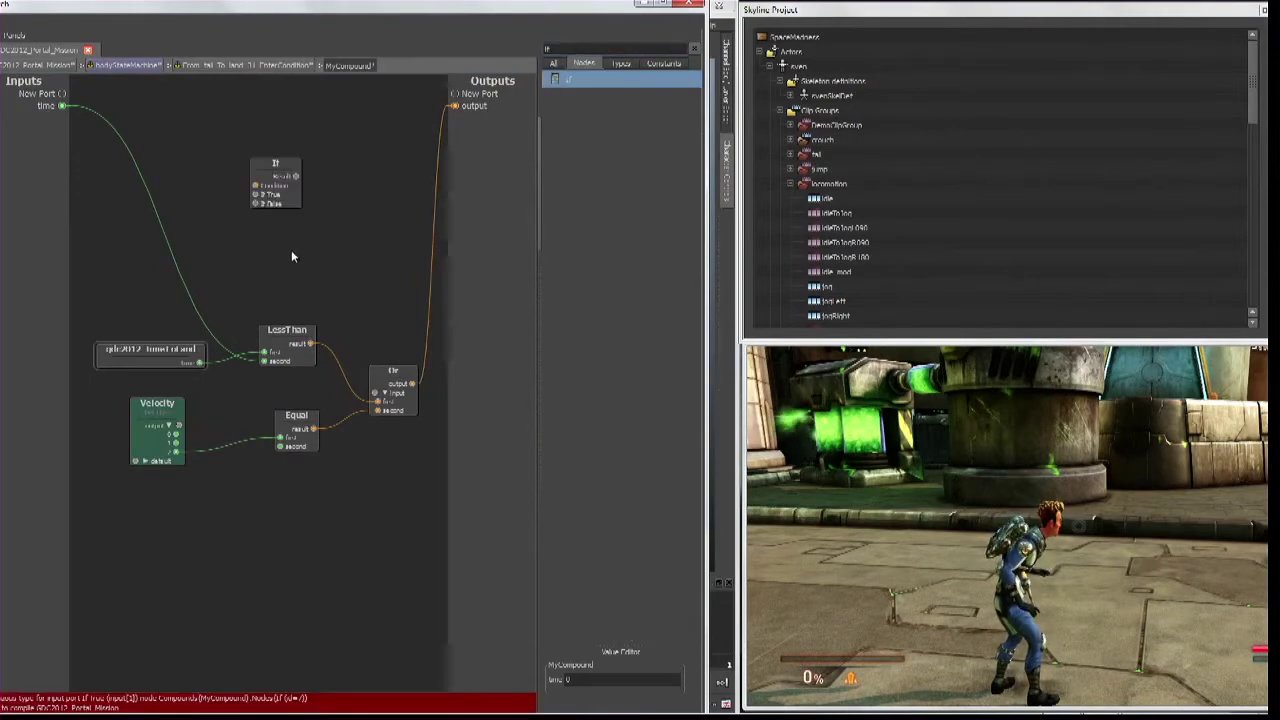
scroll(292, 220, "up", 2)
scroll(300, 206, "up", 2)
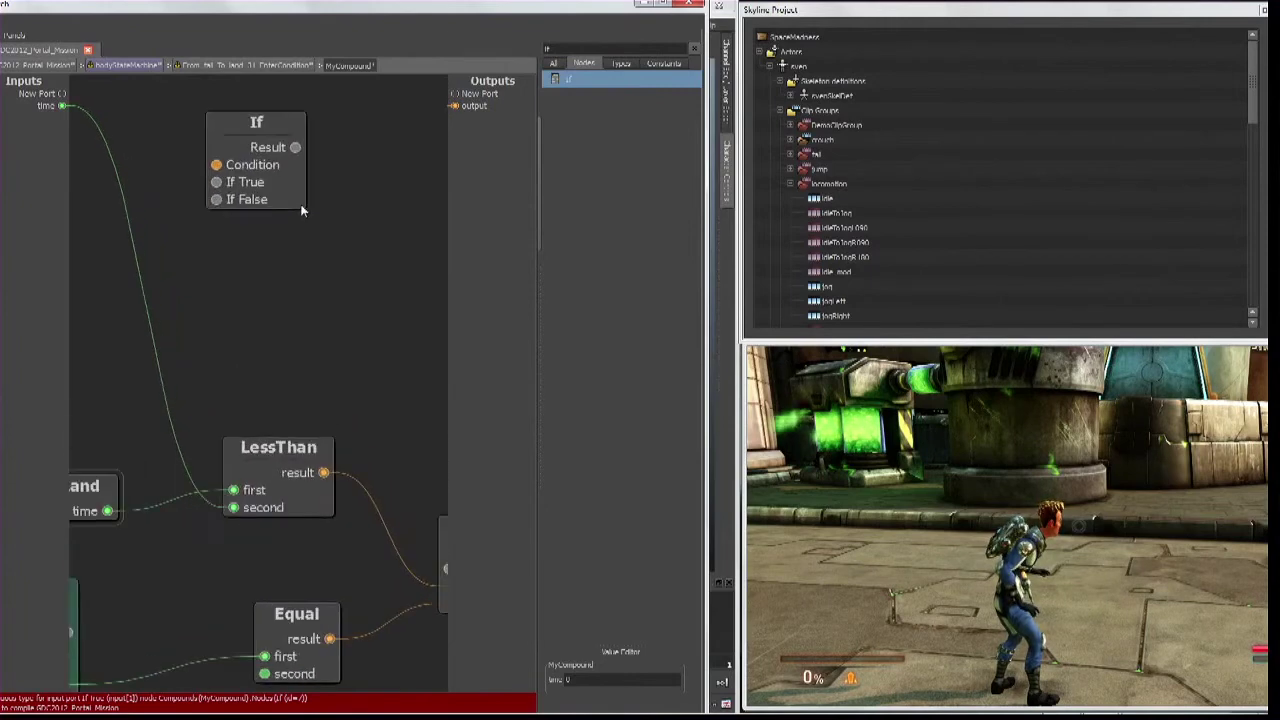
- Delete the unconnected If node and return to the fall-to-land enter condition graph
left_click(269, 127)
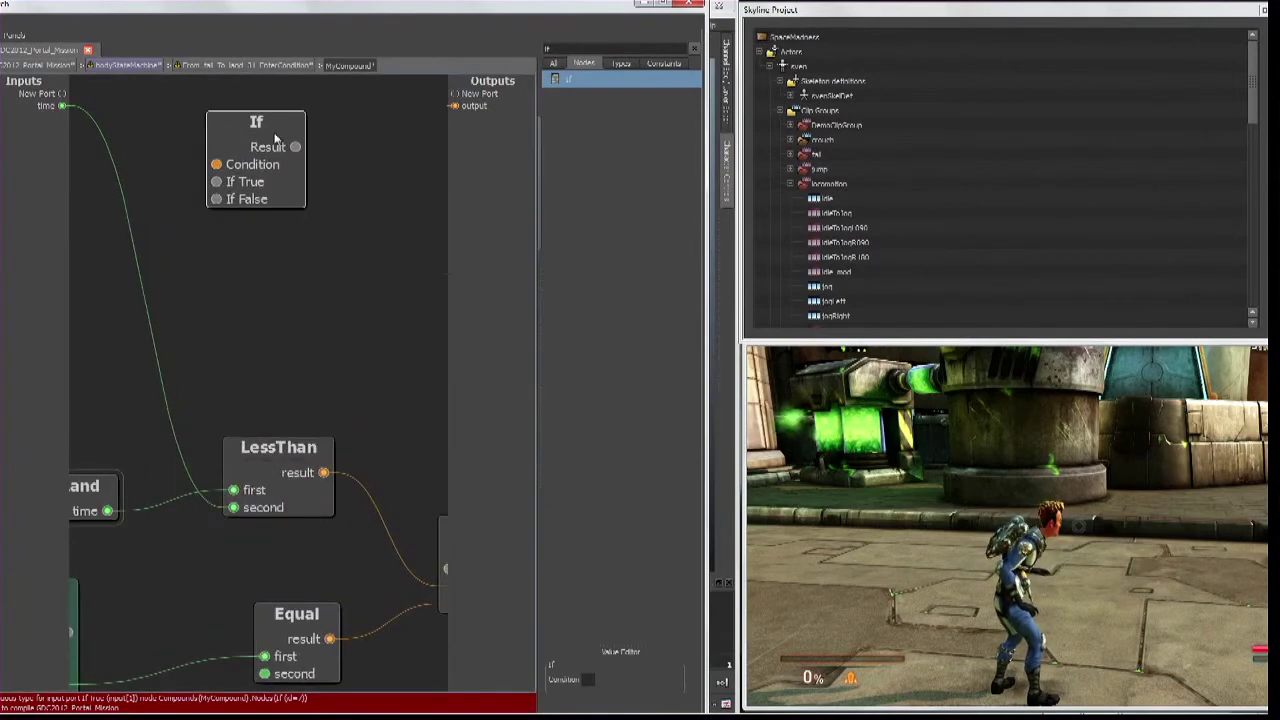
key("Delete")
left_click(199, 64)
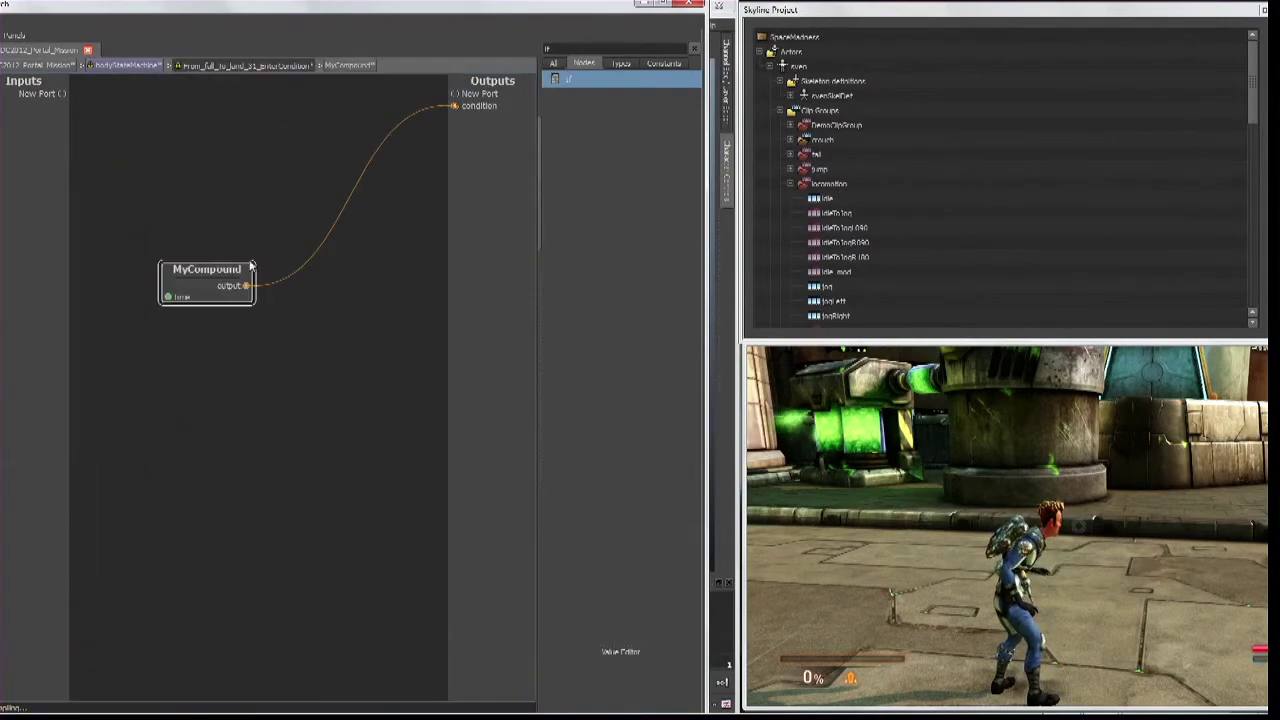
- Delete the MyCompound node from the enter condition graph and place two instances of the exported MyCompound there
left_click(214, 281)
key("Delete")
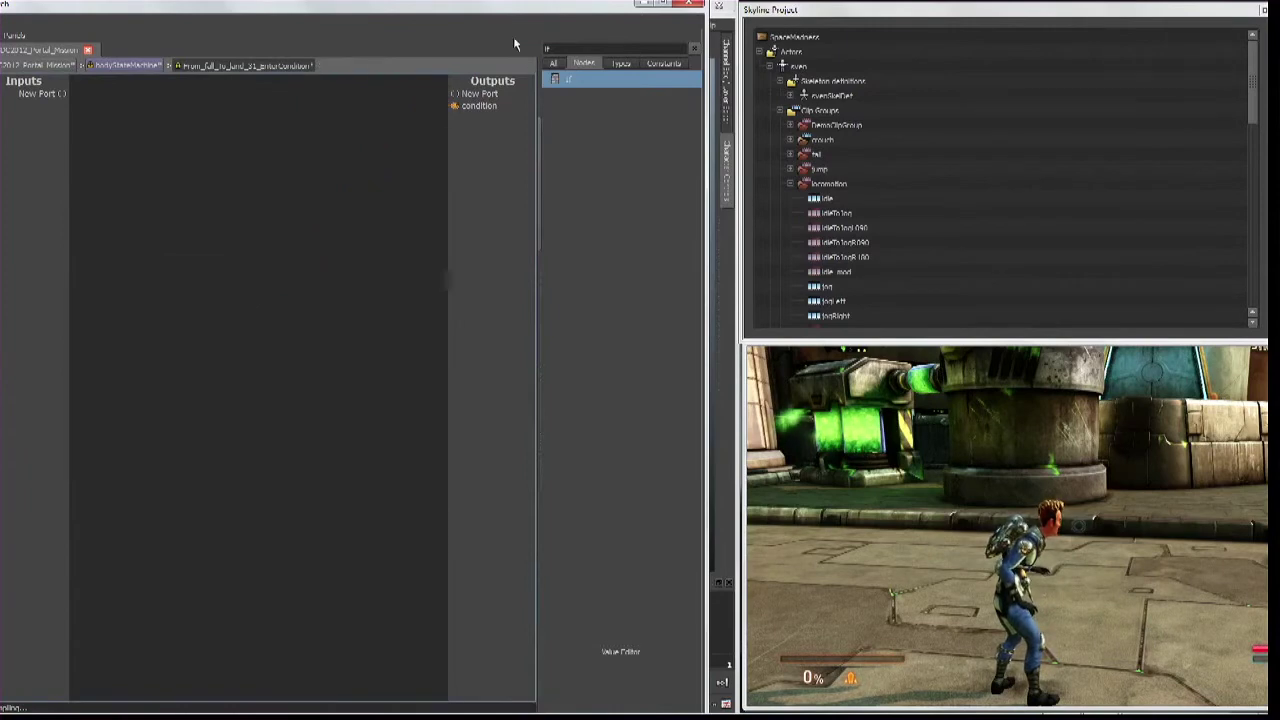
type("my")
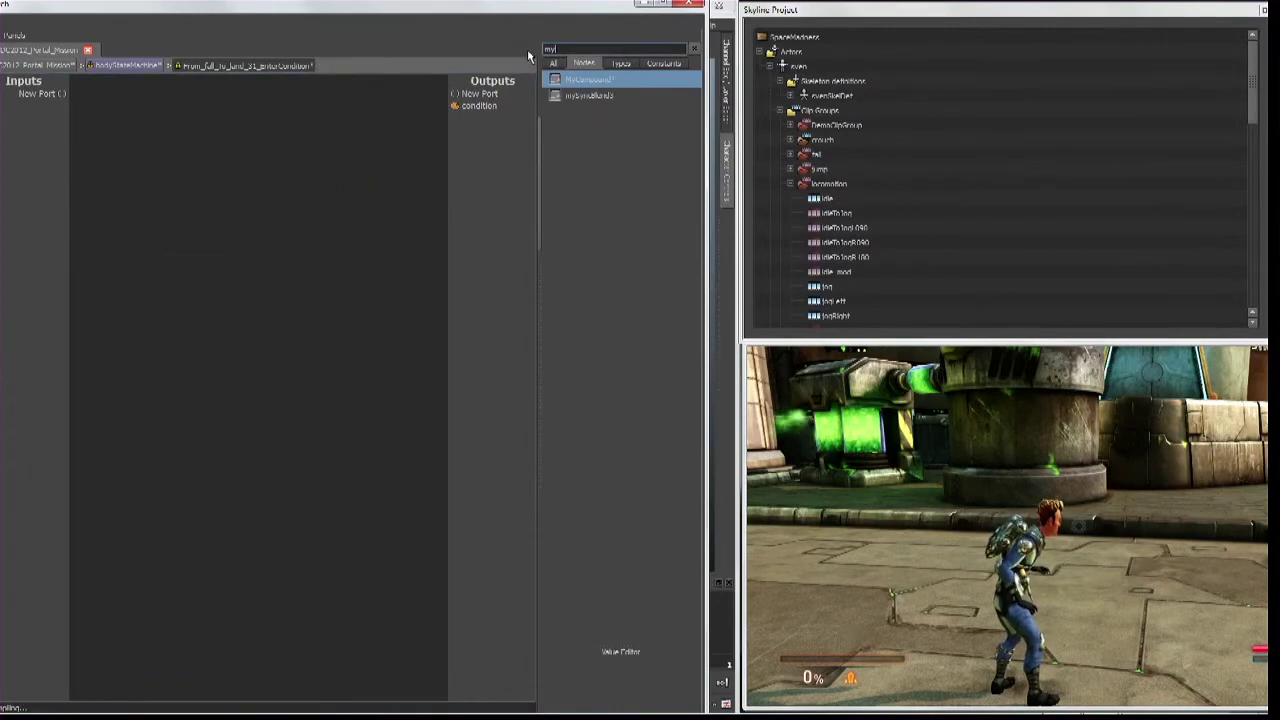
left_click_drag(587, 88, 176, 283)
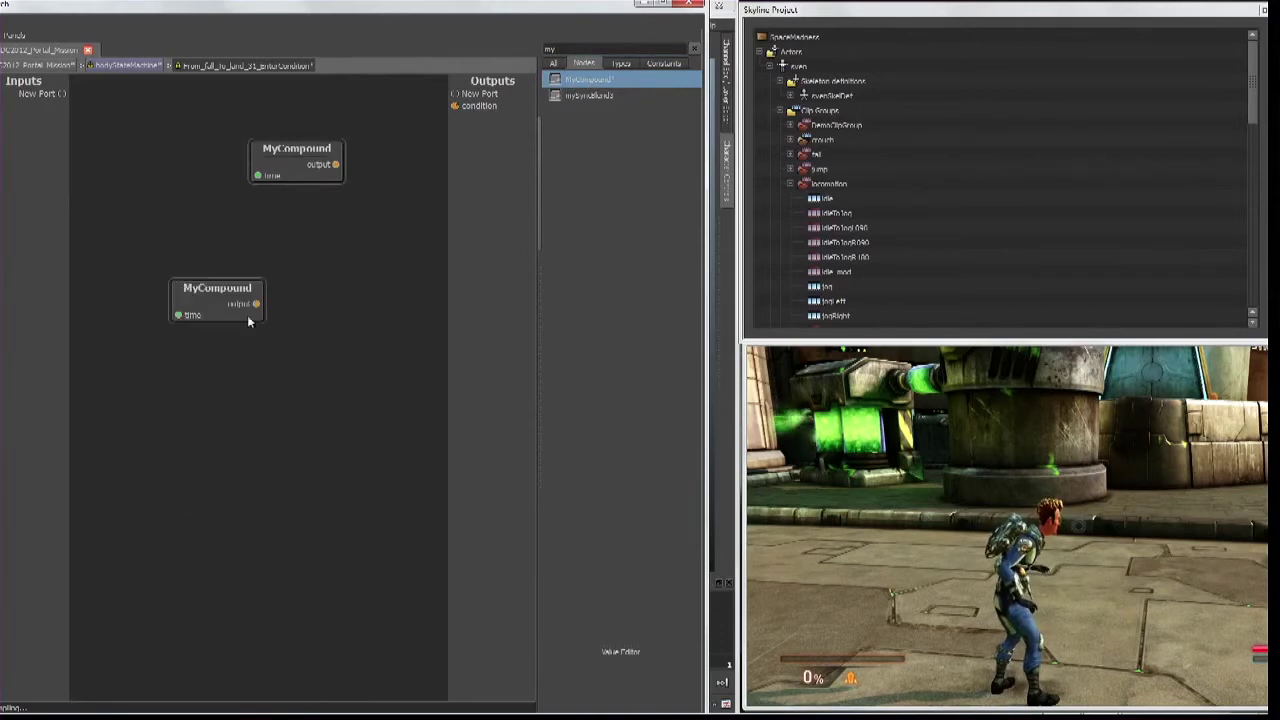
- Delete both MyCompound instances from the enter condition graph
left_click(213, 288)
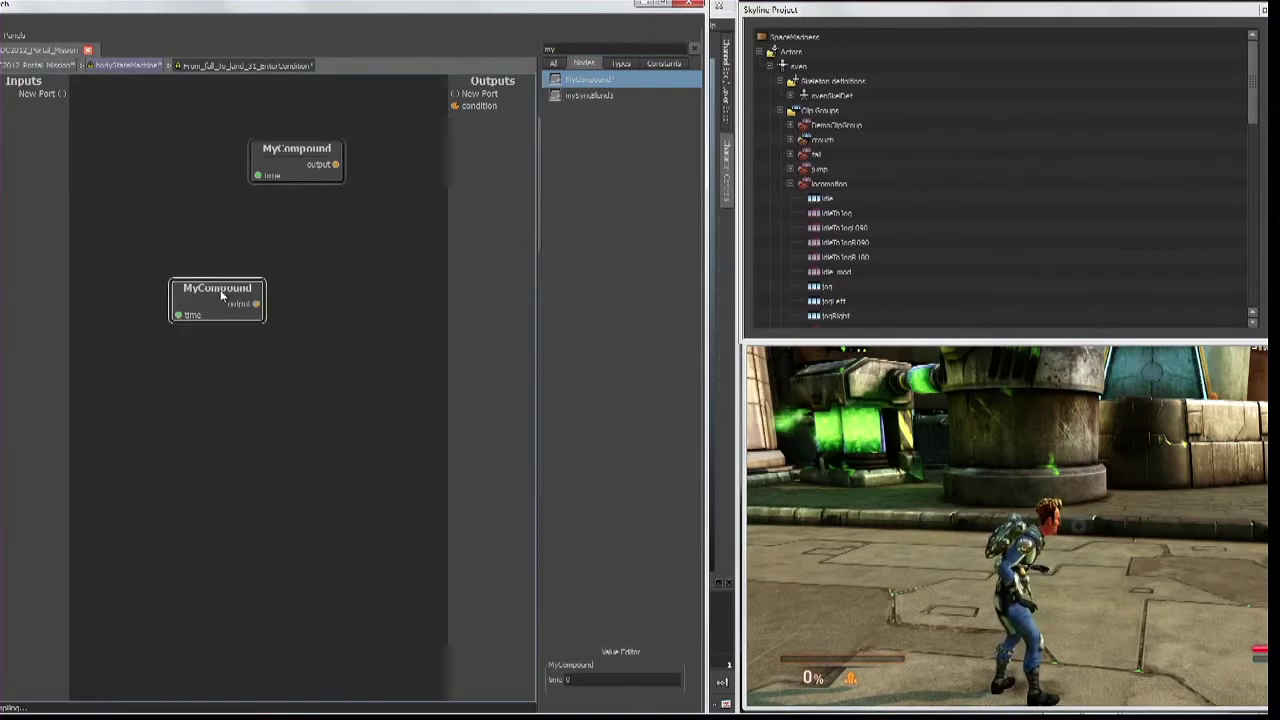
key("Delete")
left_click(285, 153)
key("Delete")
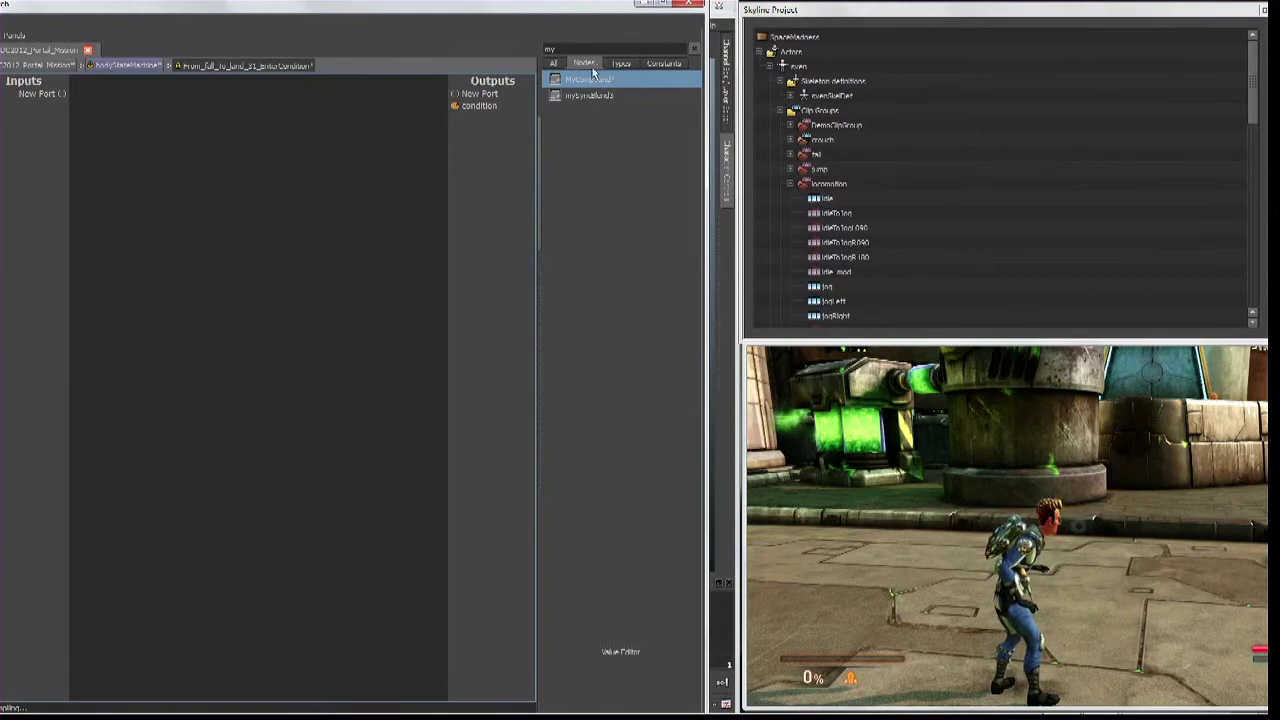
- Tag the exported MyCompound item in the node library with Condition
right_click(594, 80)
left_click(624, 136)
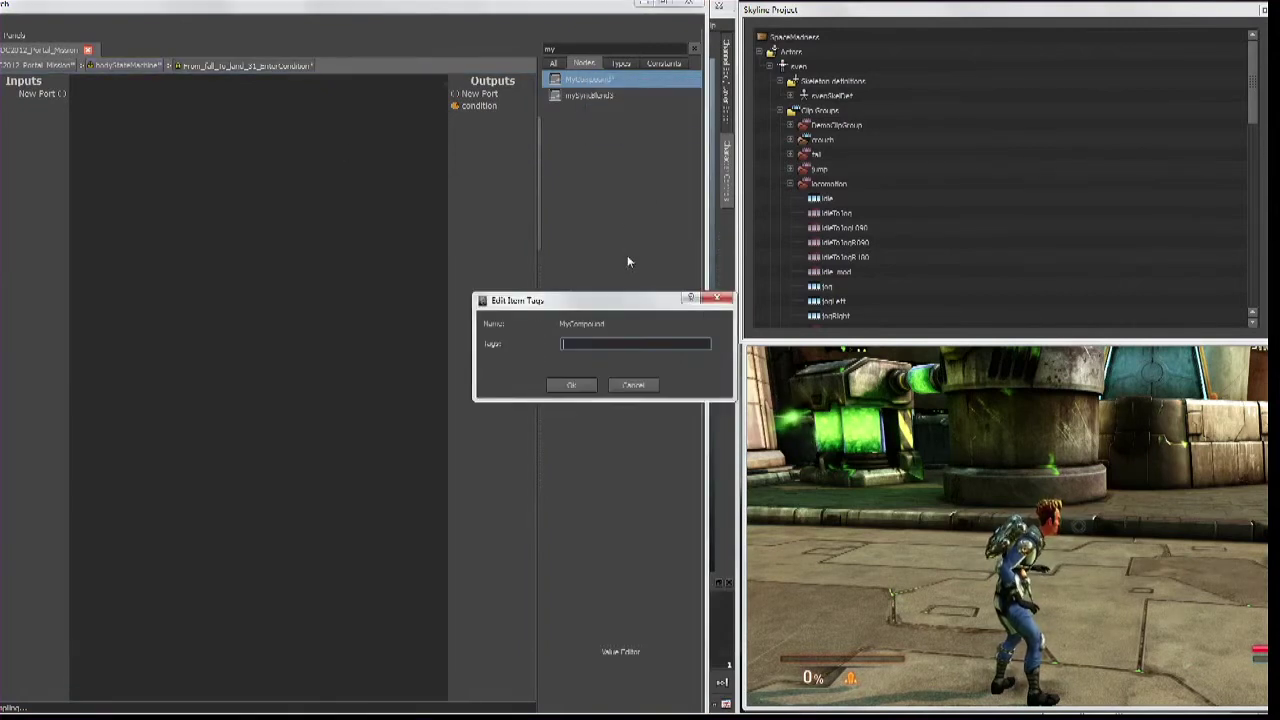
type("condition")
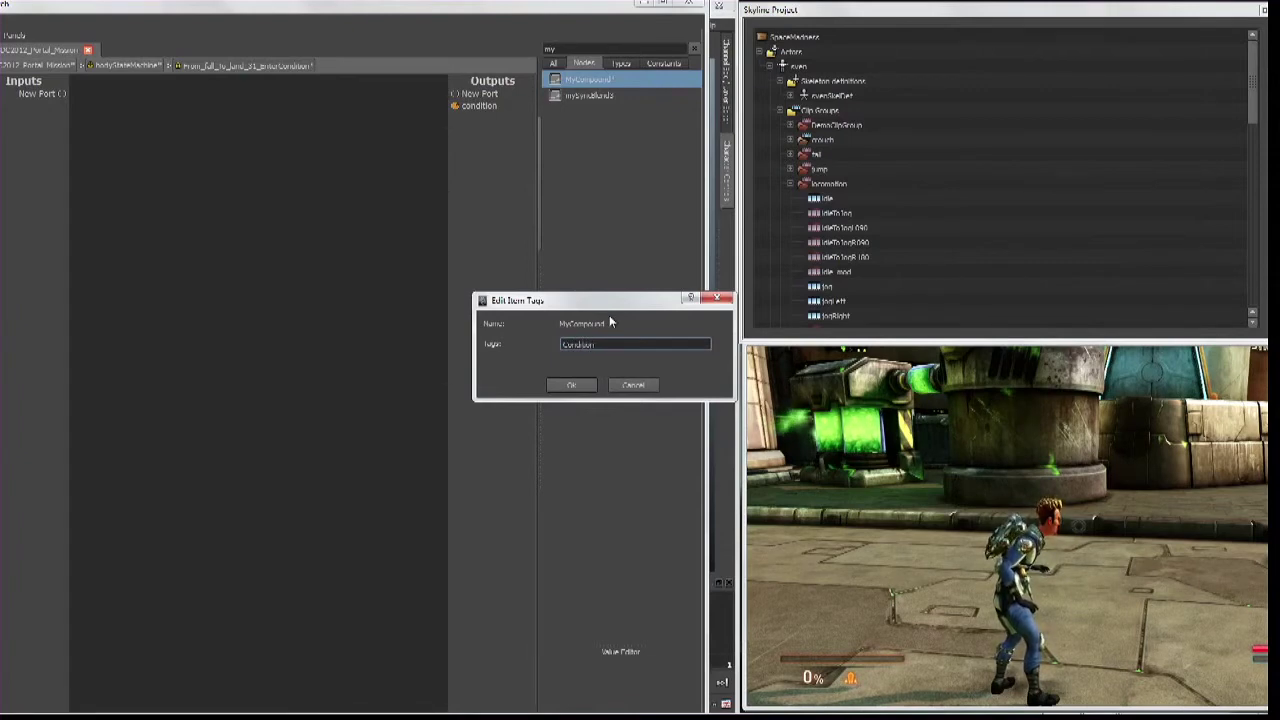
key("Return")
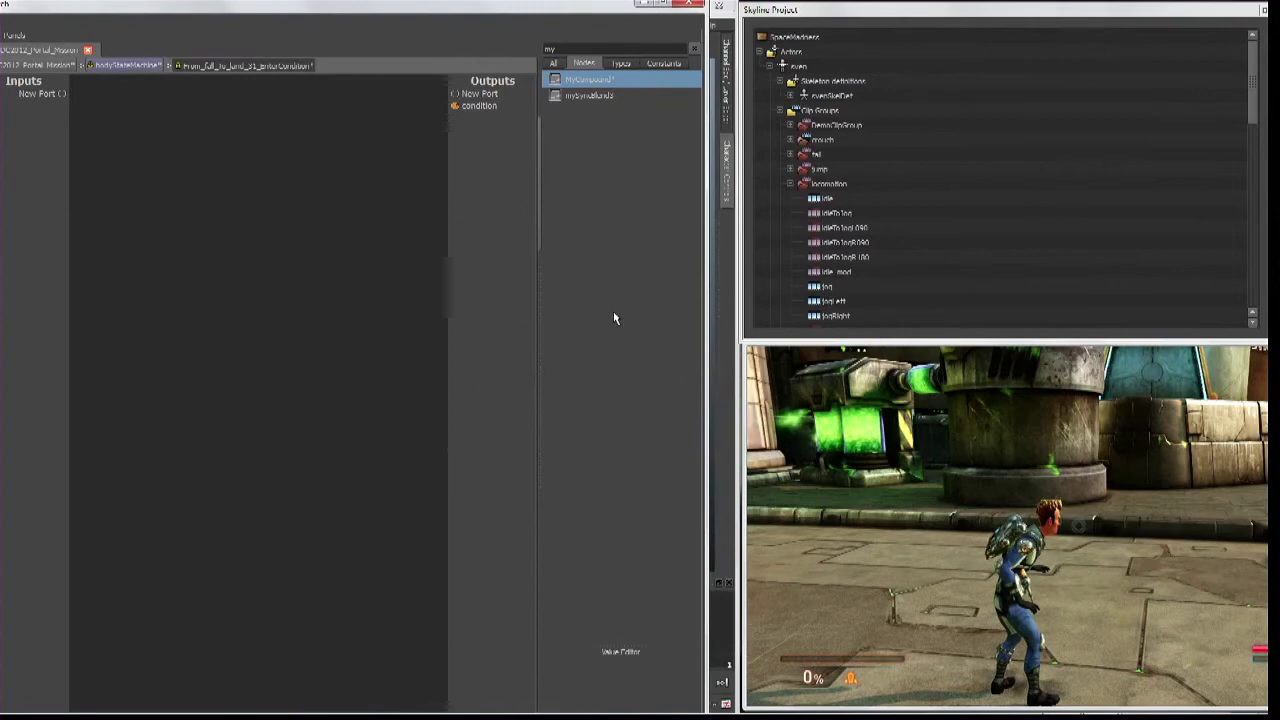
- Return to bodyStateMachine and delete the transition from fall to land
left_click(114, 66)
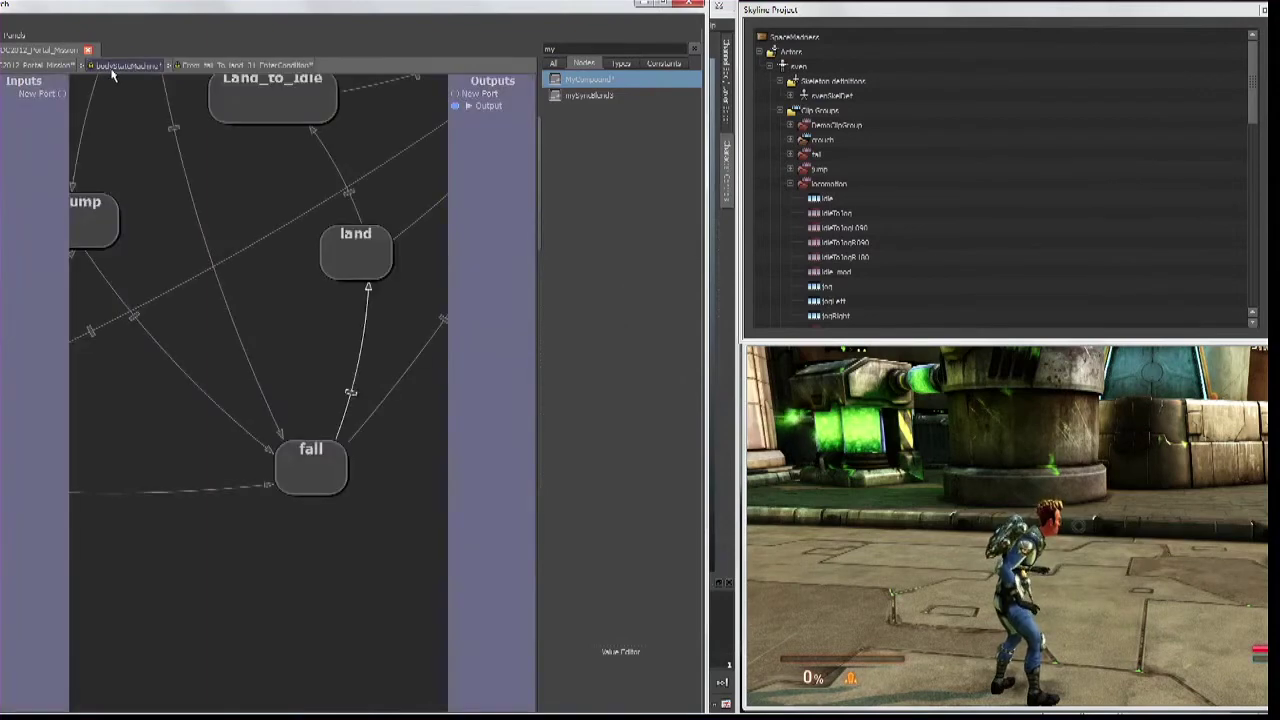
middle_click_drag(246, 236, 186, 232)
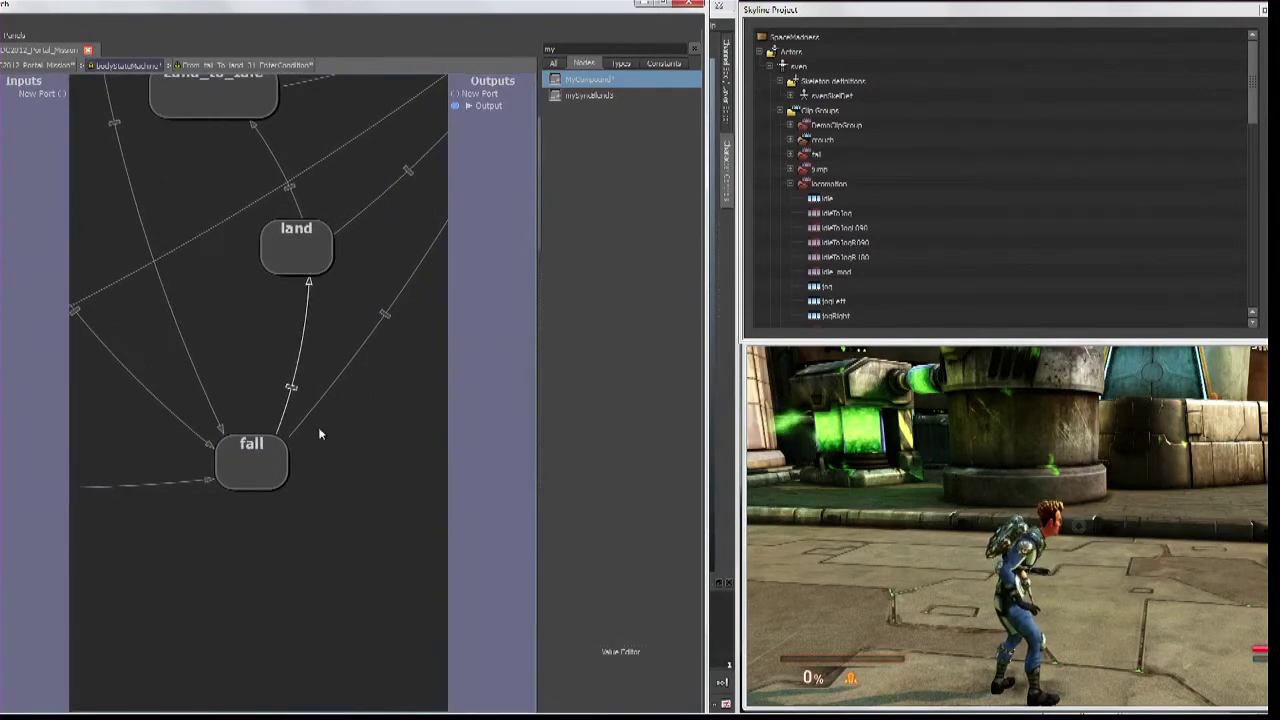
key("Delete")
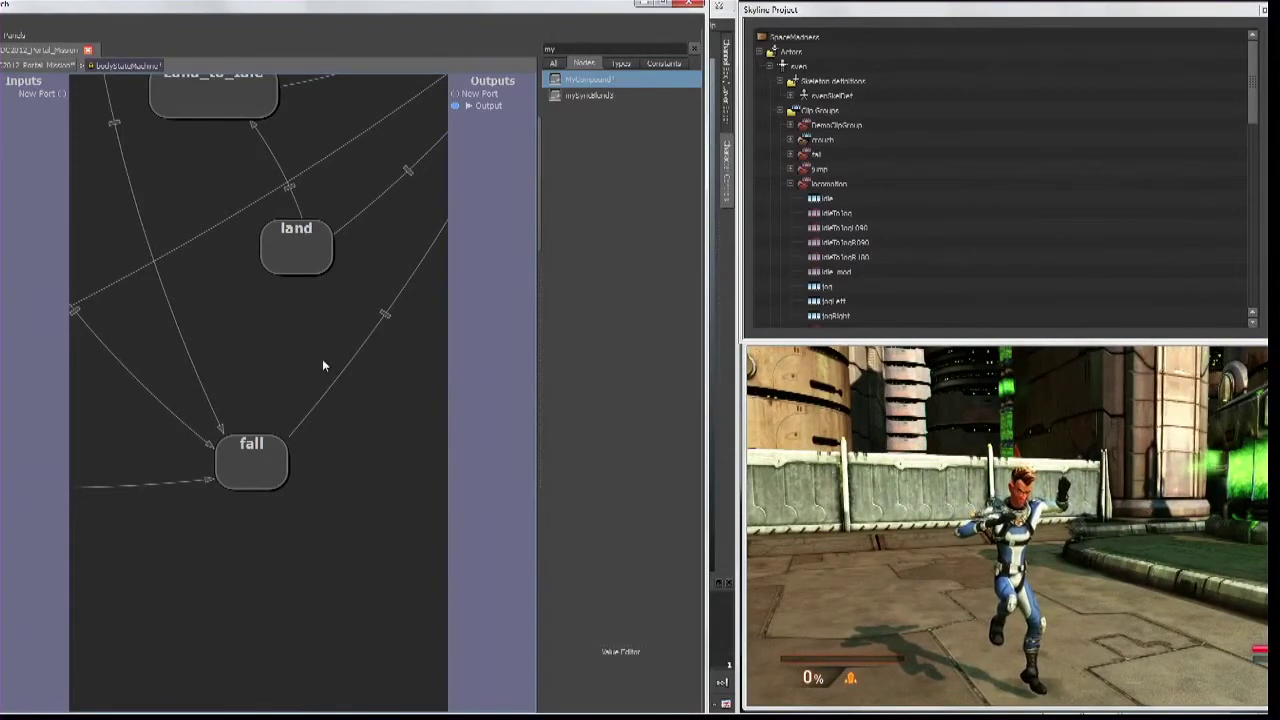
- Create a new transition from fall to land and choose MyCompound as its enter condition
left_click_drag(272, 467, 320, 247)
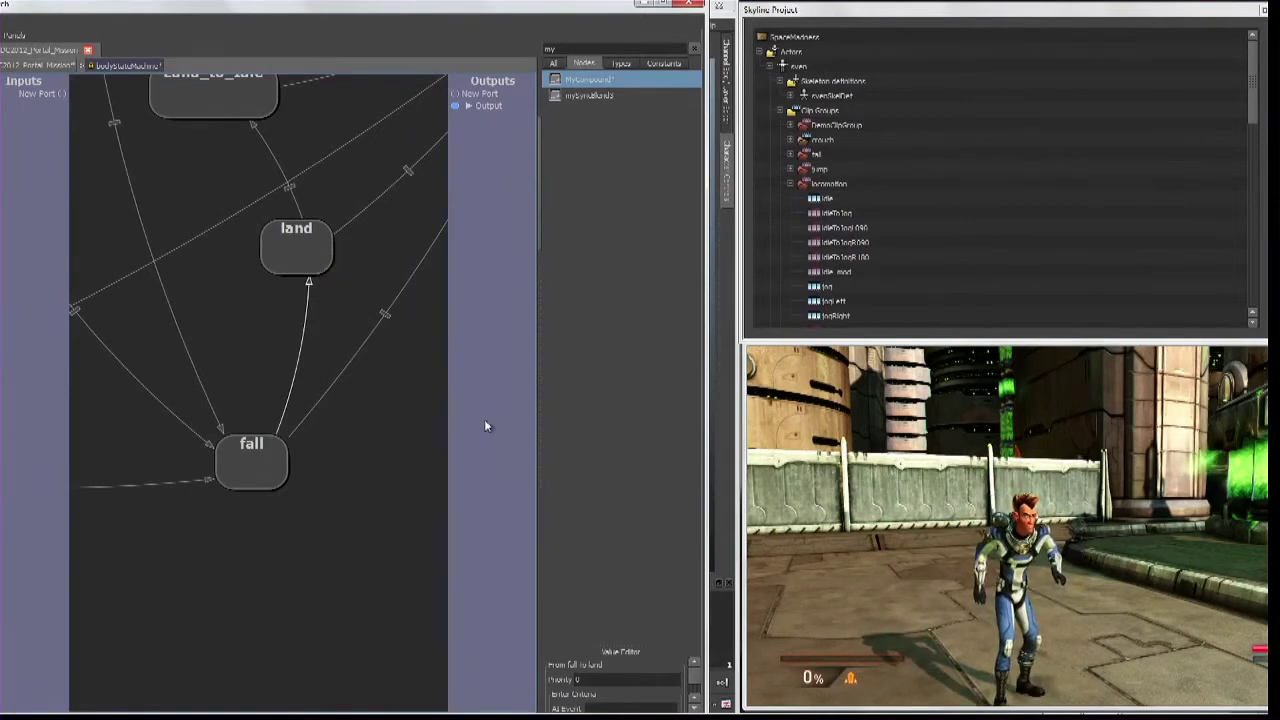
left_click_drag(617, 647, 606, 288)
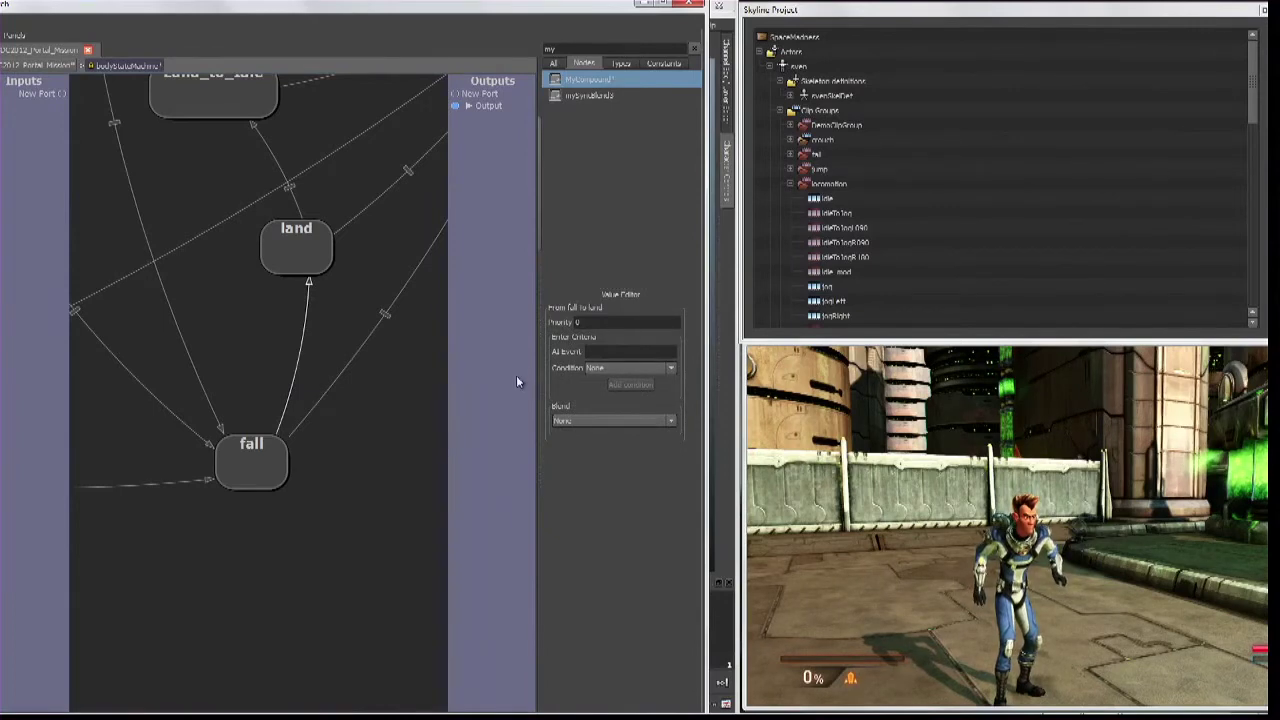
left_click(604, 368)
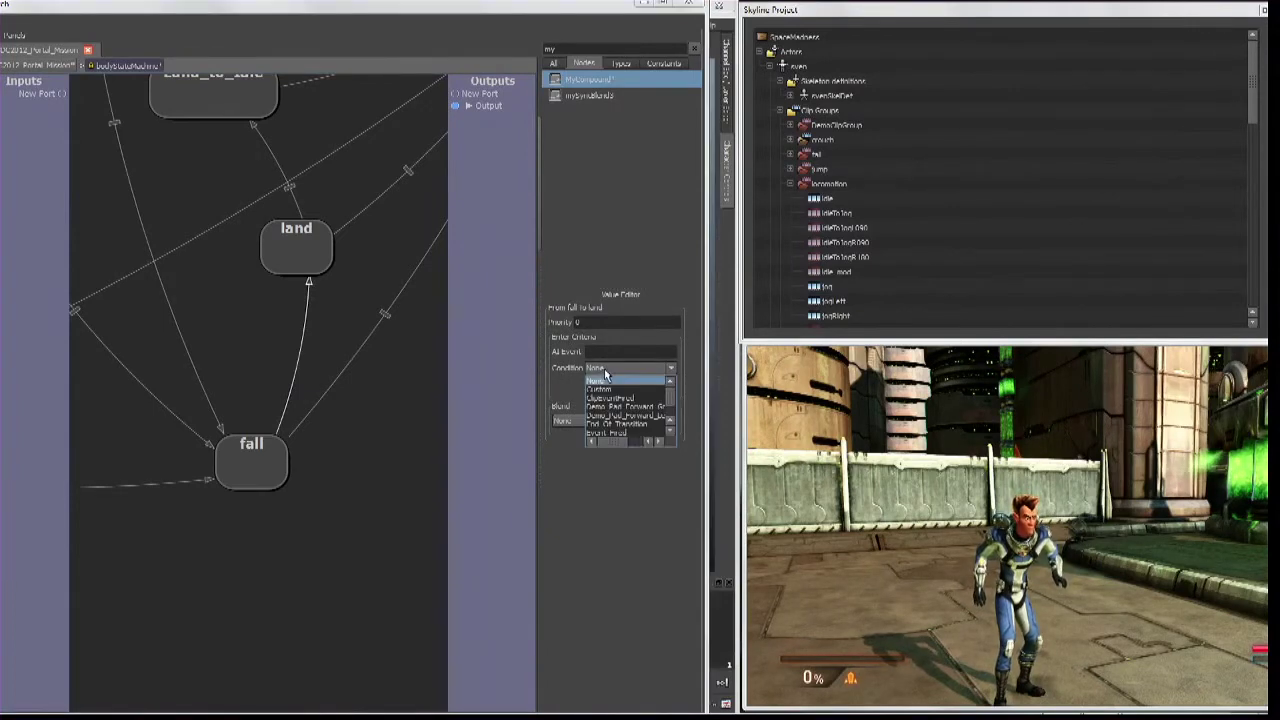
scroll(648, 432, "down", 2)
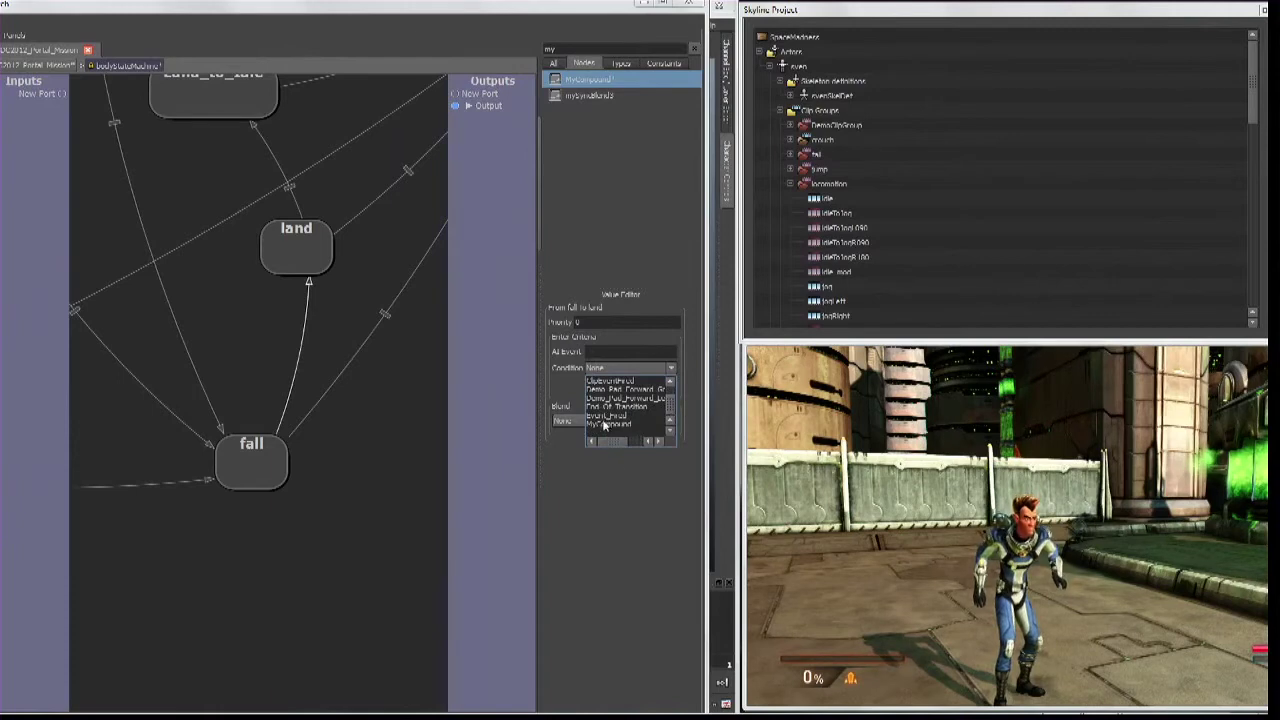
left_click(606, 424)
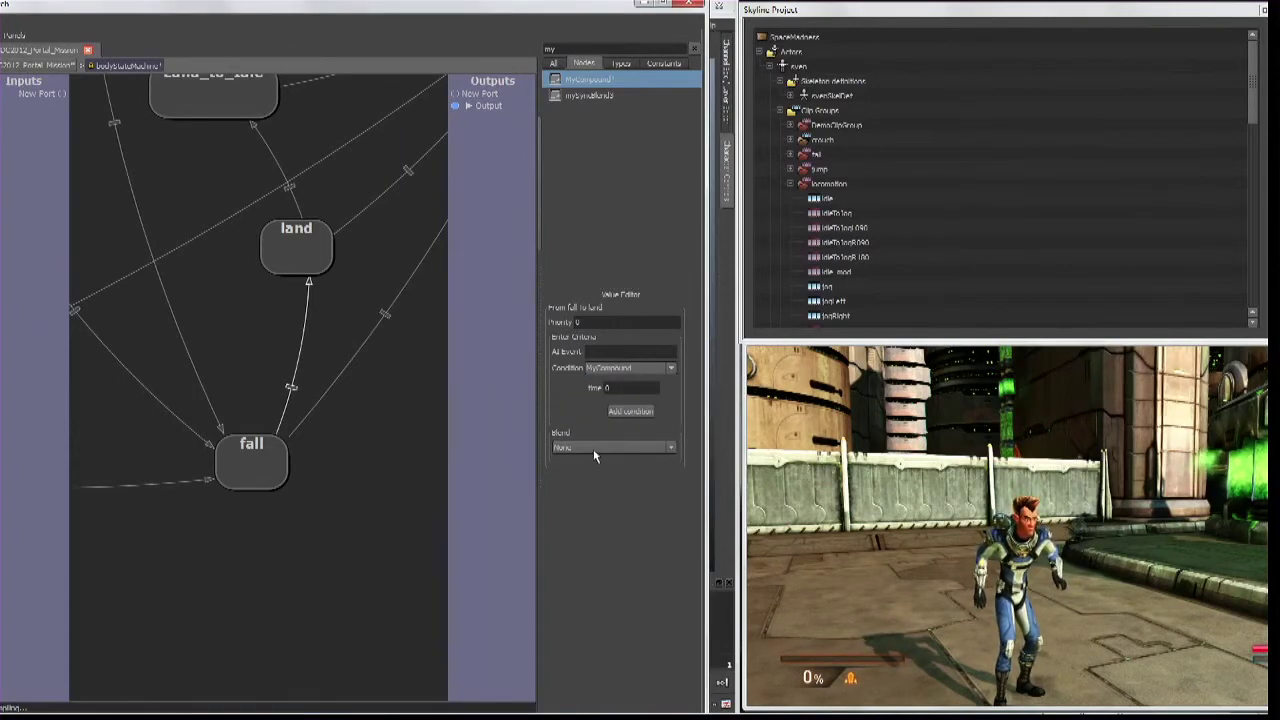
- Set the time of the fall-to-land transition's MyCompound condition to 0.2
left_click(619, 388)
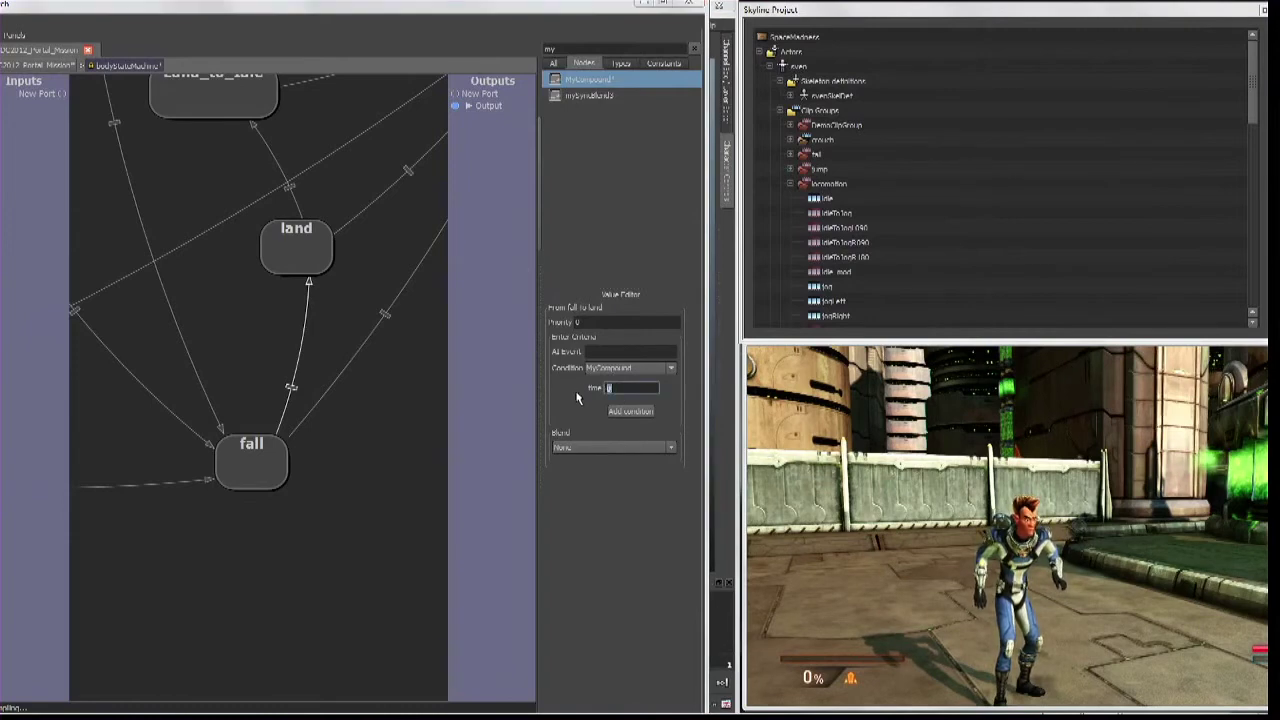
type(".2")
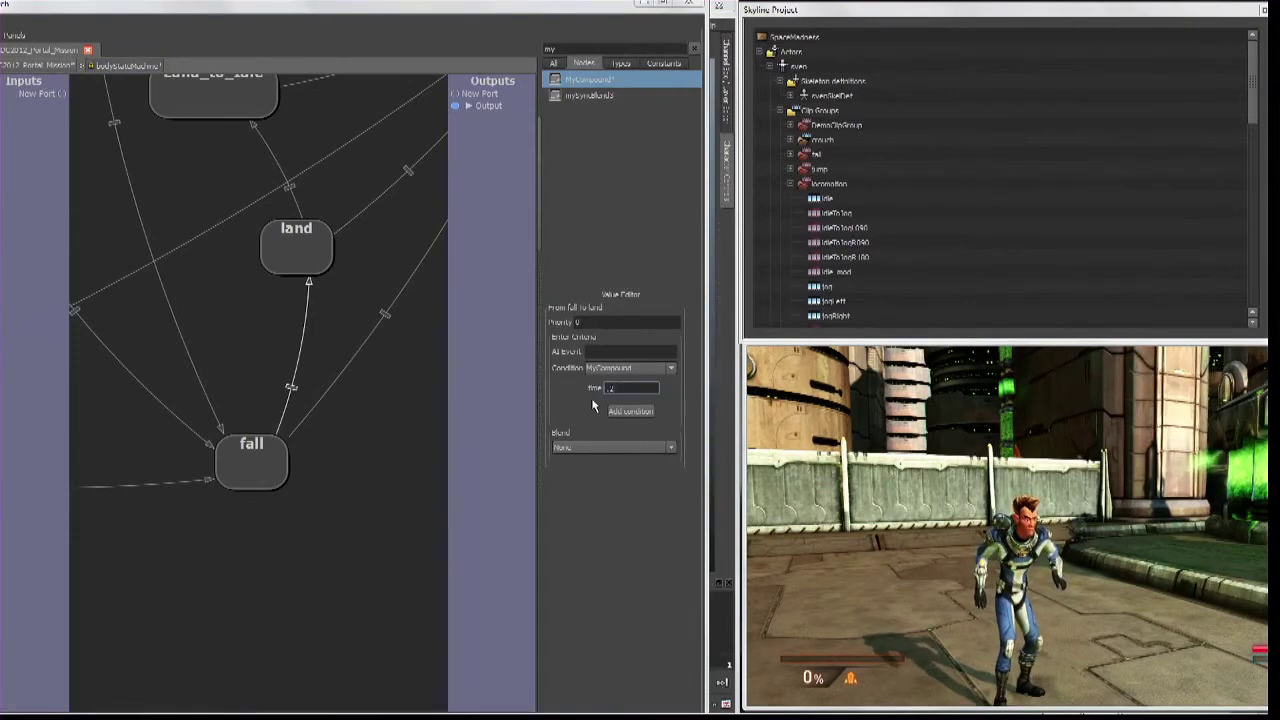
key("Return")
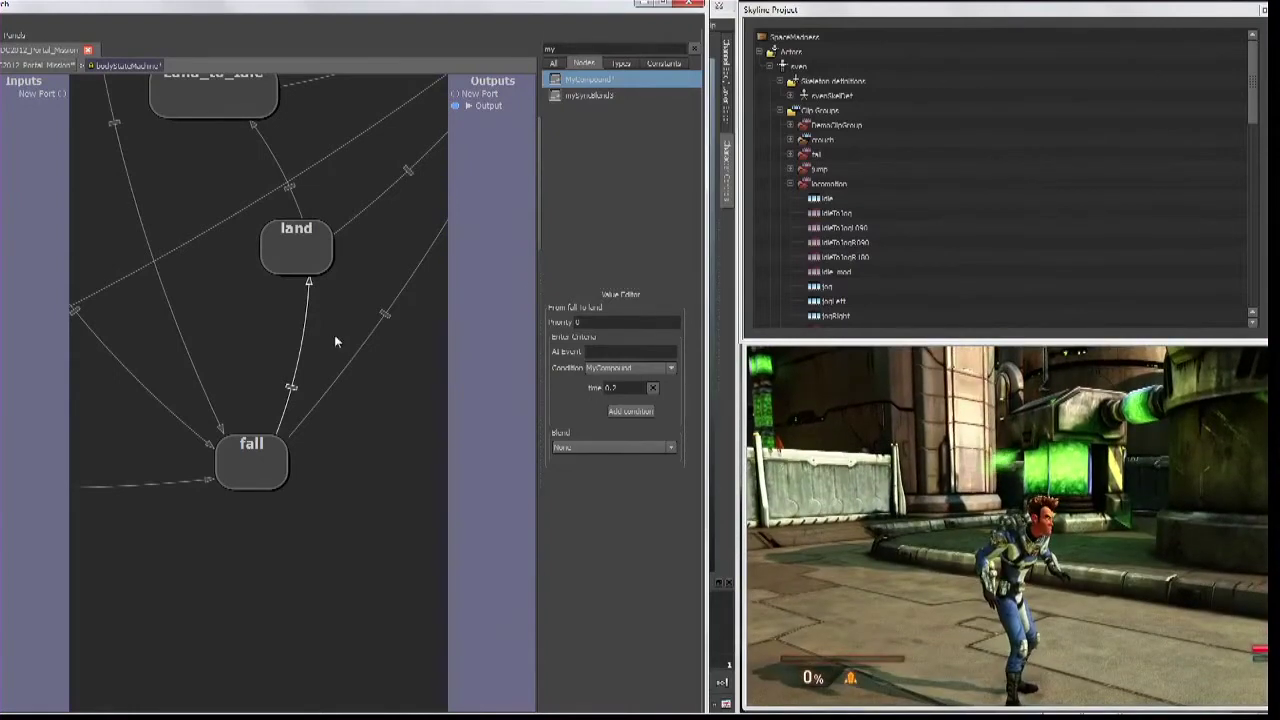
- Go up to the GDC2012_Portal_Mission graph, find weaponStateMachine in the node list and add it below bodyStateMachine
scroll(378, 326, "down", 5)
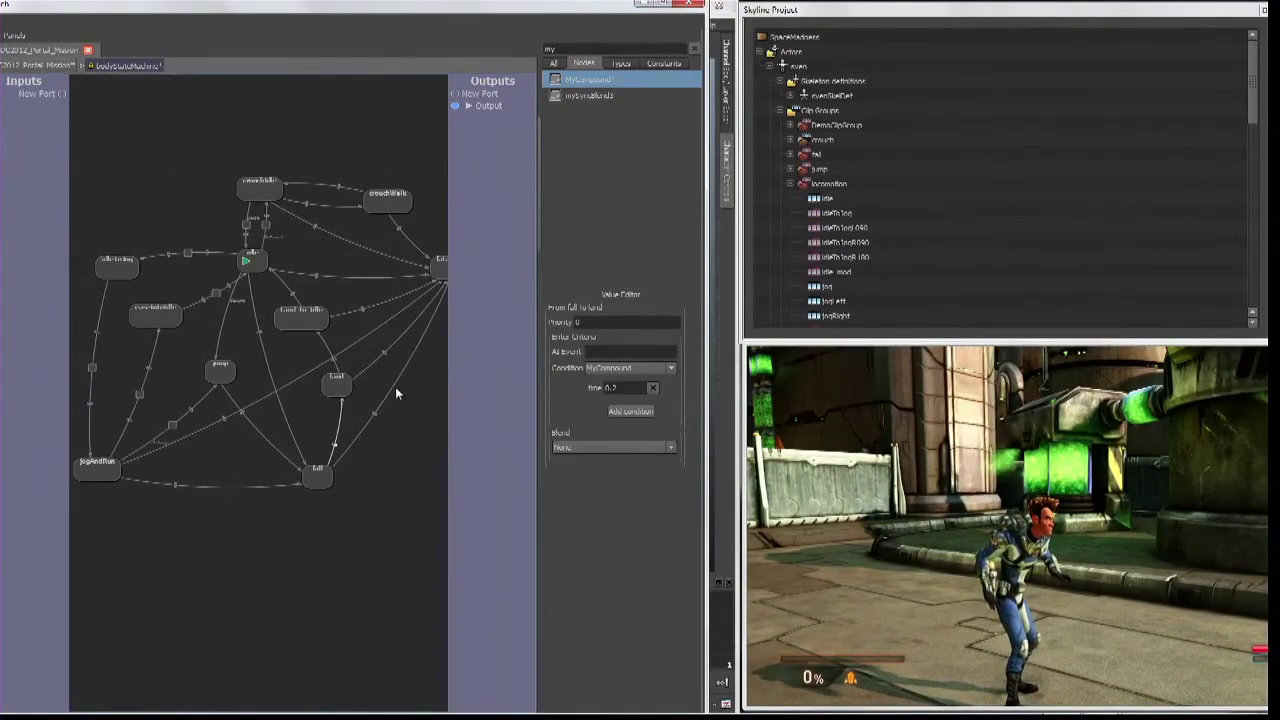
left_click(45, 66)
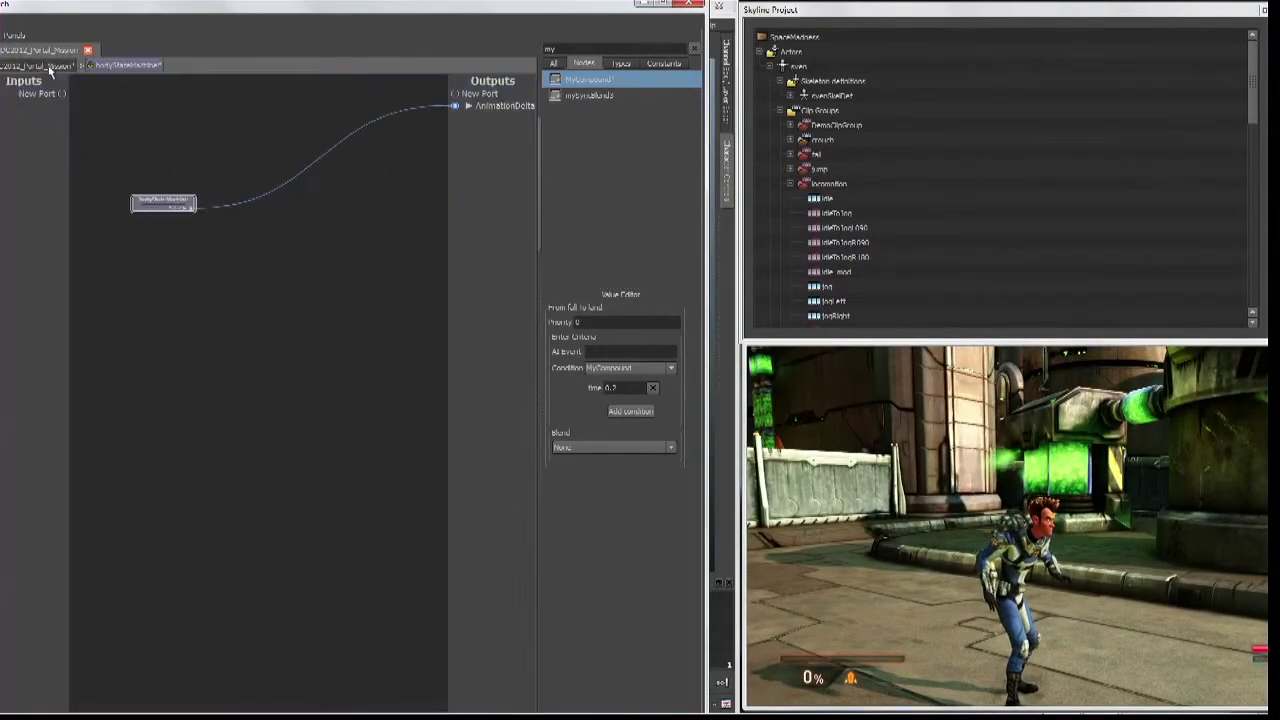
middle_click_drag(181, 268, 280, 377)
scroll(262, 382, "up", 5)
scroll(275, 380, "down", 2)
scroll(285, 382, "up", 2)
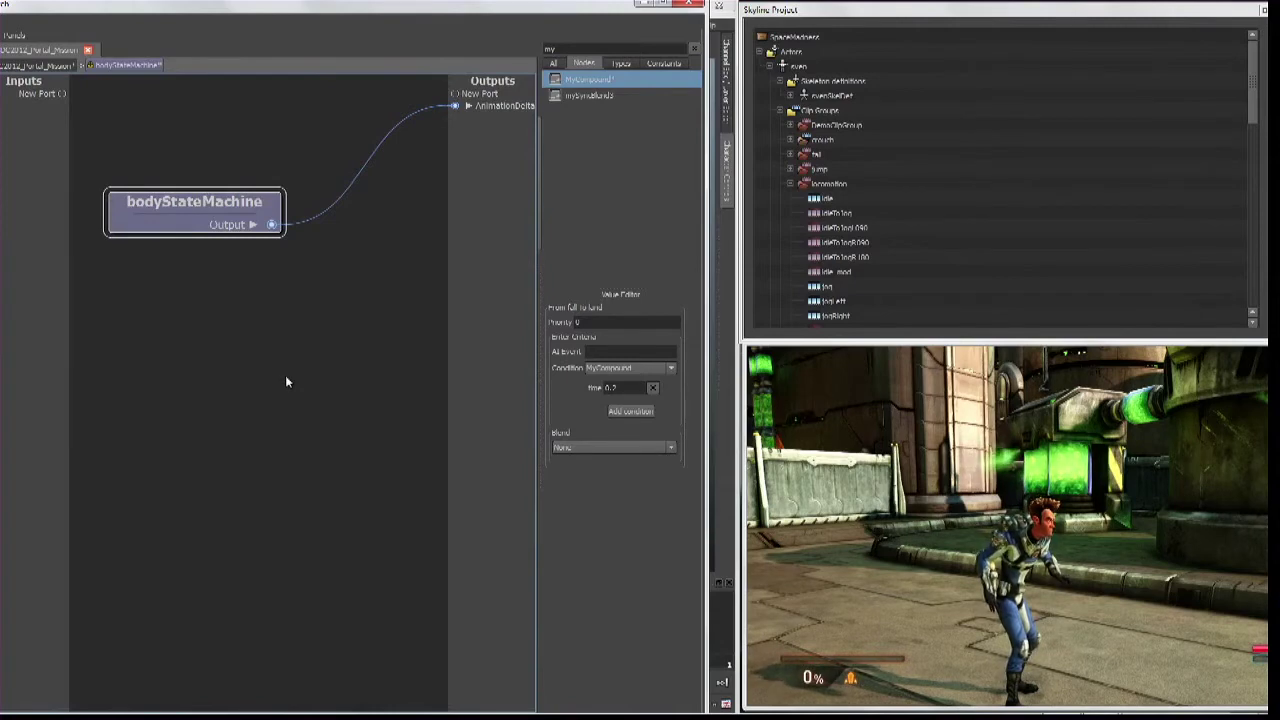
left_click_drag(581, 49, 501, 47)
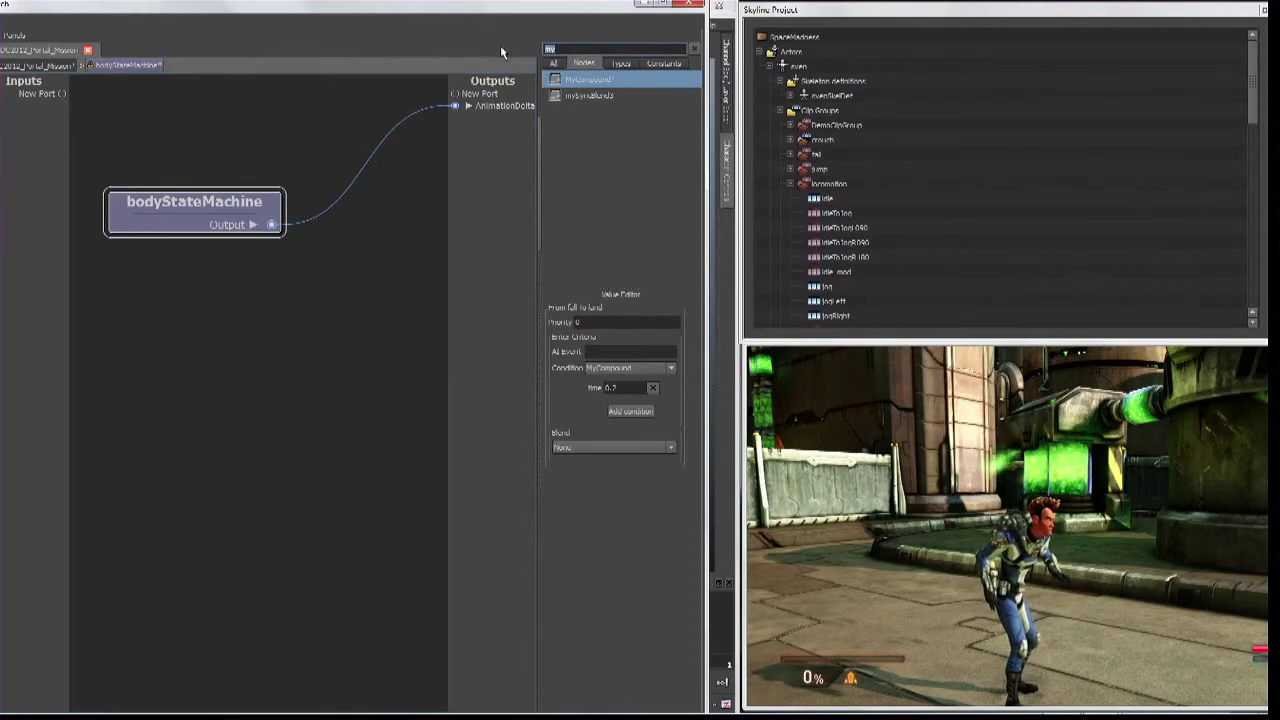
type("weapon")
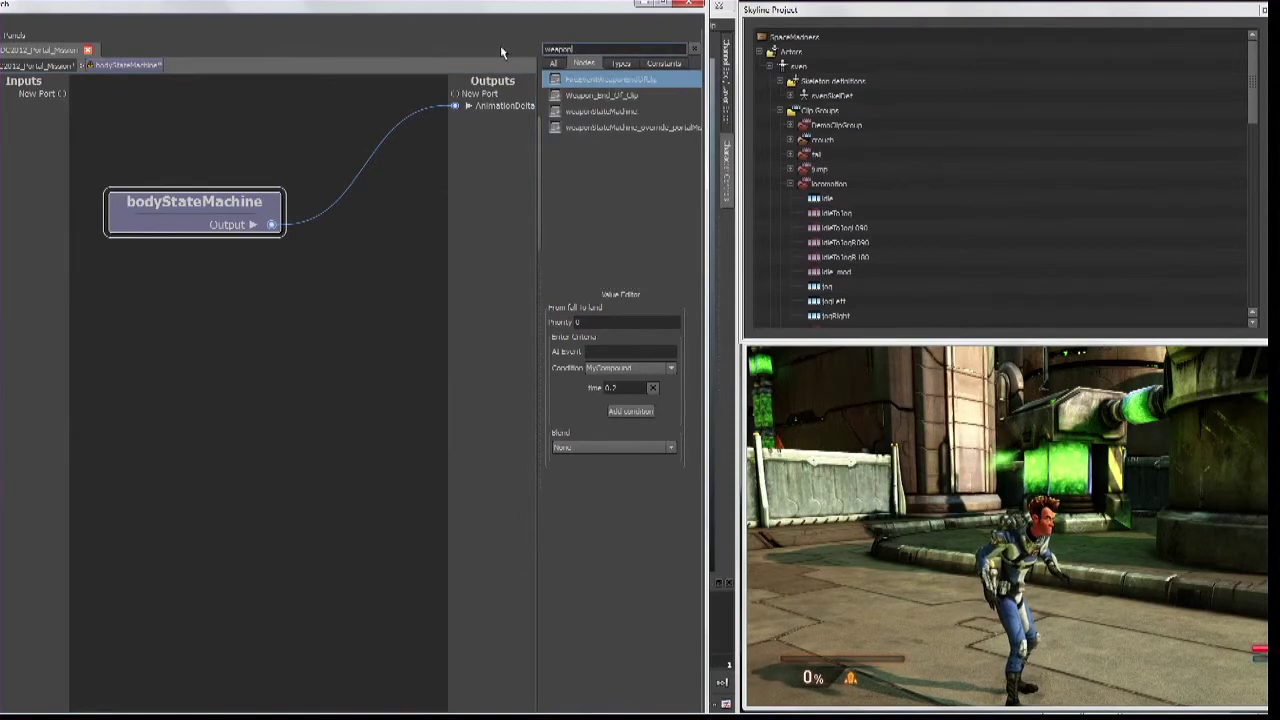
left_click_drag(574, 111, 218, 357)
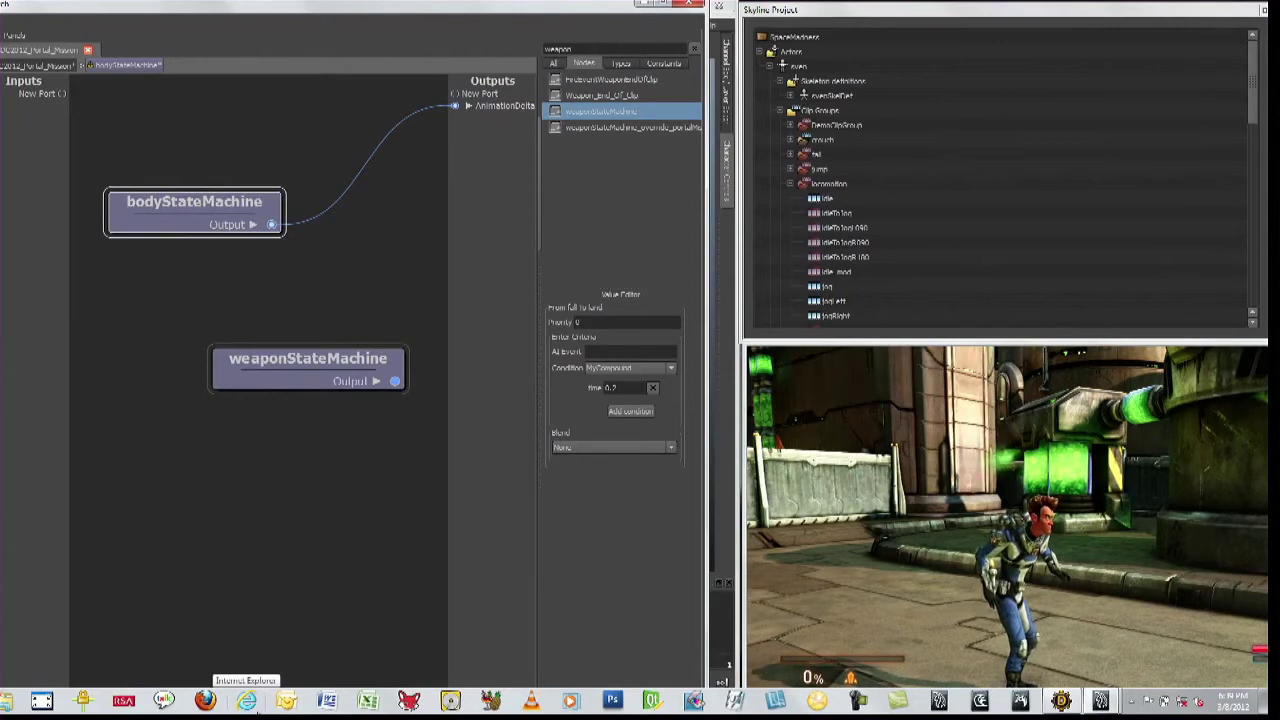
- Align the weaponStateMachine node beneath bodyStateMachine, leaving free space before the graph's outputs
middle_click_drag(341, 460, 289, 491)
scroll(293, 403, "down", 1)
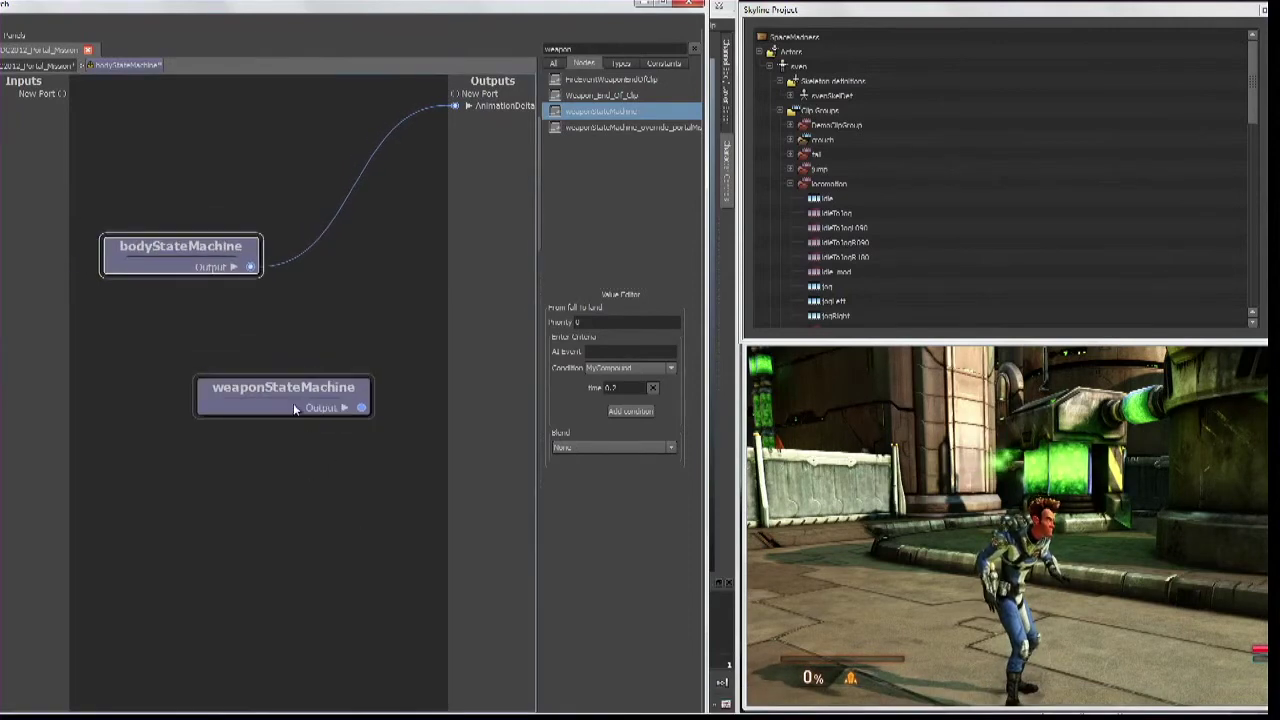
left_click_drag(294, 398, 212, 369)
middle_click_drag(257, 467, 252, 490)
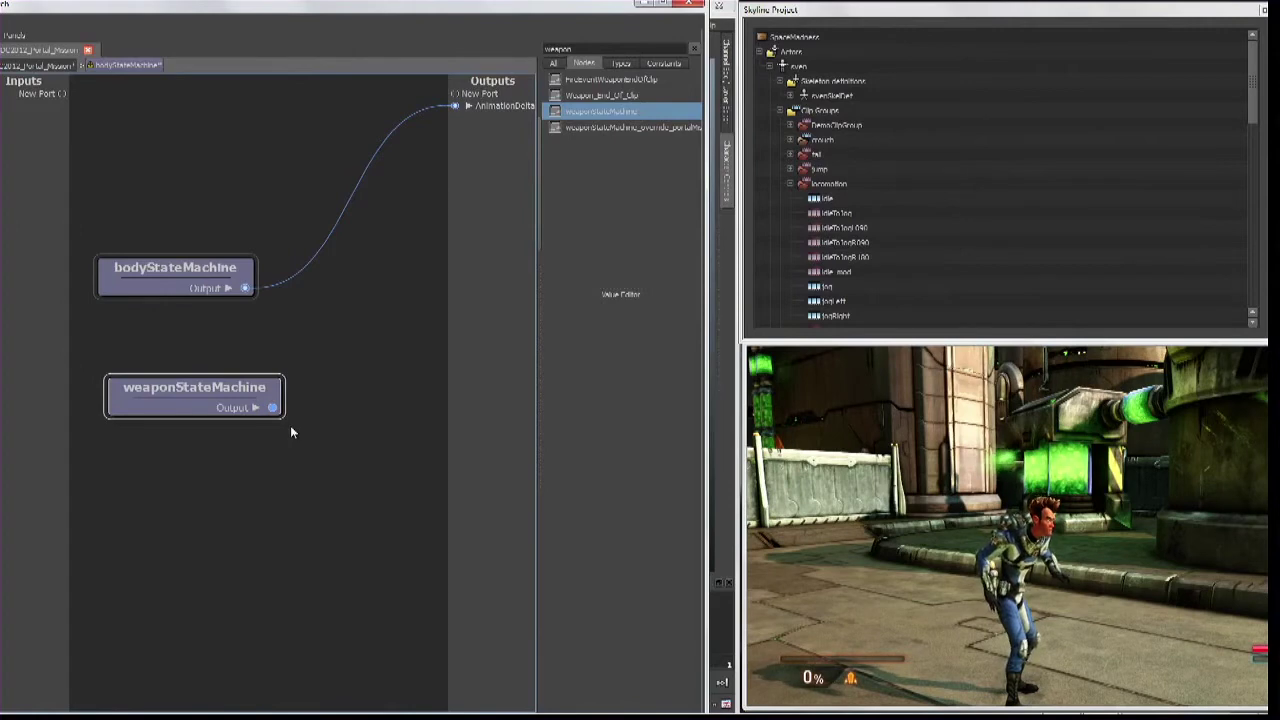
left_click(319, 317)
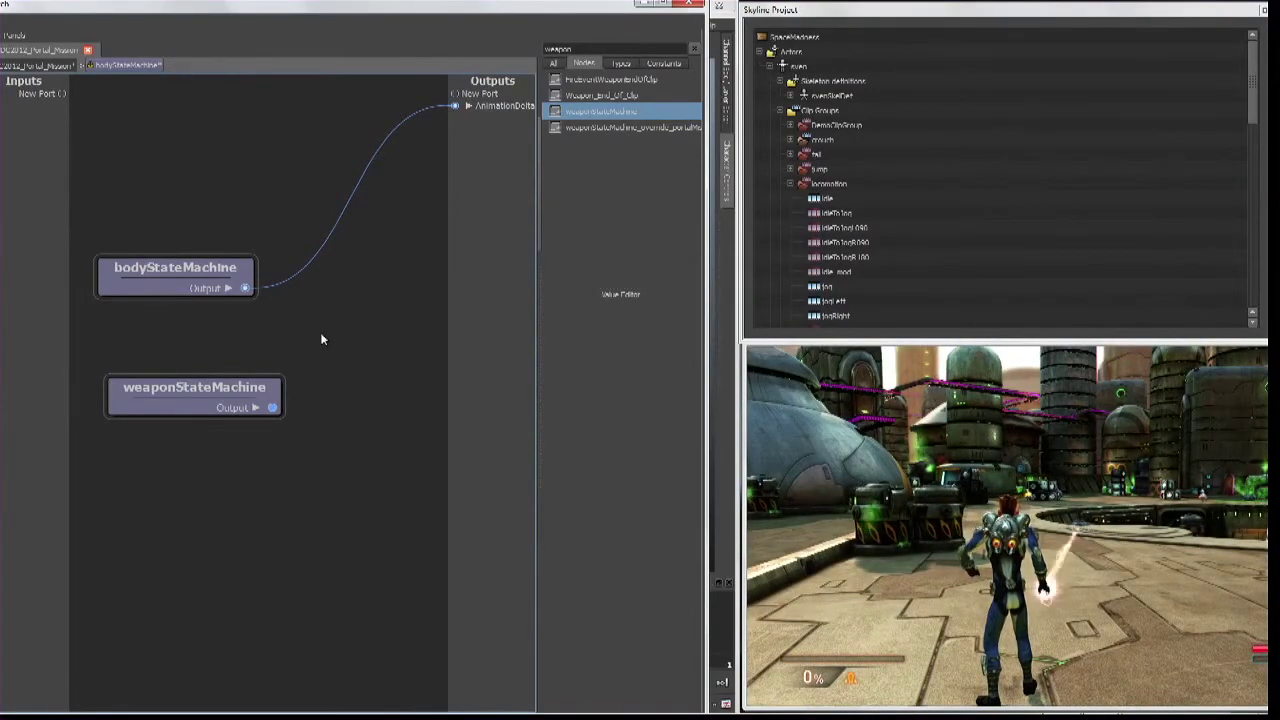
- Find LayerBlend_2 in the node list, add it and position it between the two state machines and the graph outputs
left_click_drag(576, 48, 504, 44)
type("layer")
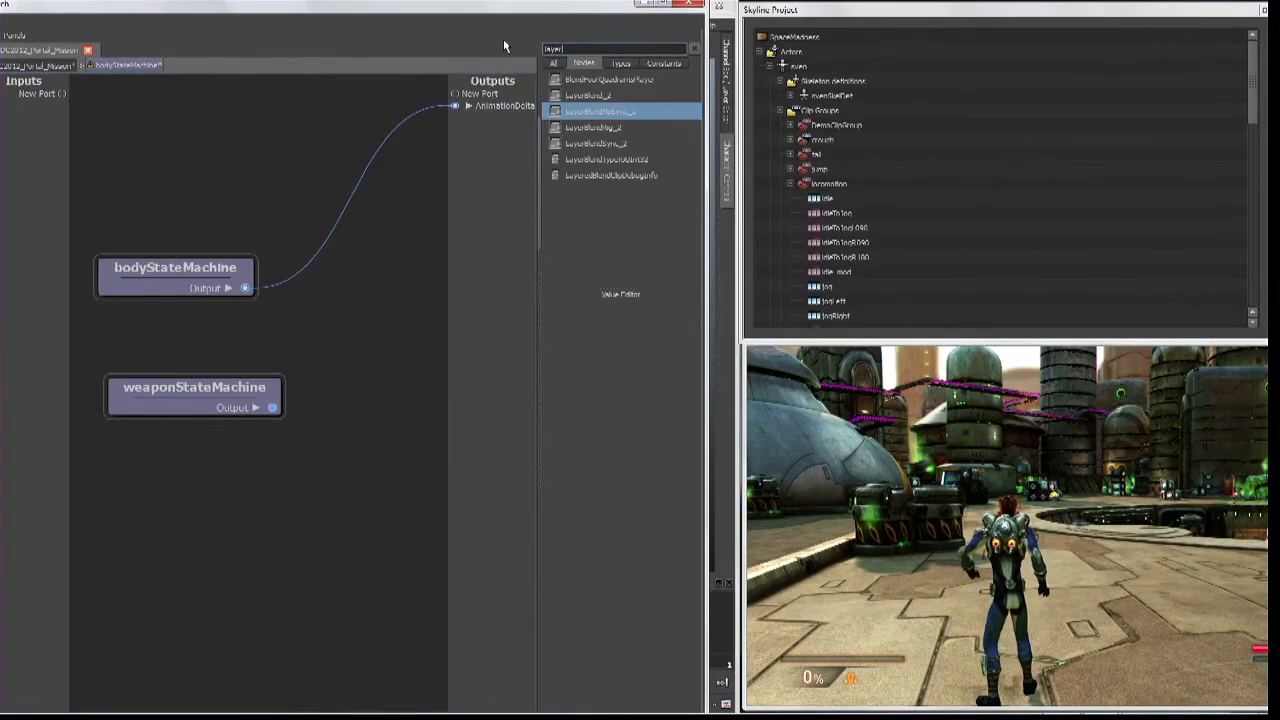
left_click_drag(588, 95, 352, 378)
middle_click_drag(349, 408, 302, 420)
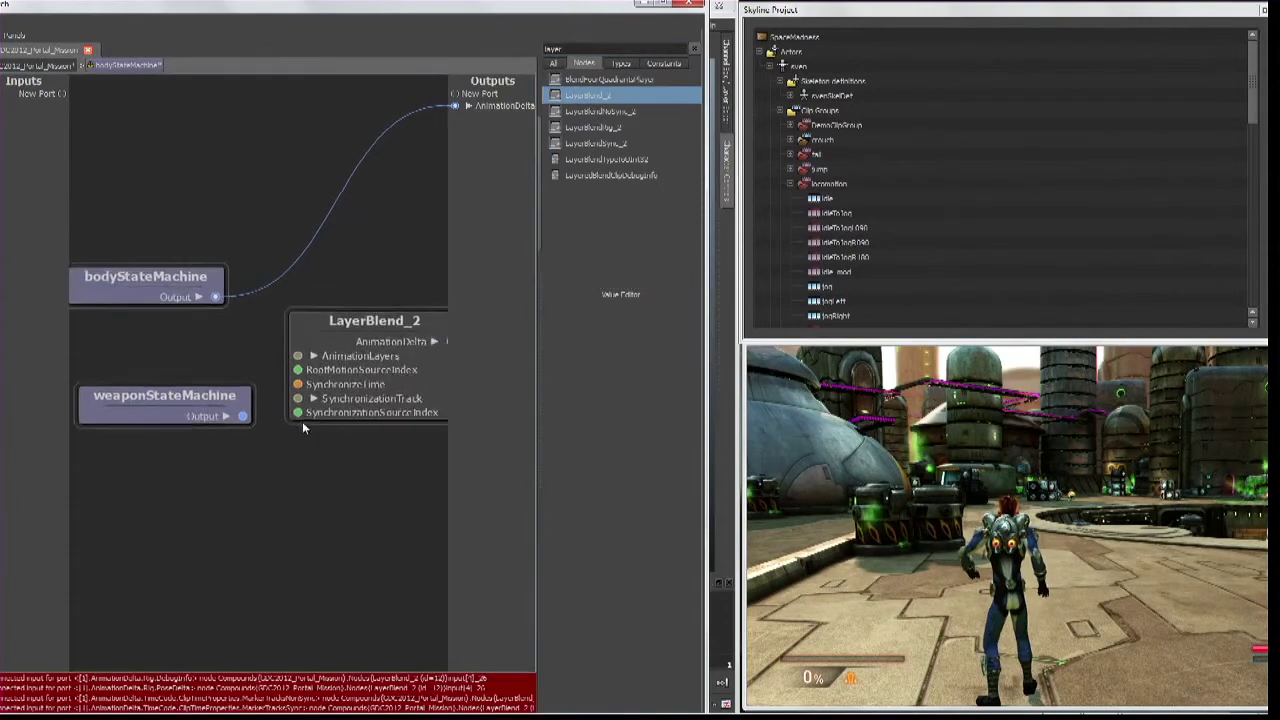
scroll(325, 412, "down", 1)
left_click_drag(194, 403, 191, 422)
middle_click_drag(291, 457, 315, 451)
left_click_drag(340, 324, 331, 298)
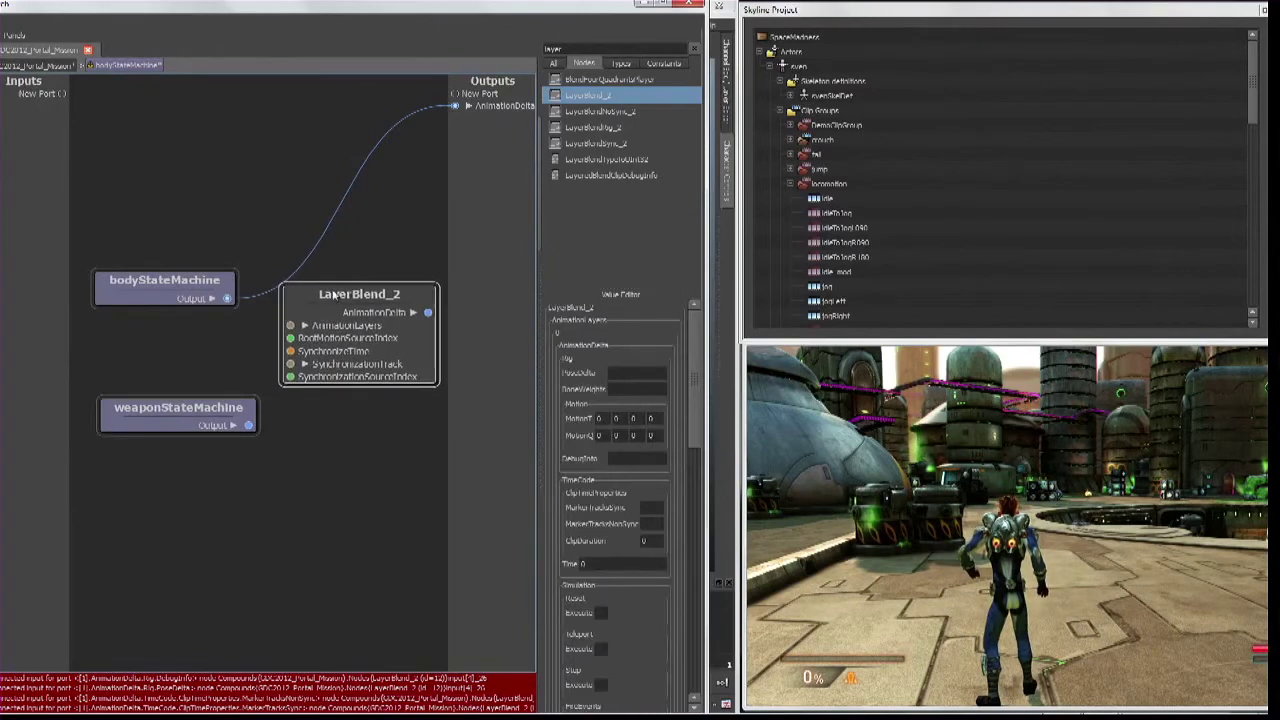
- Inspect the inner graph of LayerBlend_2 and its nested LayerBlendSync_2, and return to the GDC2012_Portal_Mission graph
double_click(347, 297)
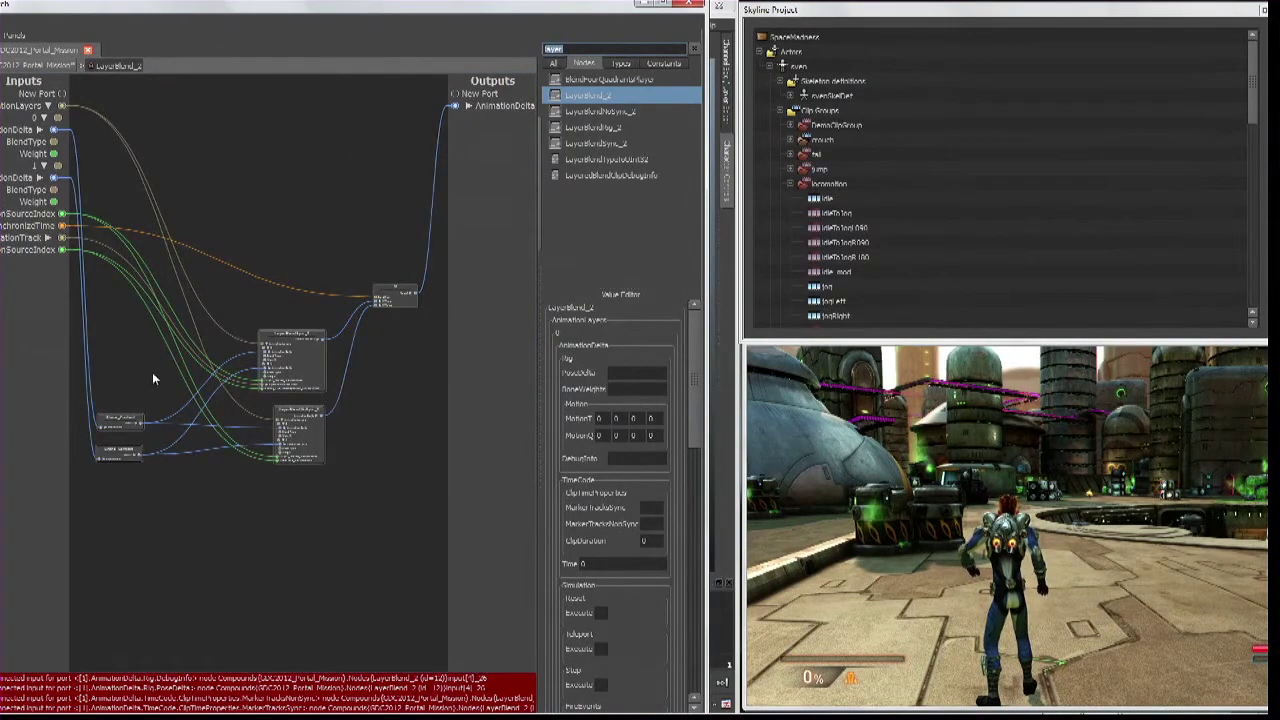
double_click(295, 352)
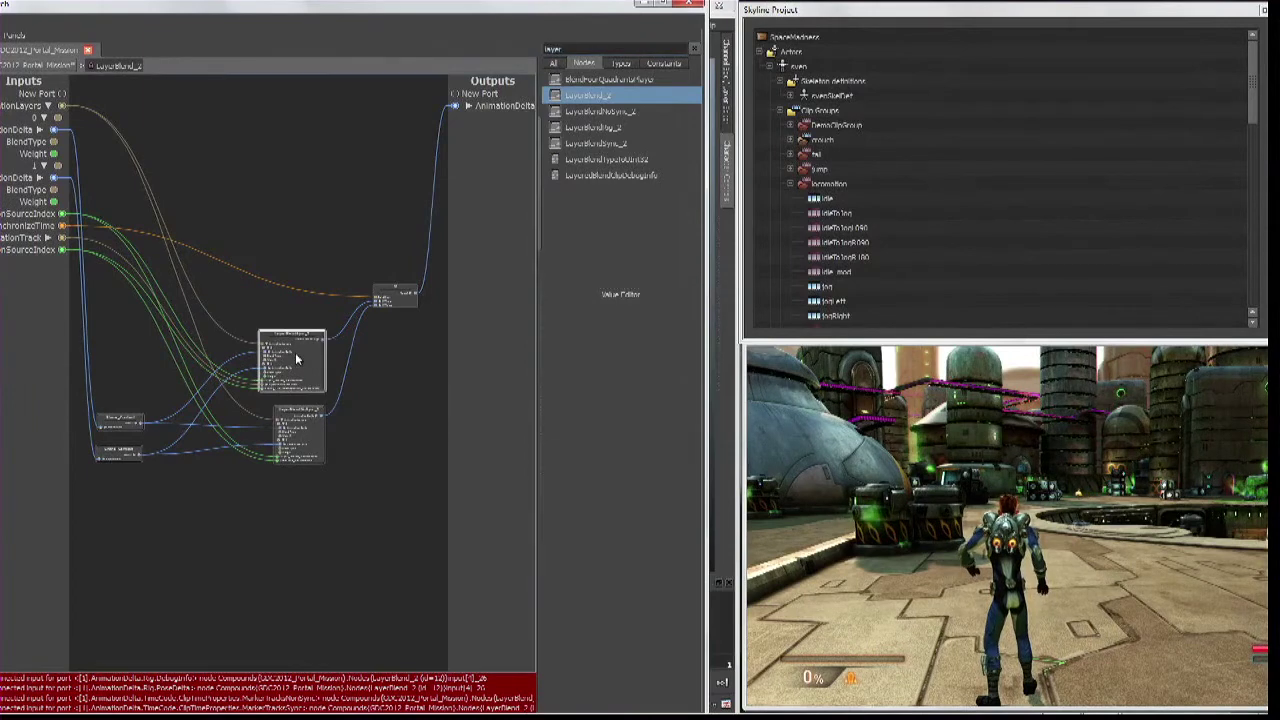
left_click(145, 65)
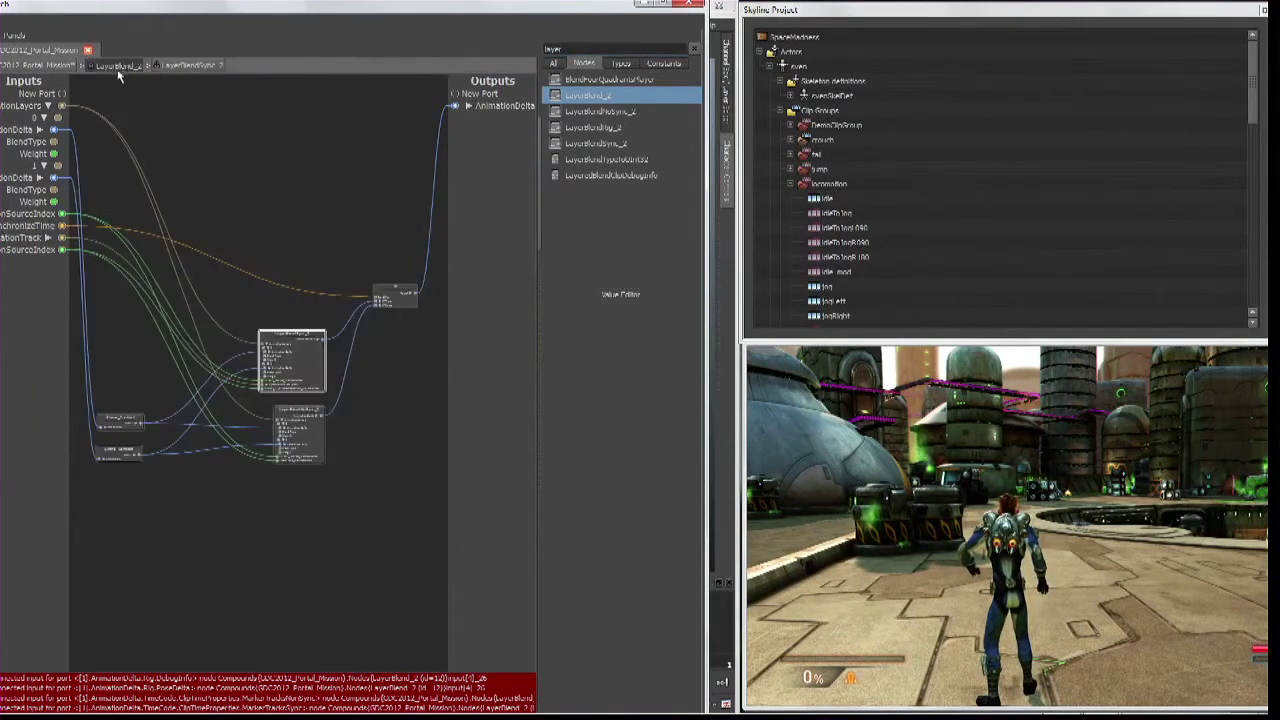
left_click(40, 65)
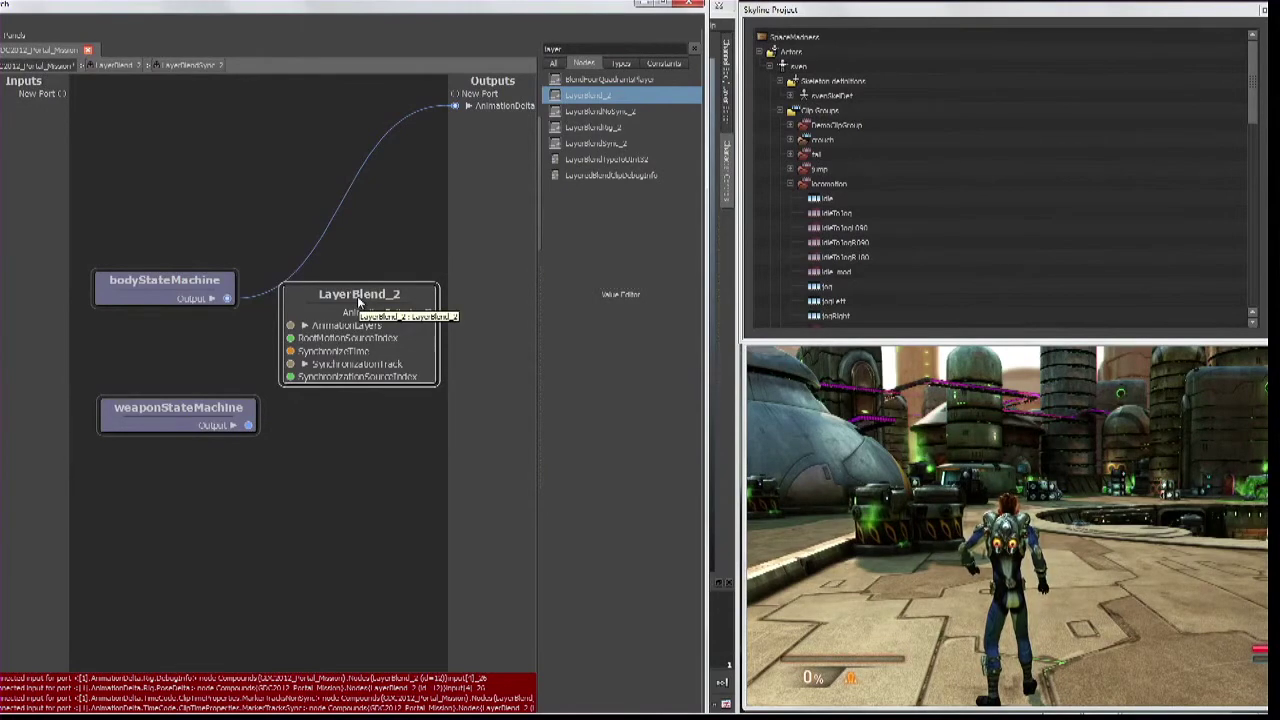
- Rearrange weaponStateMachine and LayerBlend_2, then connect bodyStateMachine to the AnimationDelta of animation layer 0 and weaponStateMachine to that of layer 1
left_click_drag(181, 421, 156, 400)
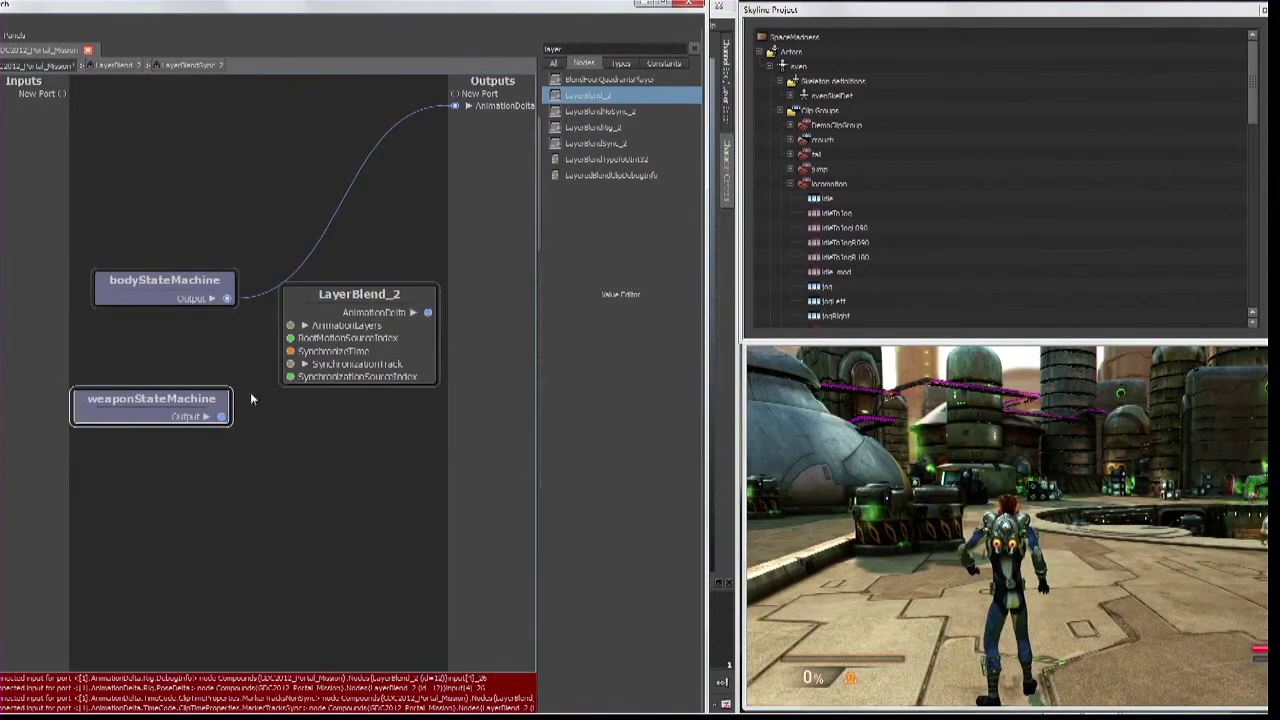
left_click_drag(318, 296, 304, 303)
left_click(291, 332)
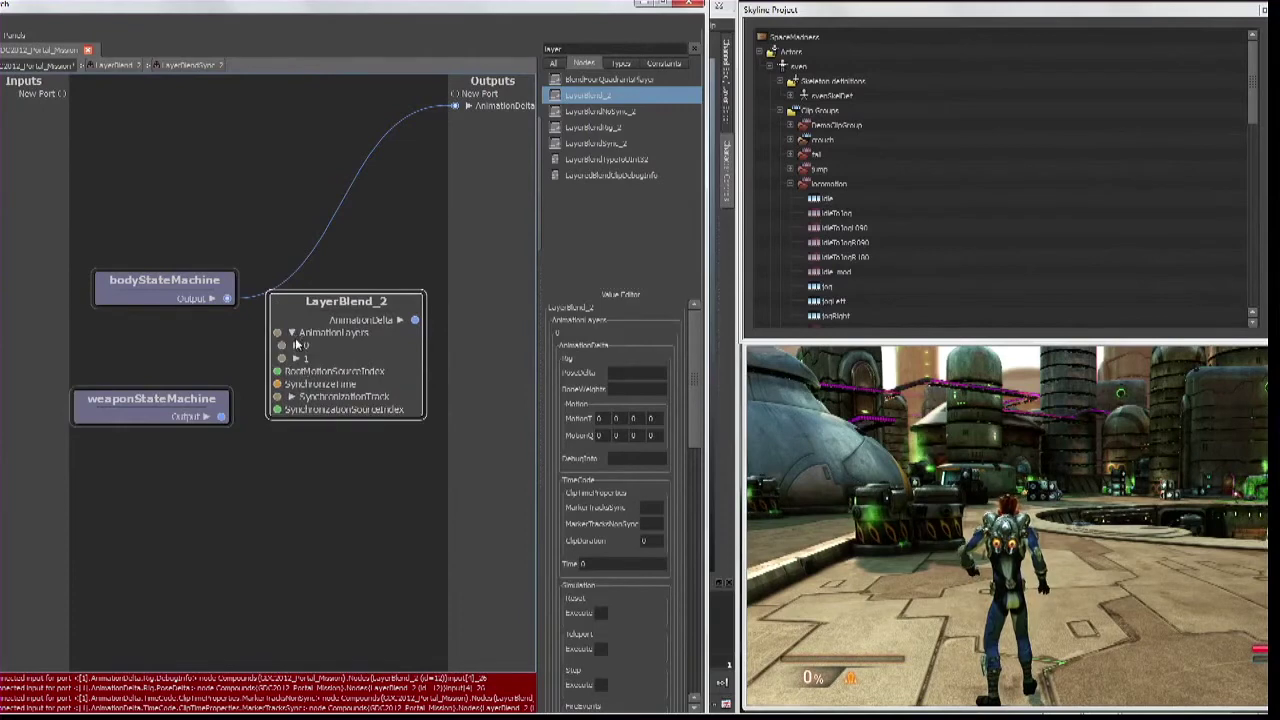
left_click(296, 345)
left_click(296, 396)
left_click_drag(228, 298, 286, 358)
left_click_drag(222, 415, 287, 409)
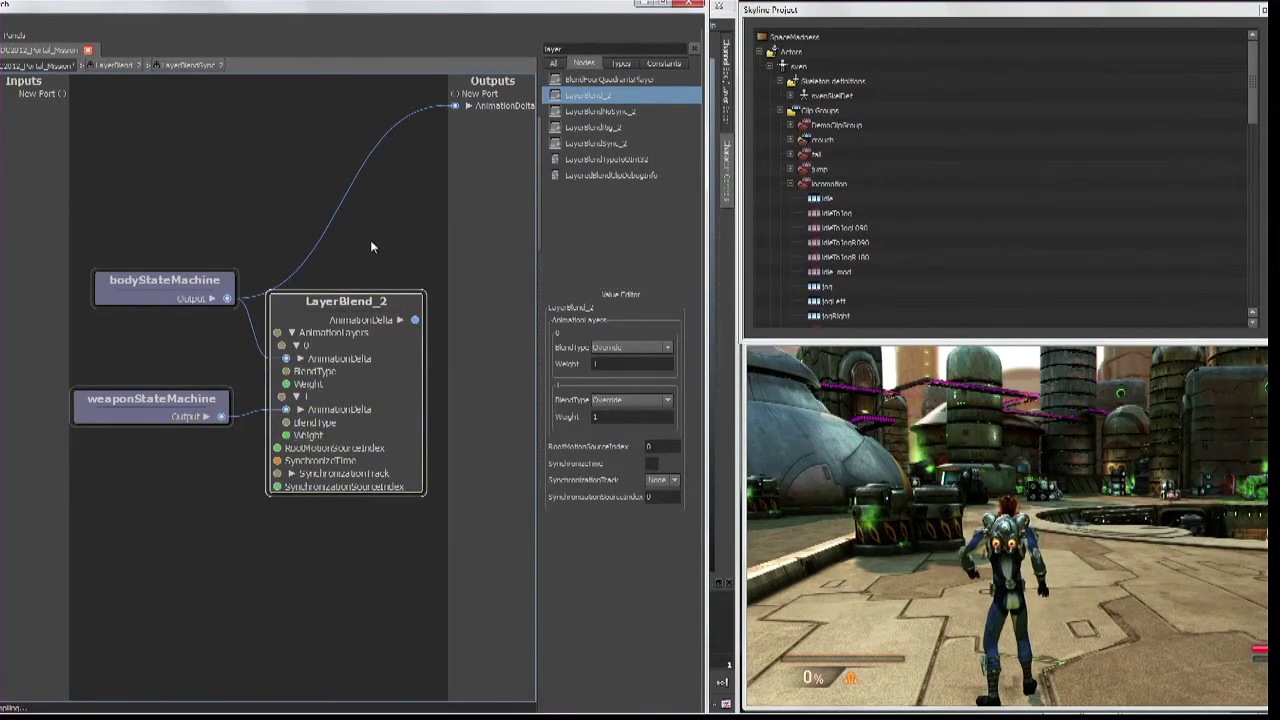
- Connect LayerBlend_2's AnimationDelta to the graph's AnimationDelta output and choose Override as the blend type of layer 0
middle_click_drag(383, 295, 347, 284, "alt")
left_click_drag(379, 308, 457, 106)
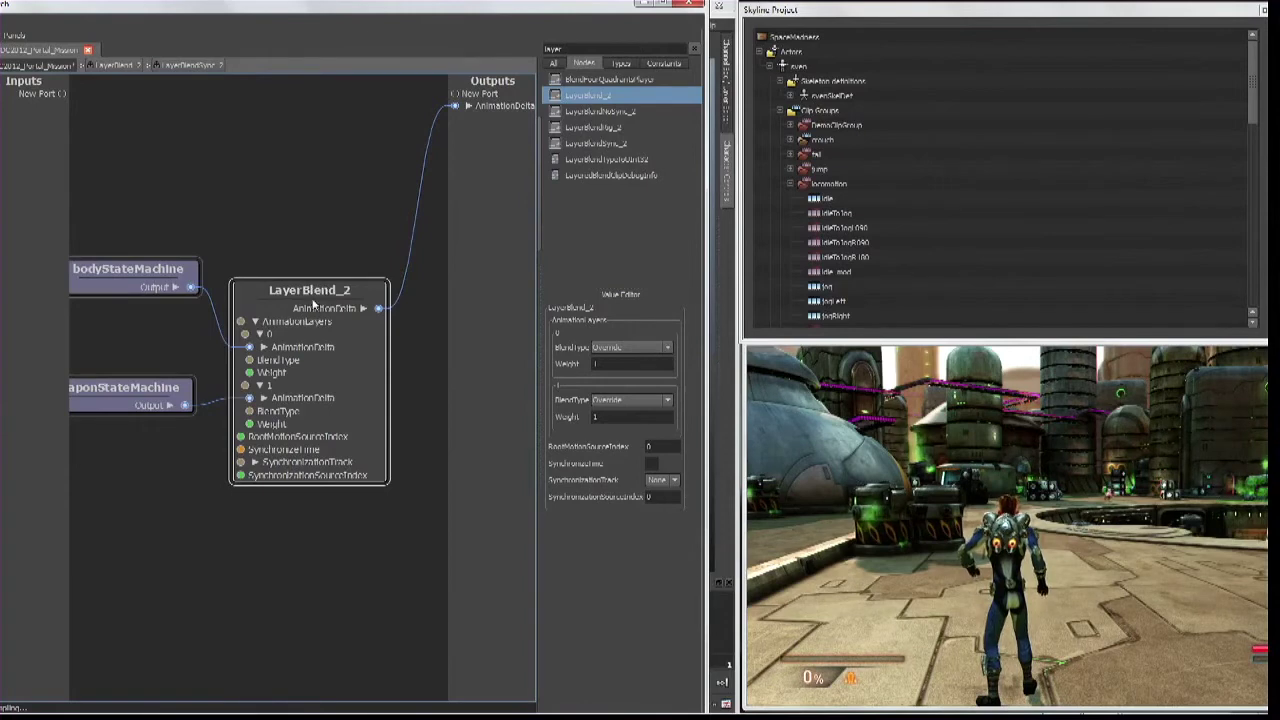
left_click(643, 350)
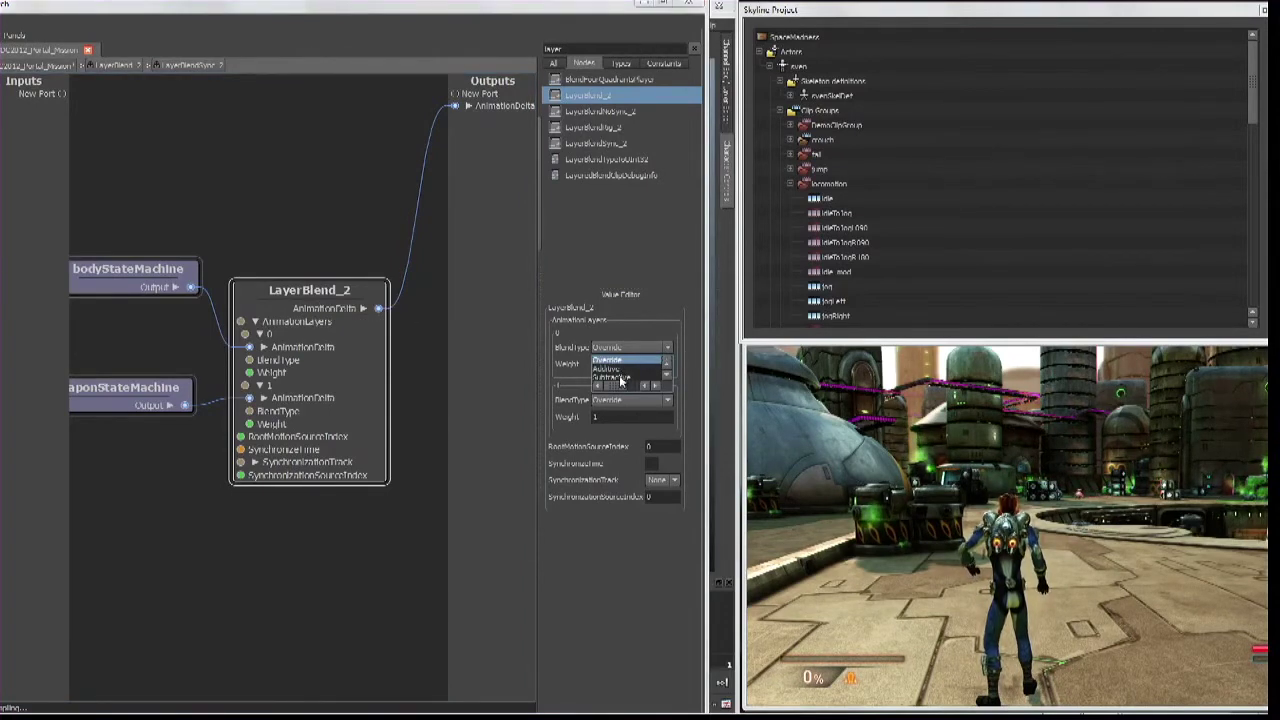
left_click(615, 362)
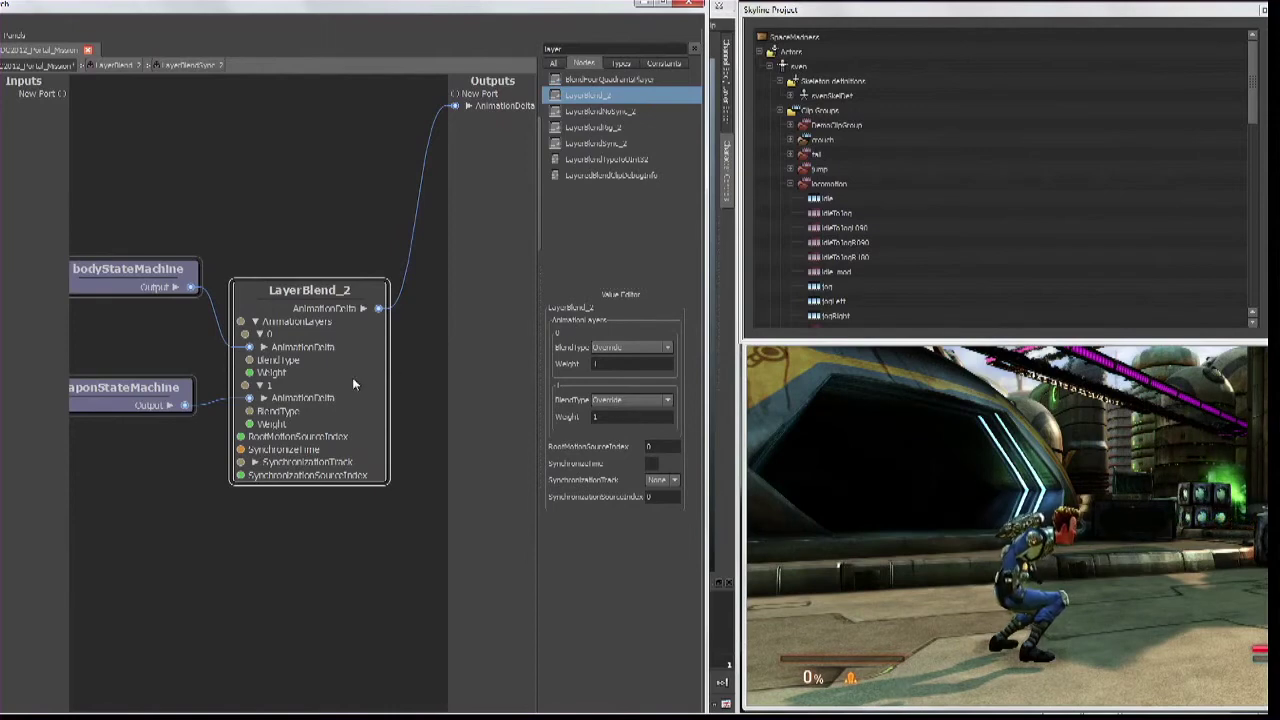
- Search the node list for HIK, add HIKCorrection and wire it between LayerBlend_2 and the graph's AnimationDelta output
scroll(365, 396, "down", 3)
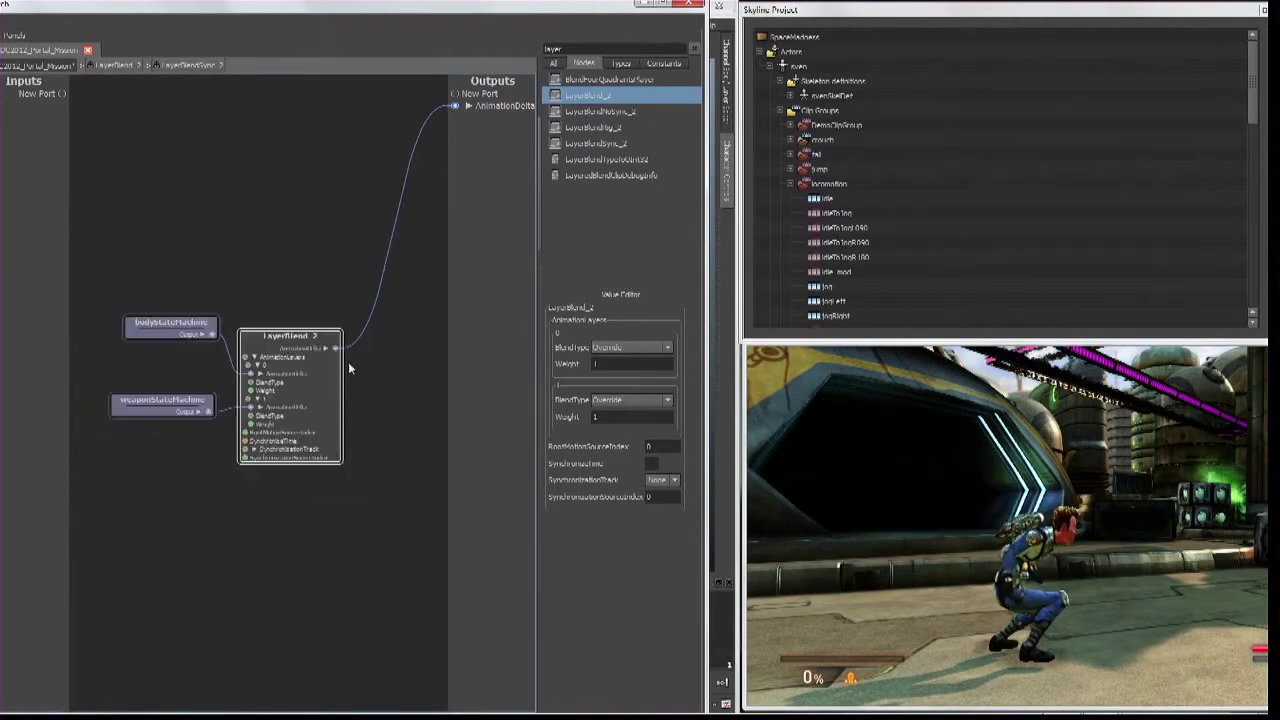
middle_click_drag(358, 338, 337, 328)
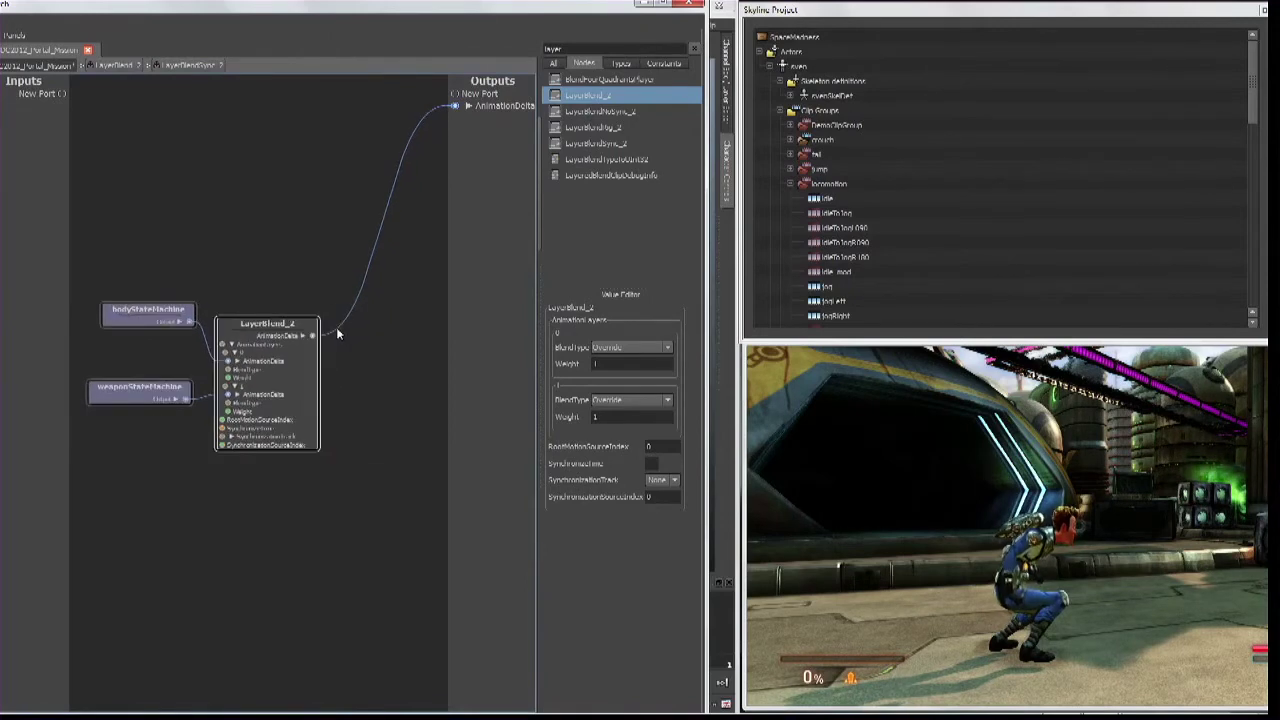
left_click(567, 49)
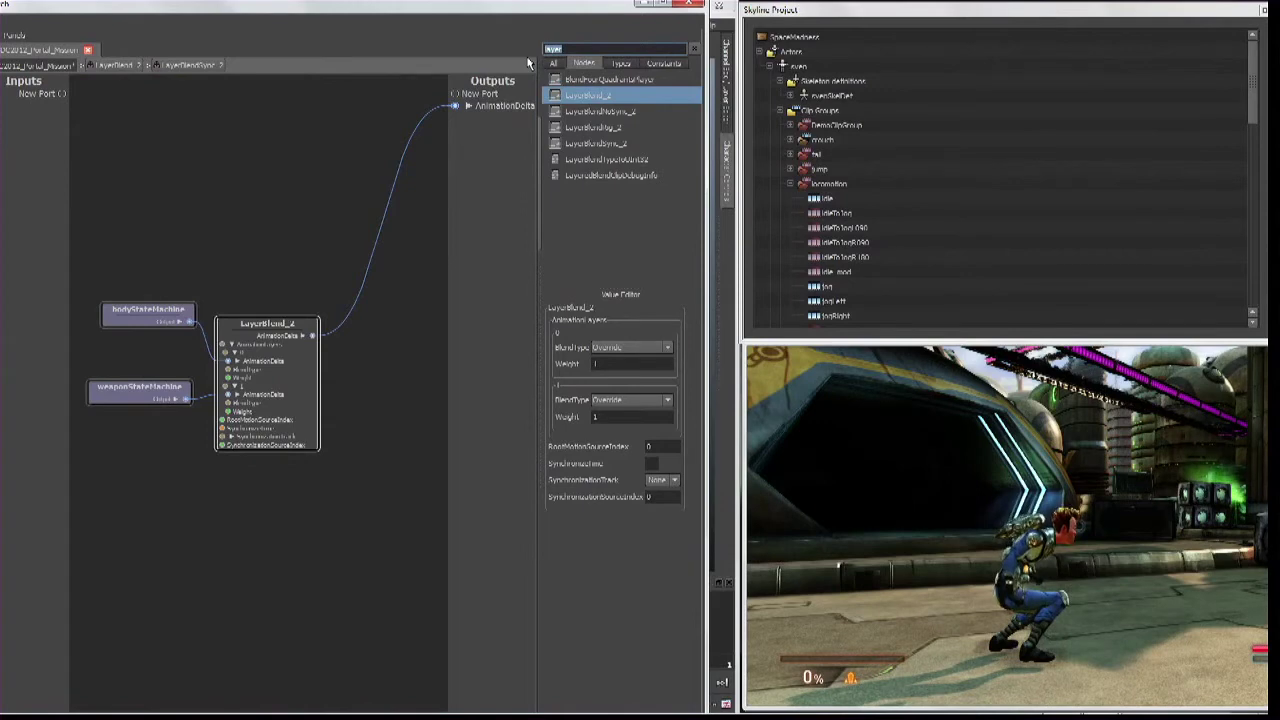
type("hik")
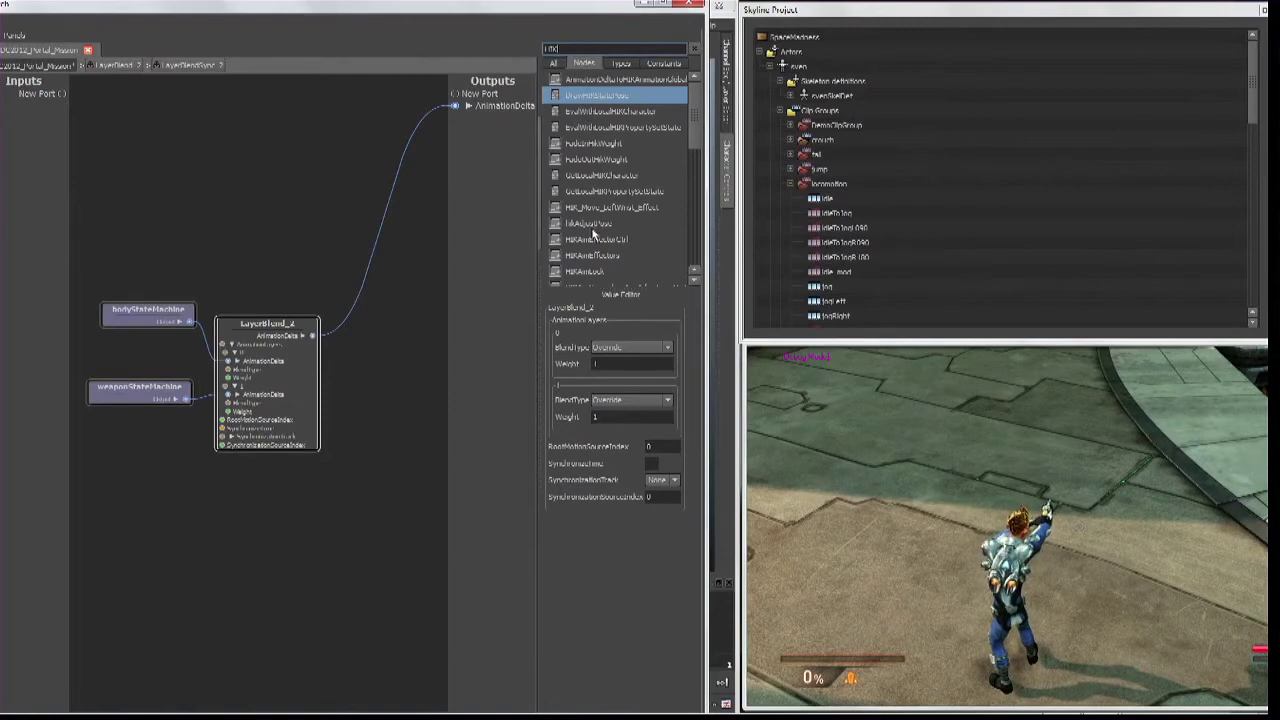
left_click_drag(693, 119, 694, 165)
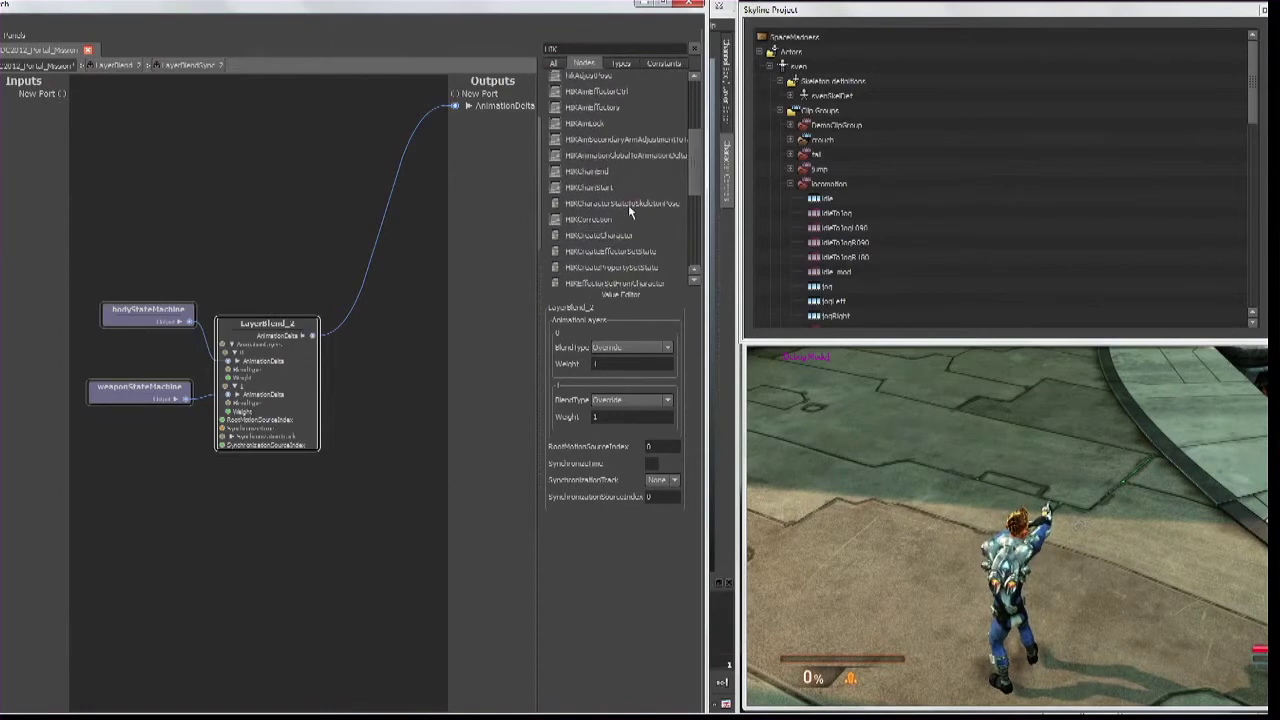
left_click(596, 221)
left_click_drag(597, 226, 390, 236)
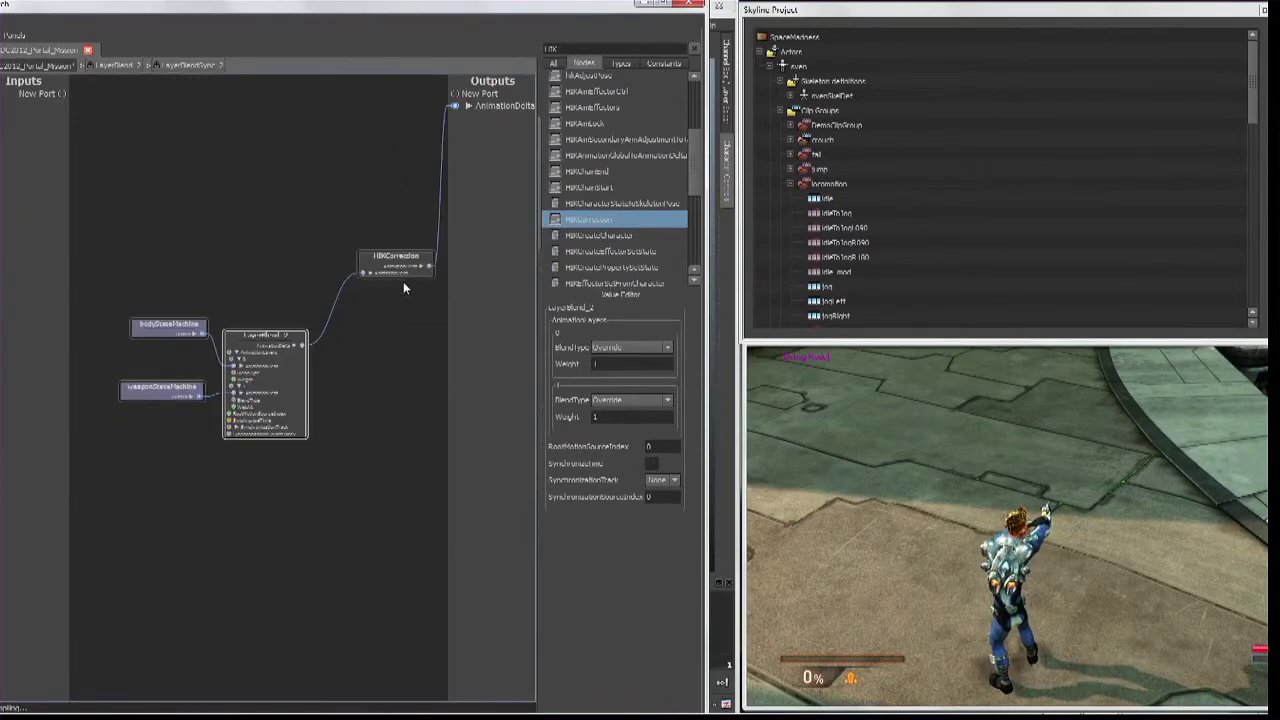
left_click(348, 268)
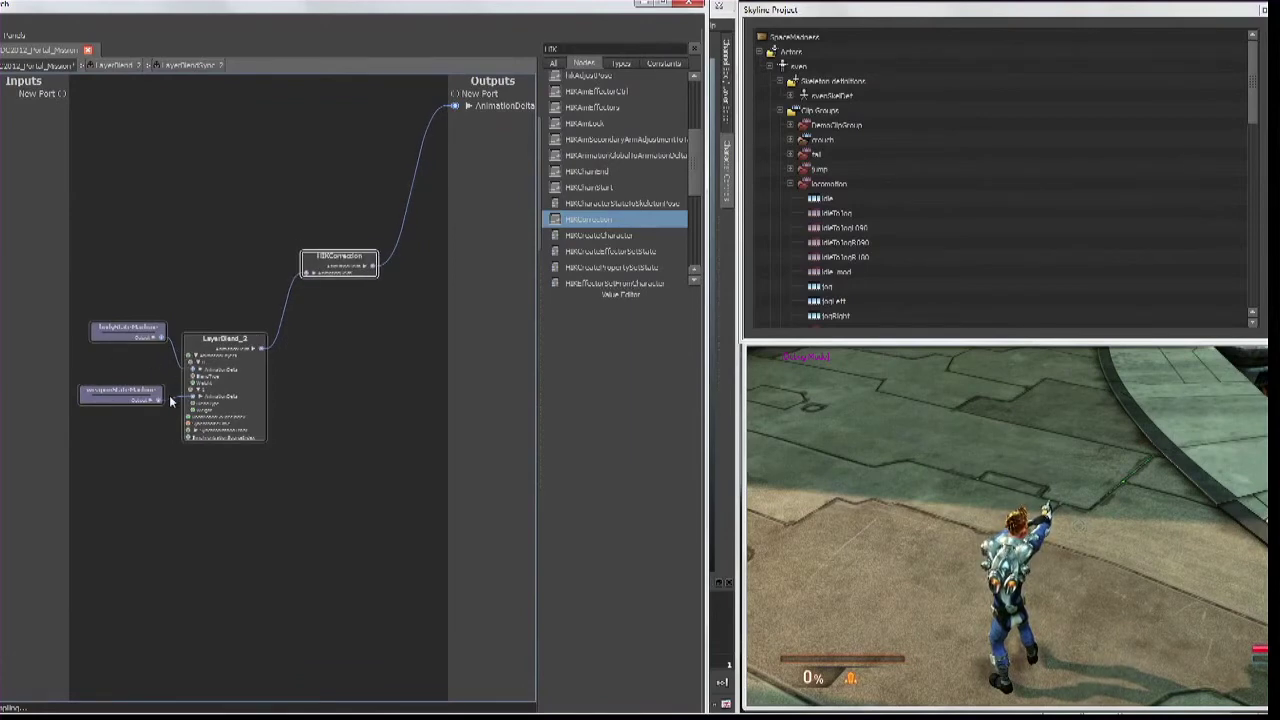
- Inspect the inner graph of HIKCorrection and the skylineHitLocation setup in its nested HIKQuickFire, and return to the HIKCorrection graph
double_click(347, 265)
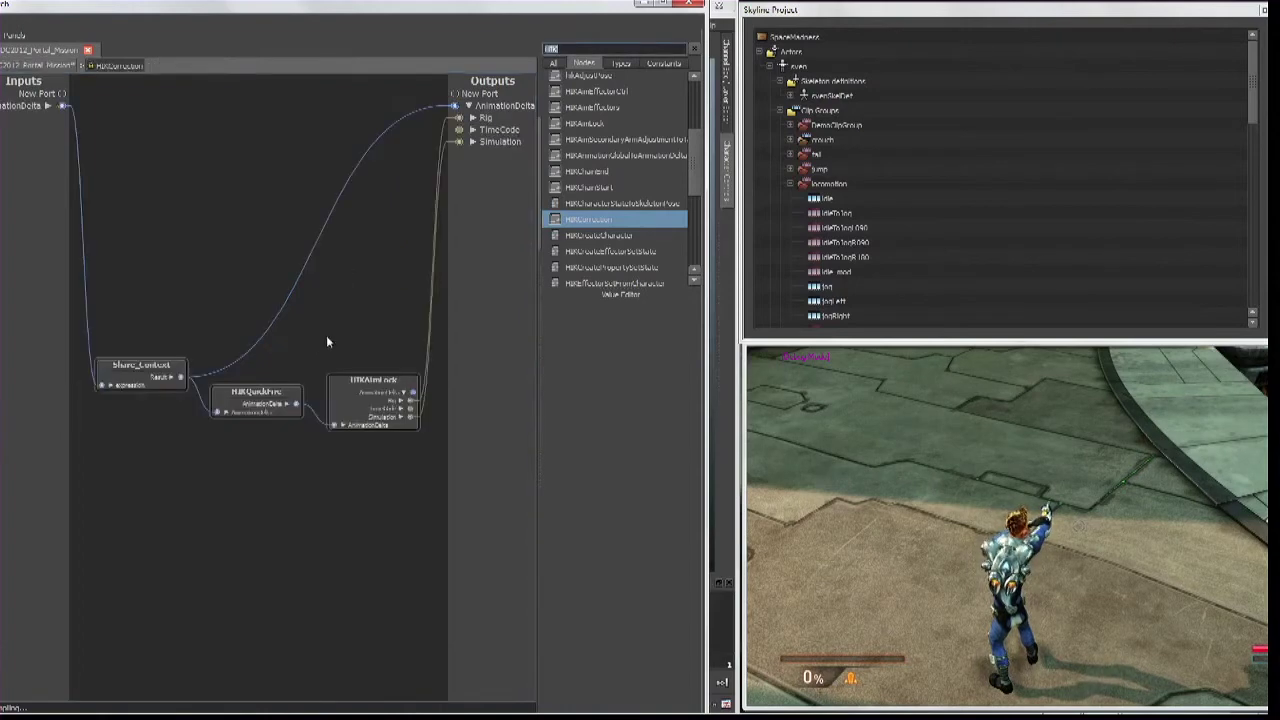
double_click(260, 392)
scroll(273, 356, "up", 3)
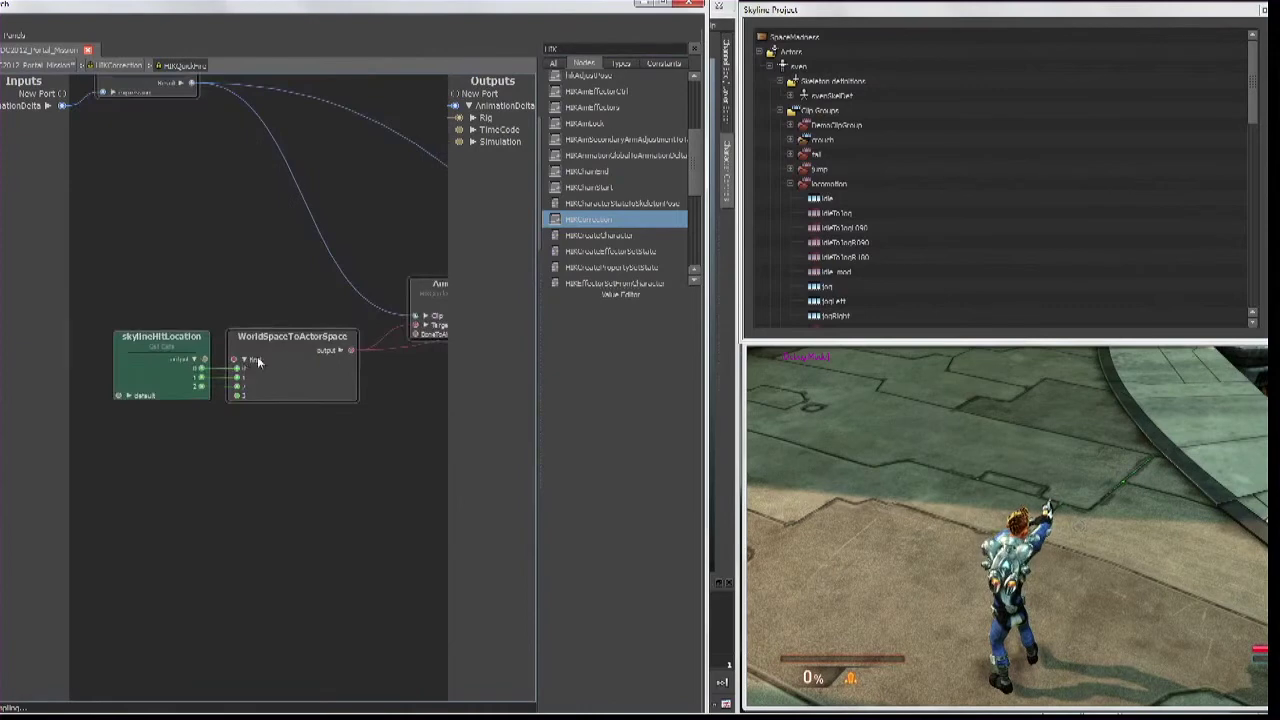
middle_click_drag(243, 363, 294, 342)
scroll(297, 345, "up", 2)
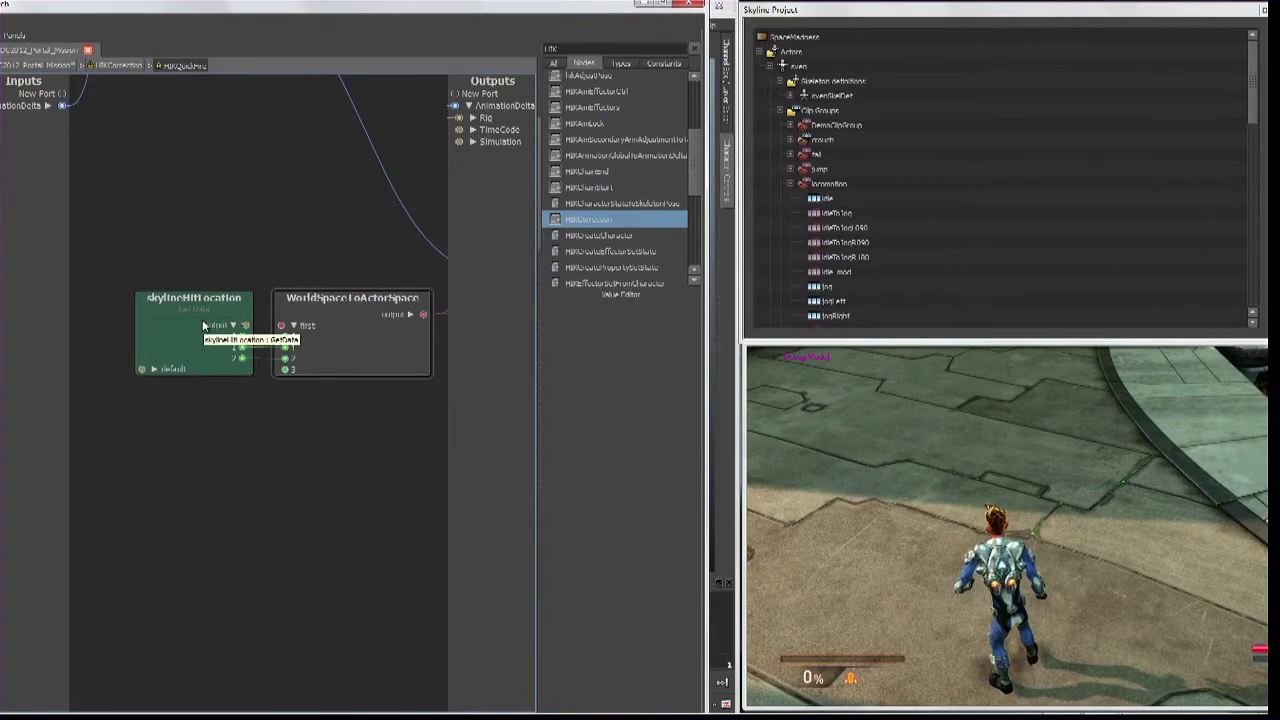
scroll(203, 322, "down", 5)
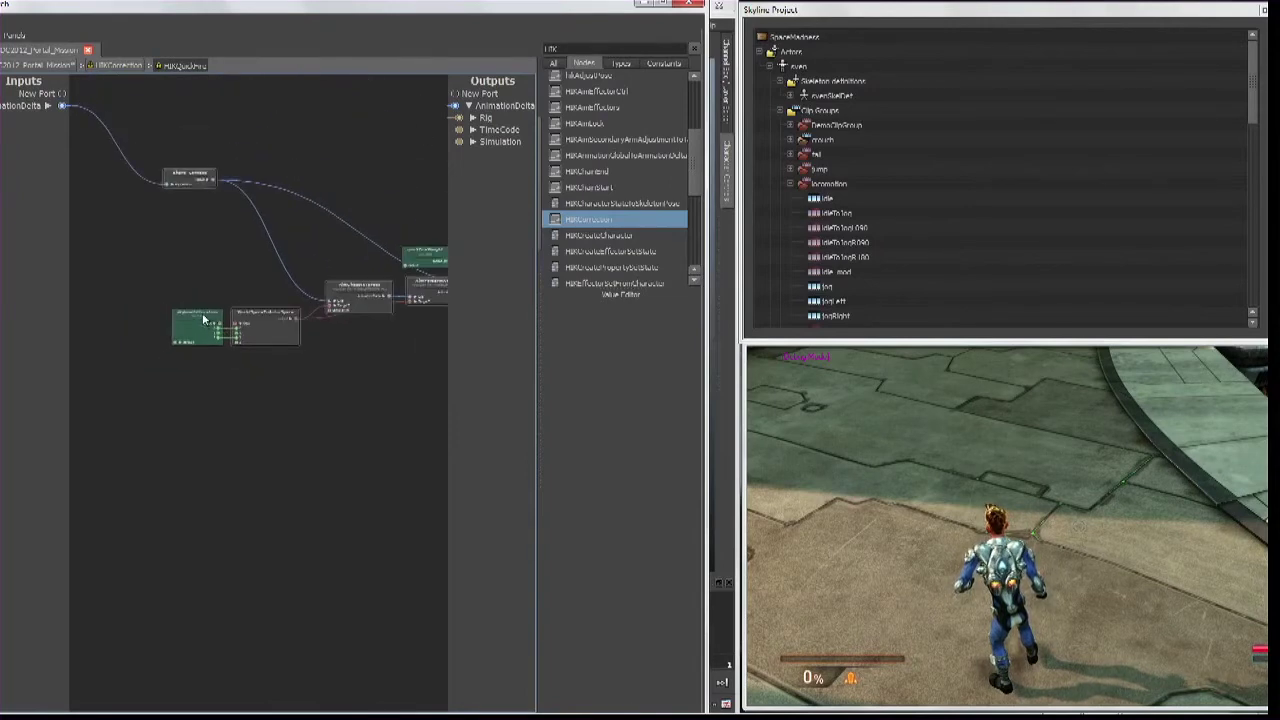
left_click(132, 66)
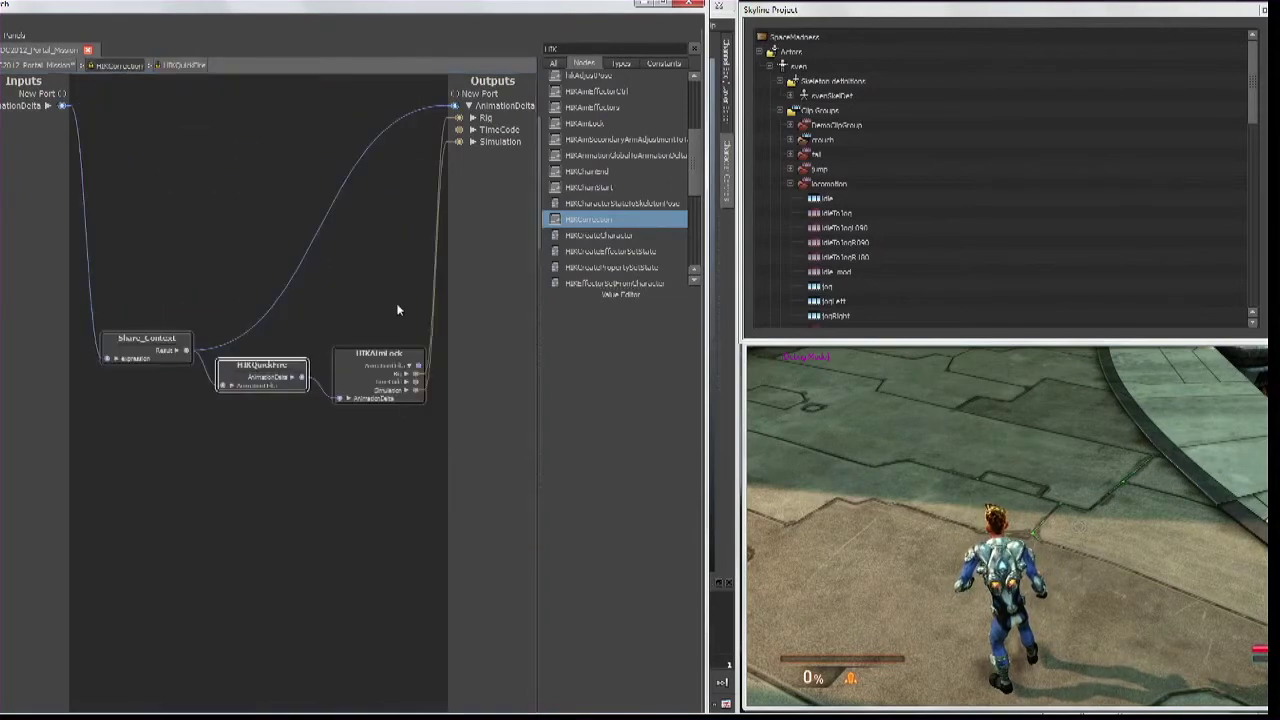